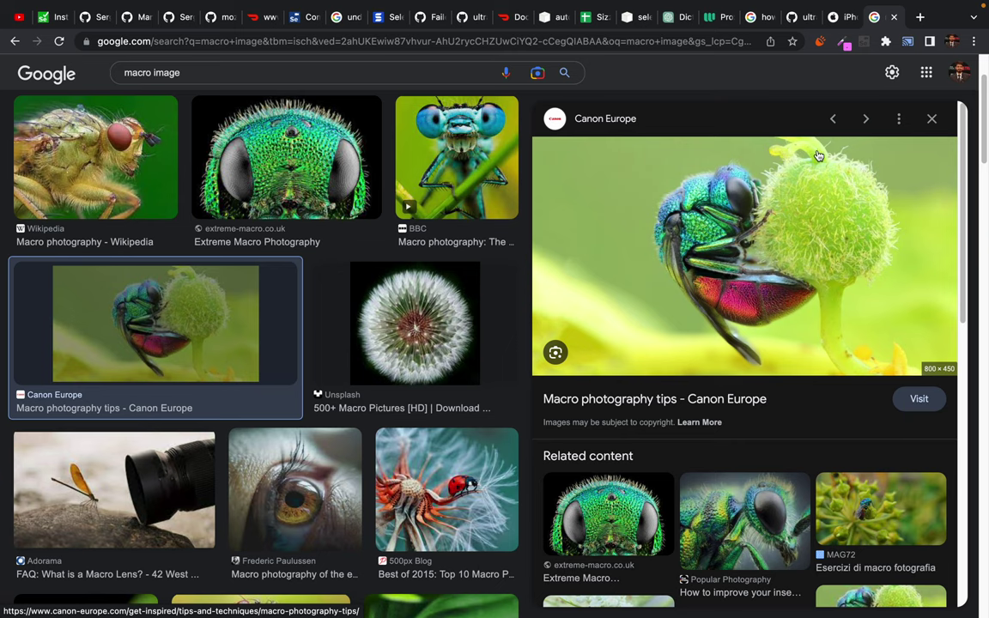
- Preview the 500px ladybug photo and the Digital Photography School fly photo in the macro image results, and close that search
scroll(256, 449, "down", 2)
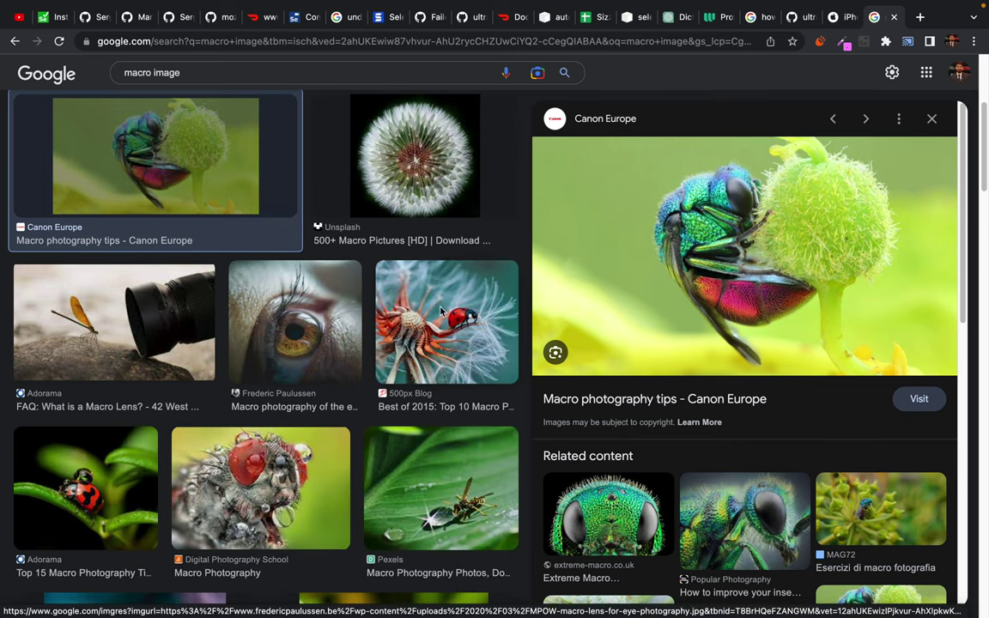
left_click(405, 293)
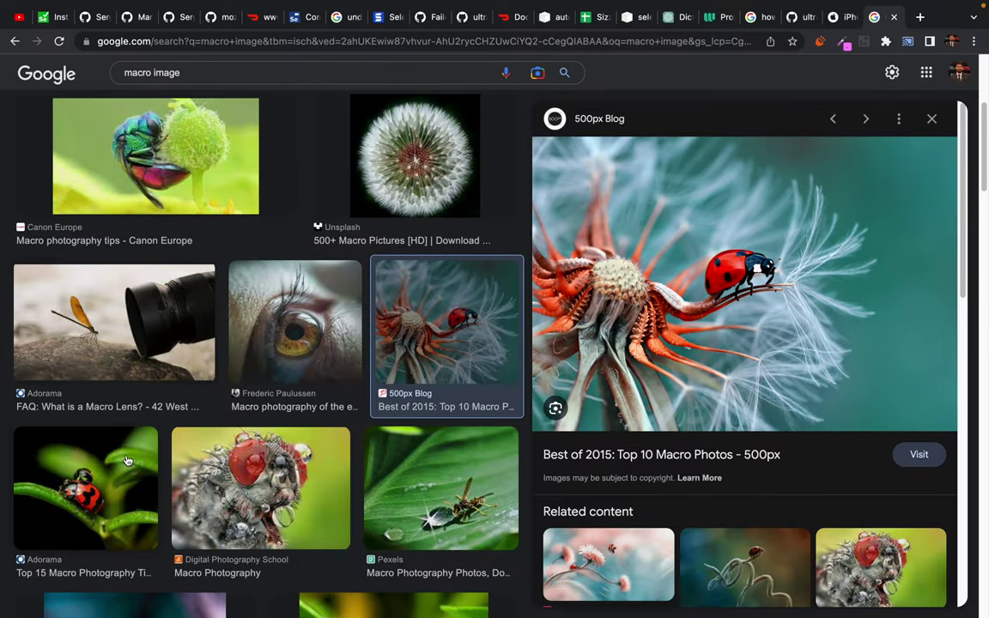
scroll(126, 461, "down", 2)
scroll(127, 461, "down", 1)
left_click(260, 292)
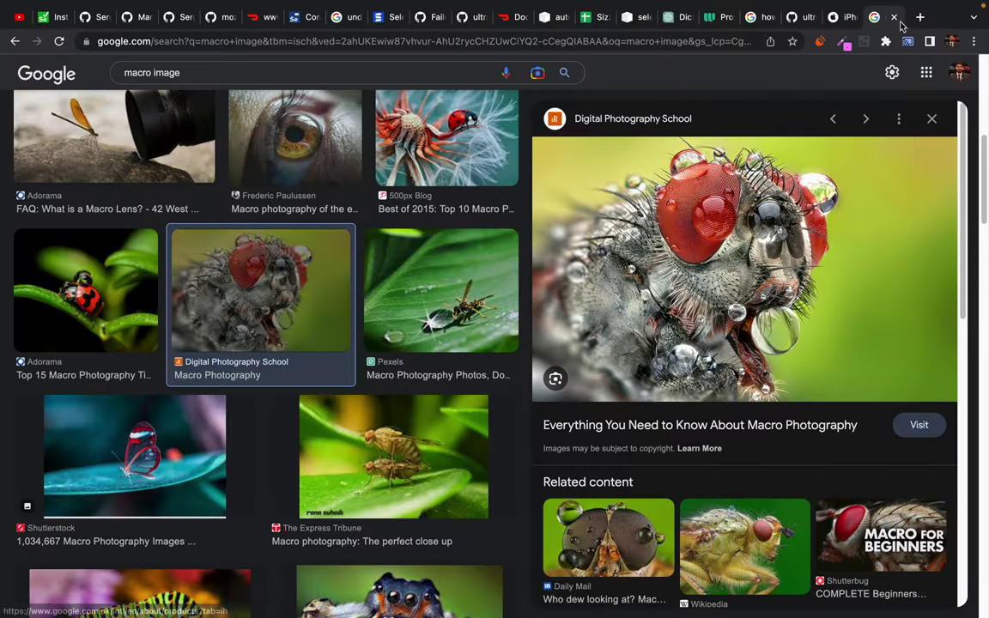
left_click(893, 18)
- Switch to the book page on choosing images and highlight the guideline "Fit the color palette"
scroll(428, 424, "down", 5)
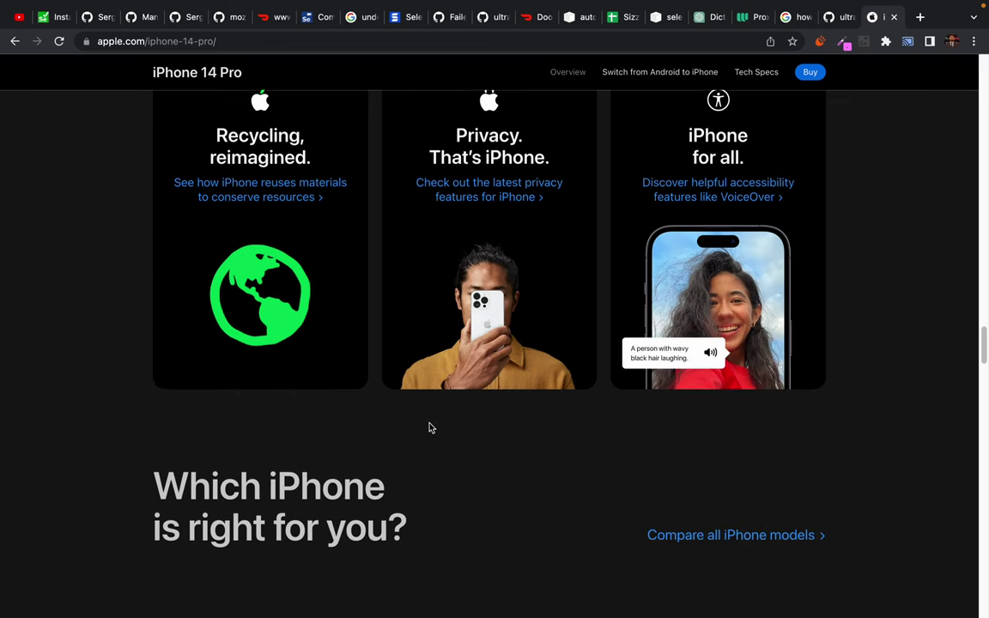
scroll(431, 428, "down", 3)
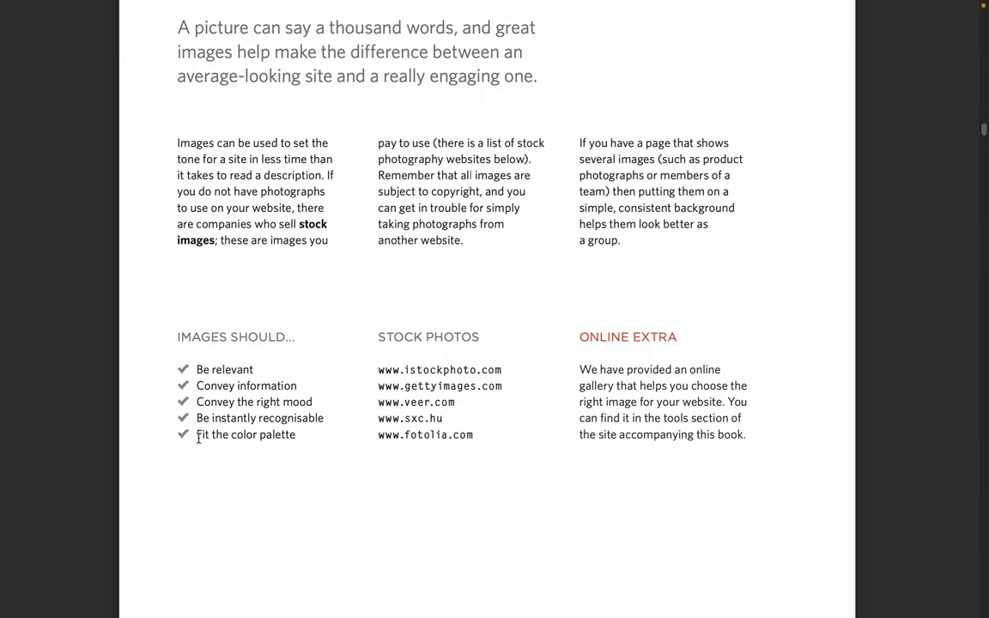
left_click_drag(199, 437, 311, 435)
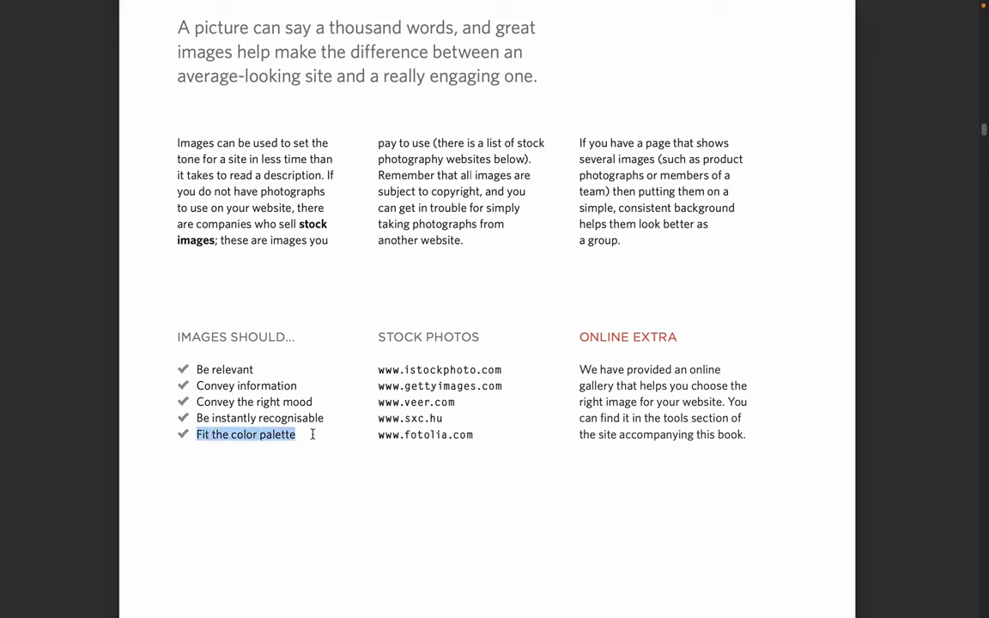
left_click(313, 434)
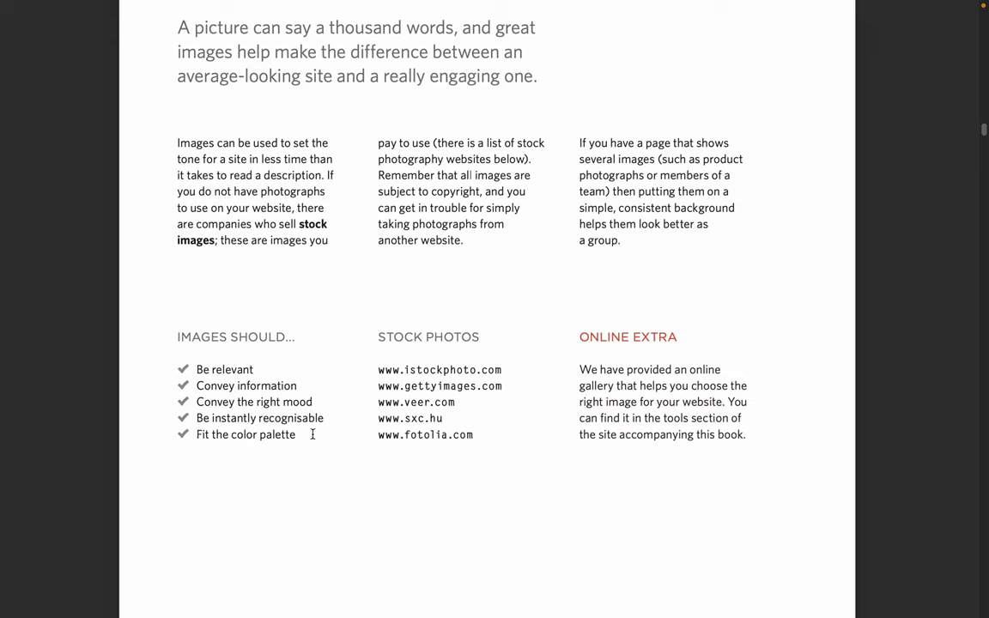
triple_click(262, 435)
left_click(243, 356)
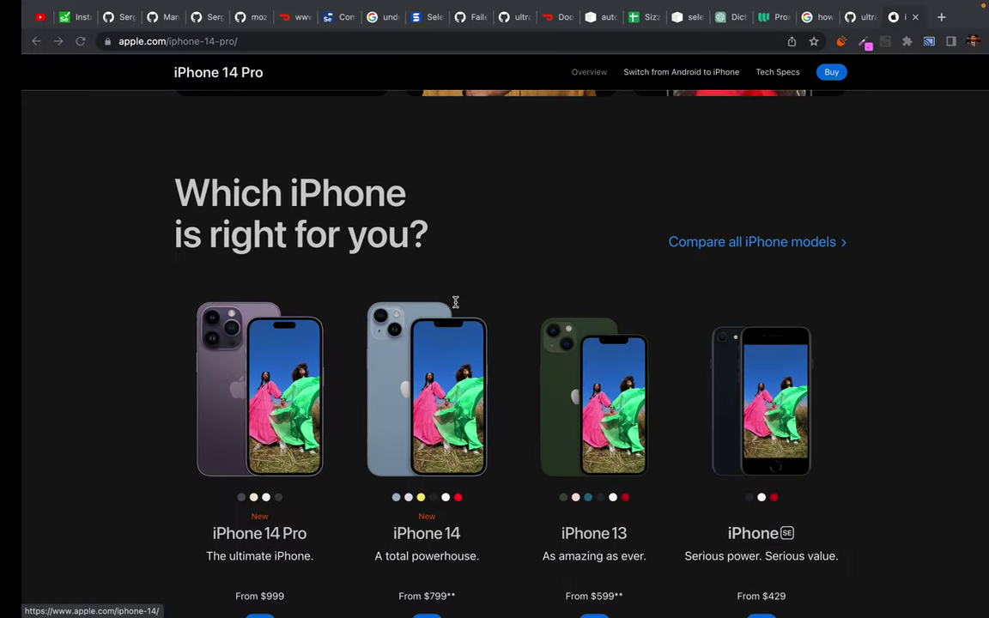
- Examine how the images on the iPhone 14 Pro page match its color palette, from the model comparison up to the battery and Pro video tiles
scroll(385, 216, "up", 10)
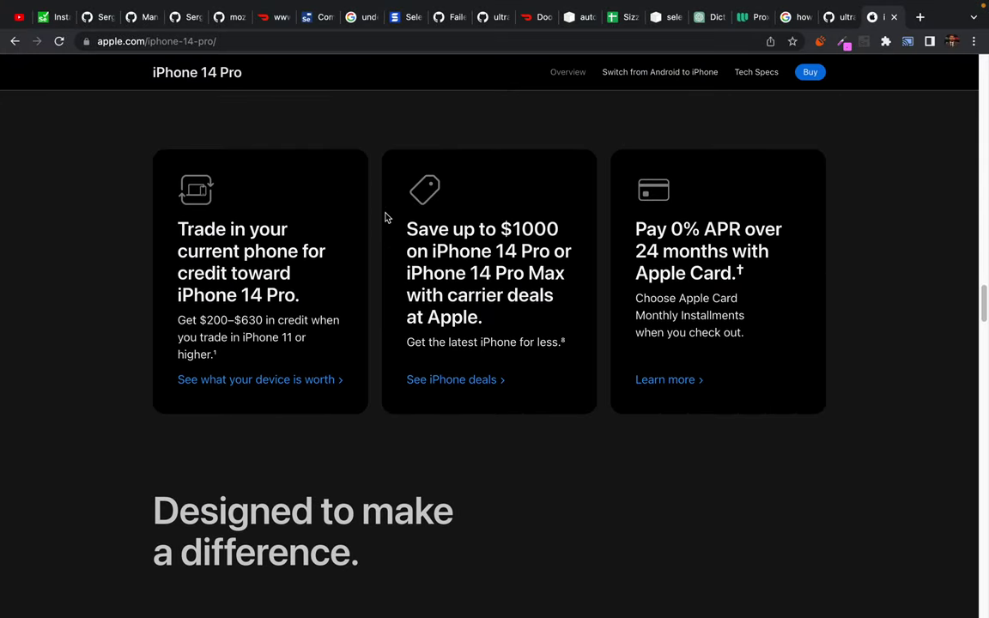
scroll(385, 217, "up", 10)
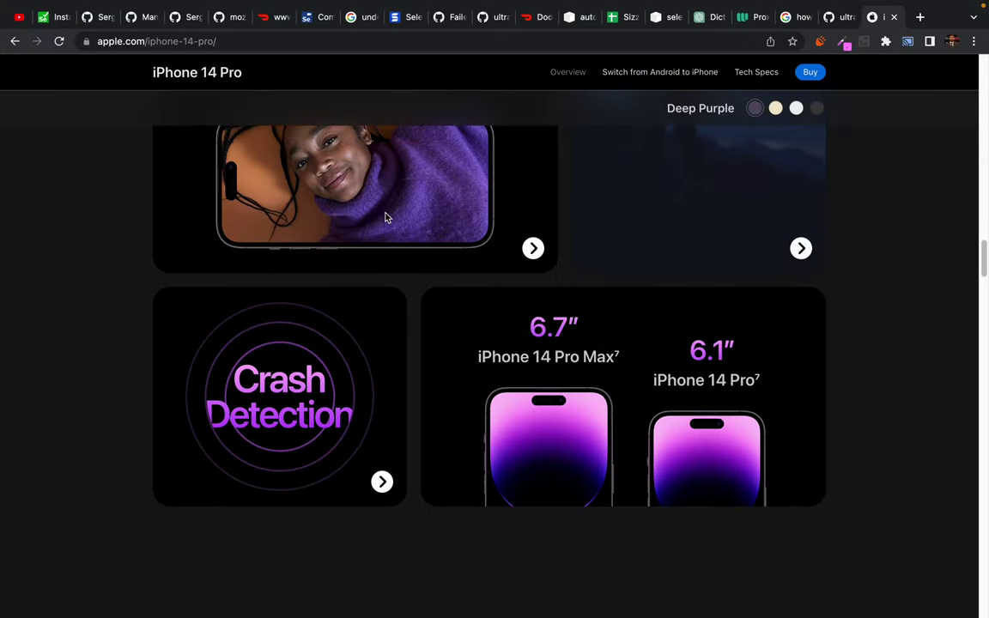
scroll(385, 216, "up", 6)
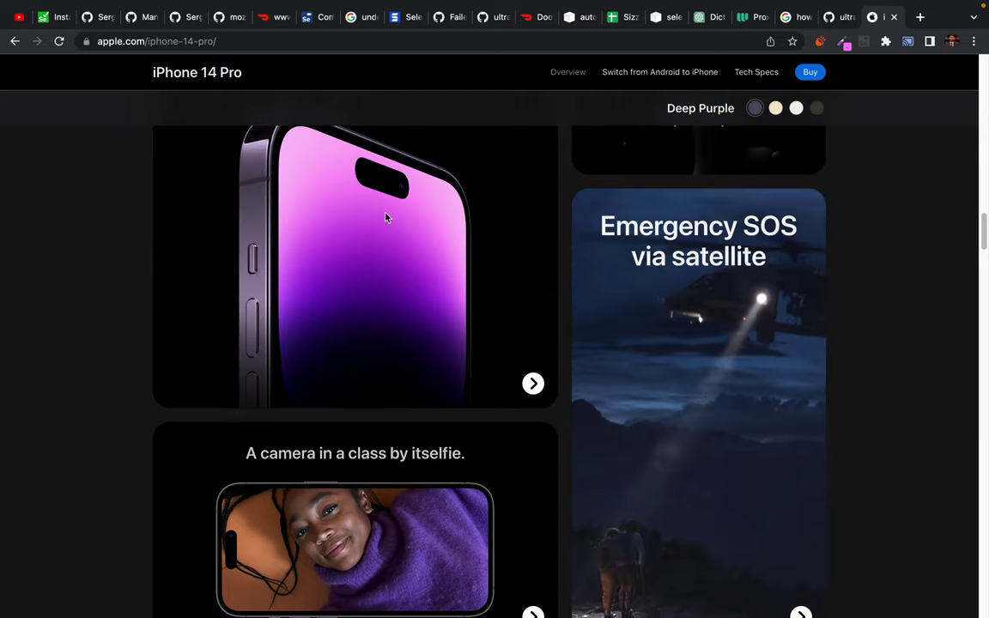
scroll(385, 216, "down", 4)
scroll(212, 236, "down", 1)
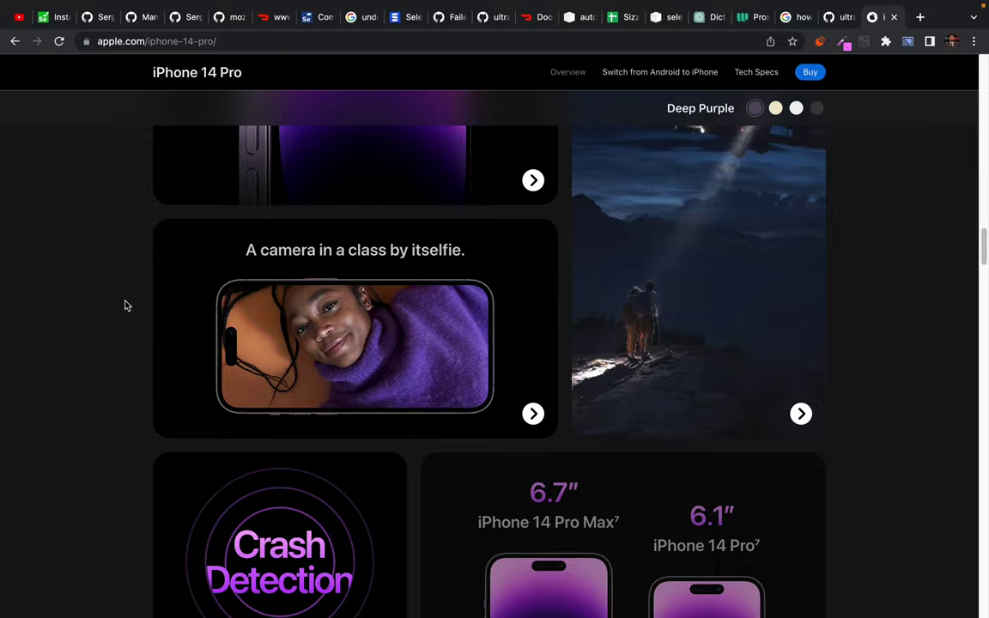
scroll(124, 305, "up", 8)
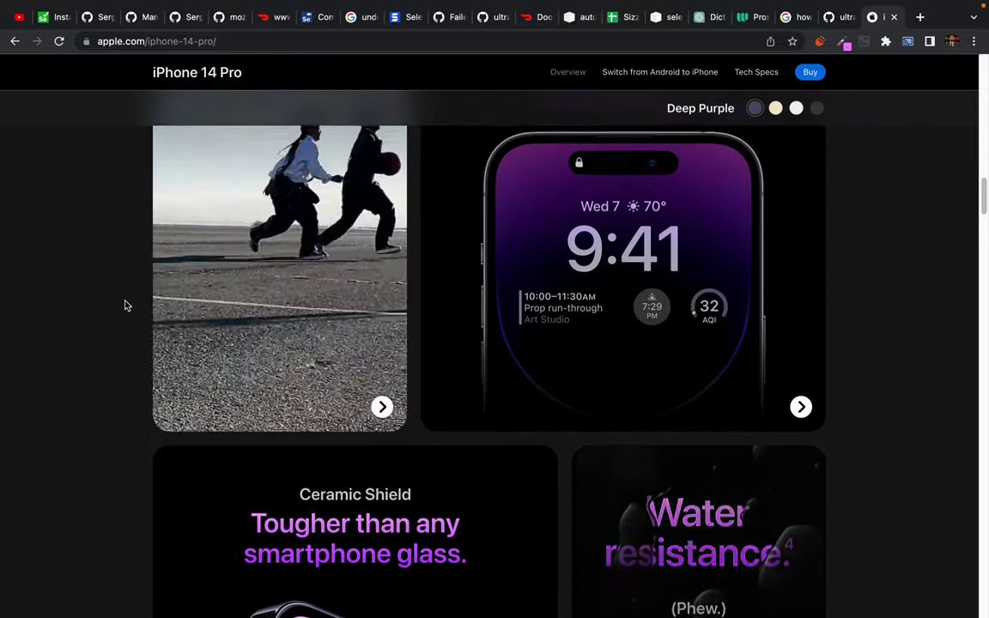
scroll(733, 162, "up", 2)
scroll(866, 197, "up", 2)
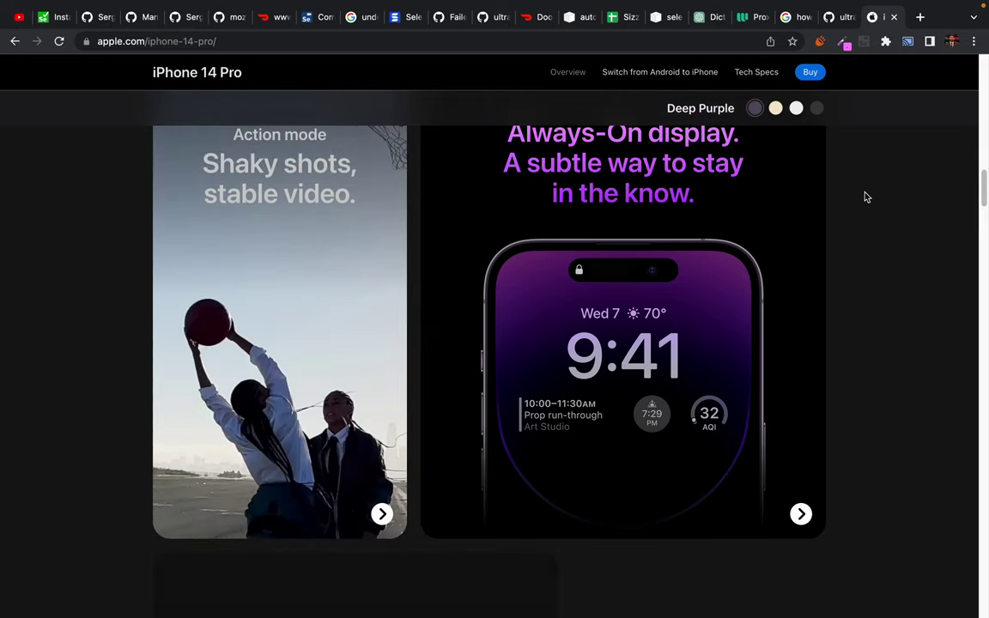
scroll(866, 198, "up", 1)
scroll(866, 198, "up", 3)
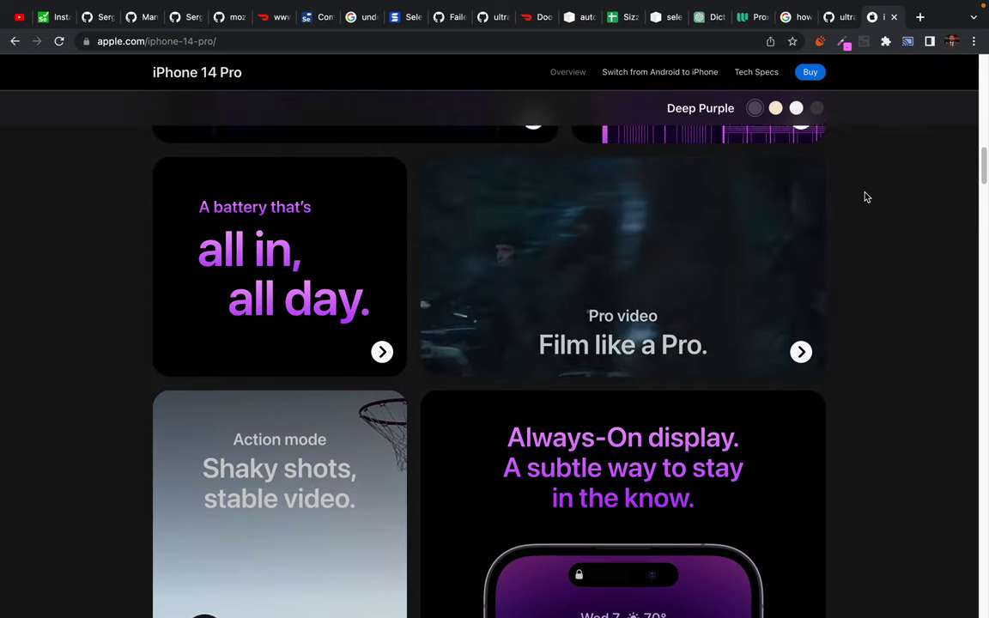
scroll(866, 198, "up", 1)
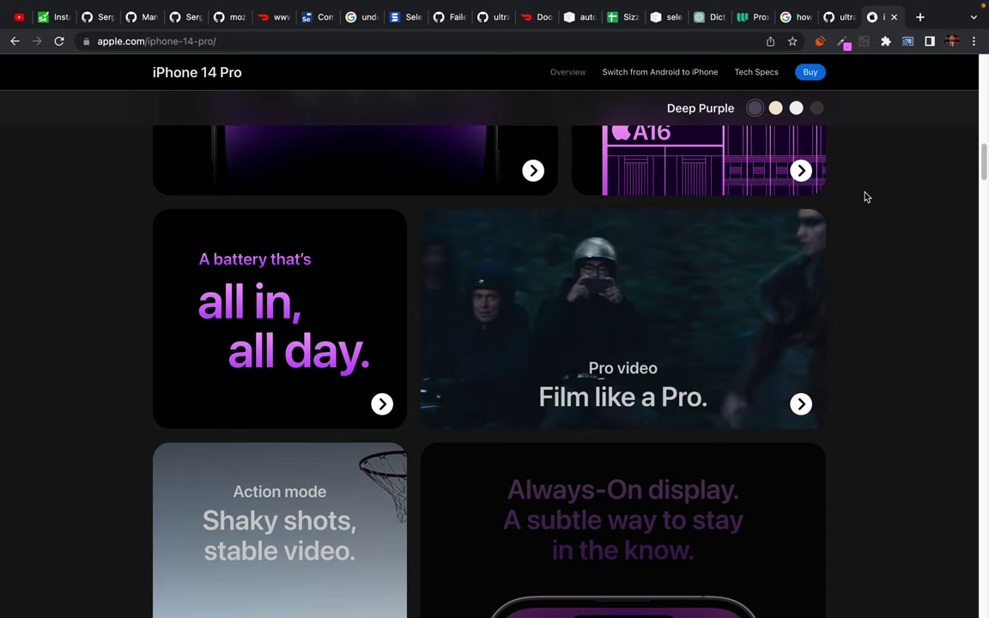
- Search Google for "un match color pallate" in a new tab, accept the corrected spelling "palette" and show the image results
left_click(919, 18)
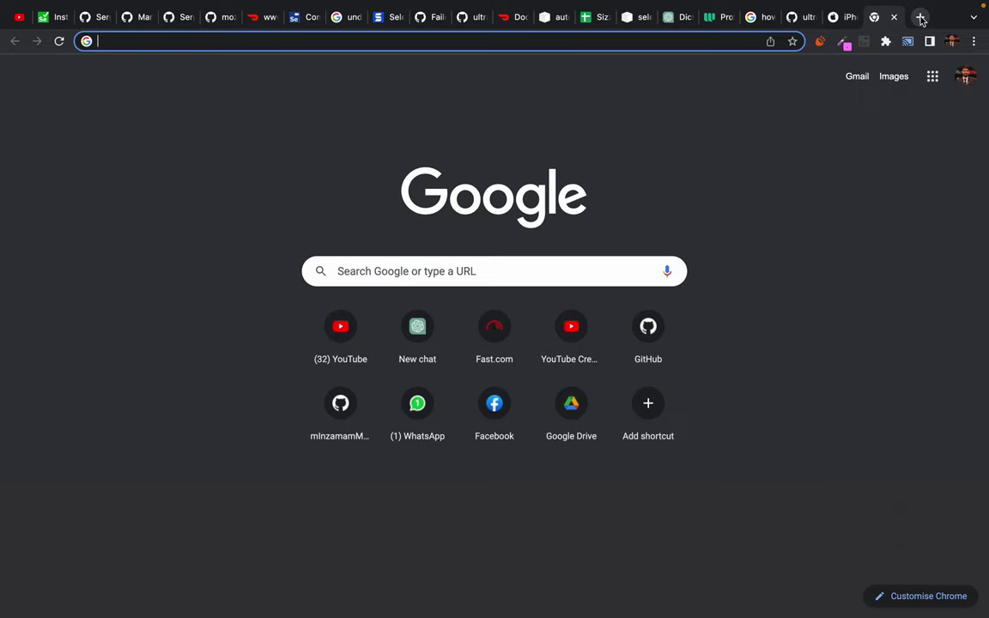
type("un")
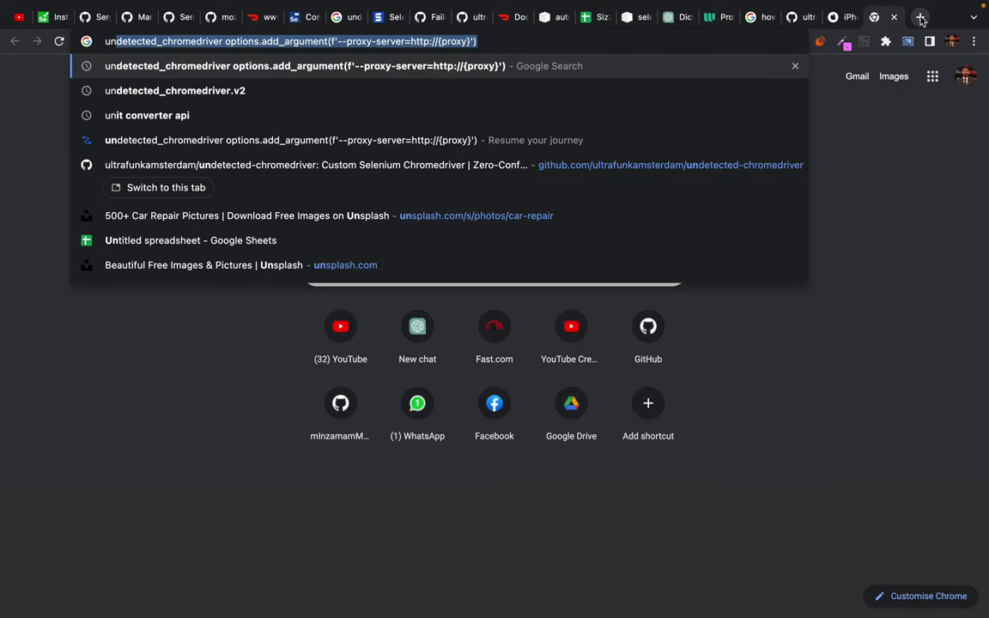
type("s")
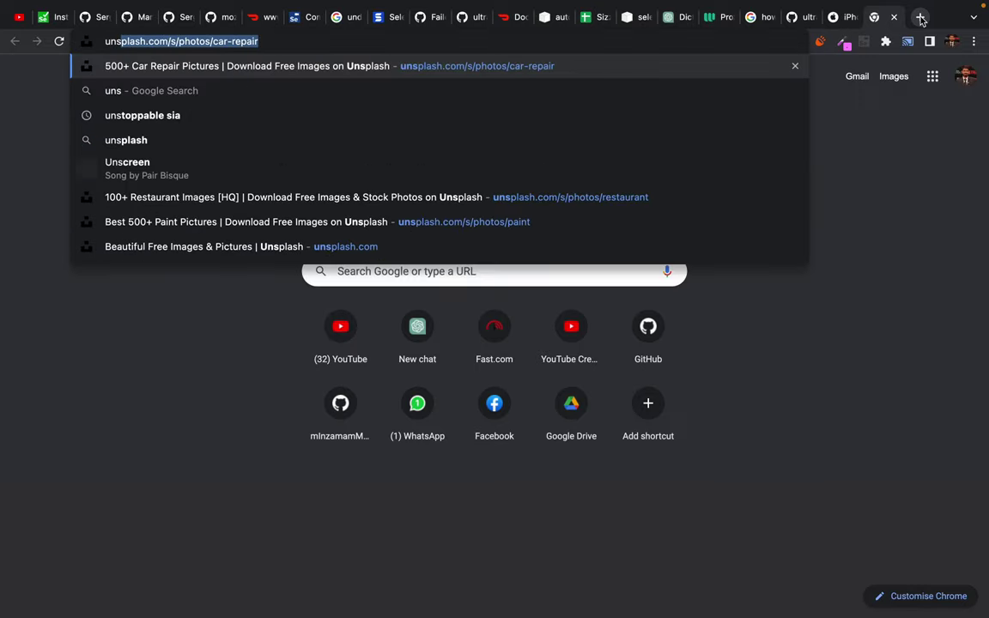
key("BackSpace")
key("BackSpace")
type("match color pall")
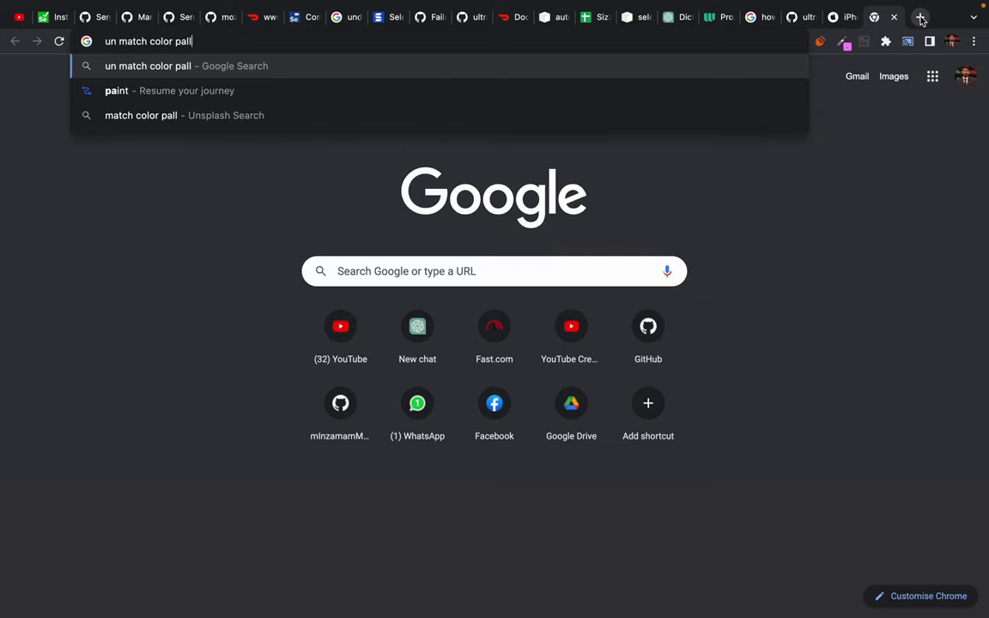
type("ate")
key("Return")
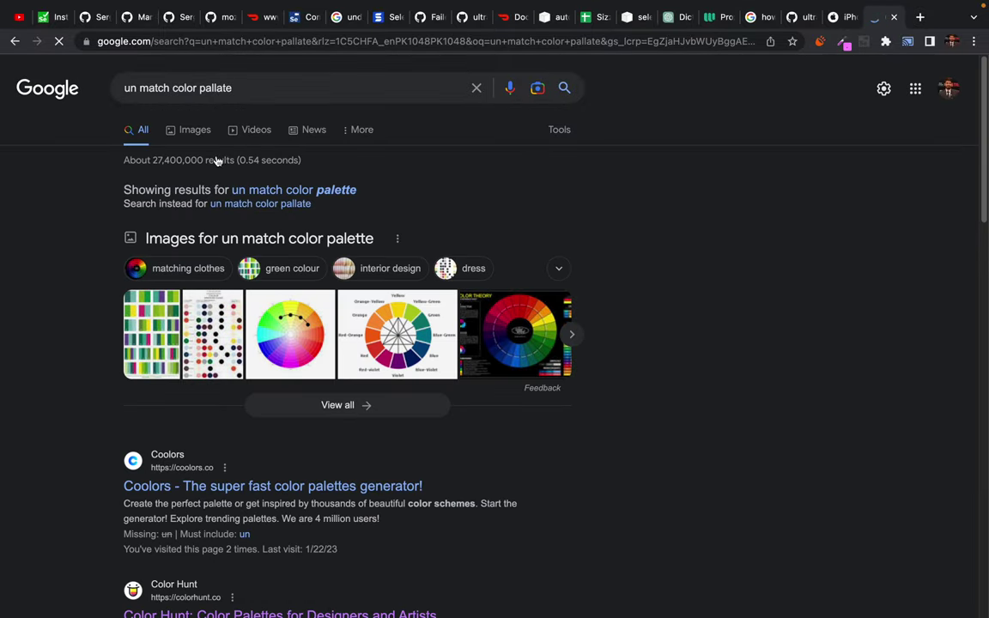
left_click(346, 190)
left_click(188, 131)
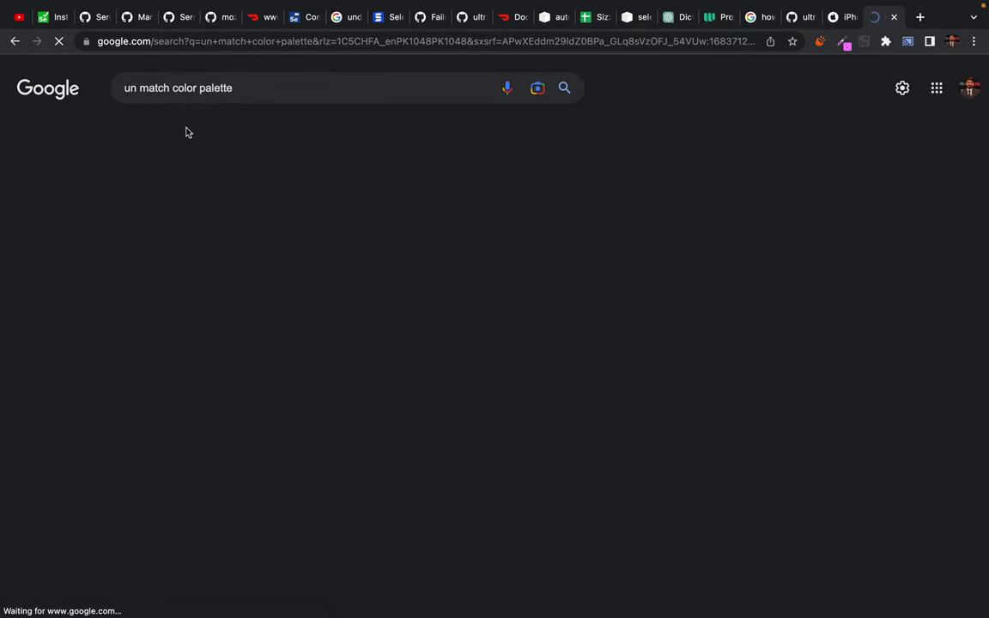
- Refine the image search to "un match color palette in website"
left_click(266, 89)
type("in websi")
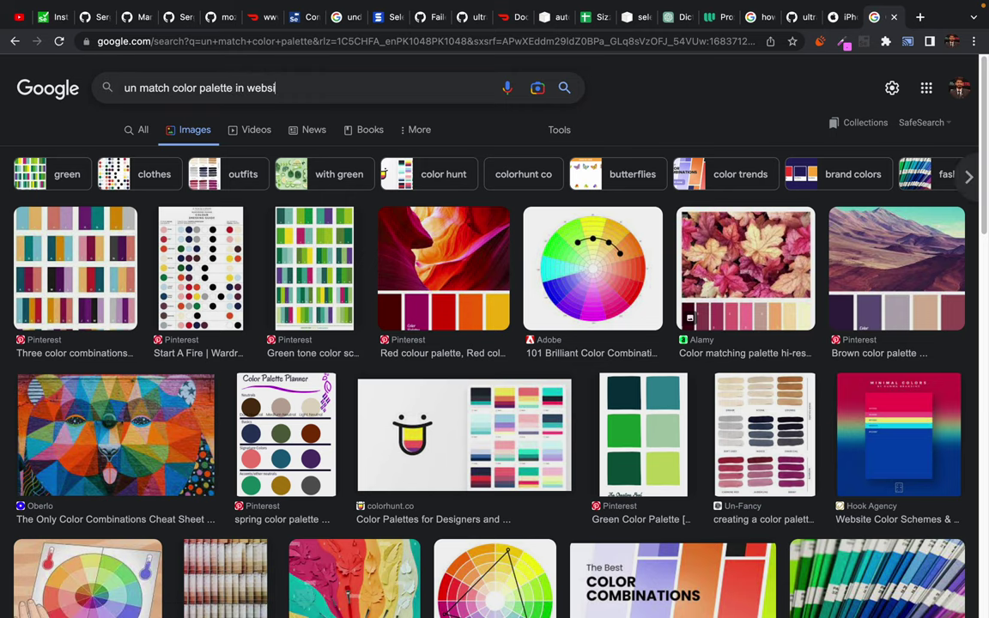
type("te")
key("Return")
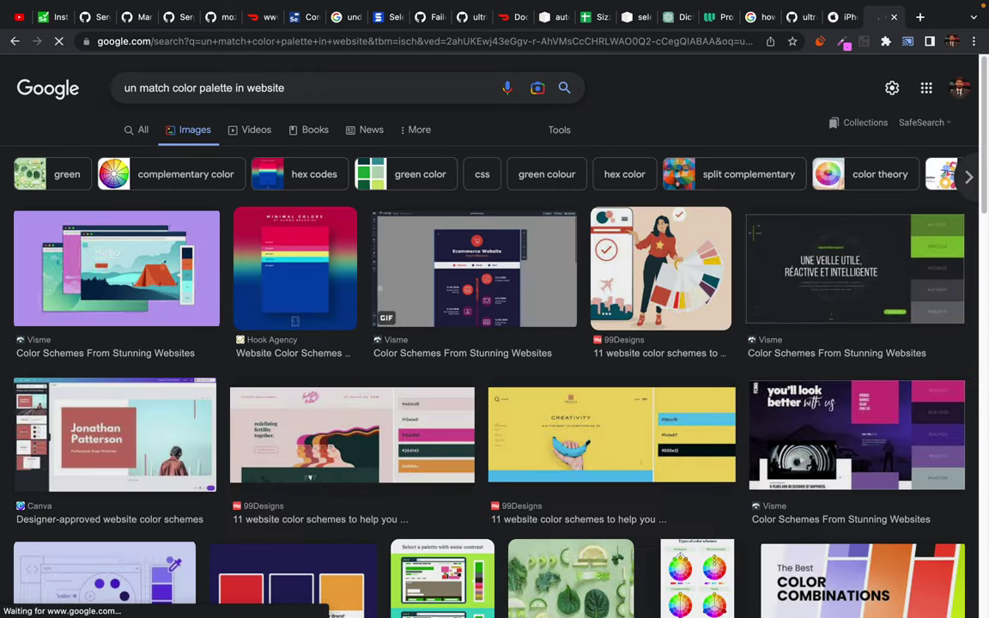
- Browse the website color scheme images and preview Visme's dark "HELLO" design with teal swatches
scroll(387, 360, "down", 3)
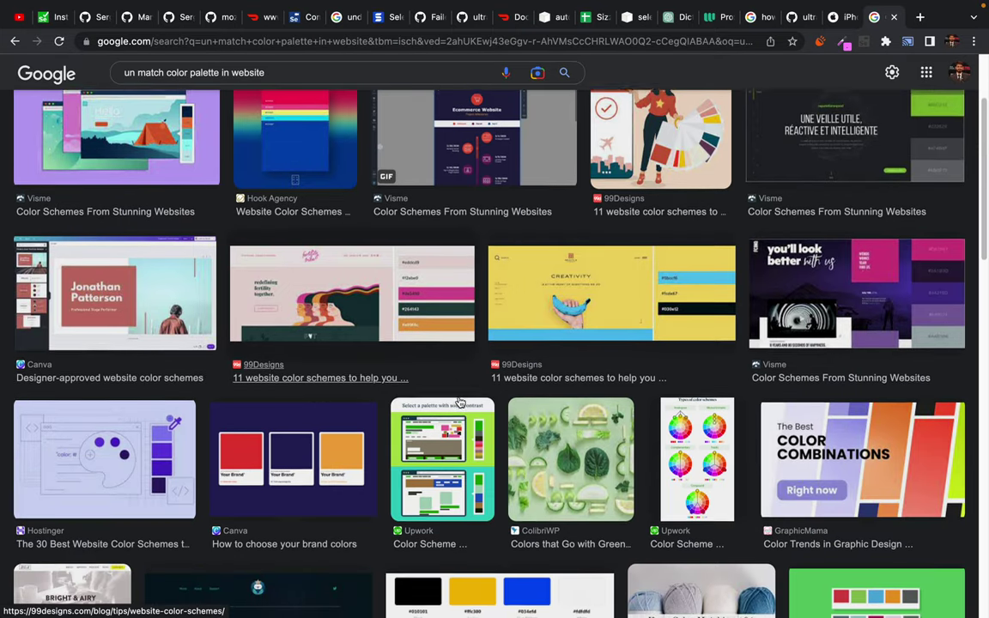
scroll(459, 401, "down", 5)
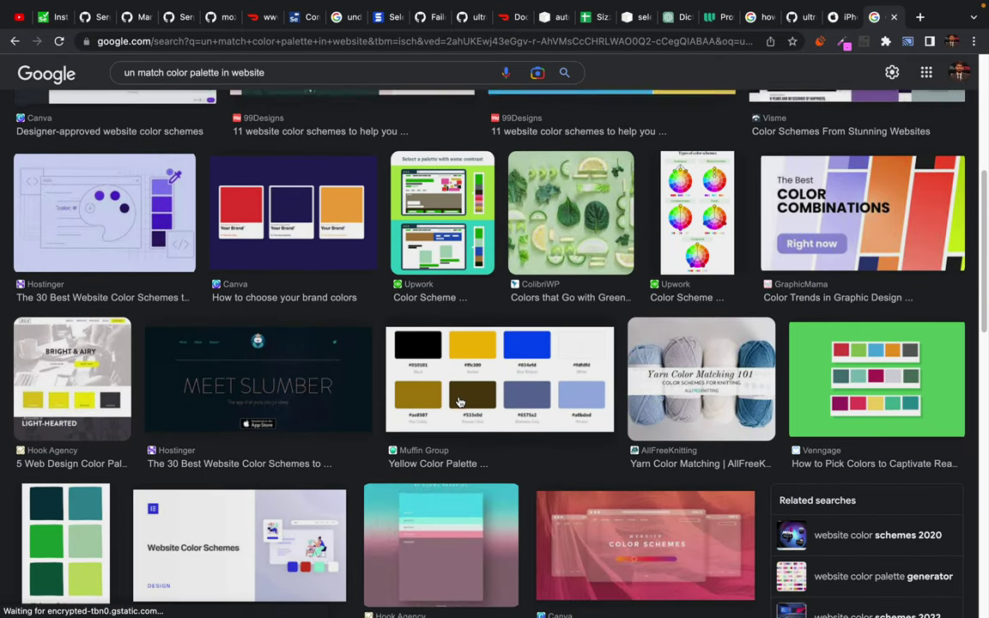
scroll(460, 402, "down", 1)
scroll(159, 444, "down", 5)
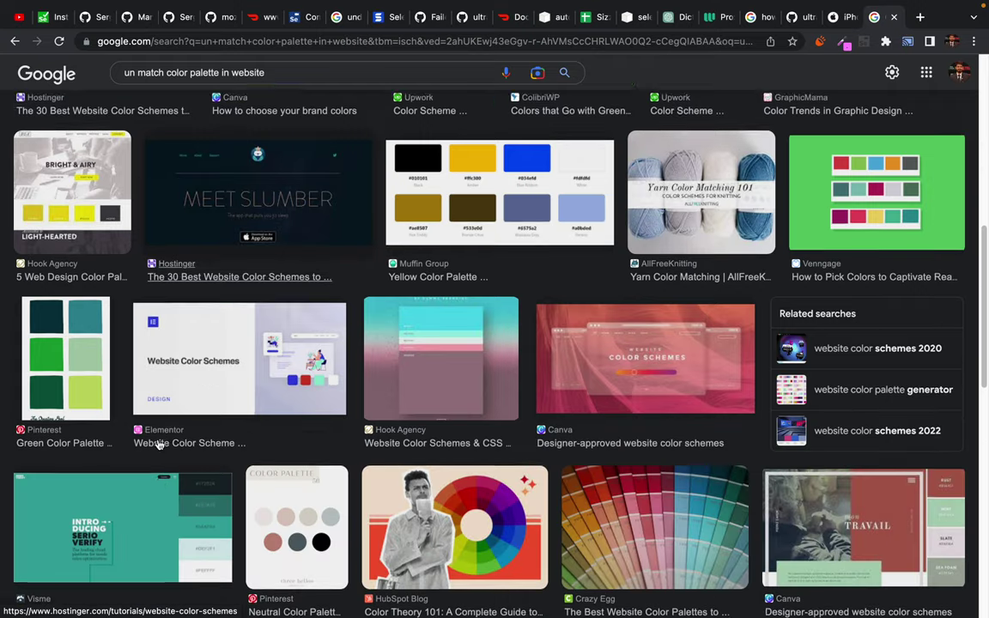
scroll(158, 444, "down", 2)
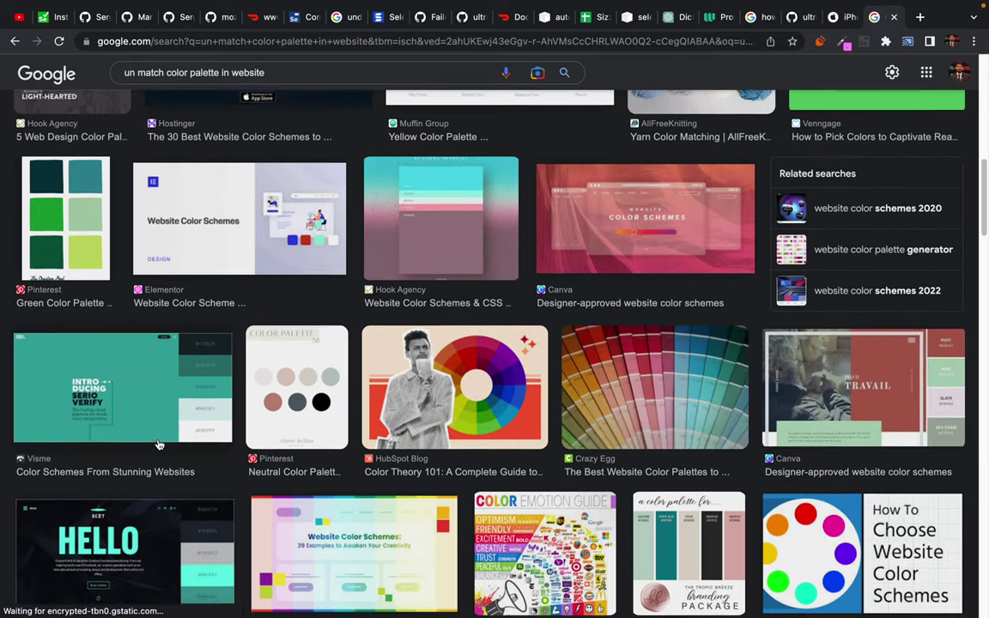
scroll(158, 445, "down", 4)
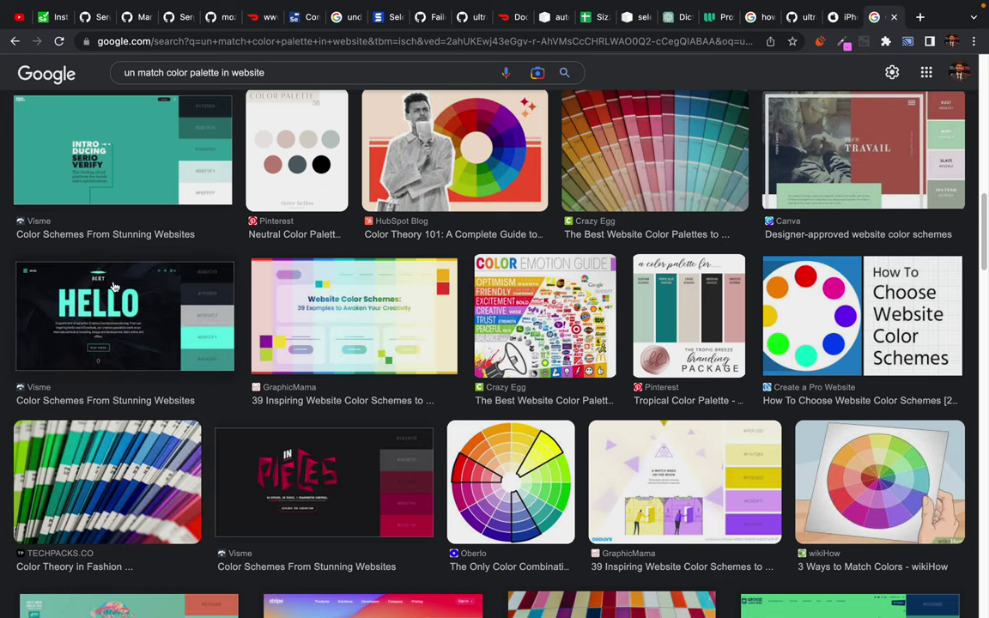
left_click(114, 286)
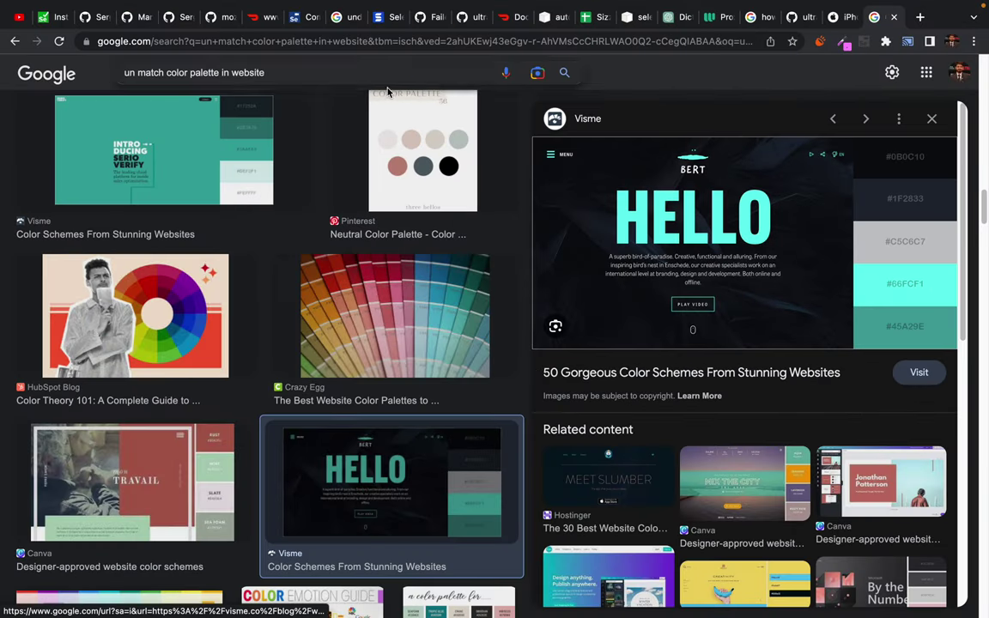
- Look up "palette" on Google in a separate tab, view its definition and artist palette pictures, and close the tab
double_click(197, 74)
key("super+t")
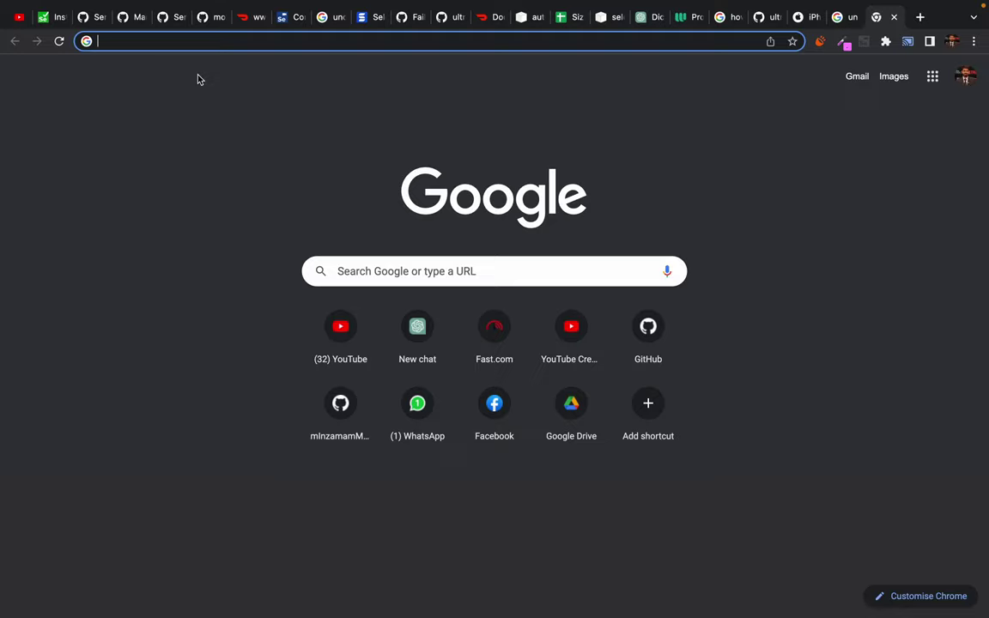
type("palette")
key("Return")
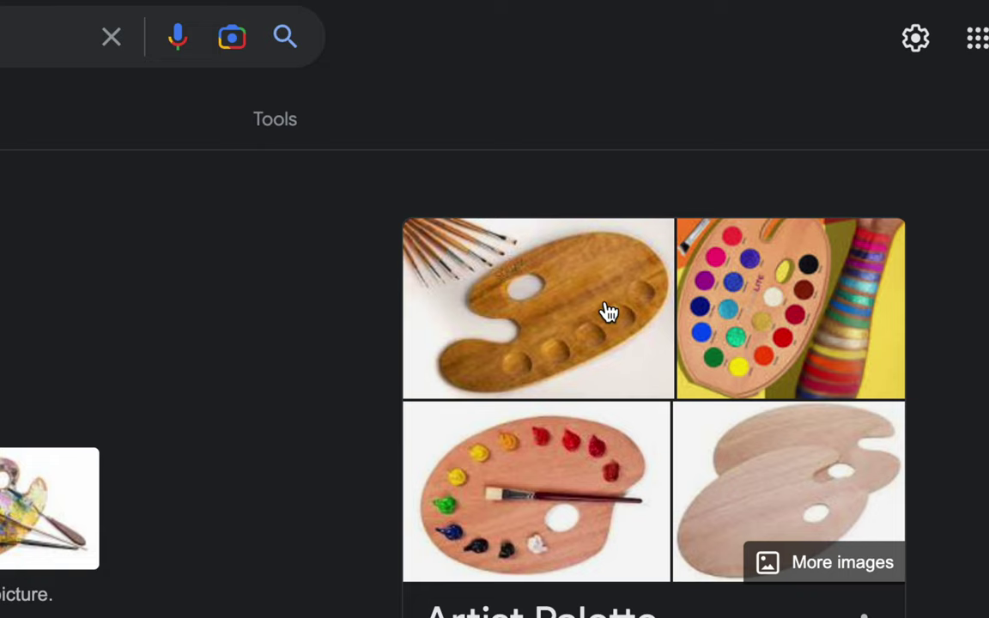
scroll(610, 453, "down", 1)
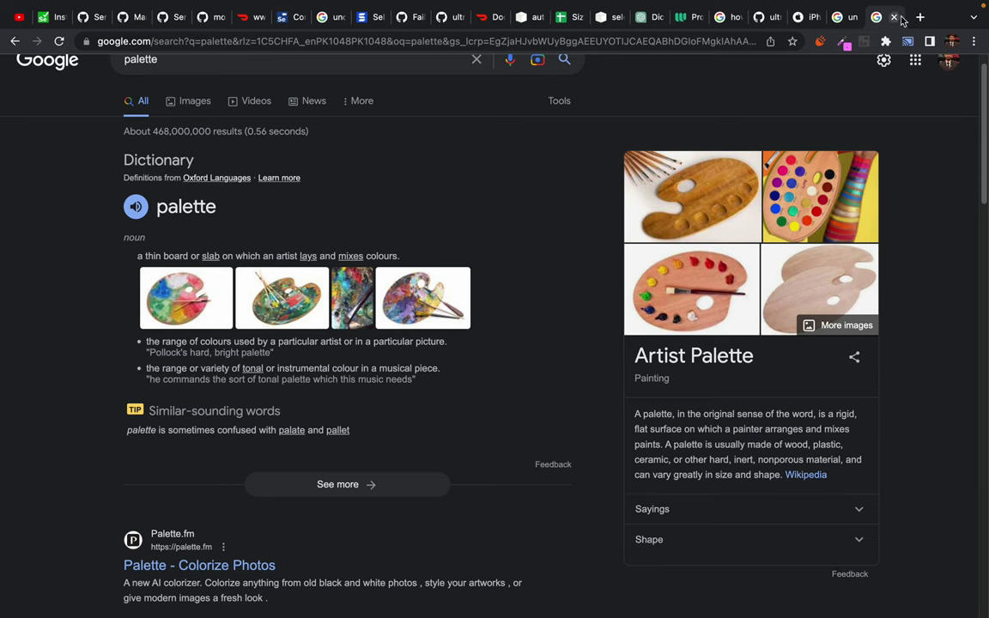
left_click(895, 18)
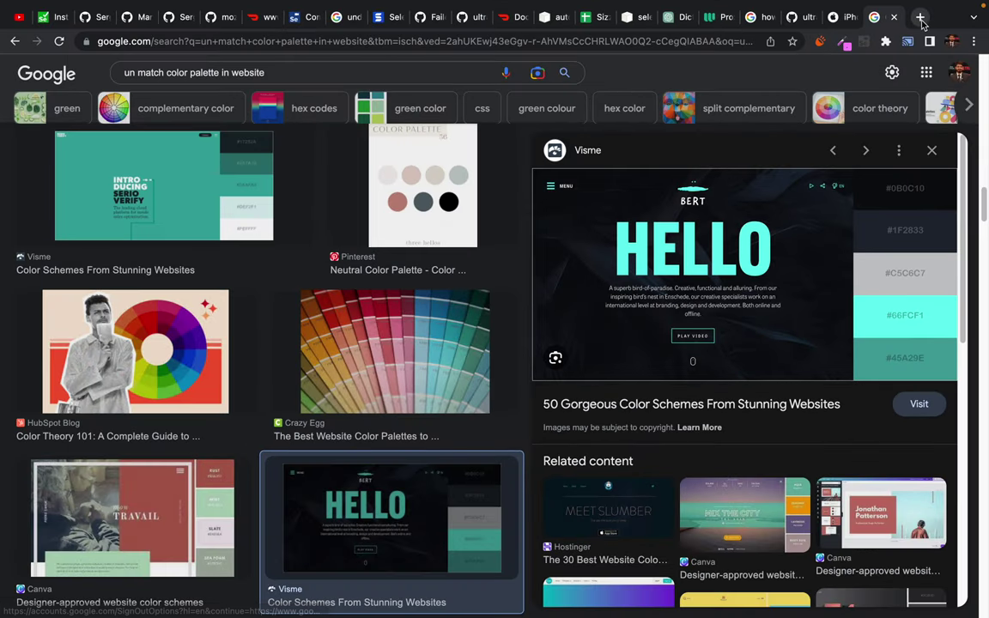
- Search Google for "color hunt" in a new tab and open the Color Hunt website
left_click(919, 18)
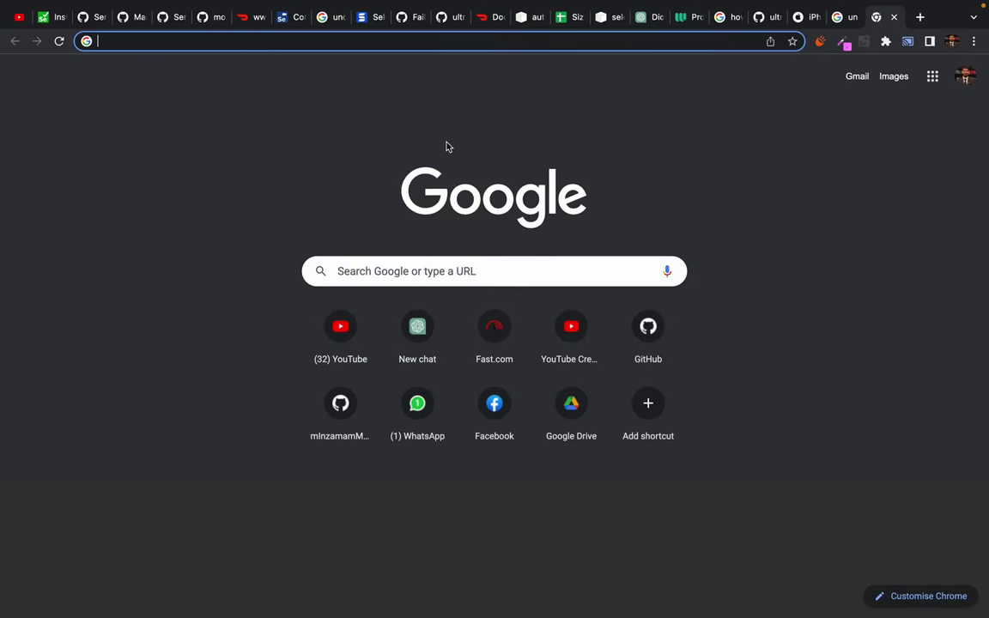
type("color hu")
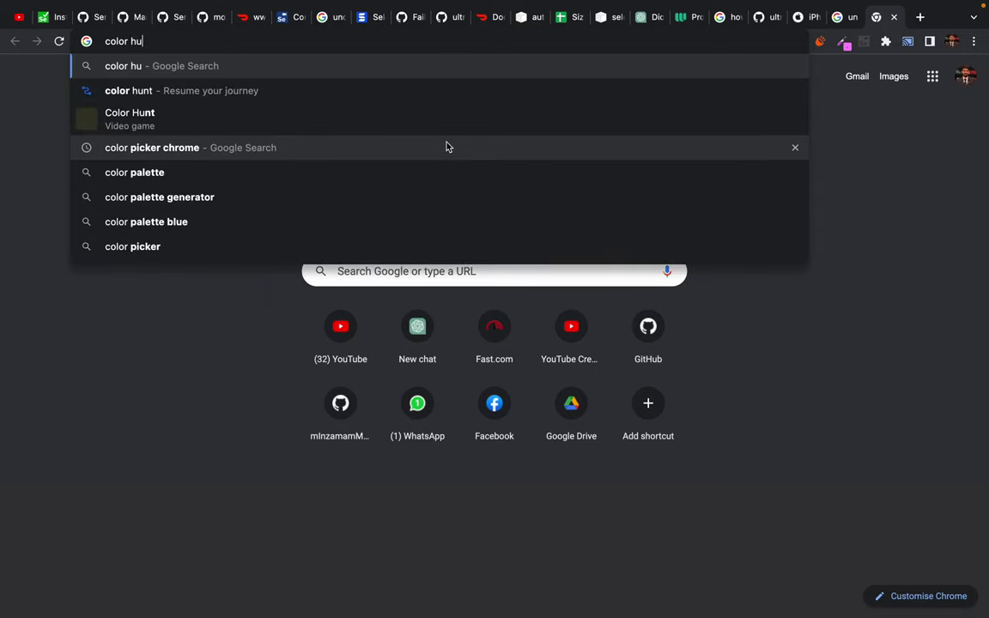
type("nt")
key("Return")
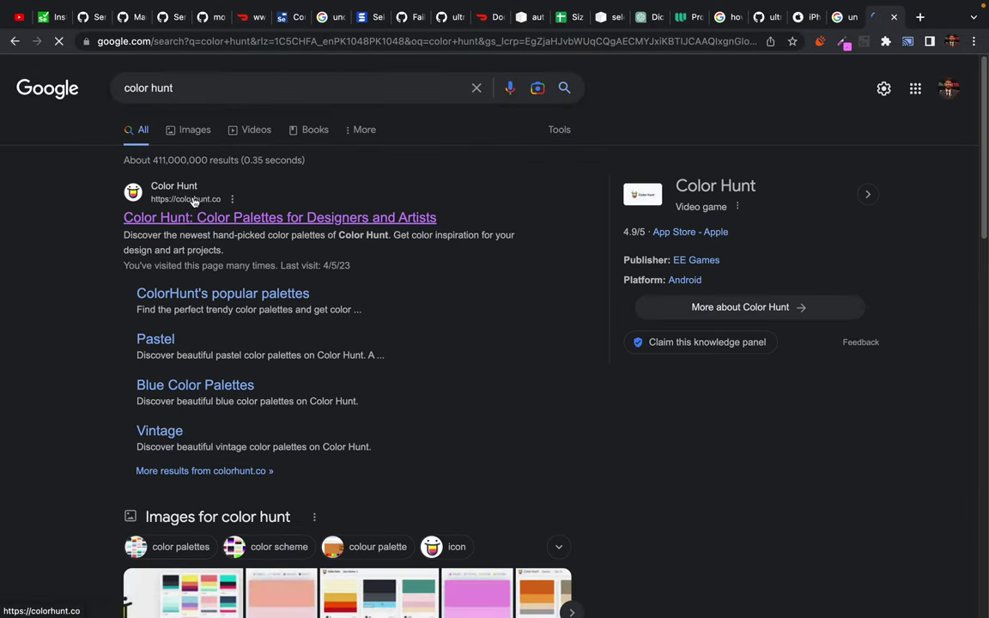
left_click(175, 218)
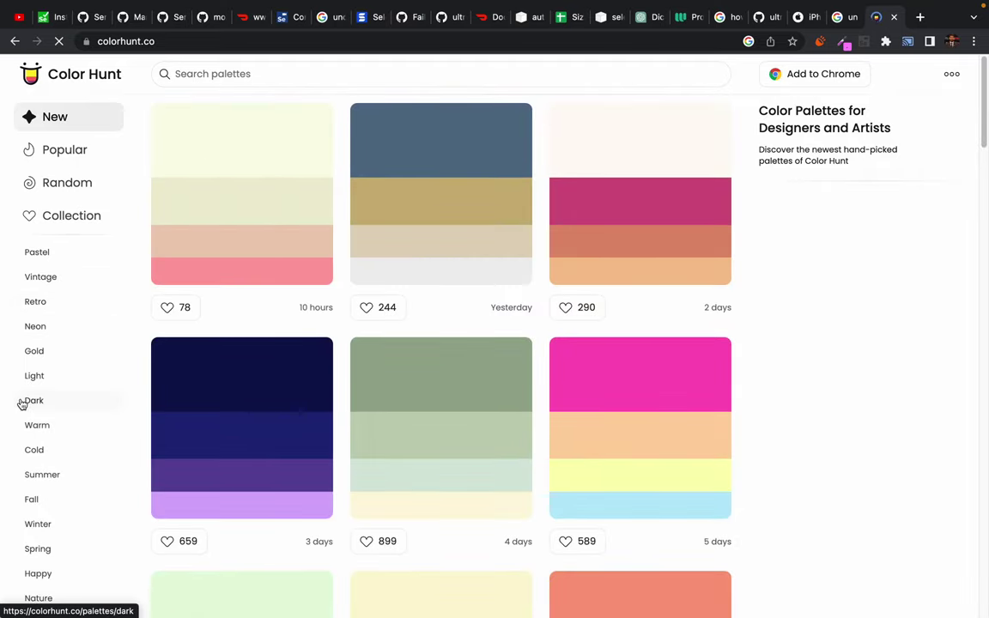
- Look through the palette categories and show the Light collection
scroll(21, 403, "down", 1)
scroll(21, 404, "down", 2)
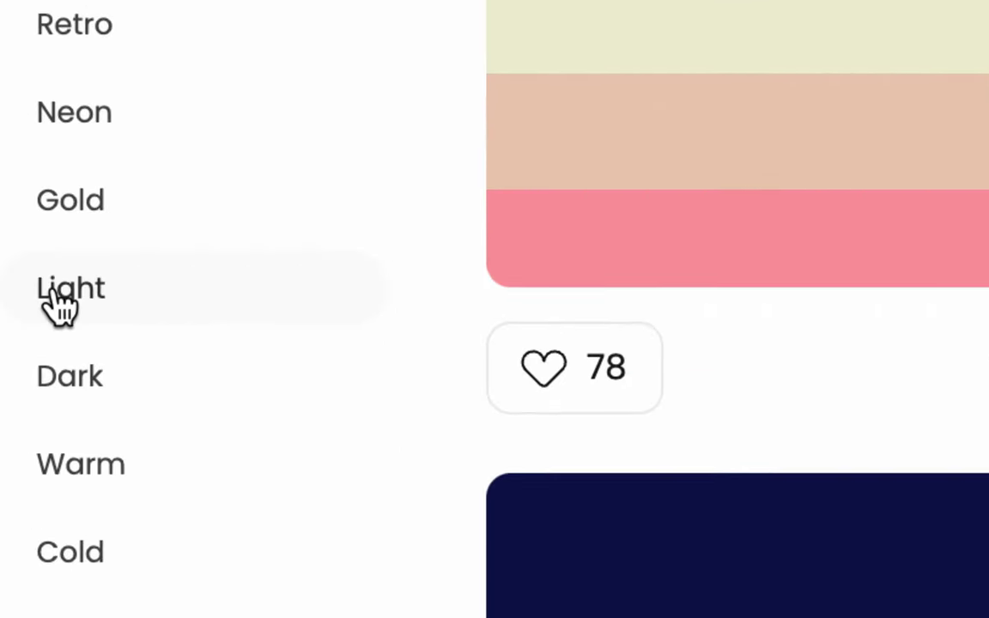
left_click(38, 288)
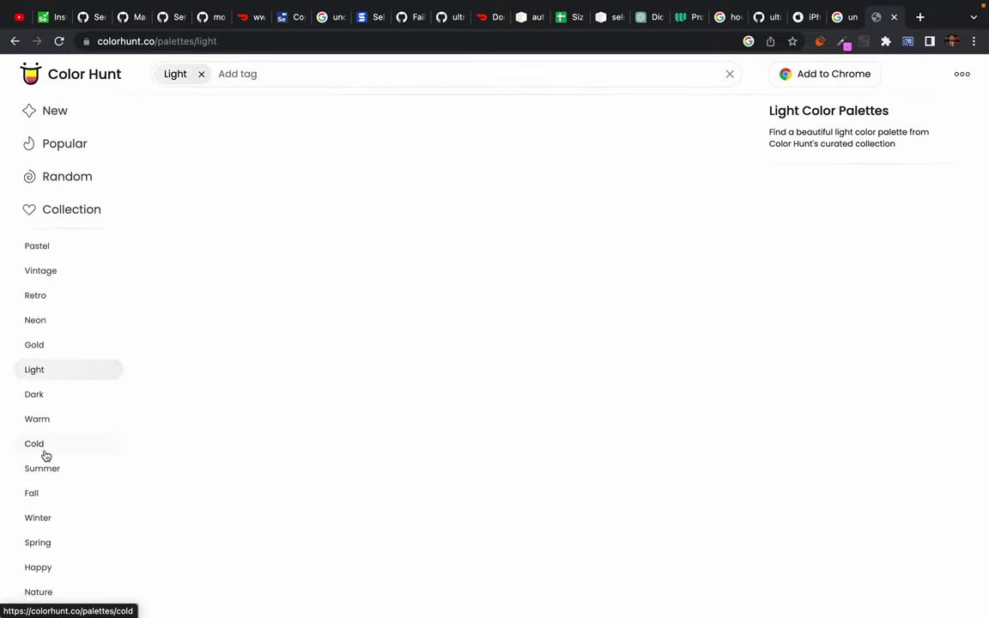
- Look further through the palette categories and show the Happy collection
scroll(45, 455, "down", 5)
scroll(45, 450, "down", 1)
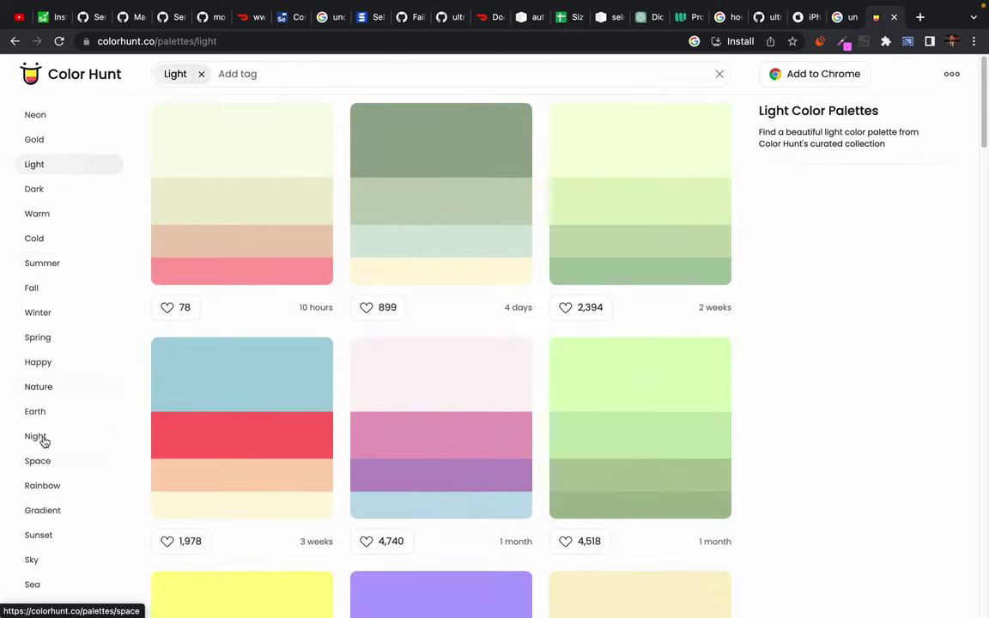
left_click(29, 377)
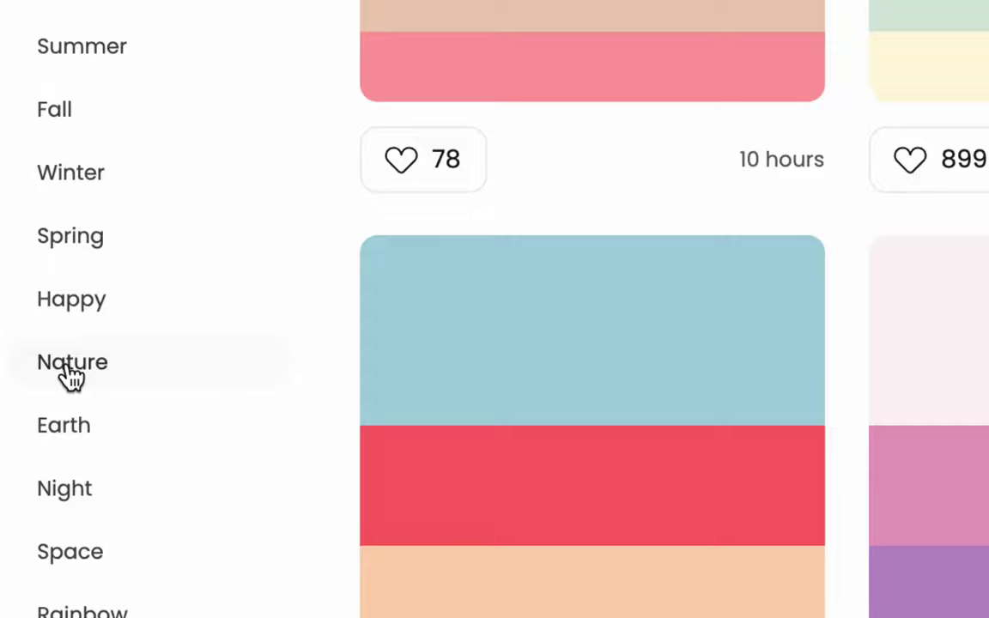
left_click(77, 308)
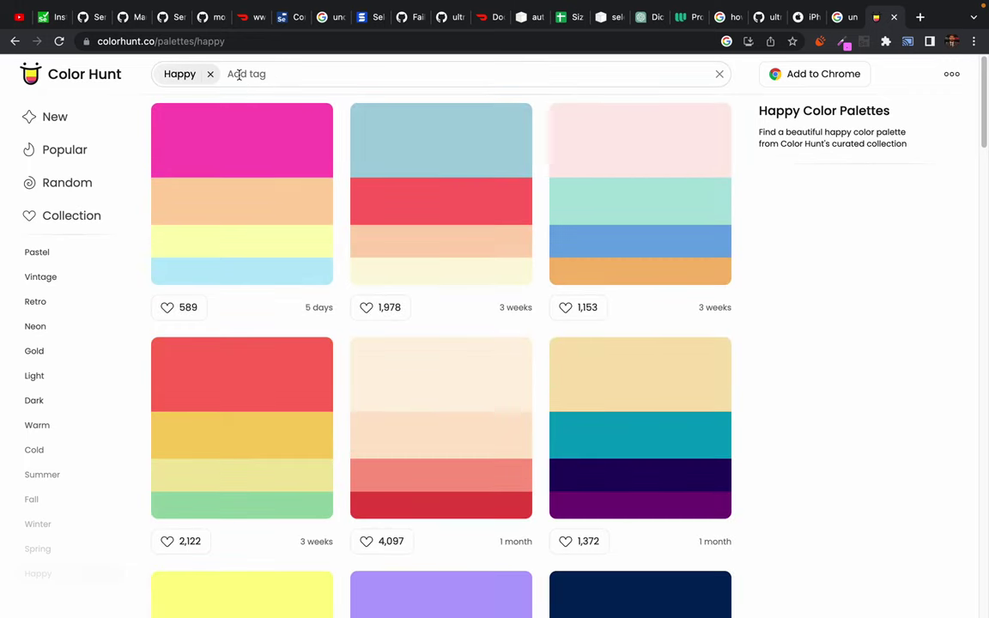
- Add the Light tag to the Happy filter and browse the matching palettes
left_click(242, 73)
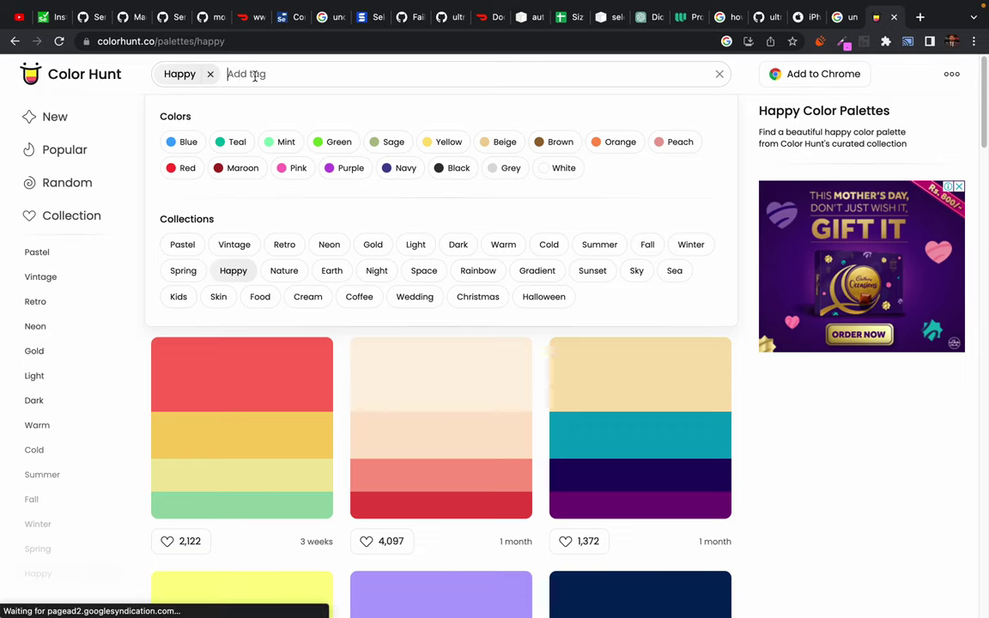
type("light")
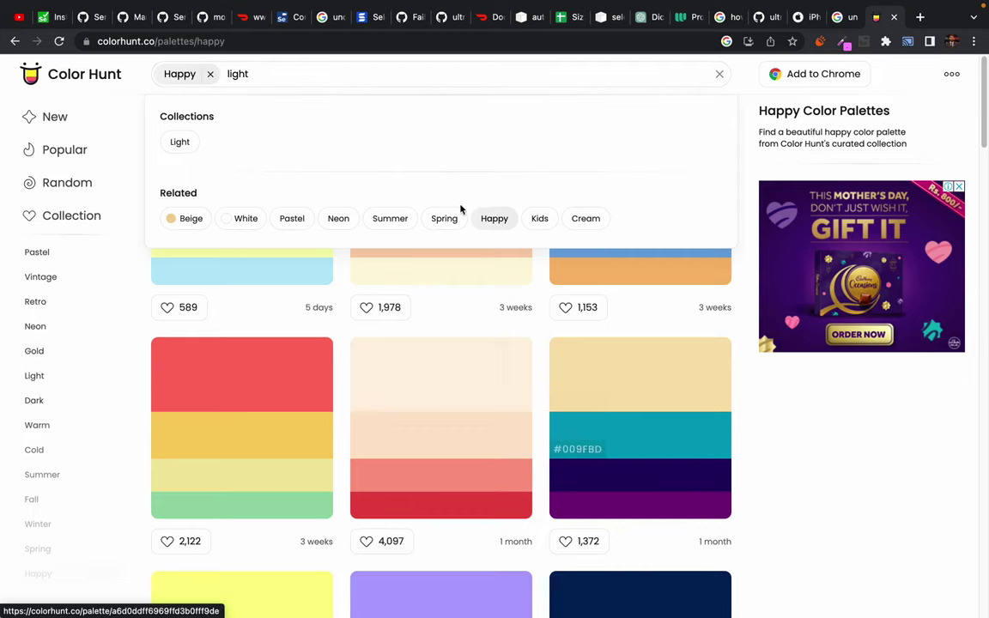
key("Return")
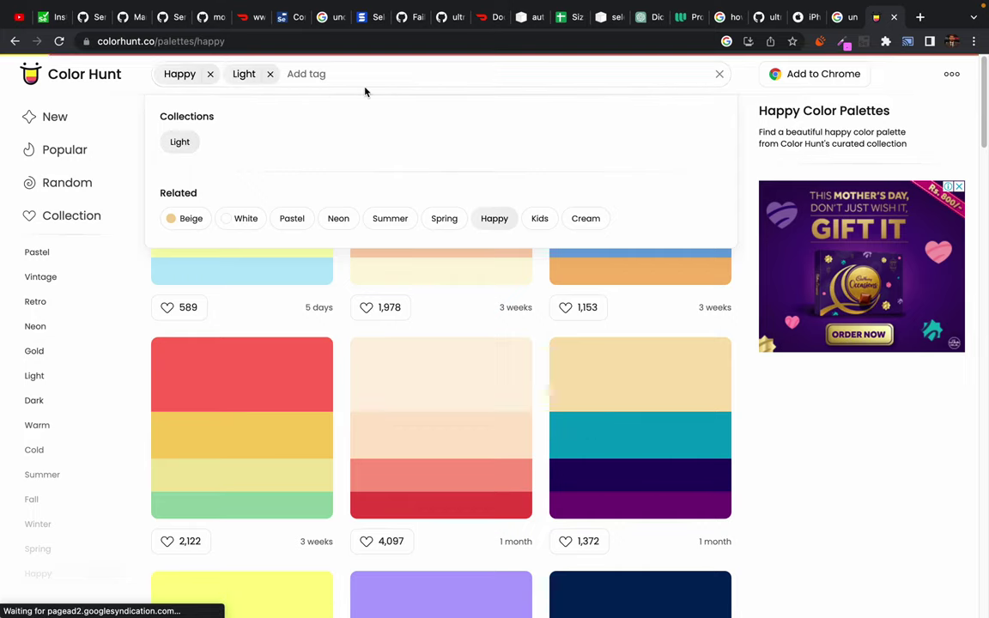
scroll(786, 464, "down", 10)
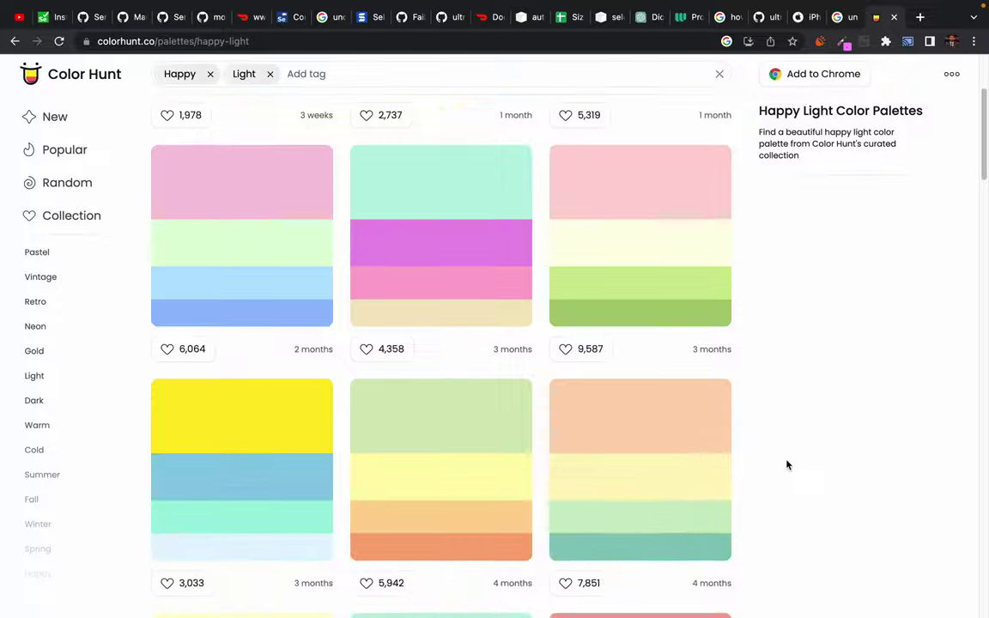
scroll(772, 438, "down", 4)
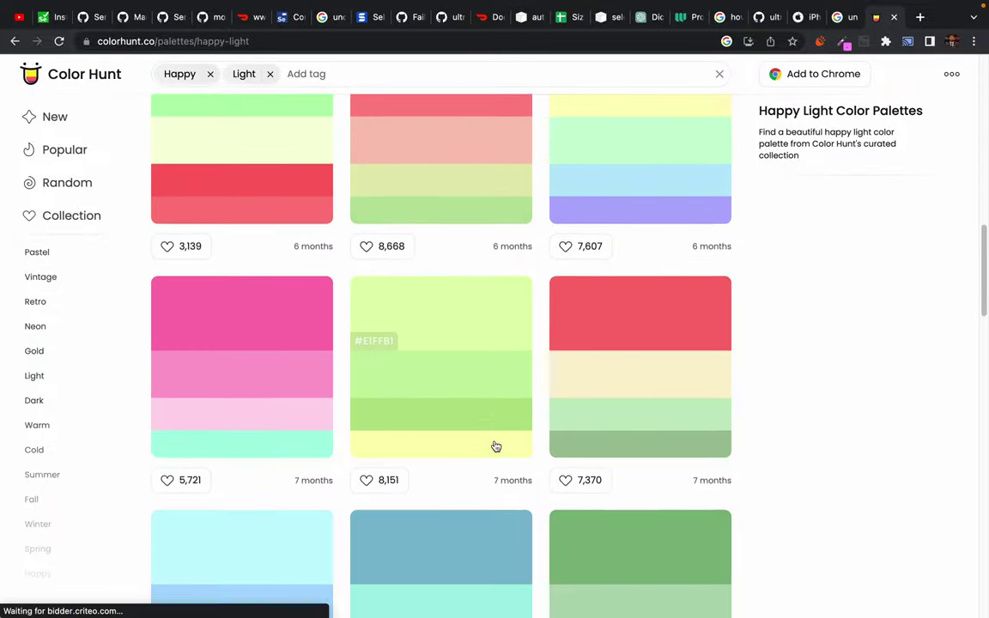
scroll(496, 445, "down", 8)
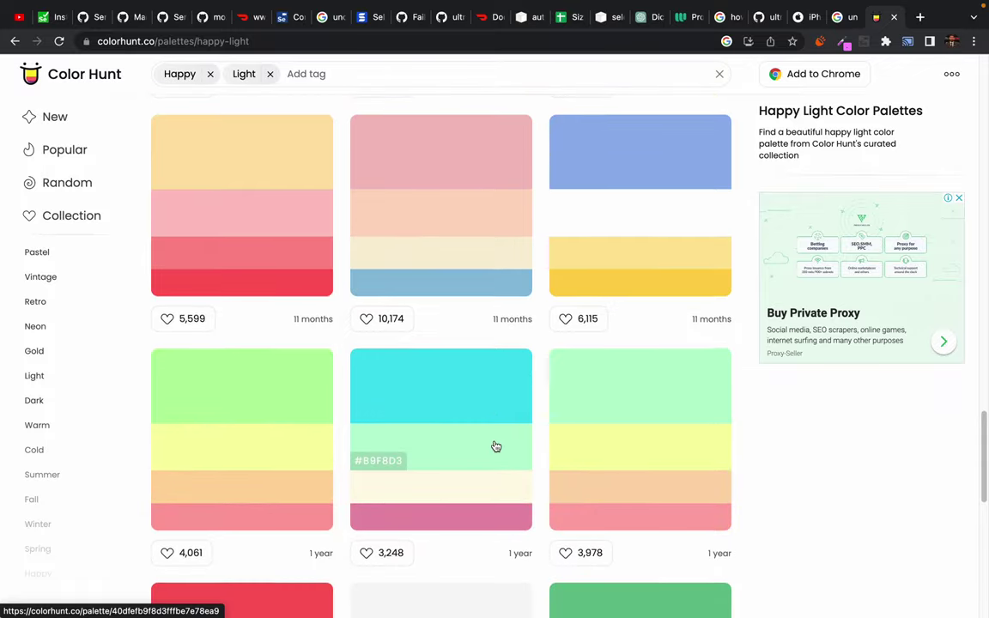
scroll(348, 206, "up", 15)
- Remove the Happy tag, look up "sad" as an additional tag, and clear that text
left_click(210, 74)
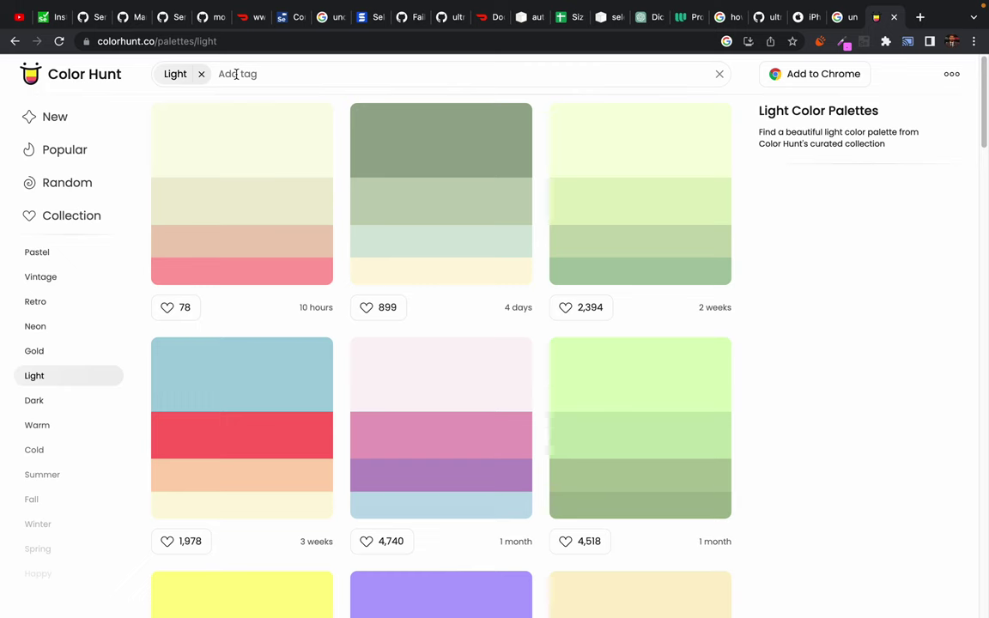
left_click(236, 74)
type("sad")
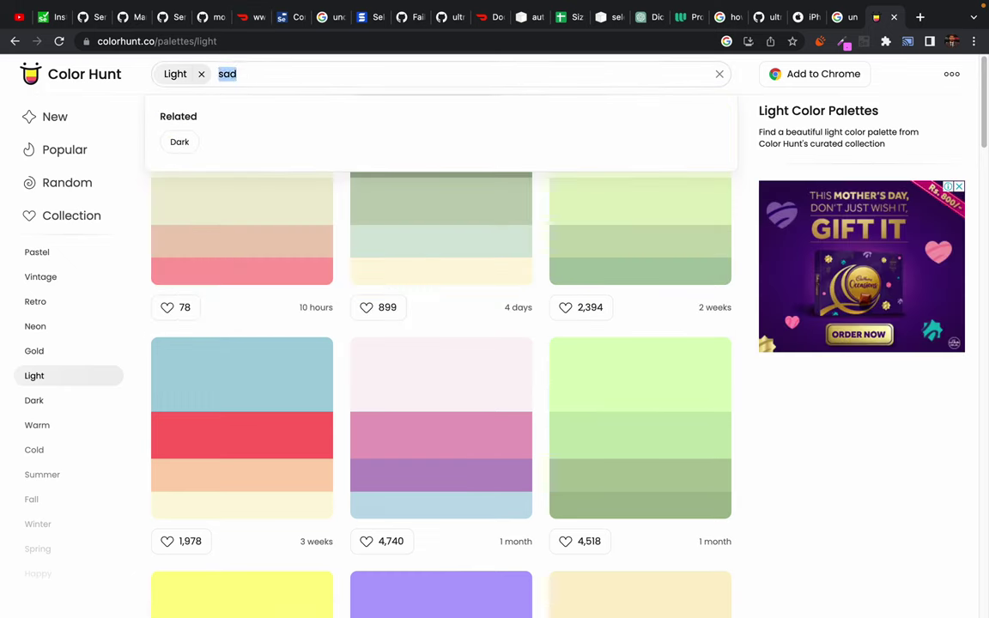
key("BackSpace")
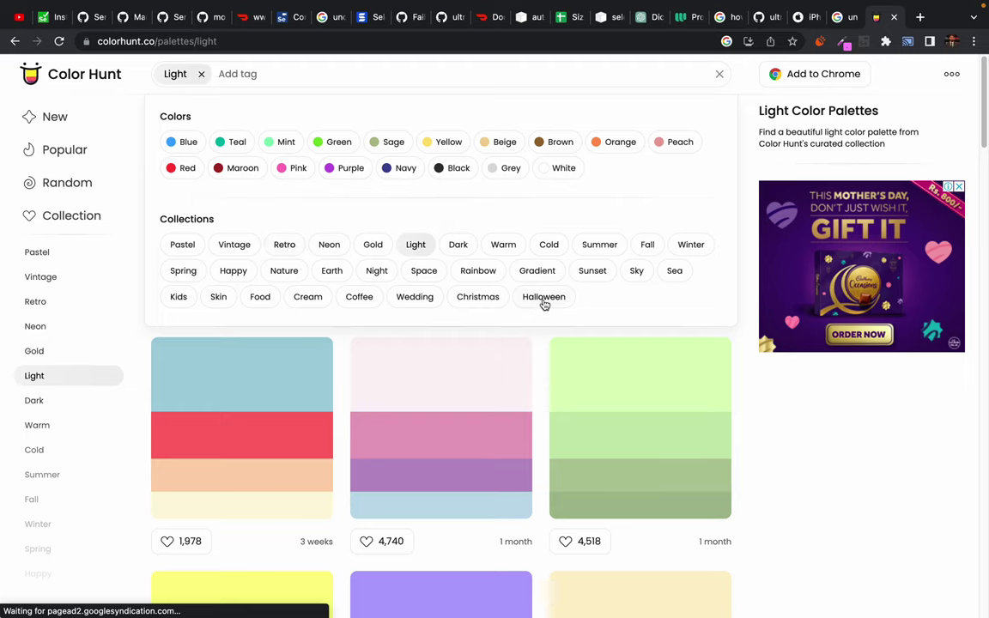
- Add the Wedding collection to the Light filter and browse the matching palettes
left_click(415, 297)
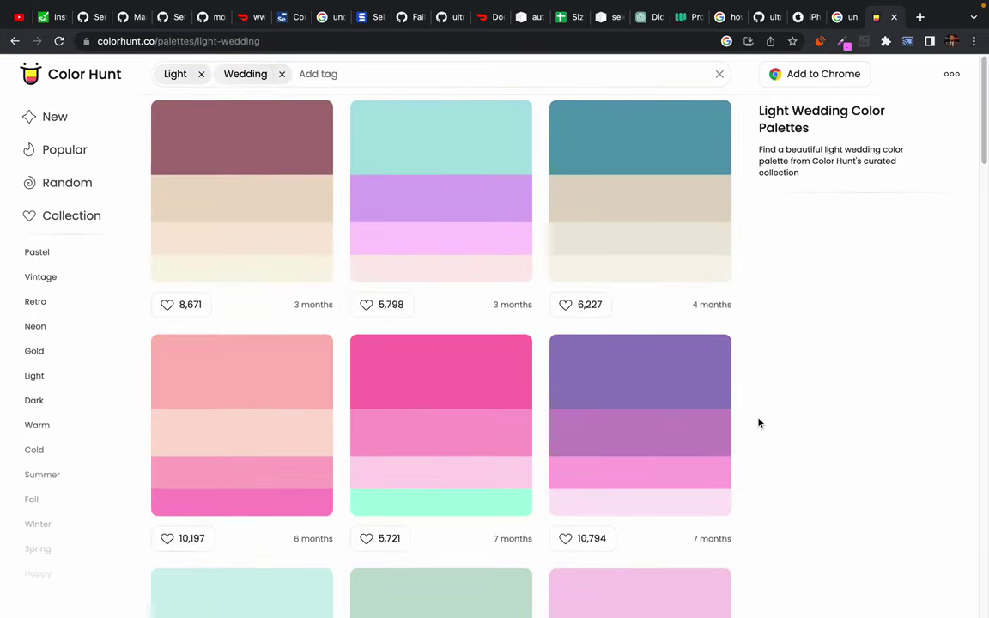
scroll(759, 422, "down", 4)
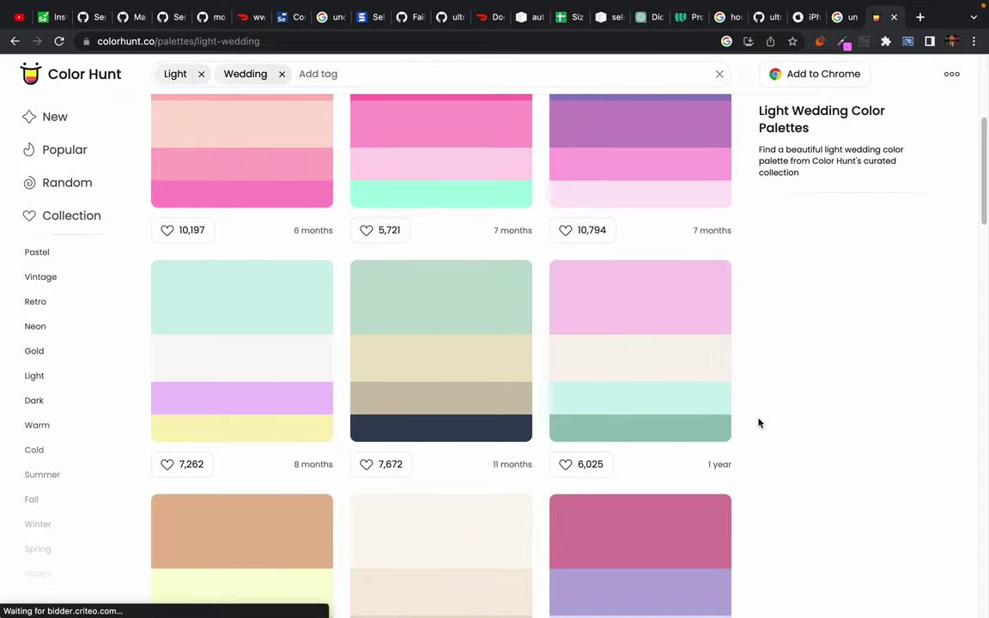
scroll(759, 422, "down", 6)
scroll(759, 422, "down", 7)
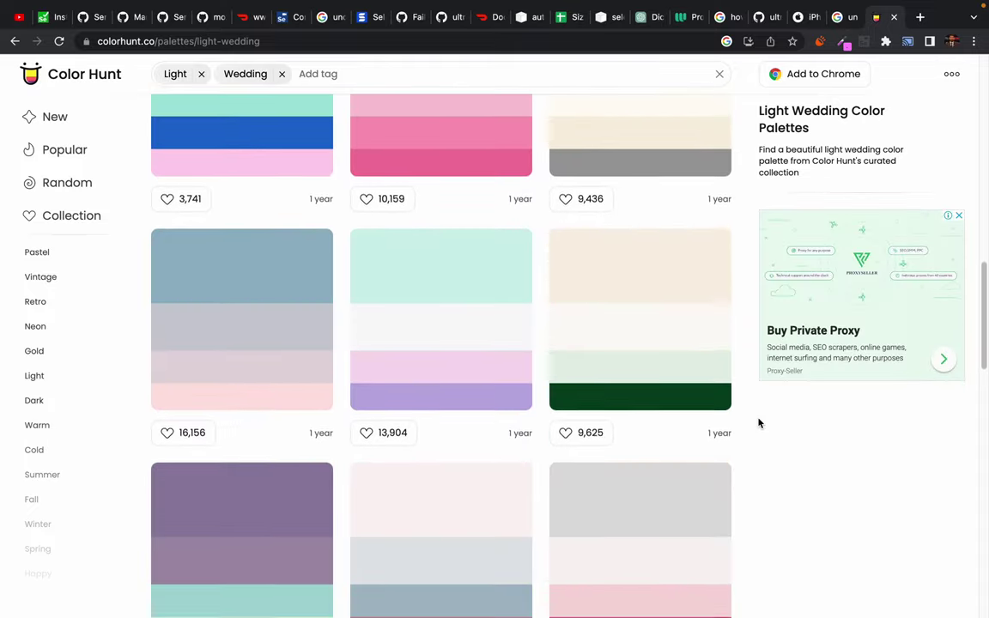
scroll(751, 404, "up", 15)
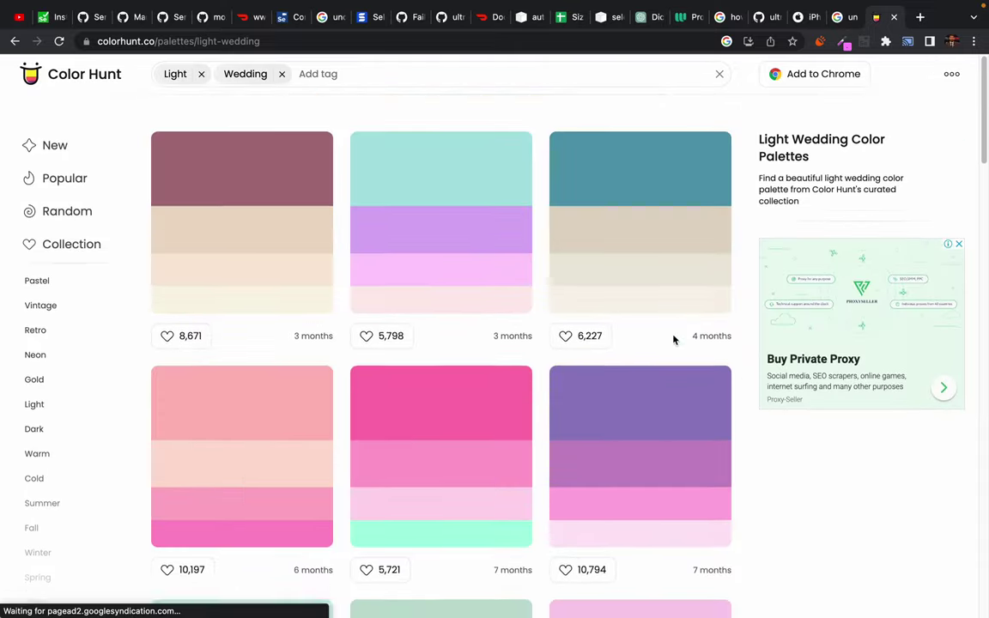
- Show Color Hunt's most popular palettes and browse them
left_click(55, 151)
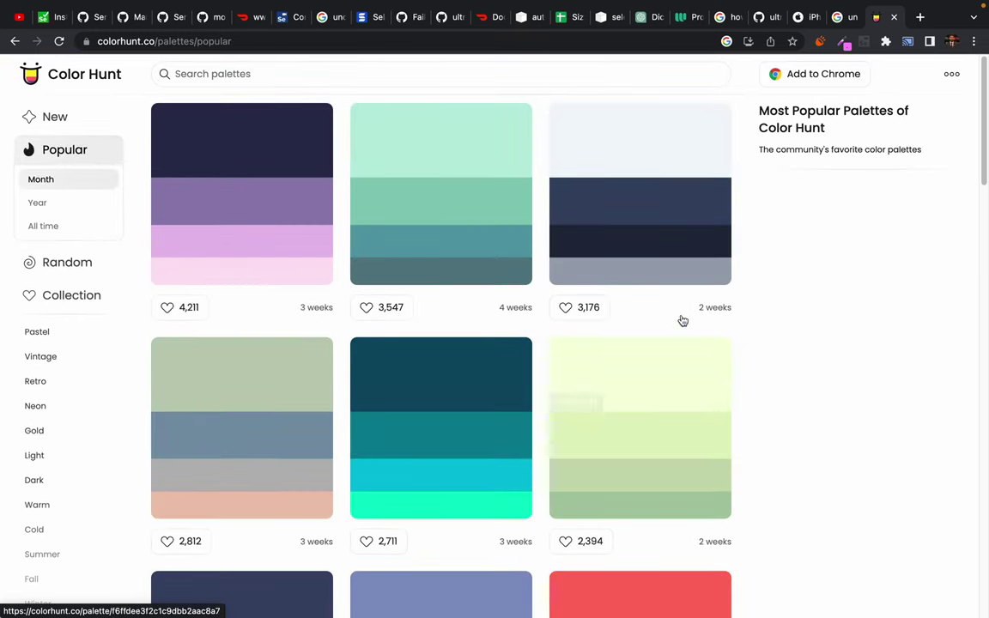
scroll(592, 422, "down", 3)
scroll(591, 423, "down", 2)
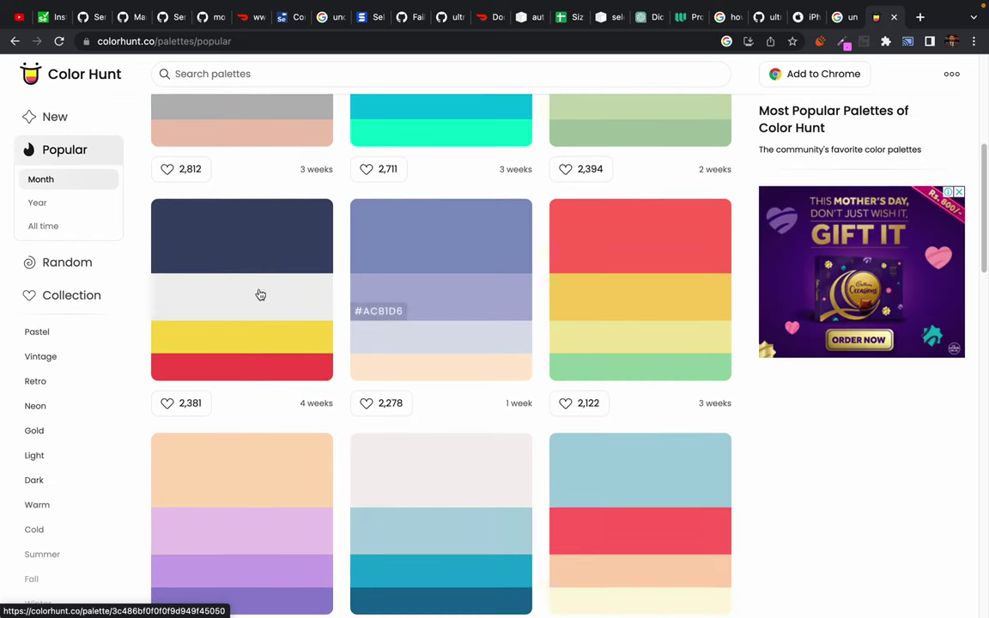
- Open the navy, light grey, yellow and red palette and examine its hex and RGB codes, tags and related palettes
left_click(210, 299)
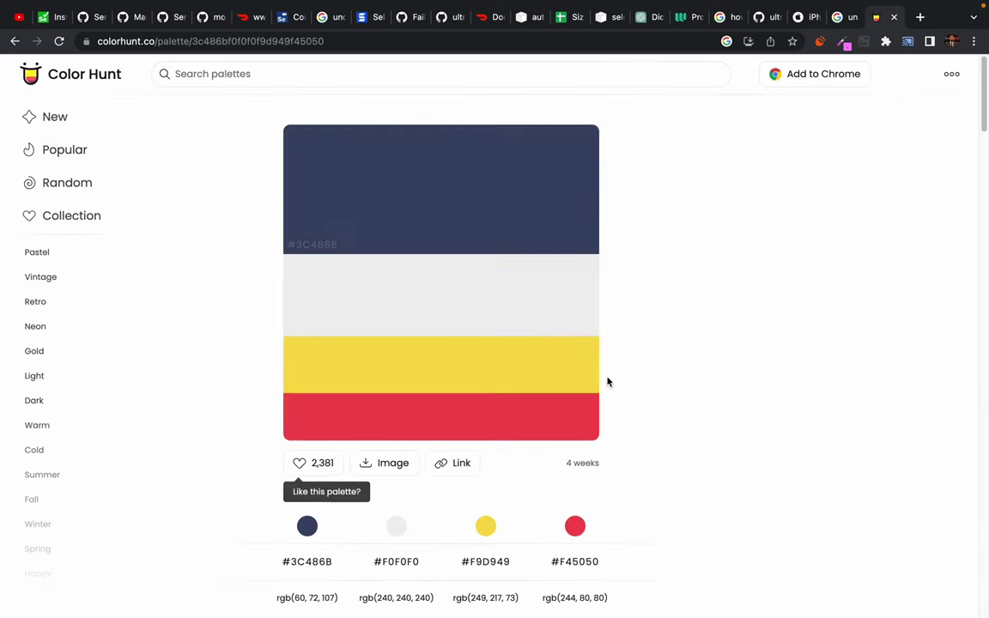
scroll(282, 439, "down", 1)
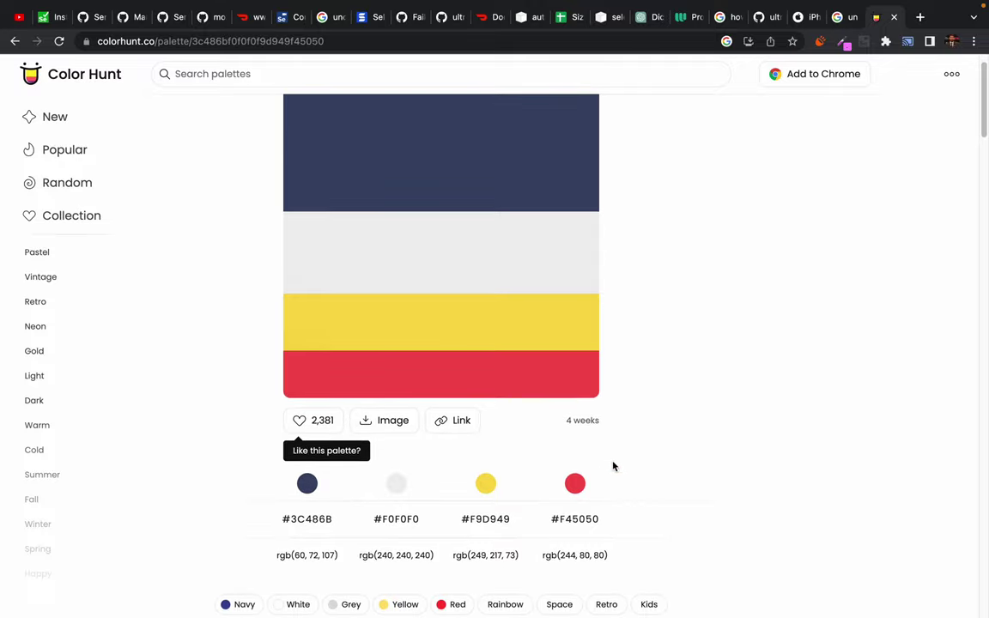
scroll(309, 525, "down", 4)
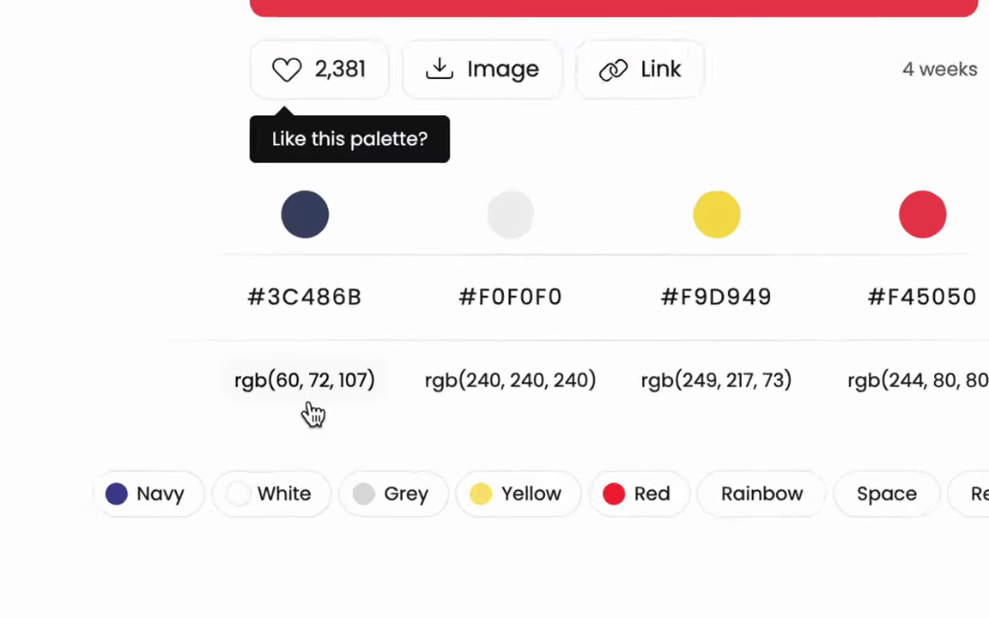
left_click_drag(266, 304, 382, 308)
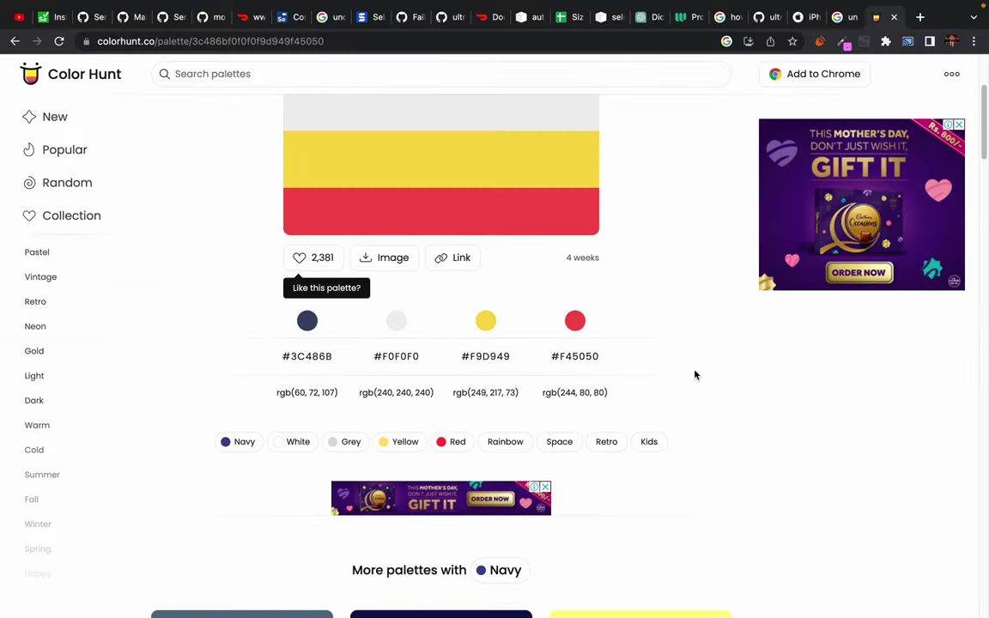
scroll(470, 424, "down", 5)
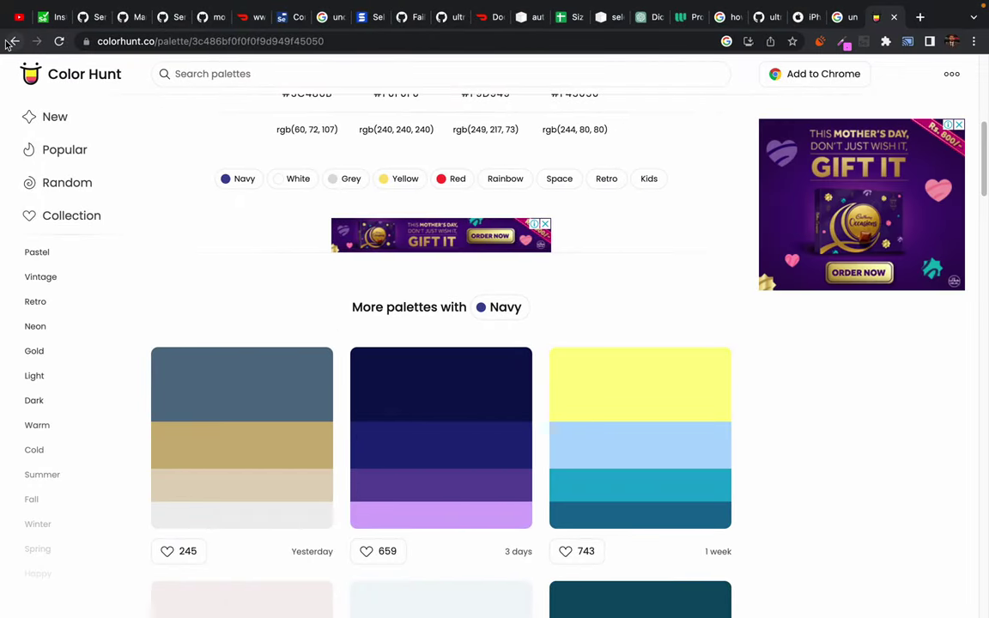
- Go back through the popular palettes to the Light Wedding palettes and browse them again
left_click(11, 41)
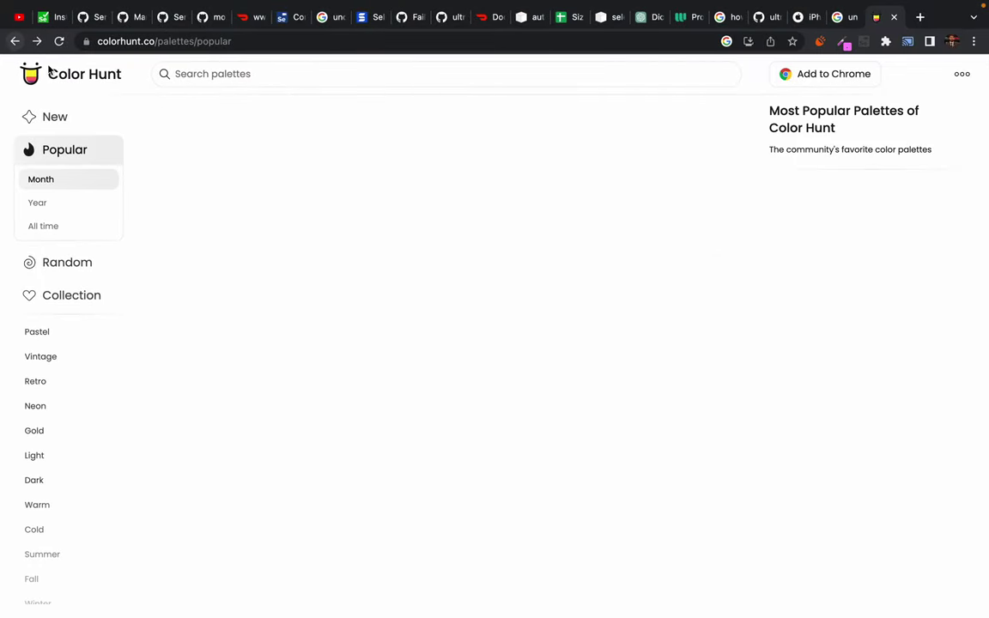
scroll(228, 406, "down", 2)
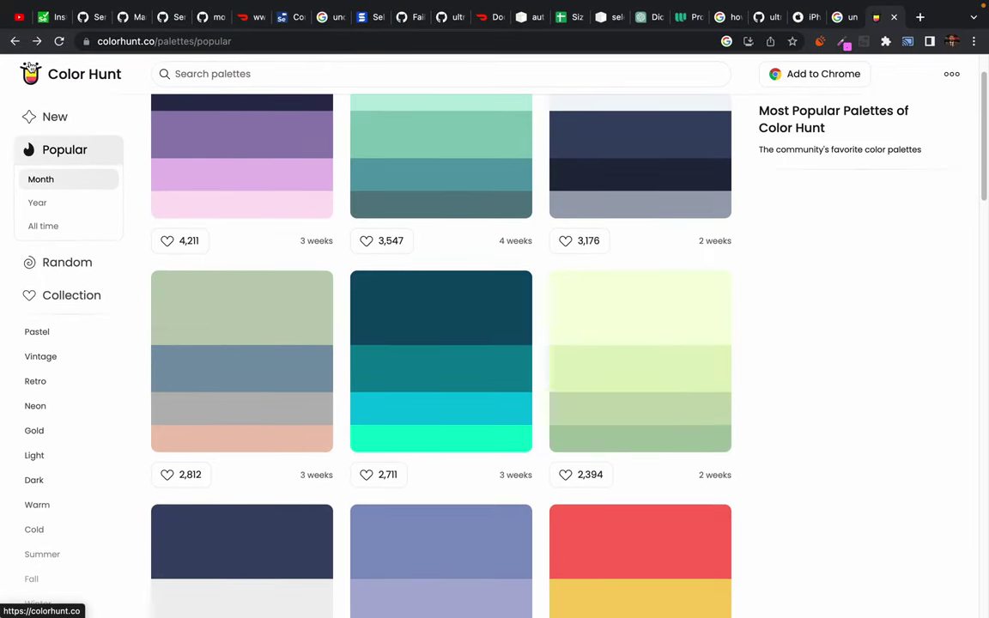
left_click(12, 42)
scroll(415, 414, "down", 4)
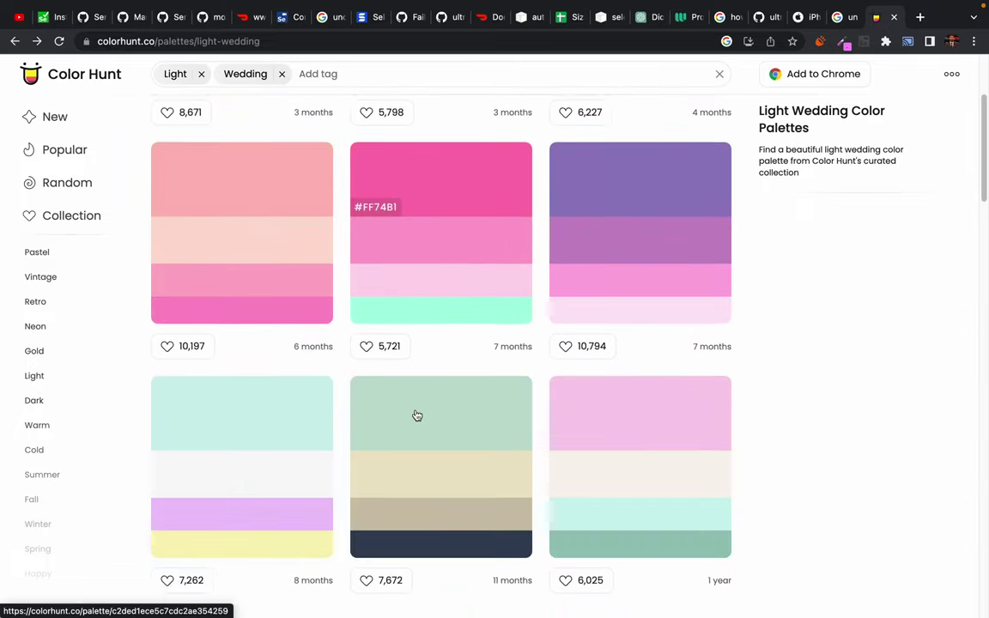
- Open the mint, off-white, lilac and pale yellow palette and look through its page
left_click(228, 292)
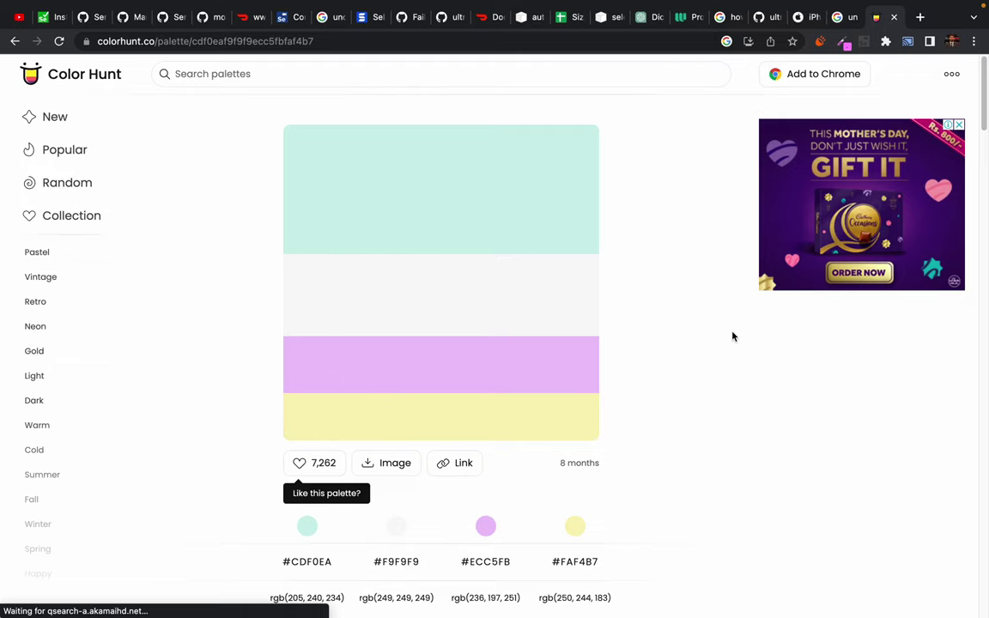
scroll(732, 337, "down", 20)
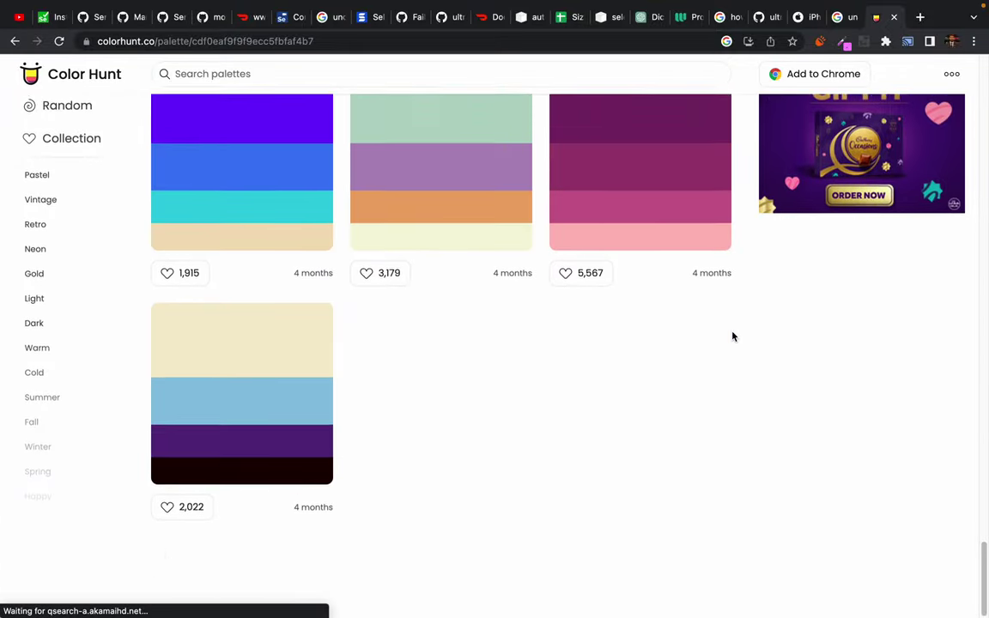
scroll(733, 337, "down", 5)
scroll(732, 337, "up", 4)
left_click(800, 18)
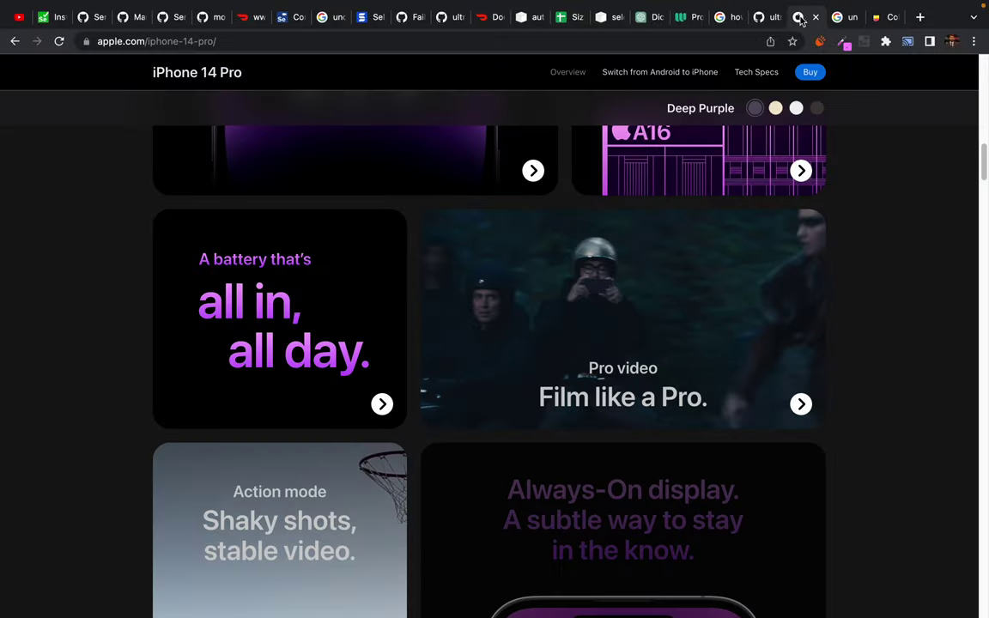
scroll(399, 388, "down", 20)
scroll(400, 388, "down", 10)
scroll(399, 388, "up", 8)
scroll(399, 388, "down", 10)
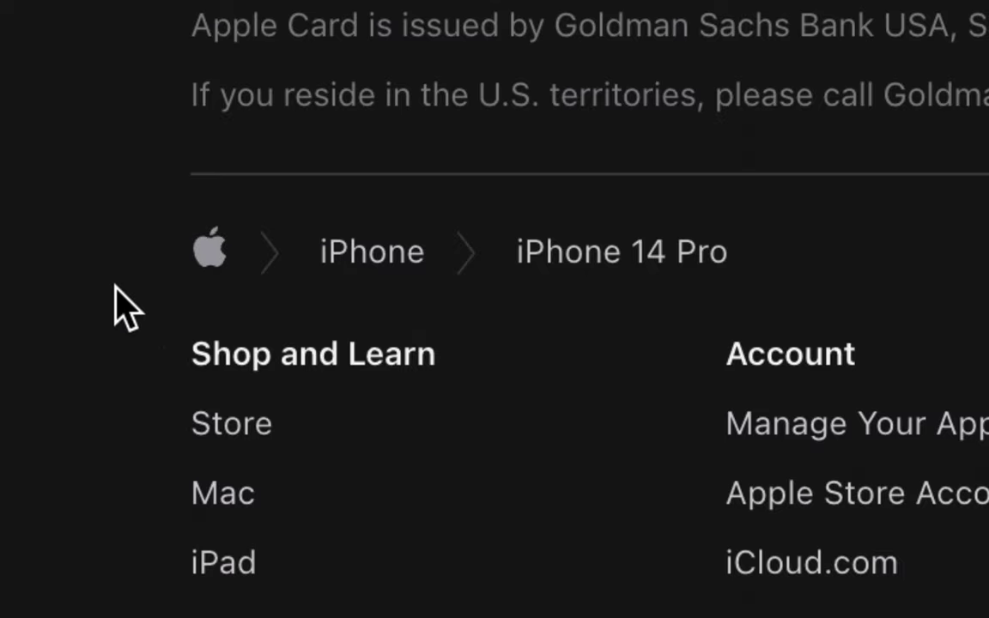
scroll(133, 247, "up", 2)
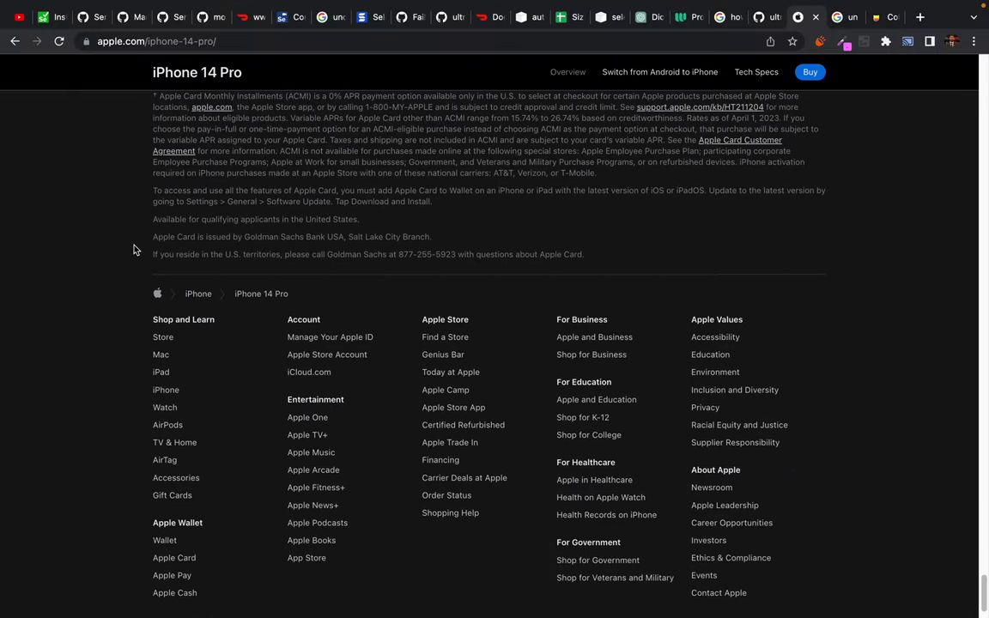
scroll(133, 250, "up", 1)
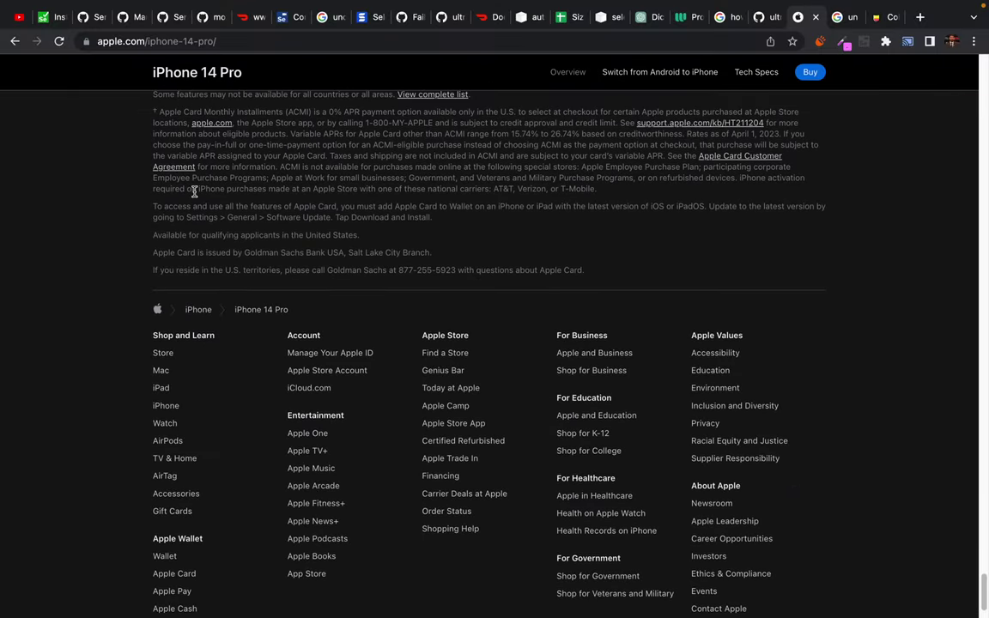
triple_click(166, 206)
left_click(96, 236)
scroll(124, 404, "down", 2)
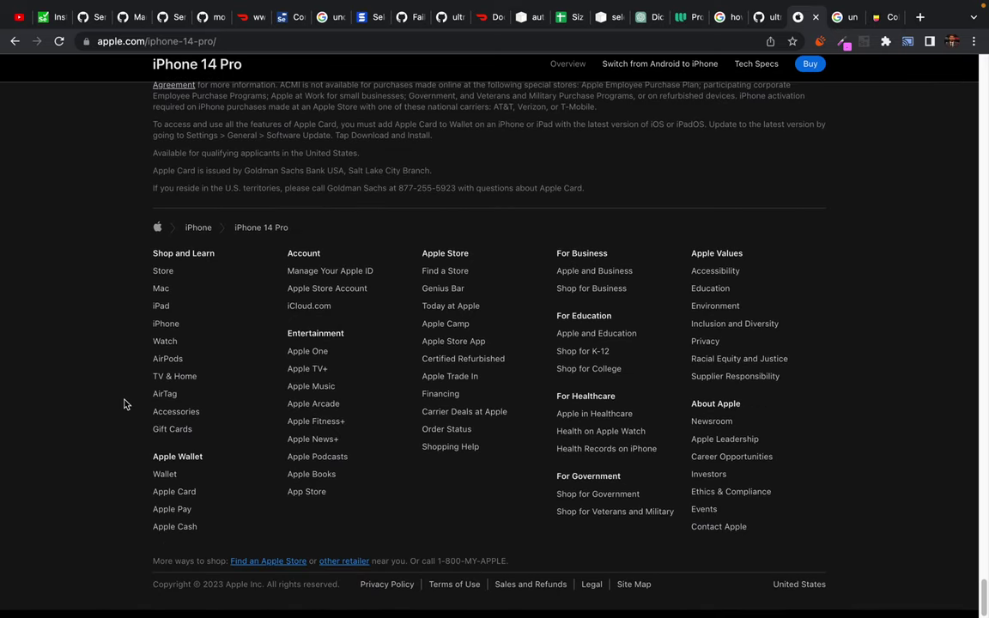
- Examine the colors, icons and product images in the iPhone model comparison, from its feature rows up to its heading
scroll(124, 404, "up", 5)
scroll(124, 405, "up", 10)
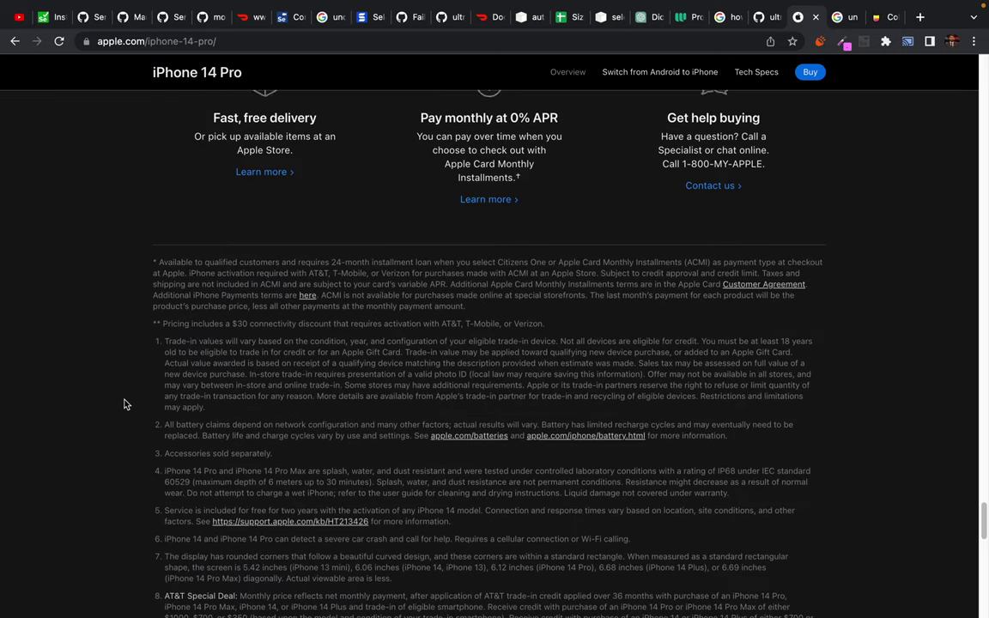
scroll(123, 404, "up", 6)
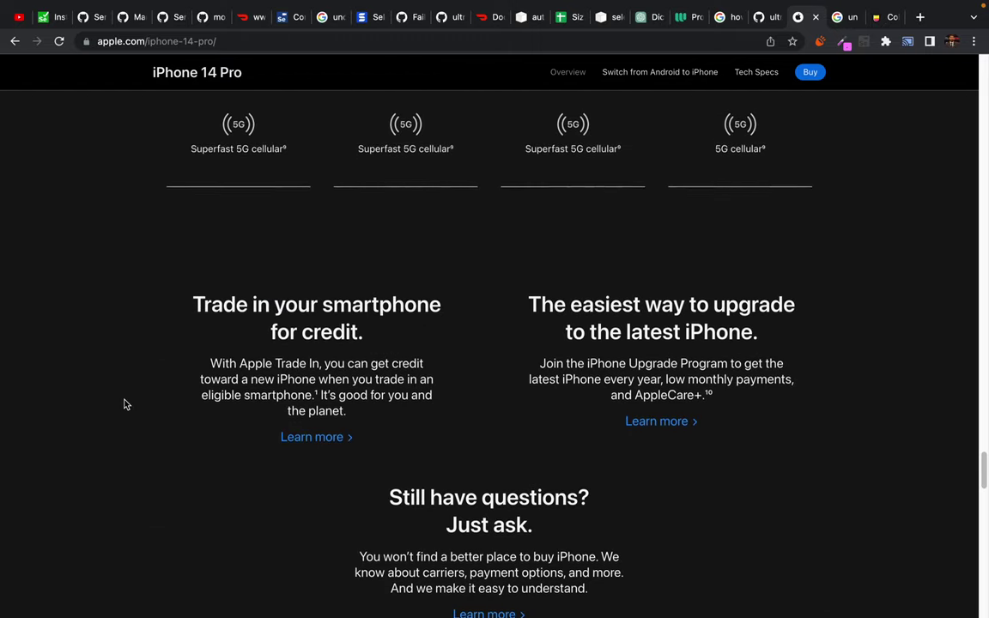
scroll(124, 404, "up", 2)
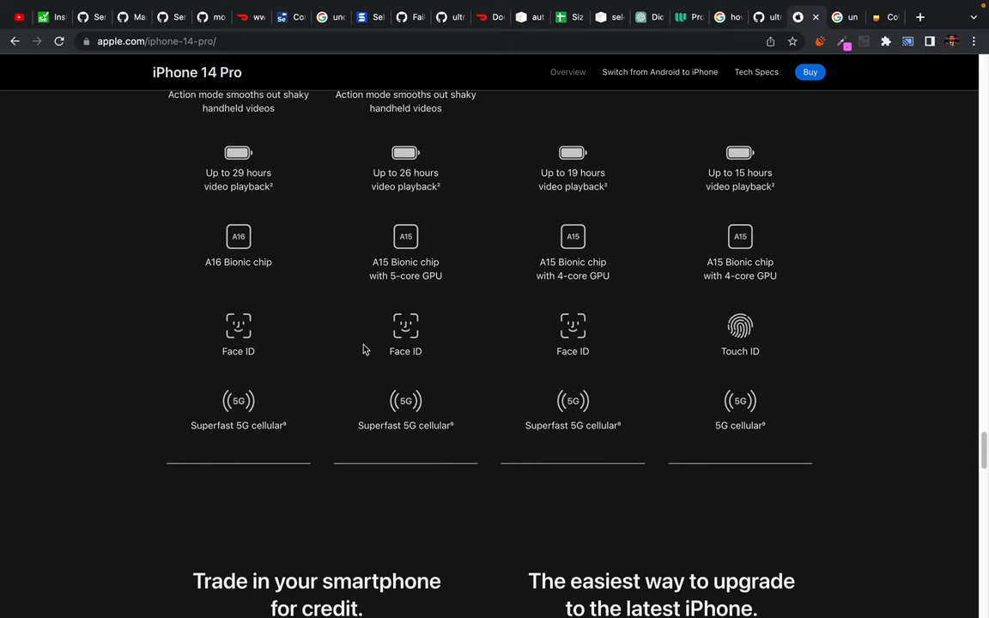
scroll(146, 272, "up", 2)
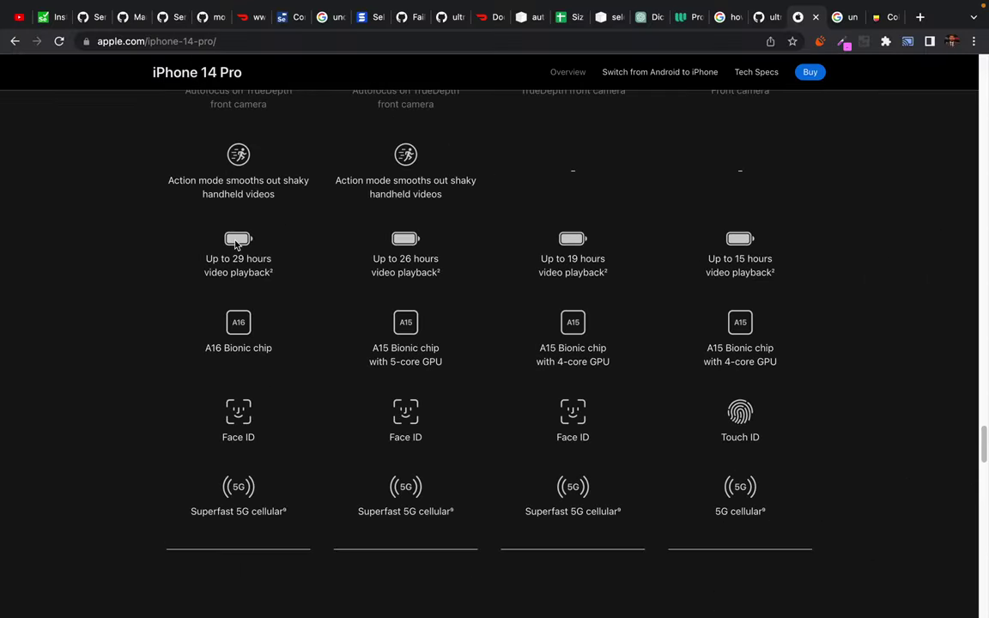
scroll(222, 248, "up", 5)
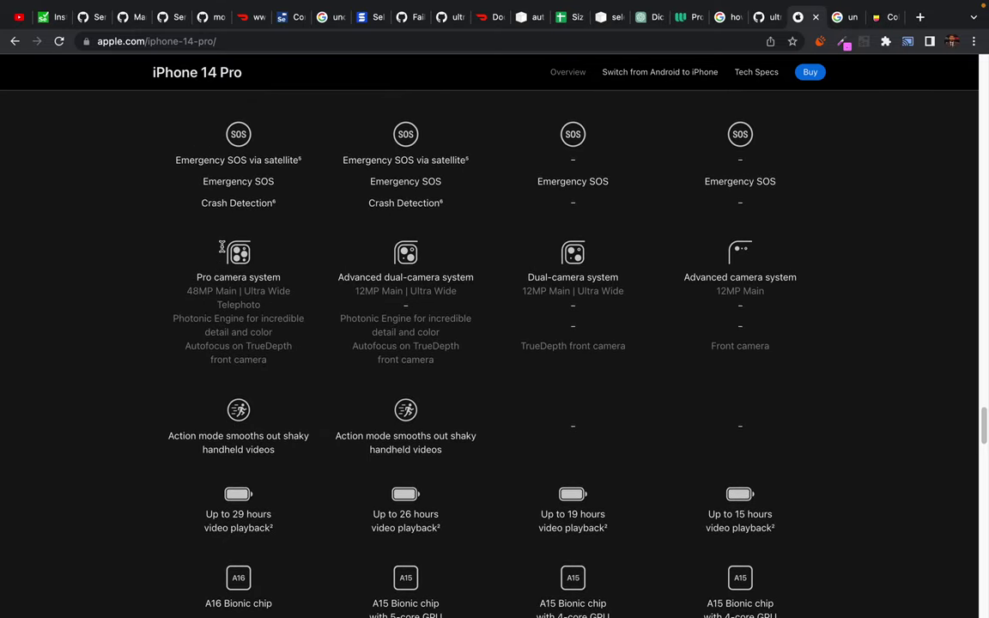
scroll(221, 249, "up", 3)
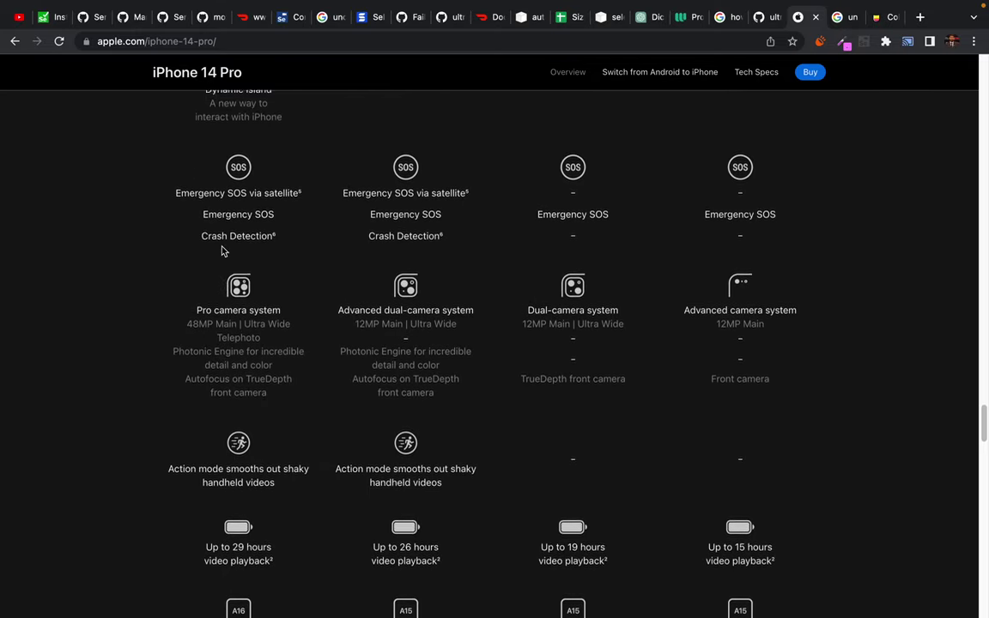
scroll(221, 249, "up", 4)
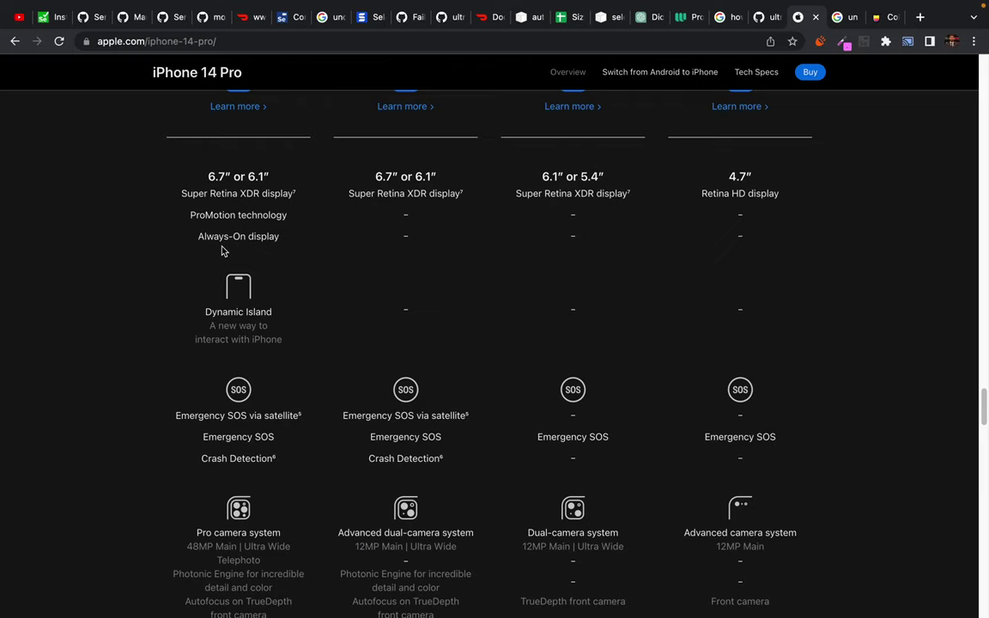
scroll(222, 251, "up", 3)
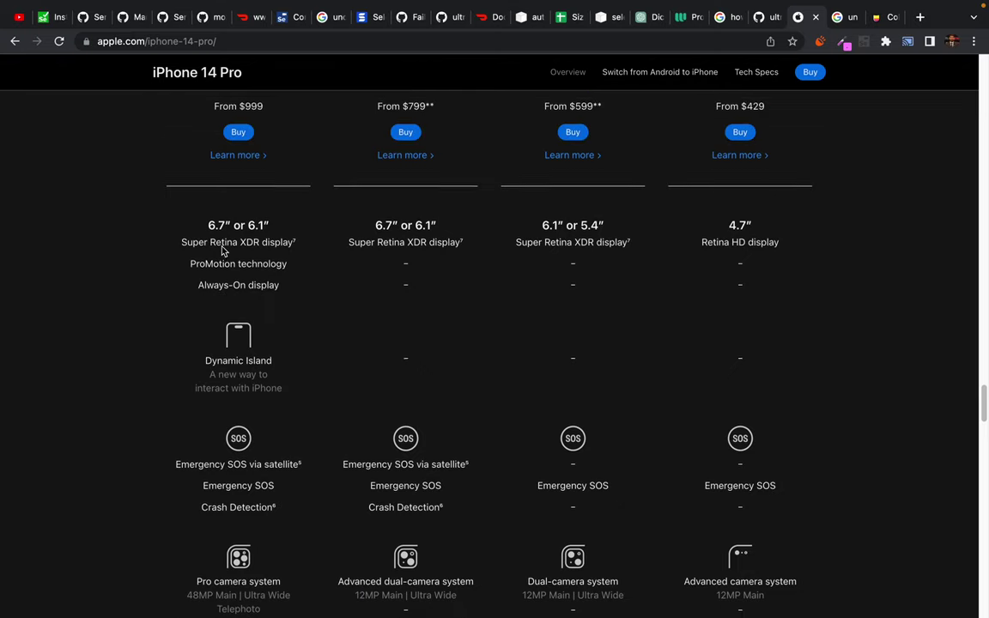
scroll(133, 223, "up", 3)
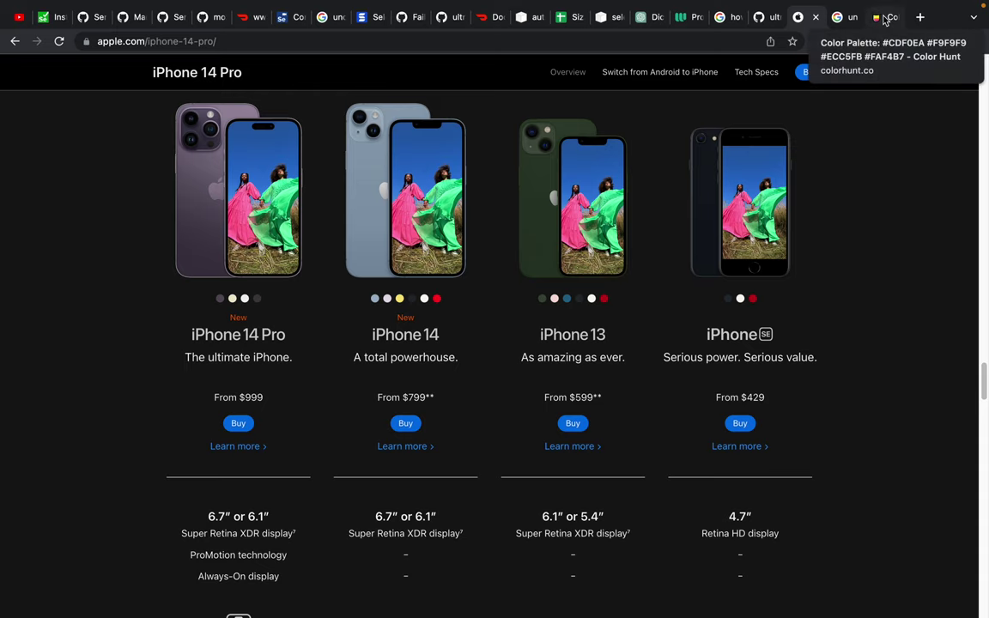
scroll(168, 197, "up", 3)
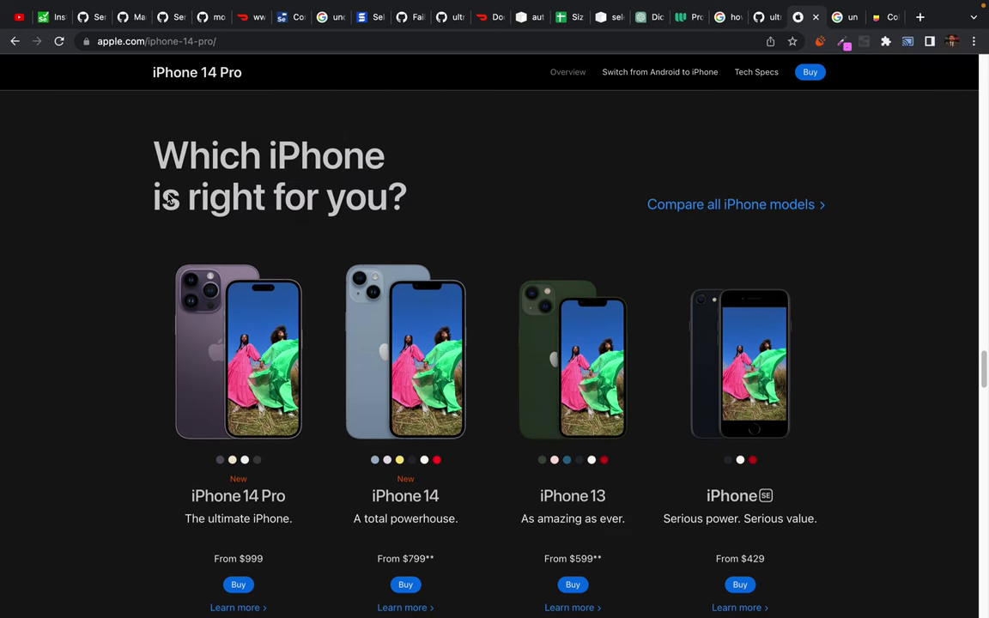
scroll(168, 197, "down", 1)
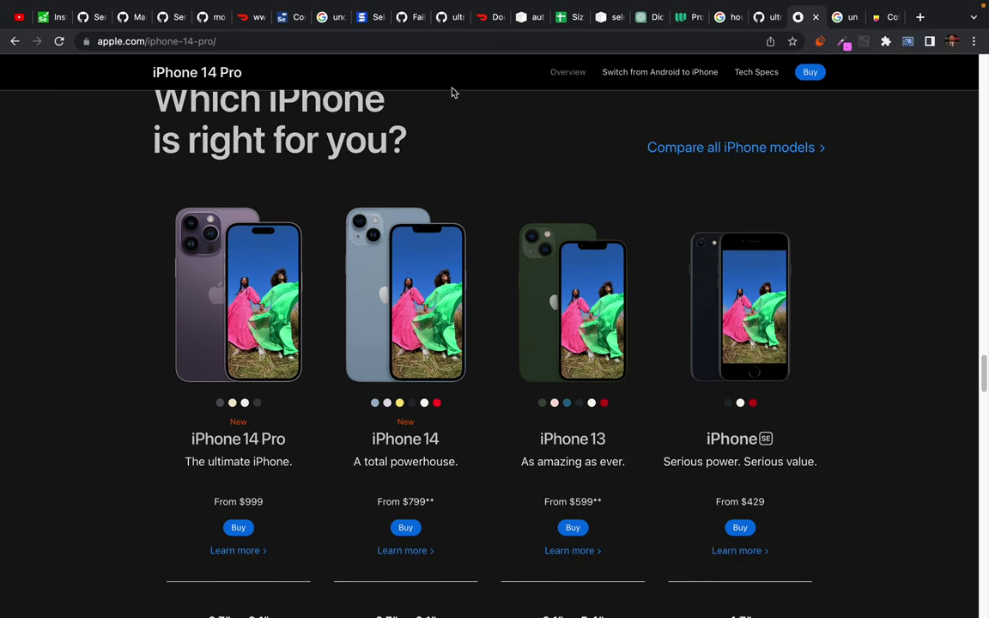
scroll(510, 154, "up", 1)
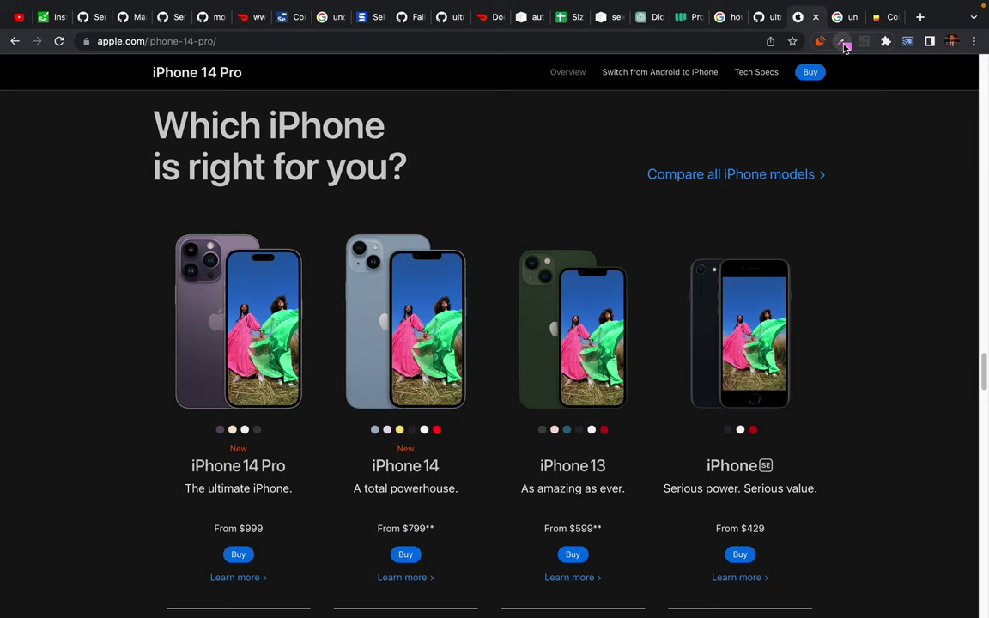
- Sample the iPhone page's dark background with the color picker and copy its hex code
left_click(843, 42)
left_click(780, 61)
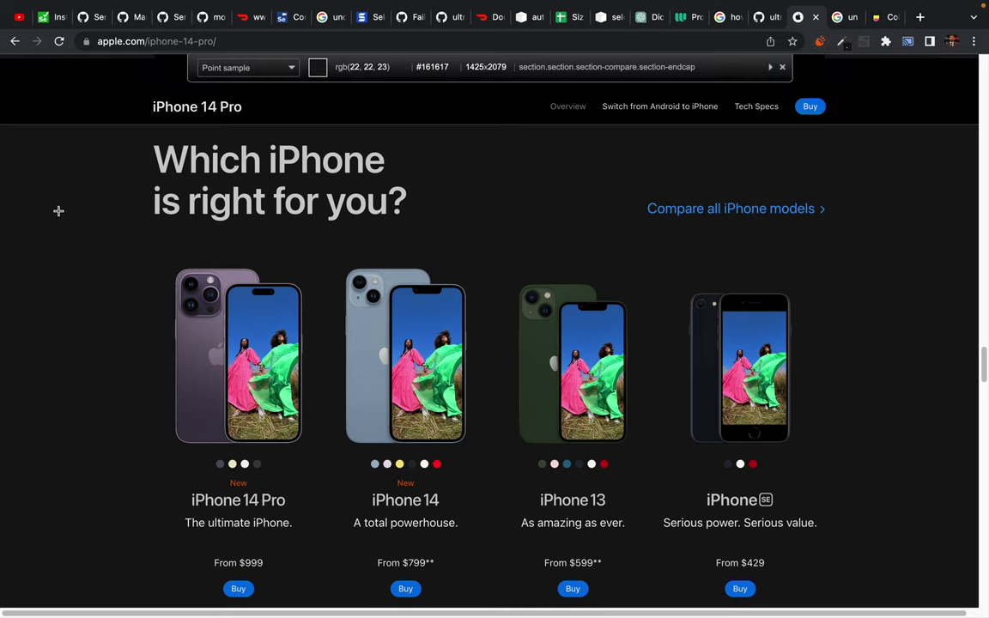
left_click(42, 215)
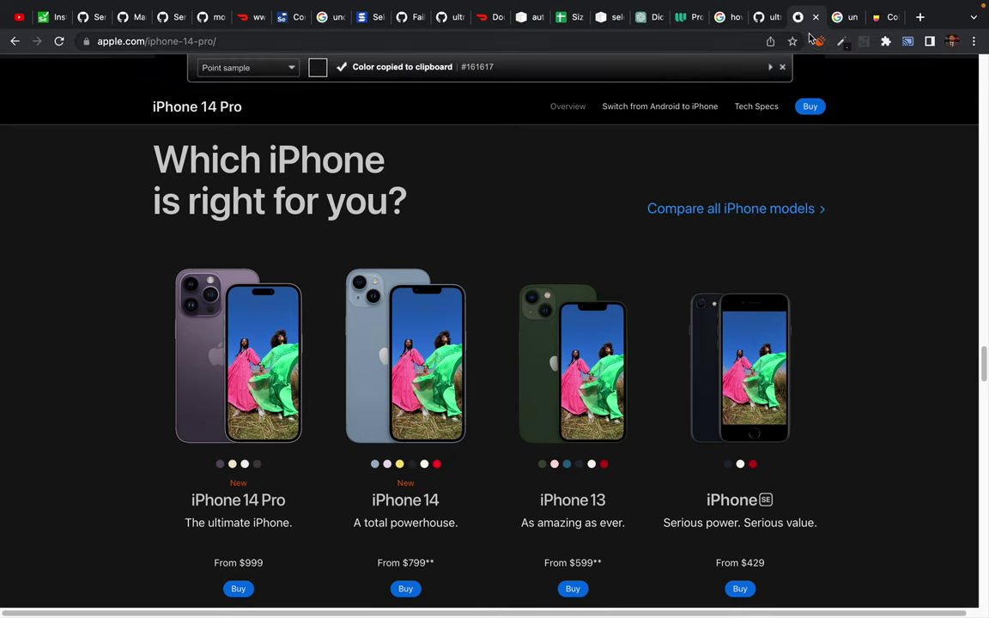
- Return to the mint, off-white, lilac and pale yellow palette on Color Hunt and copy the mint color's hex code
left_click(881, 18)
scroll(257, 223, "up", 5)
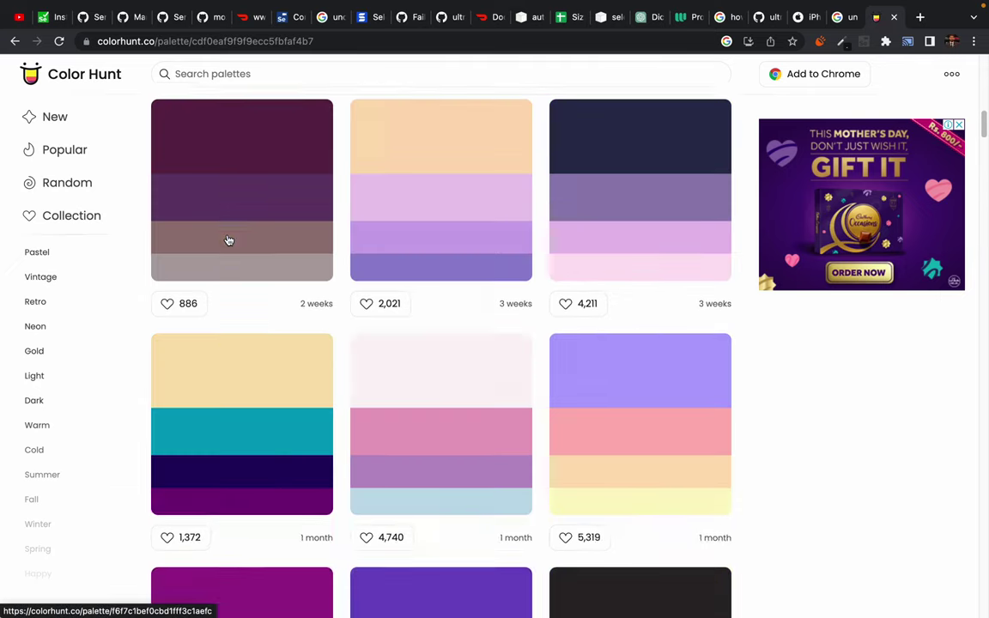
scroll(228, 241, "up", 10)
scroll(238, 511, "down", 3)
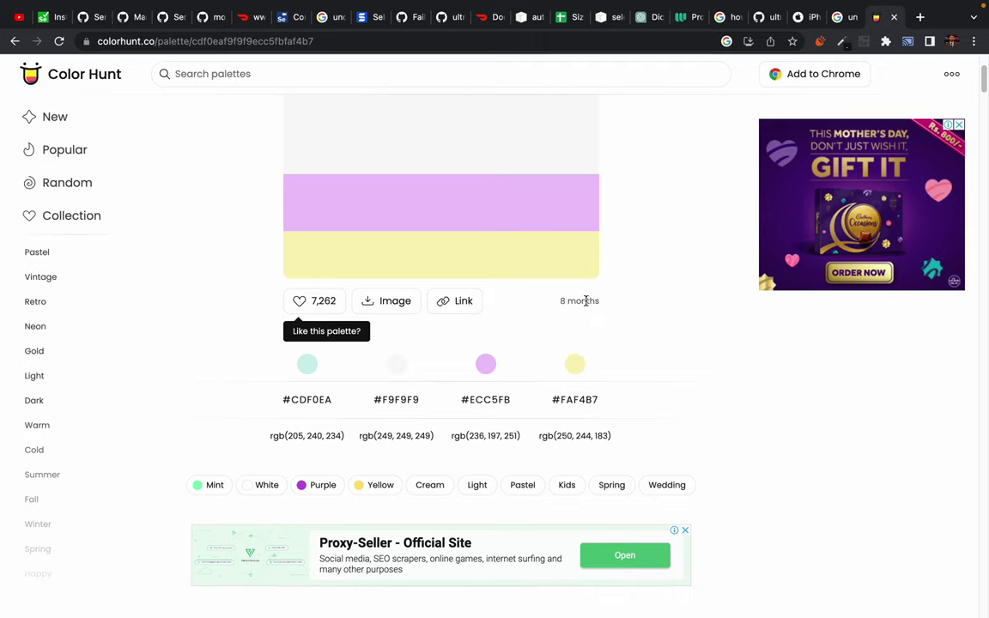
left_click(300, 401)
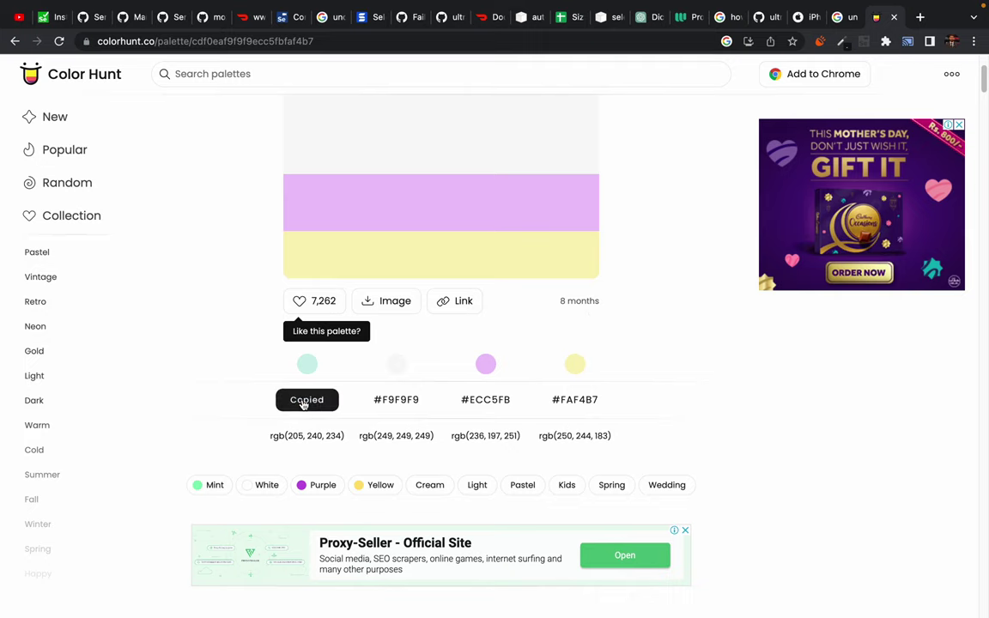
scroll(238, 300, "up", 3)
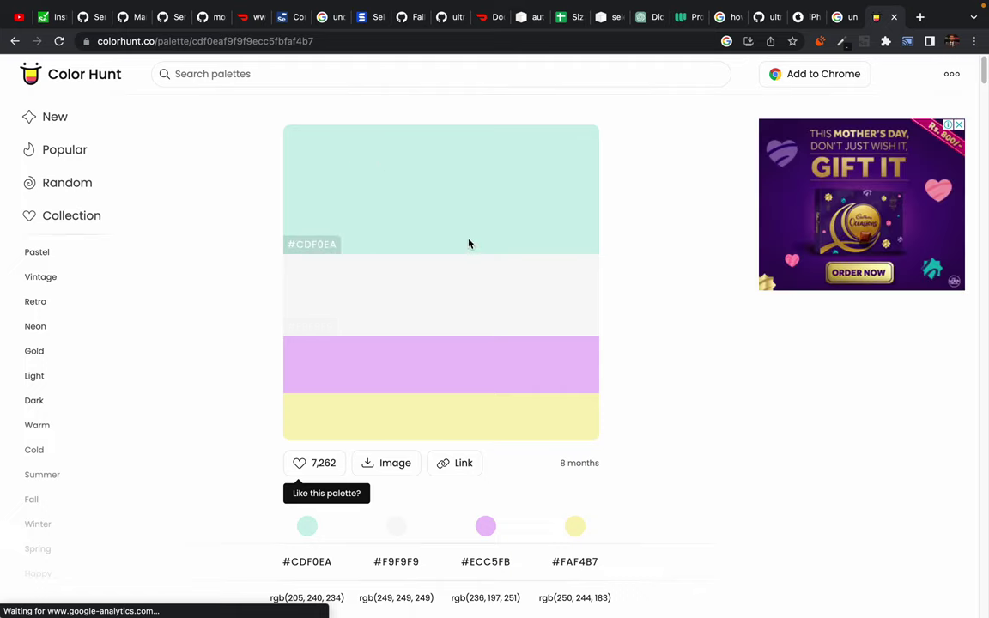
left_click(323, 249)
- Search Google for "color pallete builder" and open the Coolors site
left_click(159, 40)
type("color ")
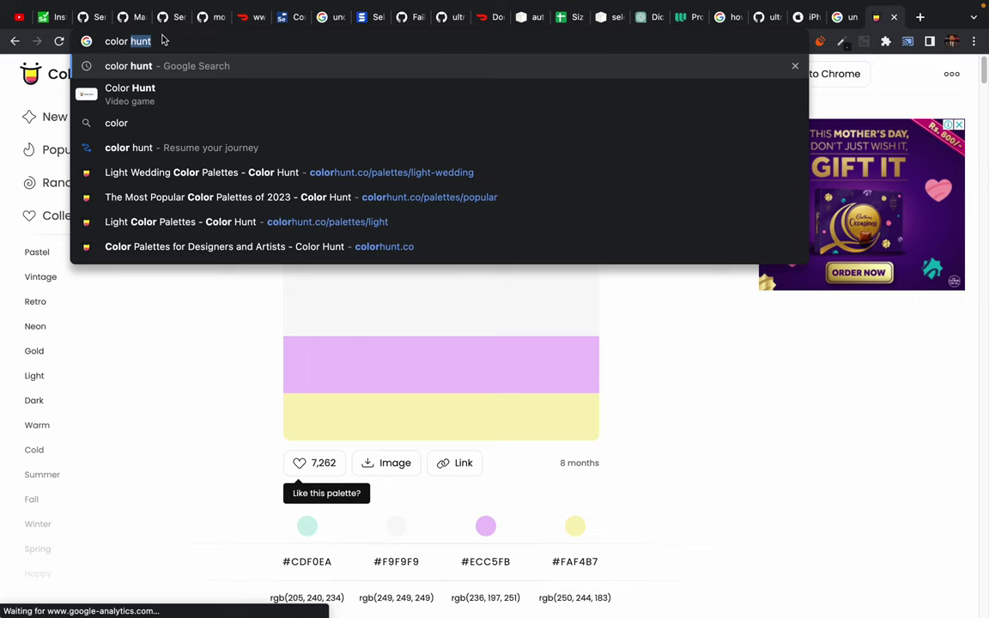
type("pallete builder")
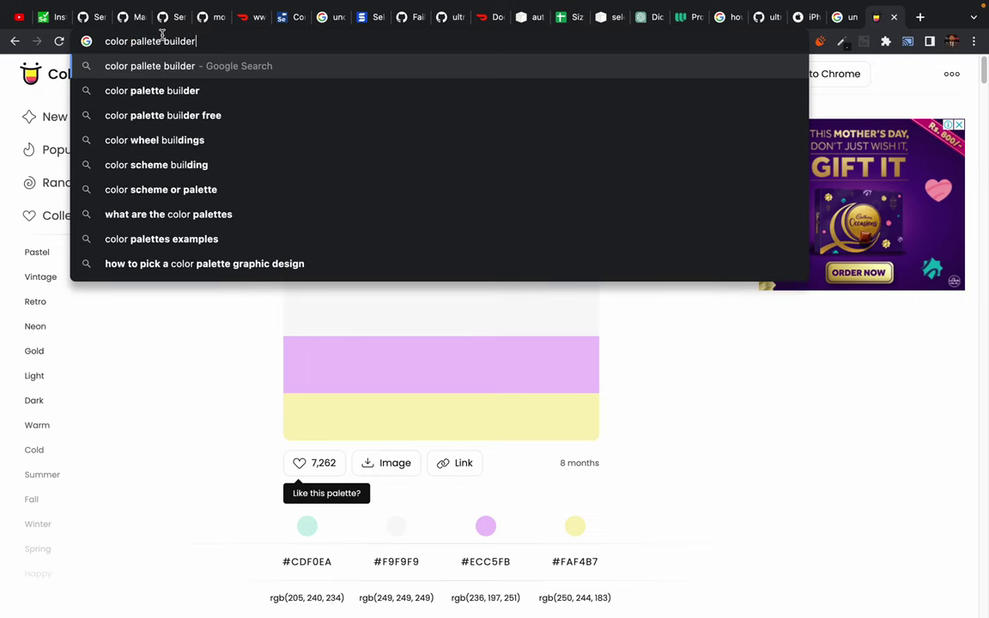
key("Return")
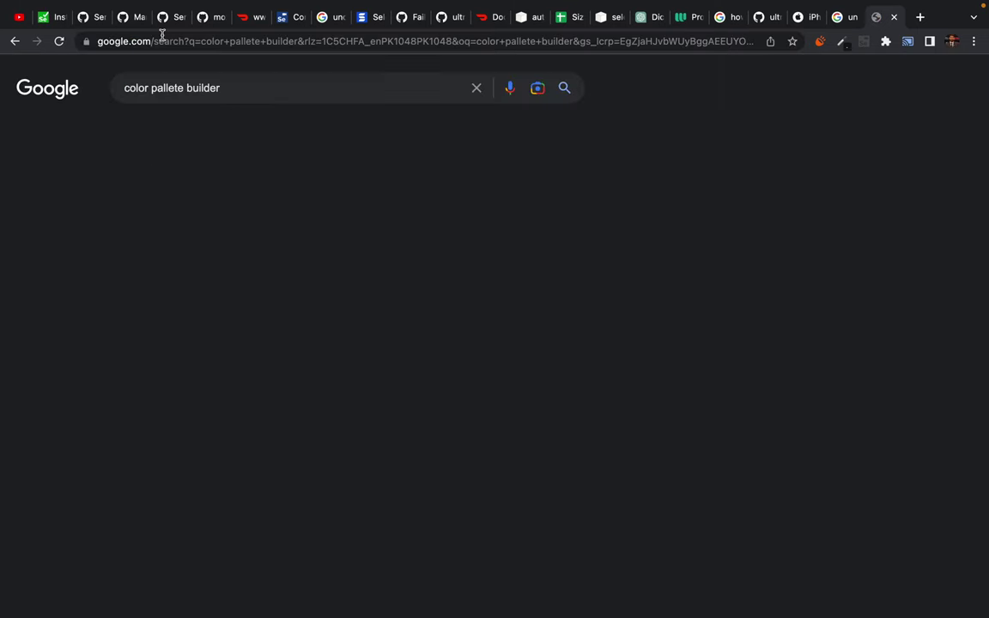
left_click(191, 272)
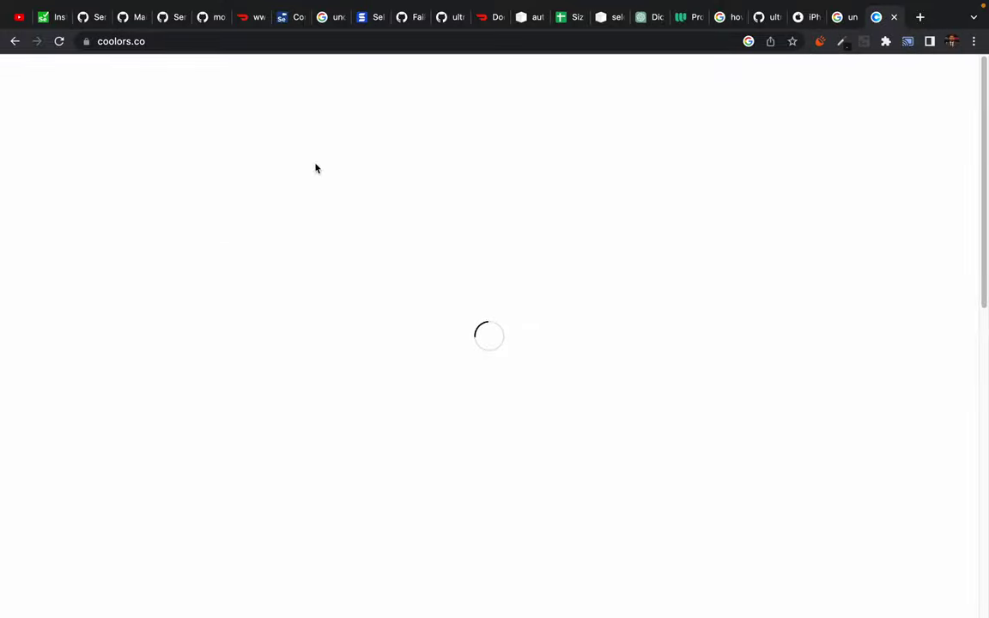
mouse_move(552, 4)
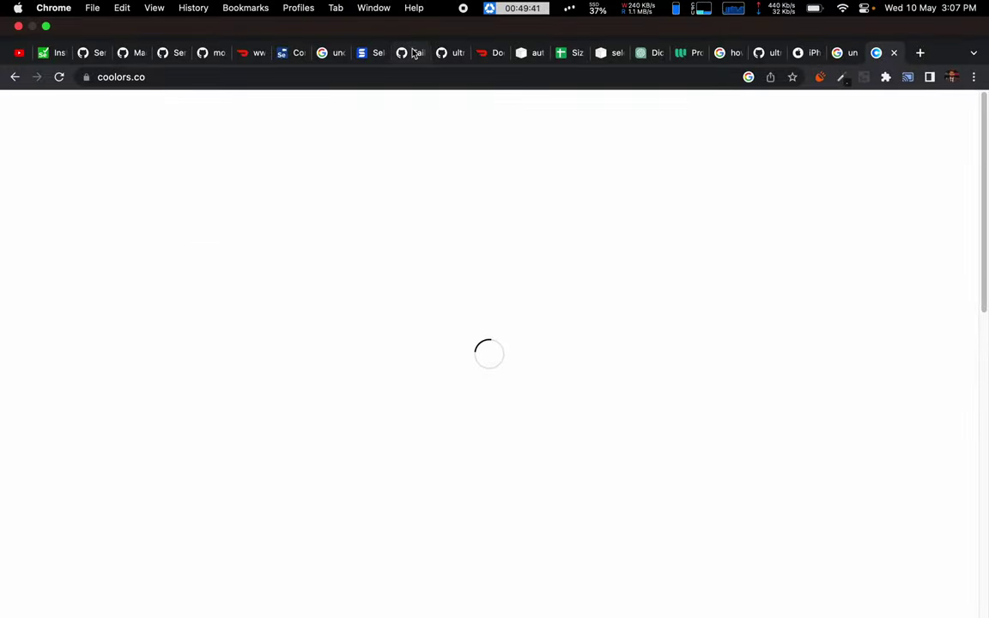
key("ctrl+Left")
key("ctrl+Left")
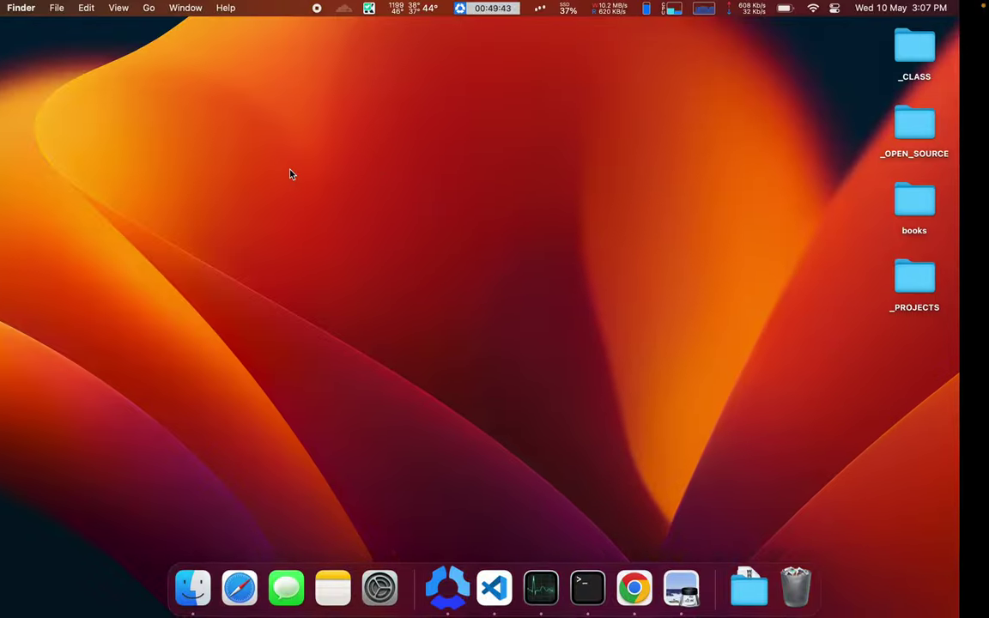
key("ctrl+Right")
key("ctrl+Right")
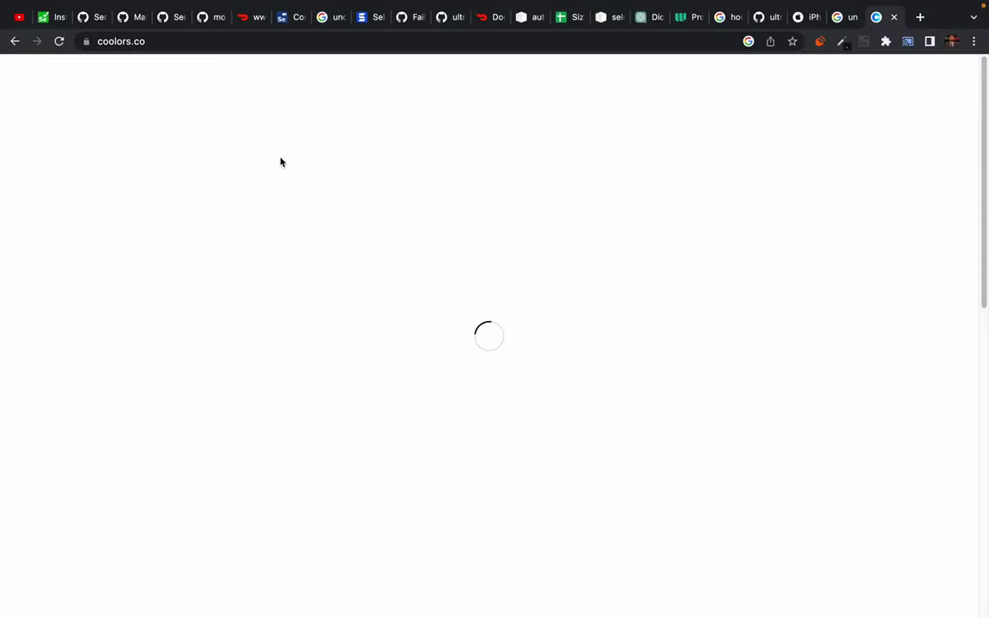
- Reload the Coolors home page
left_click(107, 42)
key("Return")
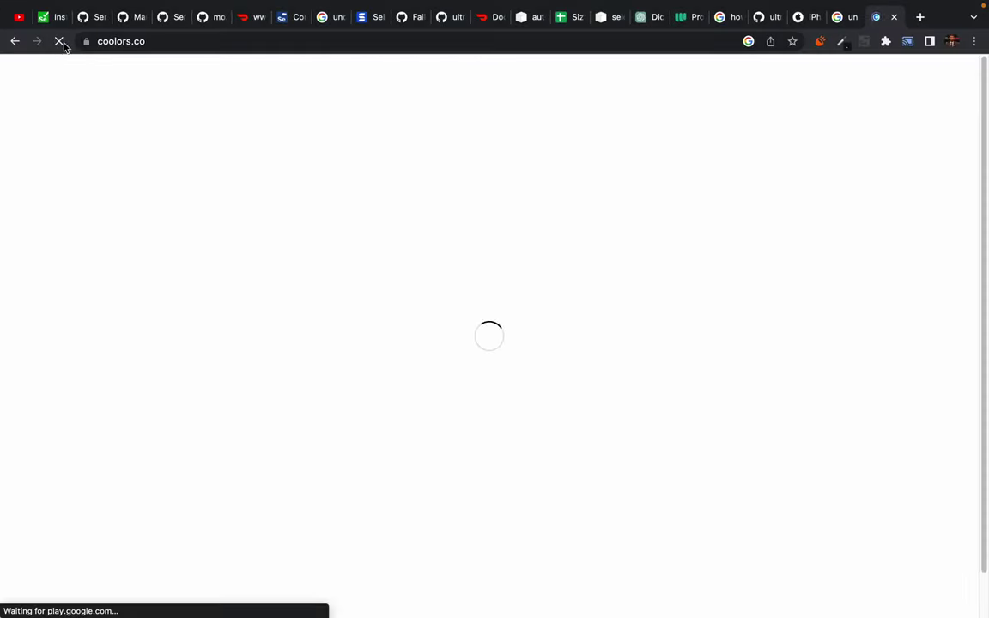
left_click(14, 42)
left_click(37, 43)
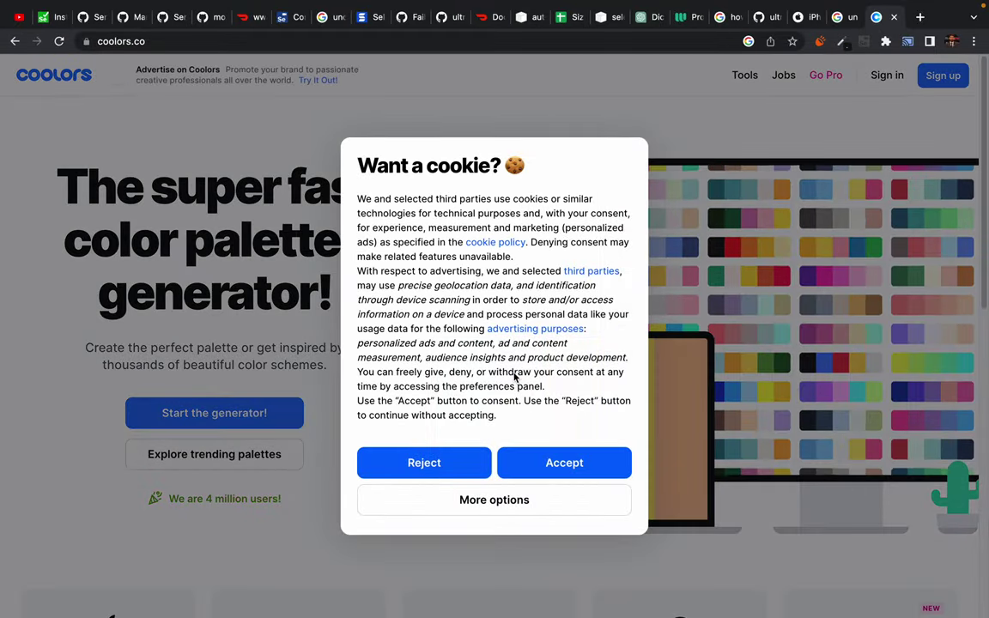
- Accept the Coolors cookies and start the palette generator with its introductory tutorial
left_click(549, 462)
left_click(213, 415)
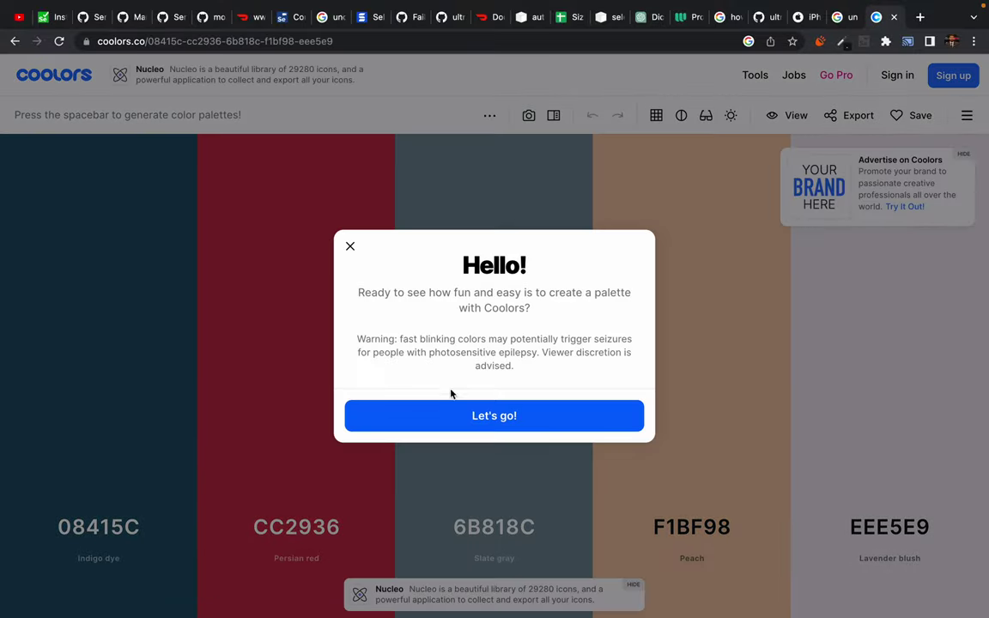
left_click(479, 420)
- Generate random color palettes several times and close the tutorial
key("space")
key("space")
key("space")
key("space")
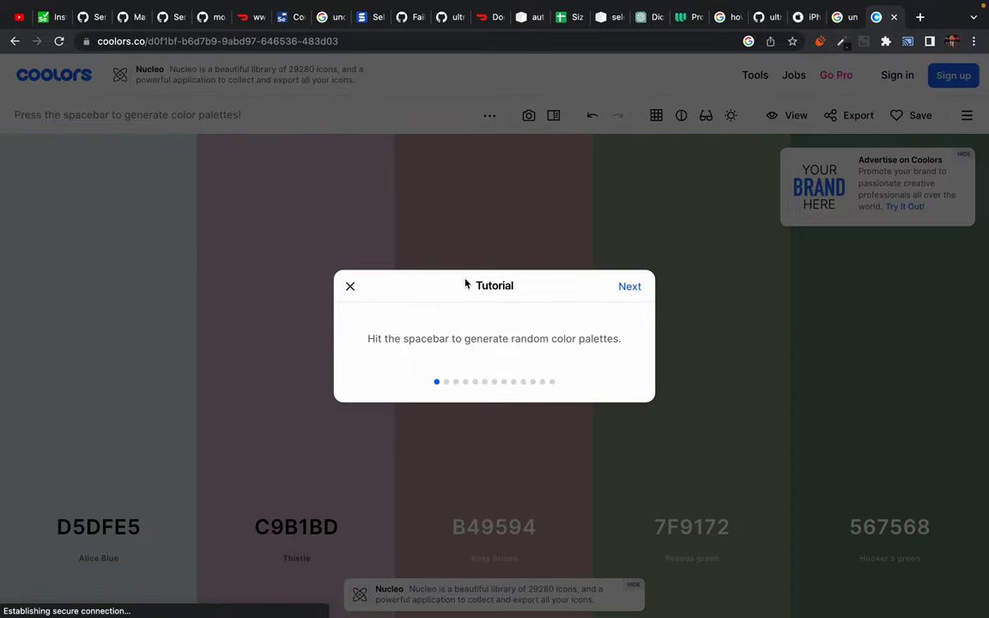
key("space")
key("space")
left_click(349, 287)
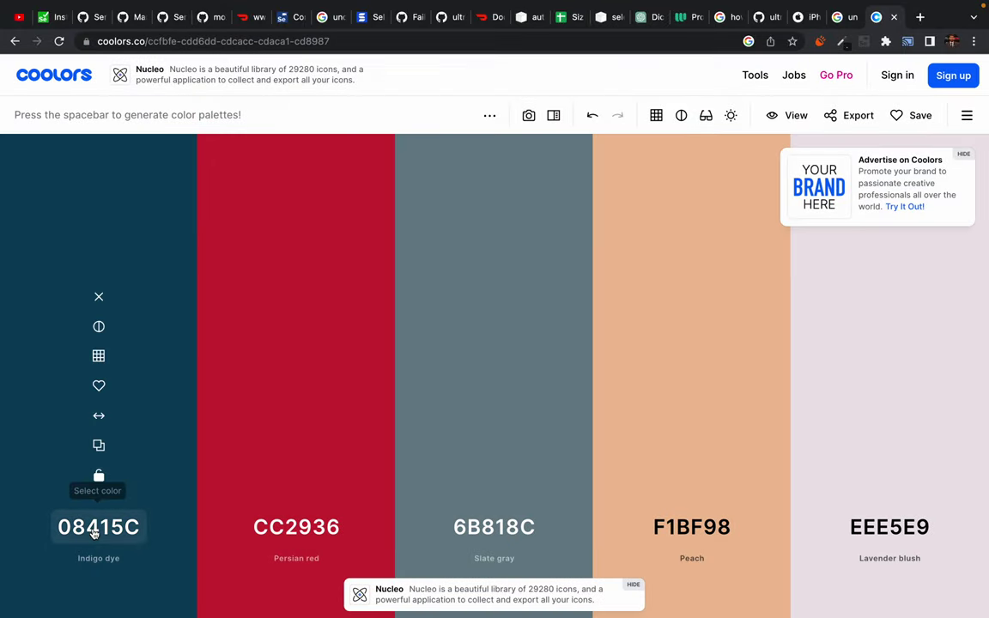
- Set the first palette color to the copied hex value CDF0EA
left_click(93, 534)
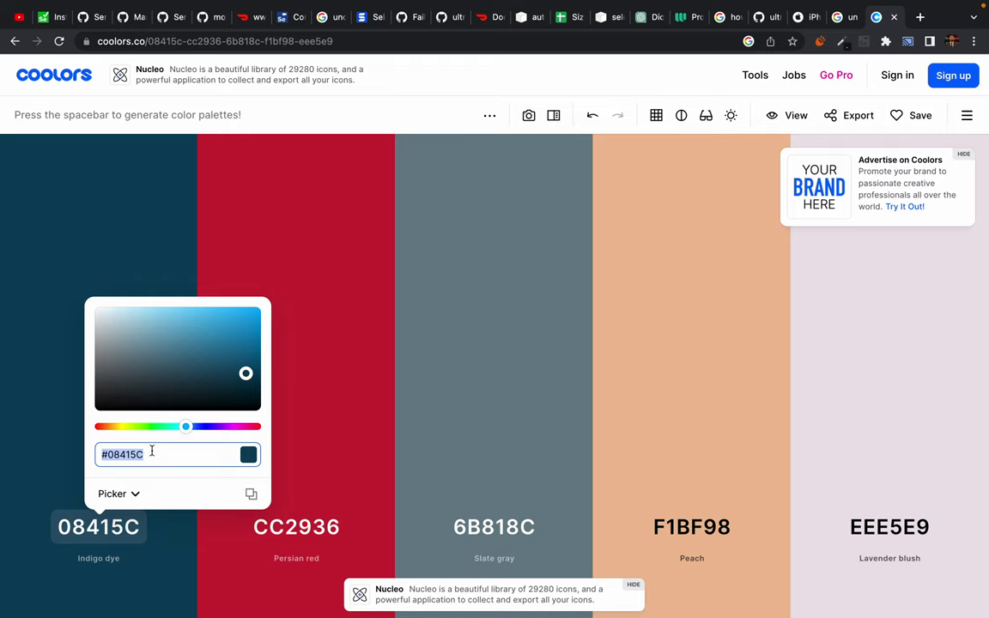
key("BackSpace")
key("super+v")
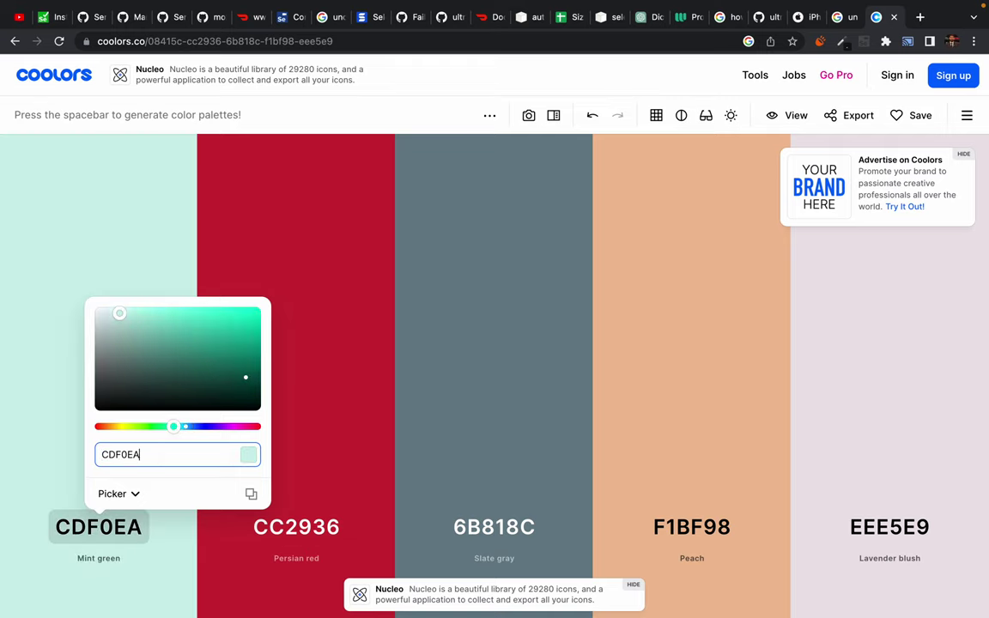
key("Return")
left_click(142, 222)
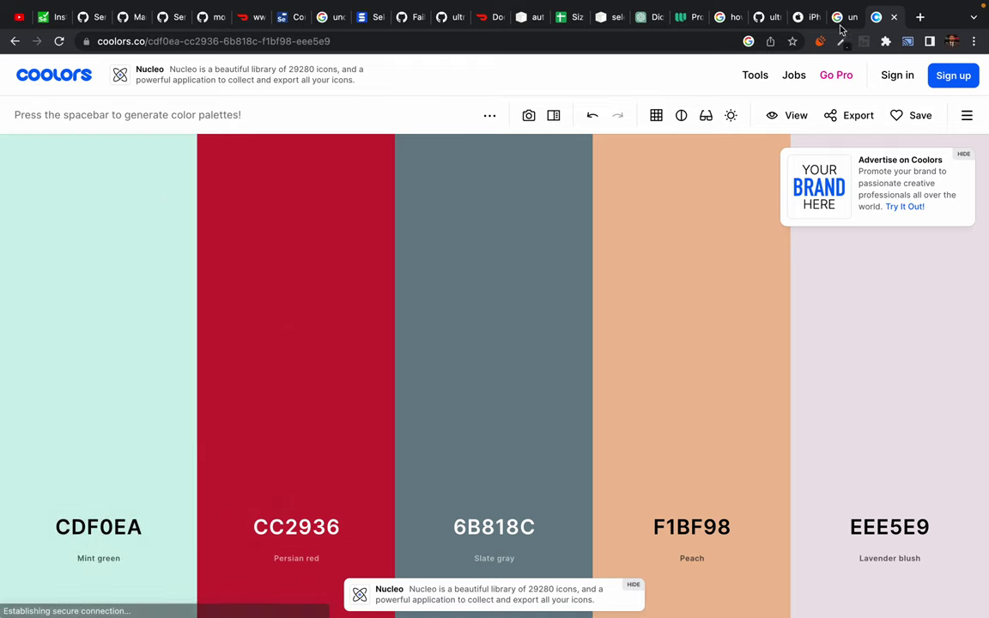
- Go to the iPhone 14 Pro page and look at the eyedropper extension's Color Picker dialog
left_click_drag(806, 19, 838, 19)
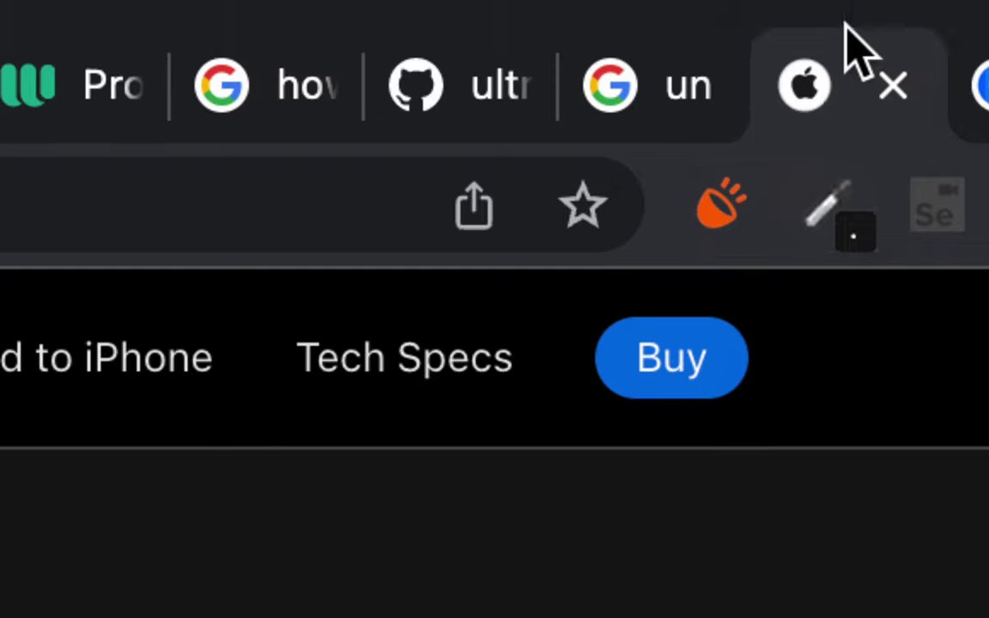
left_click(832, 206)
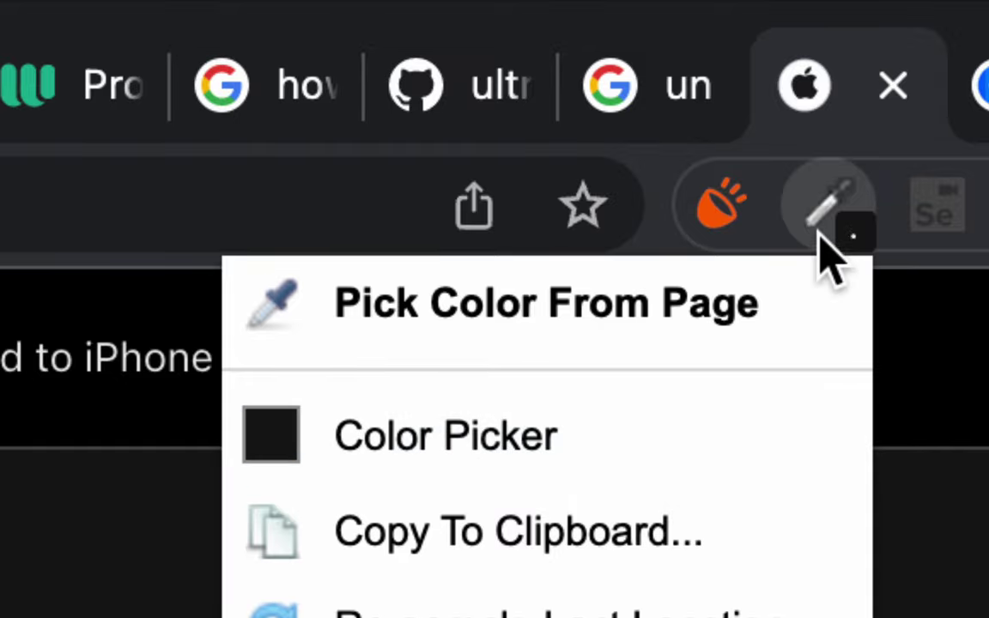
left_click(829, 199)
left_click(829, 203)
left_click(448, 459)
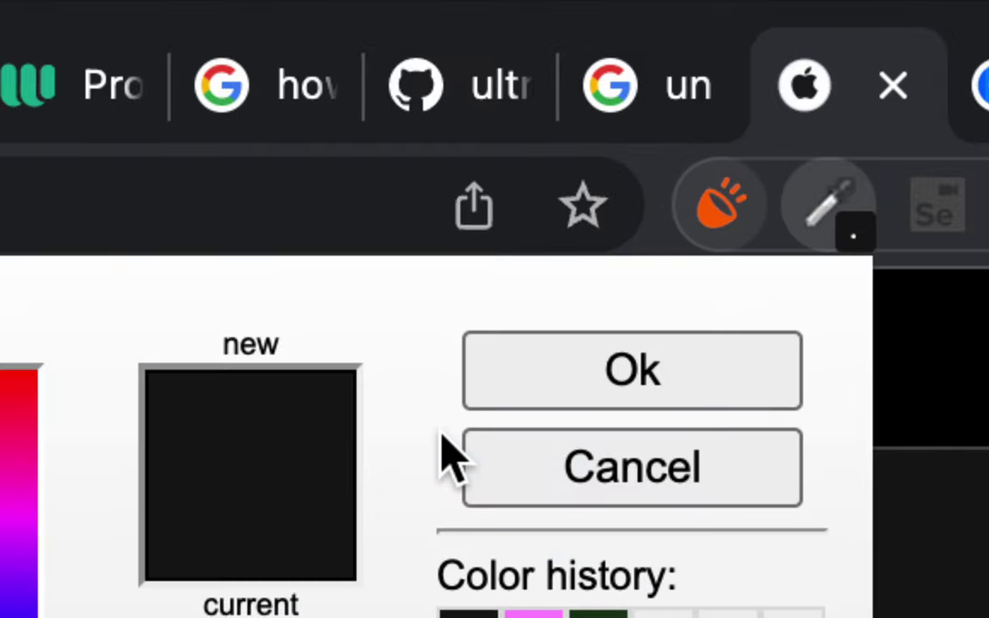
left_click(941, 69)
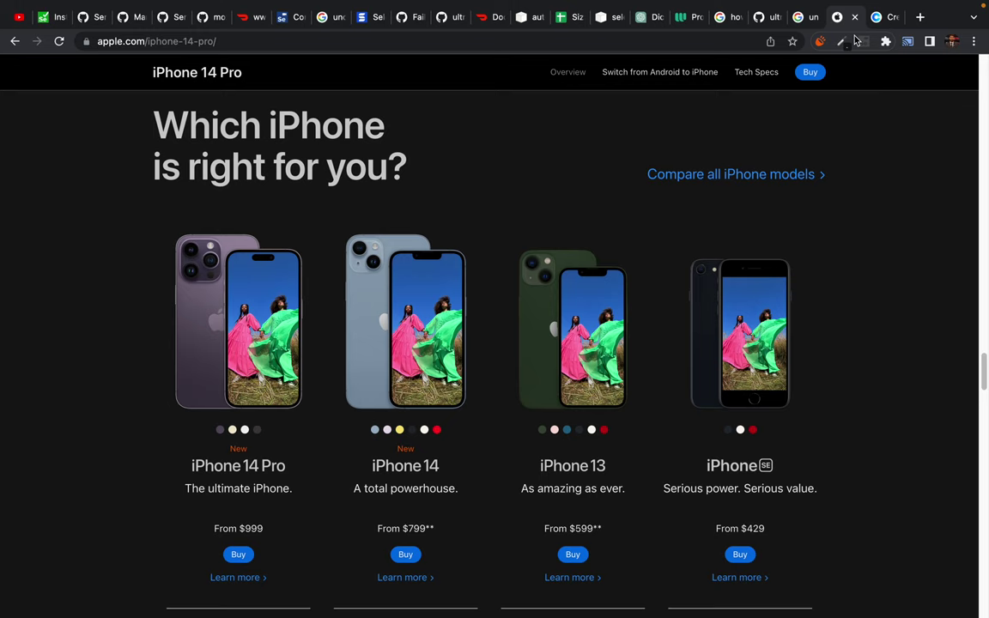
- Sample the navigation bar's black from the iPhone 14 Pro page and set Coolors' first palette color to #000000
left_click(841, 41)
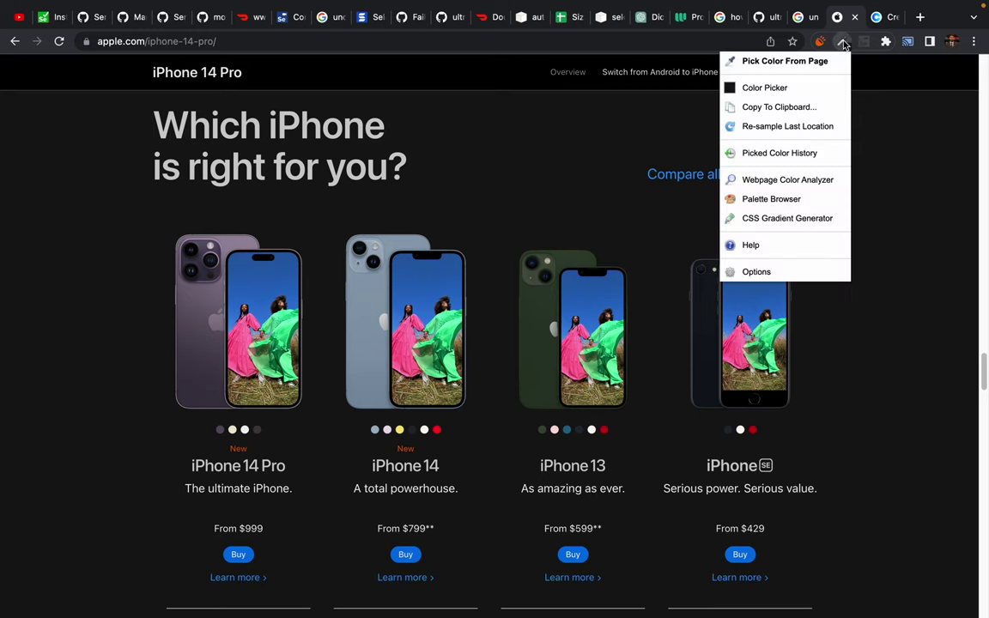
left_click(793, 66)
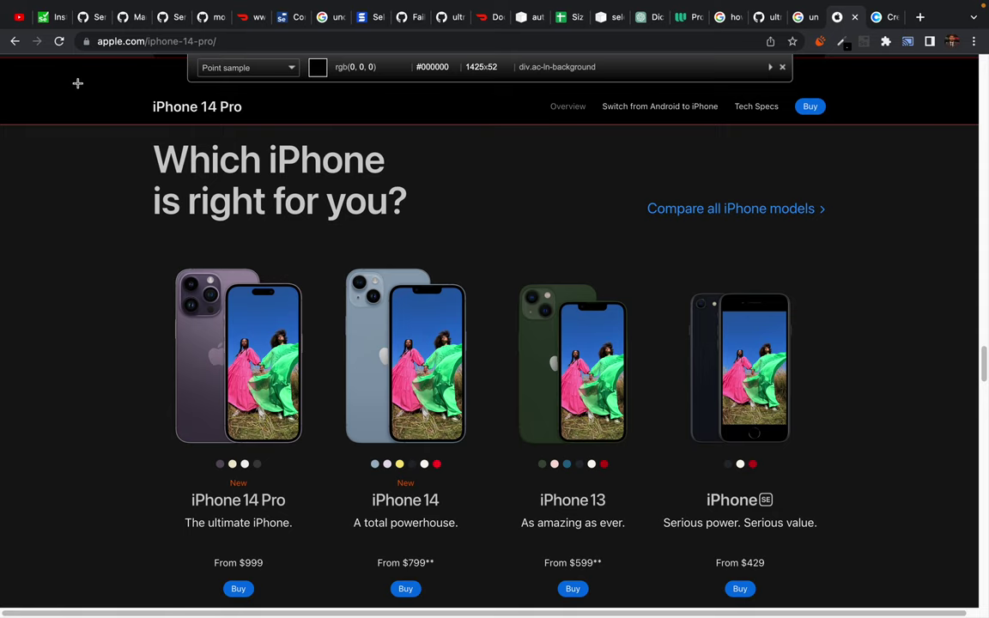
left_click(70, 83)
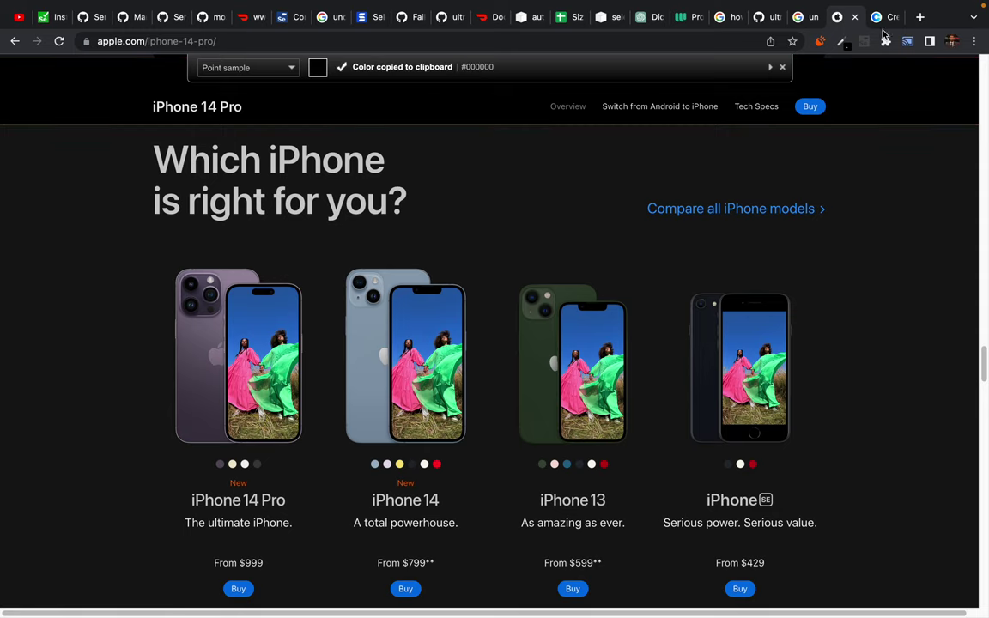
left_click(880, 17)
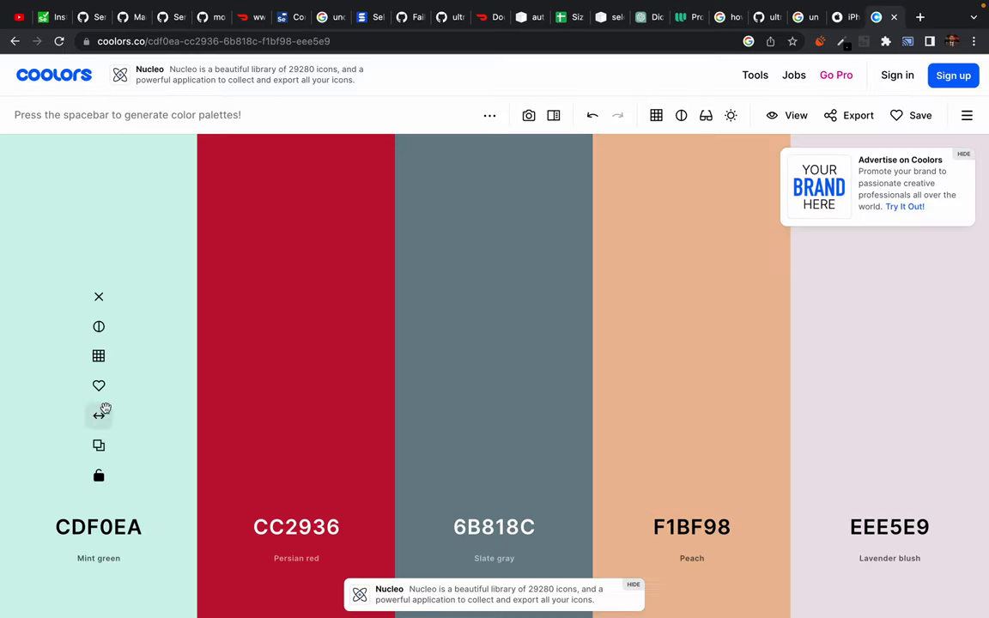
left_click(104, 529)
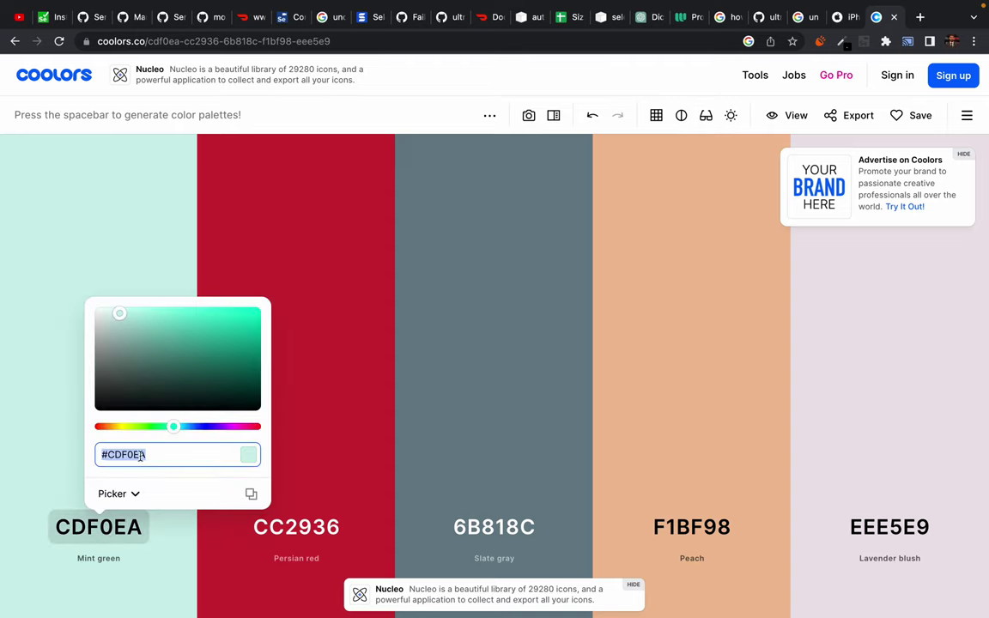
key("super+v")
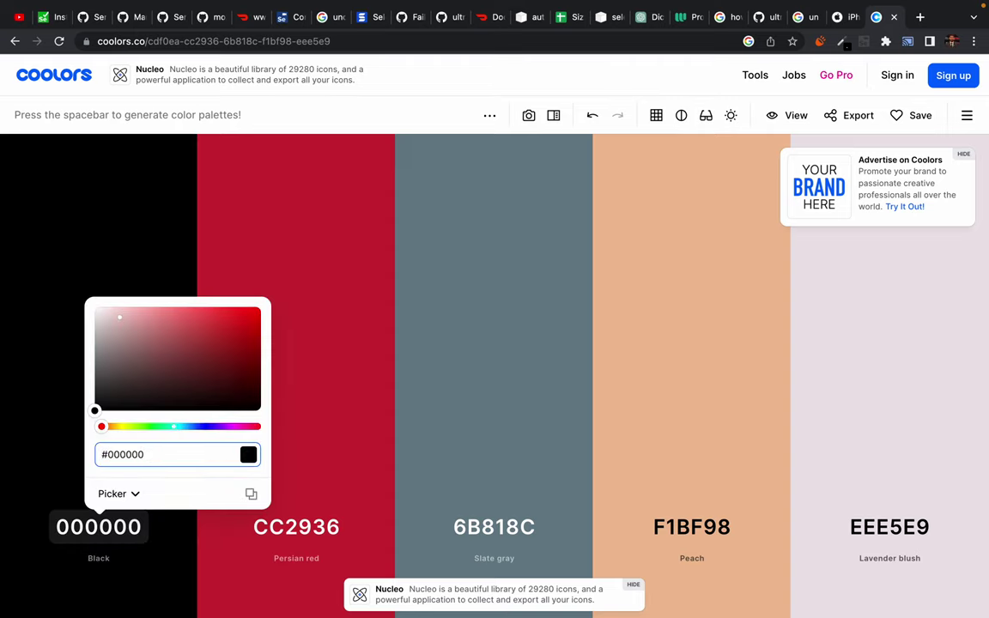
left_click(85, 263)
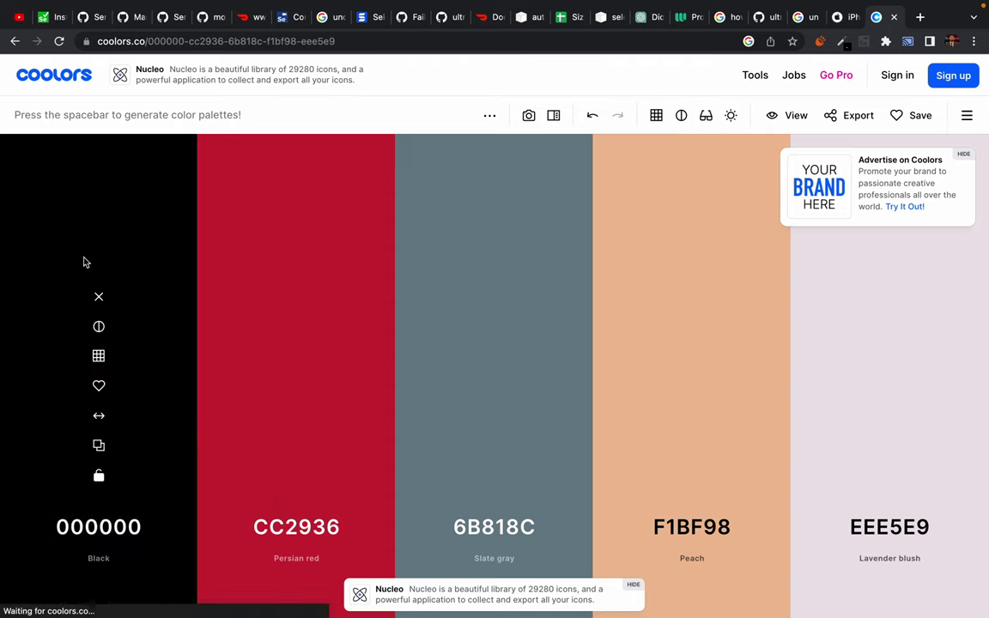
- Sample the dark section background of the iPhone 14 Pro page and set Coolors' second palette color to #161617
left_click(845, 15)
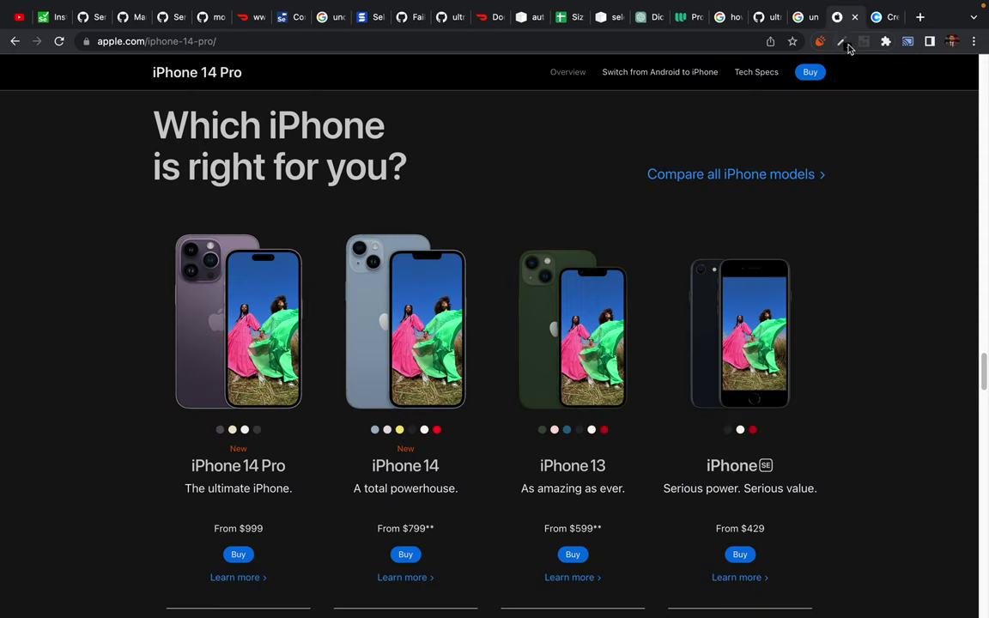
left_click(842, 45)
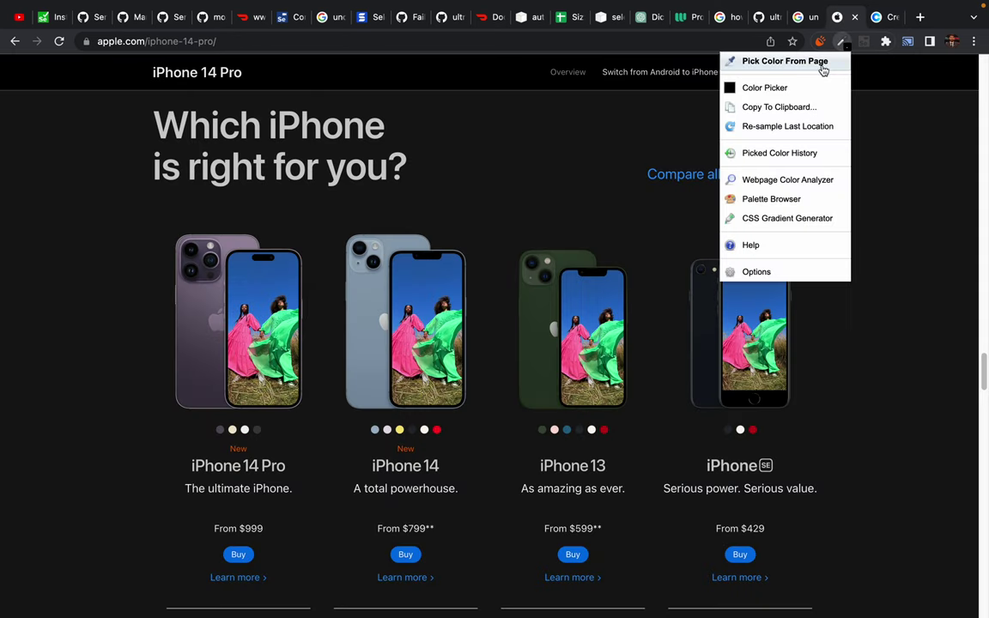
left_click(823, 67)
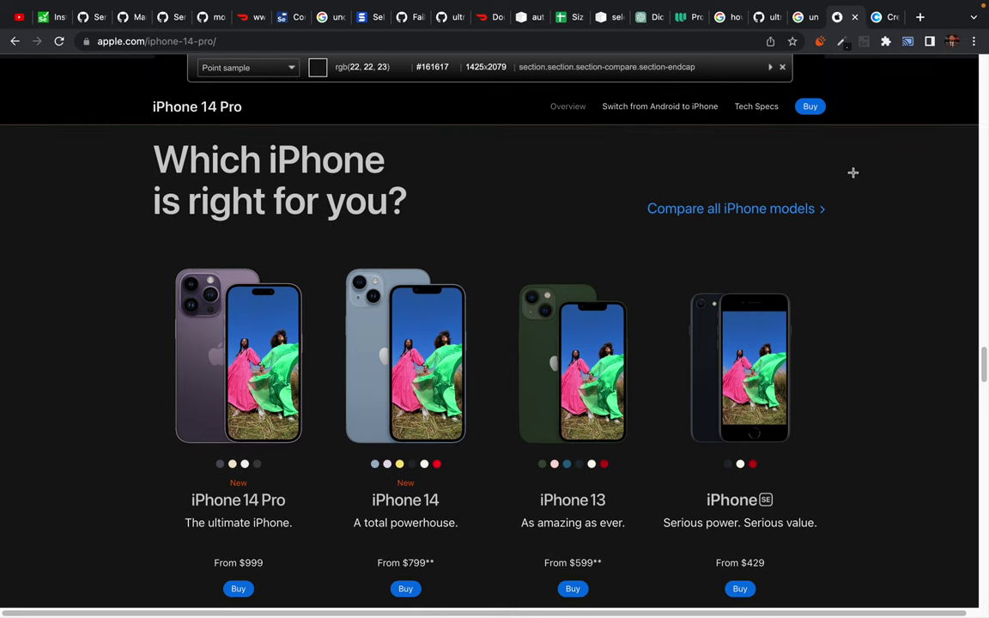
left_click(857, 163)
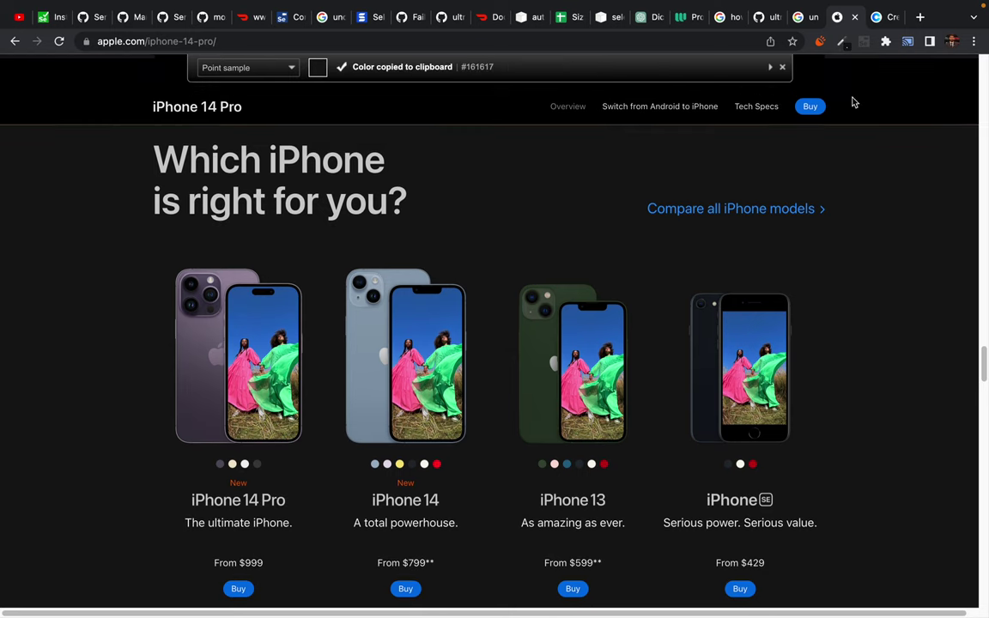
left_click(882, 17)
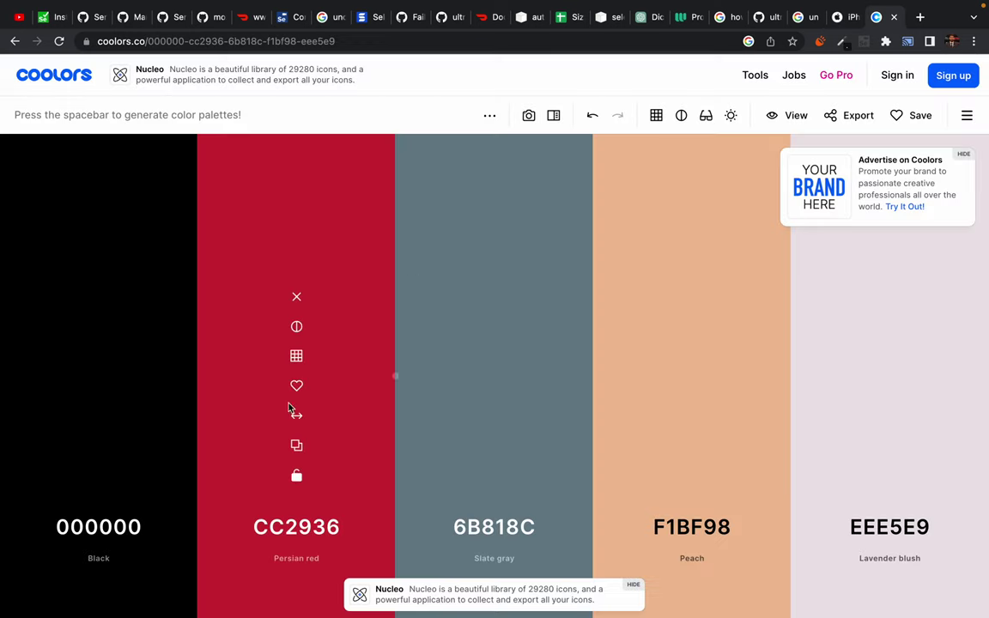
left_click(306, 530)
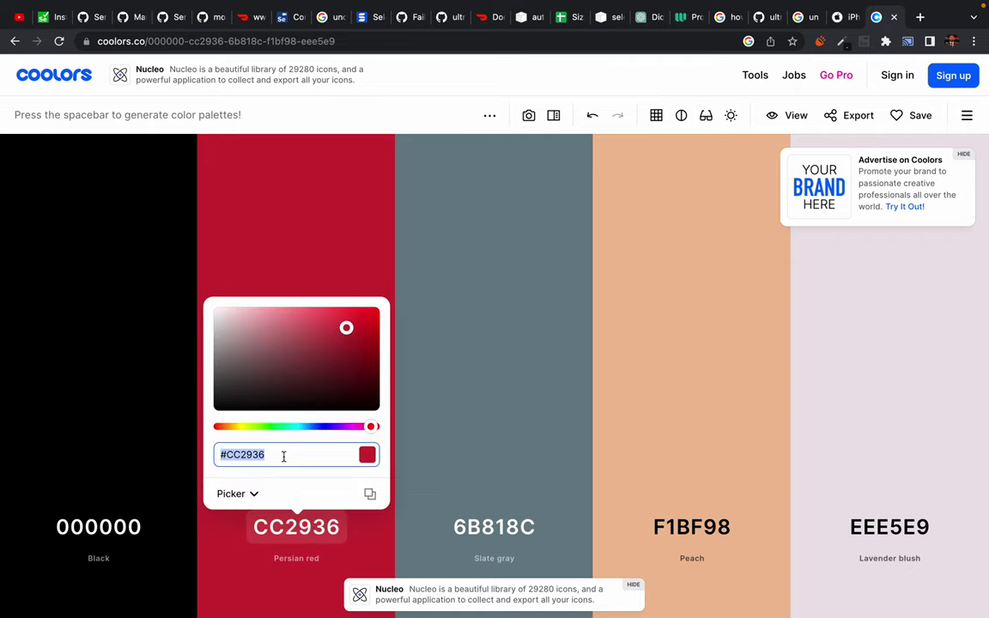
key("cmd+v")
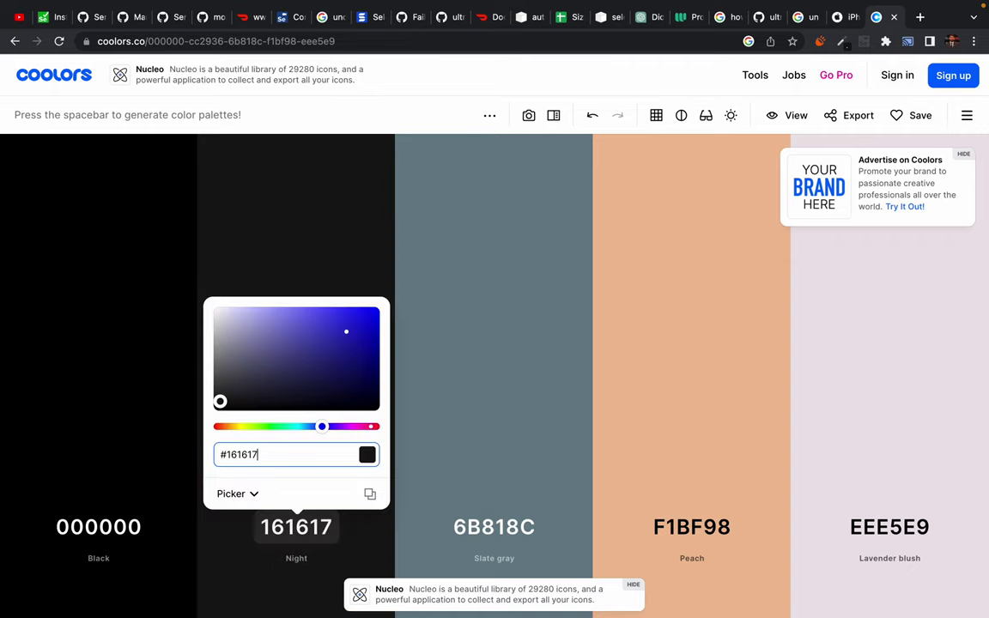
left_click(302, 228)
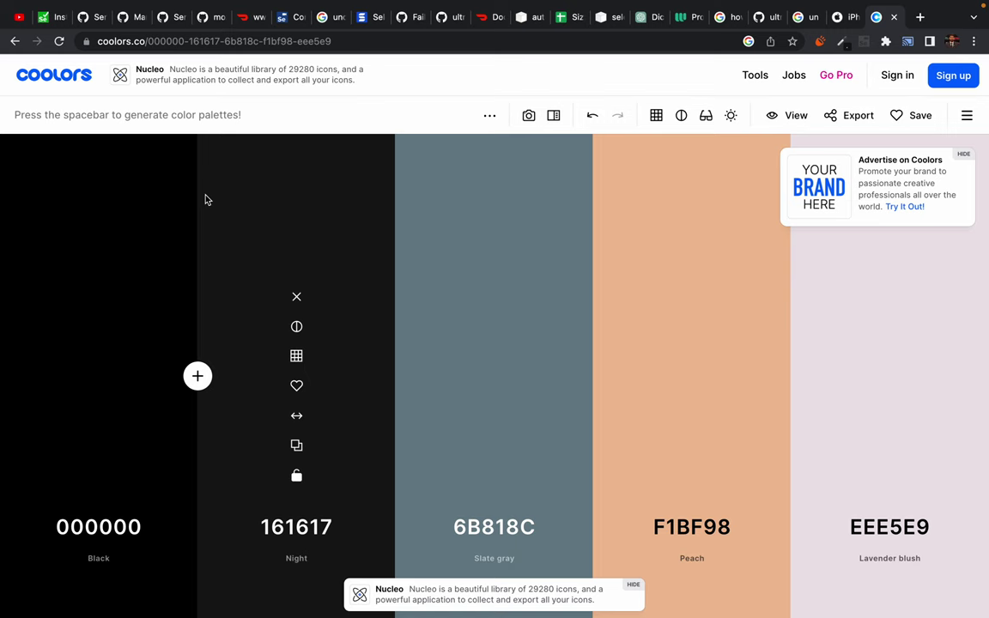
- Sample the light gray of the "Which iPhone is right for you?" heading and set Coolors' third palette color to #CECECE
left_click(844, 17)
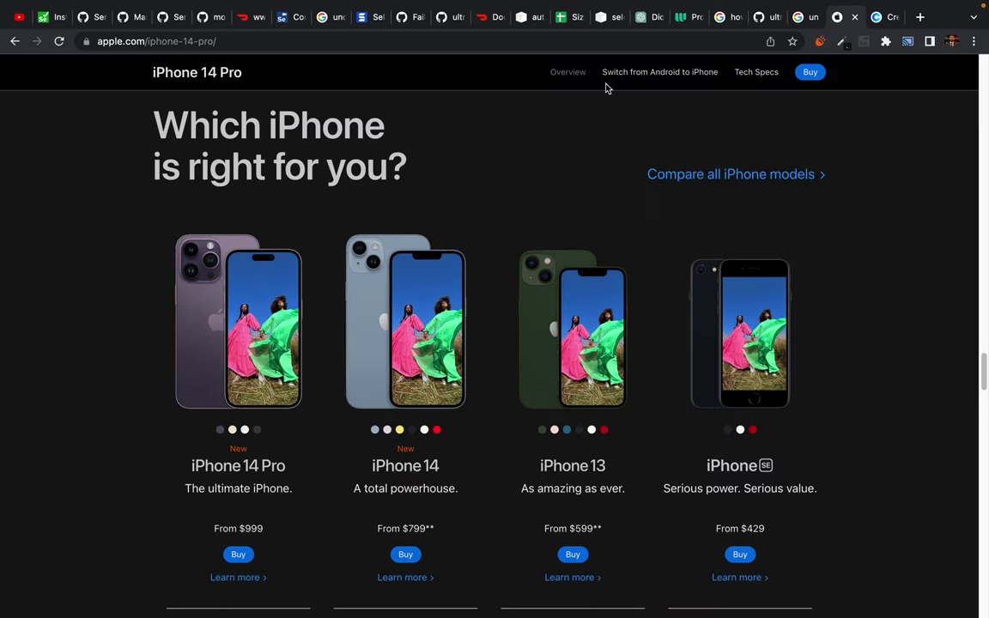
left_click(820, 42)
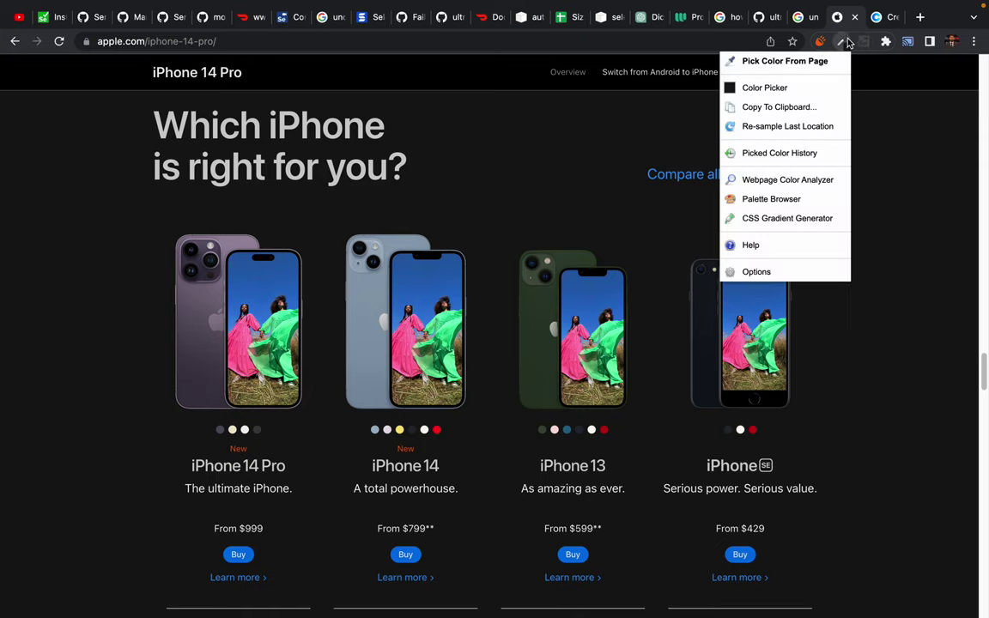
left_click(781, 62)
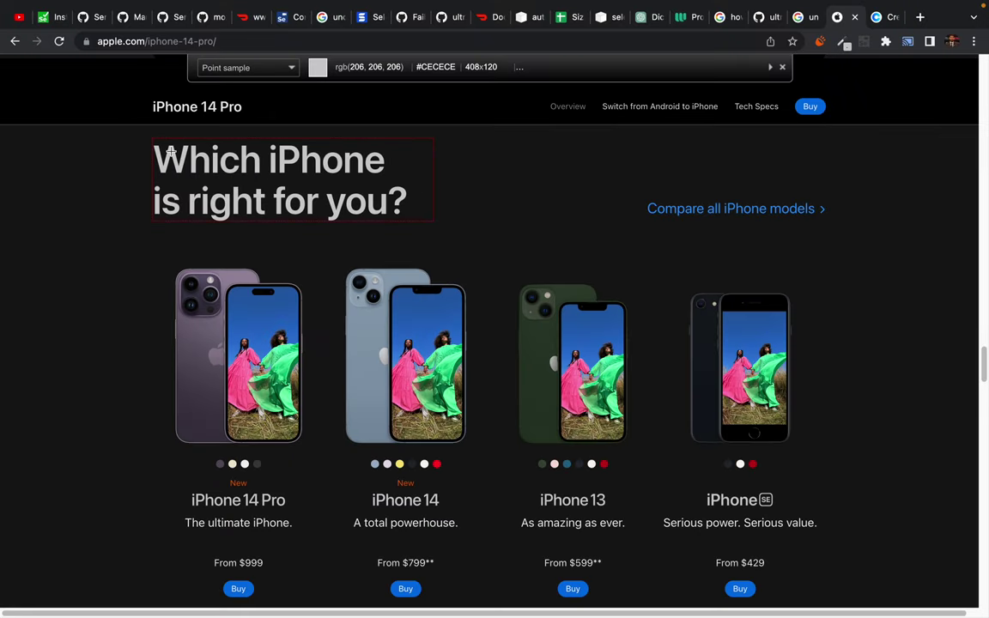
left_click(171, 152)
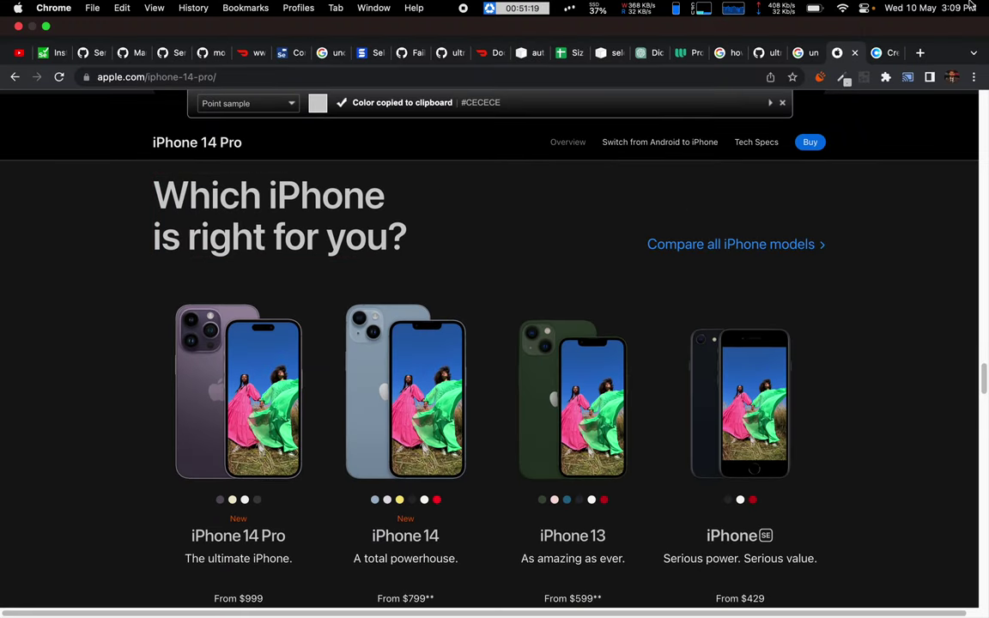
left_click(888, 50)
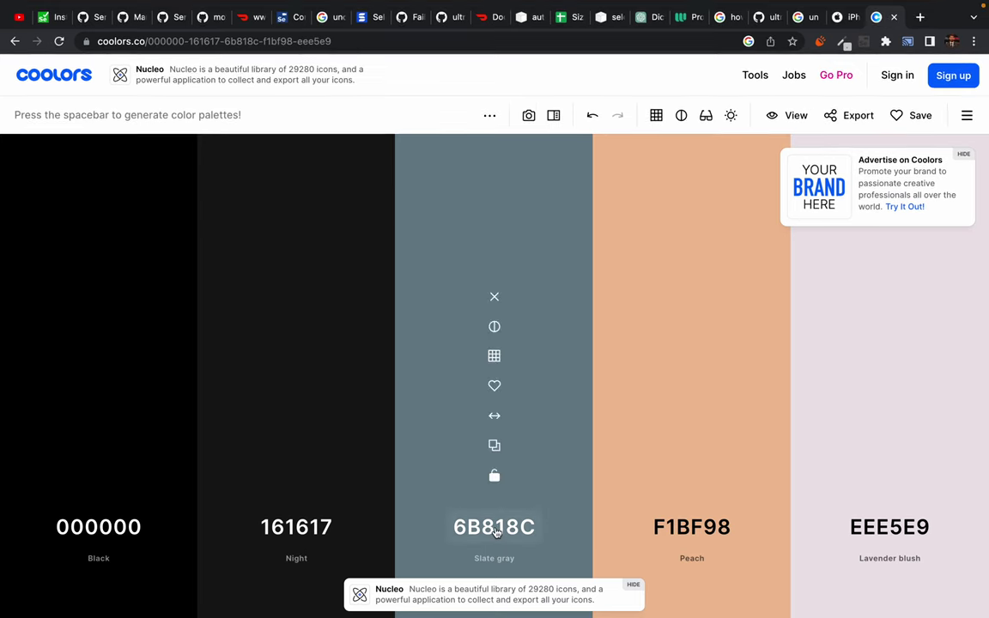
left_click(495, 562)
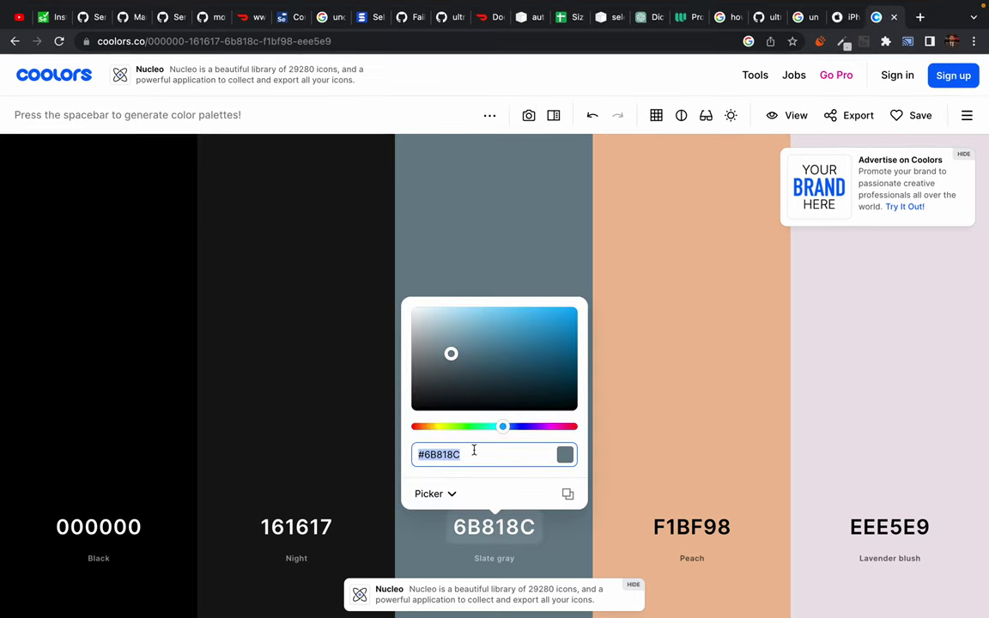
key("super+v")
left_click(495, 294)
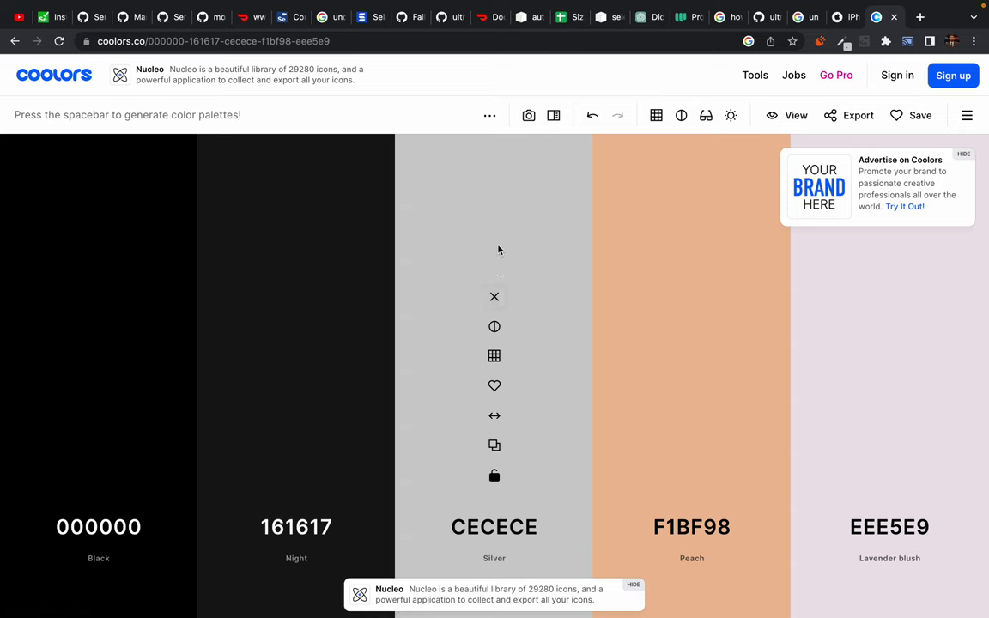
- Sample the blue of the navigation bar's Buy button on the iPhone 14 Pro page and set Coolors' fourth palette color to #127CE5
left_click(844, 17)
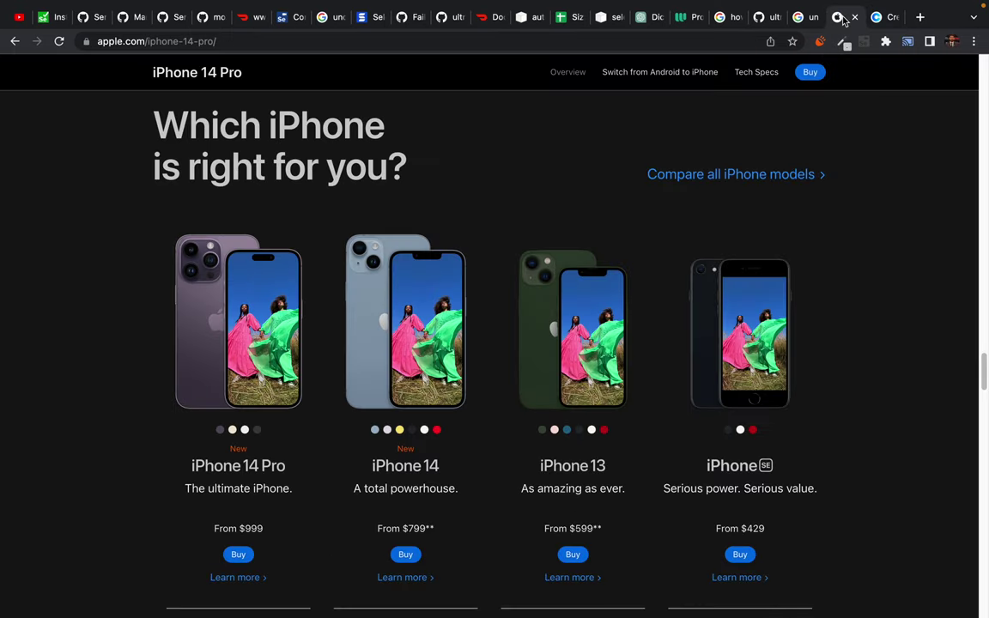
scroll(105, 318, "down", 5)
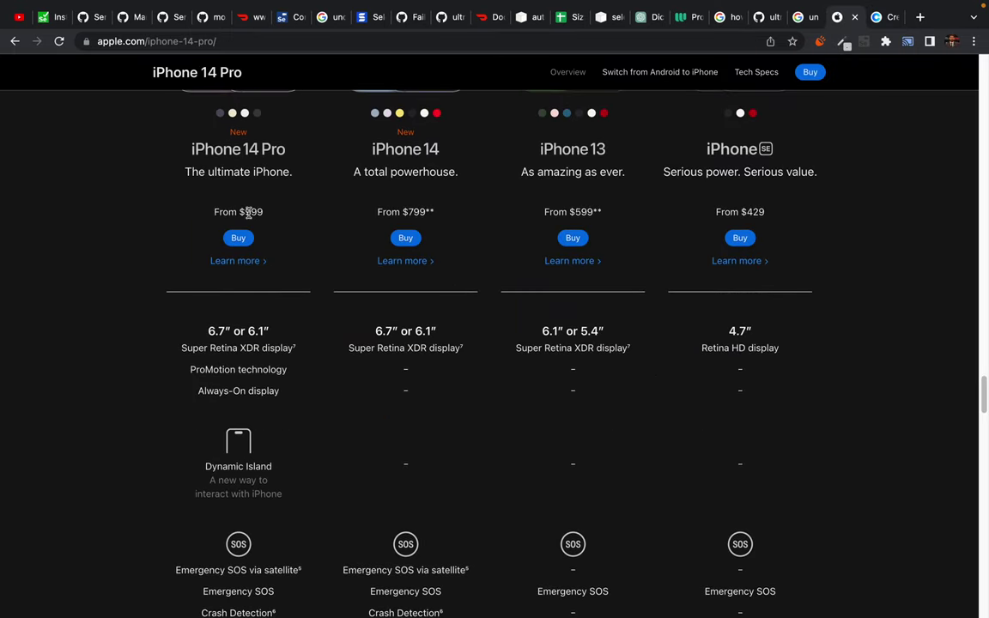
left_click(820, 41)
left_click(820, 62)
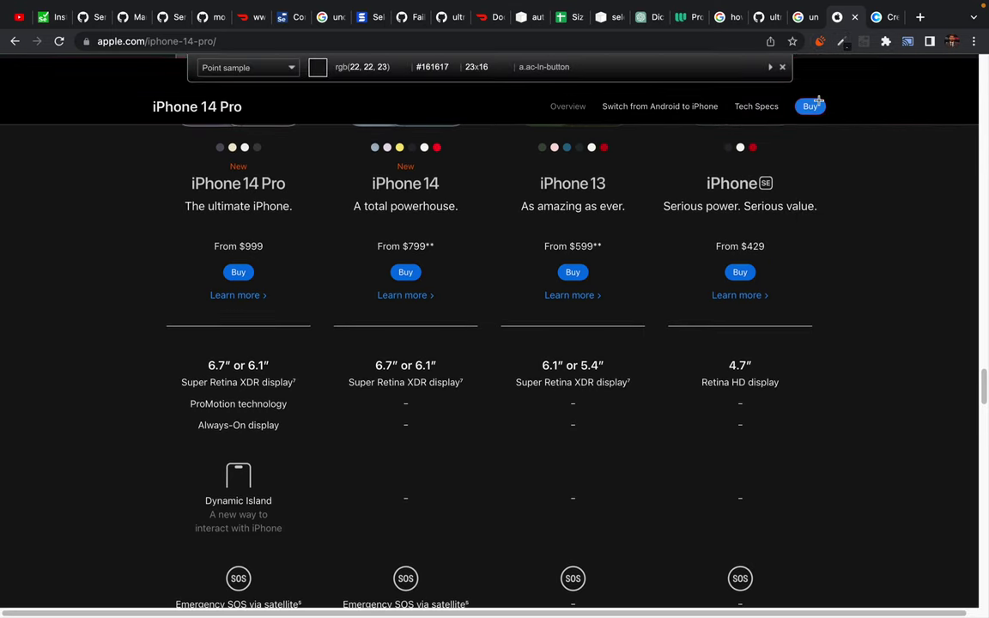
left_click(819, 106)
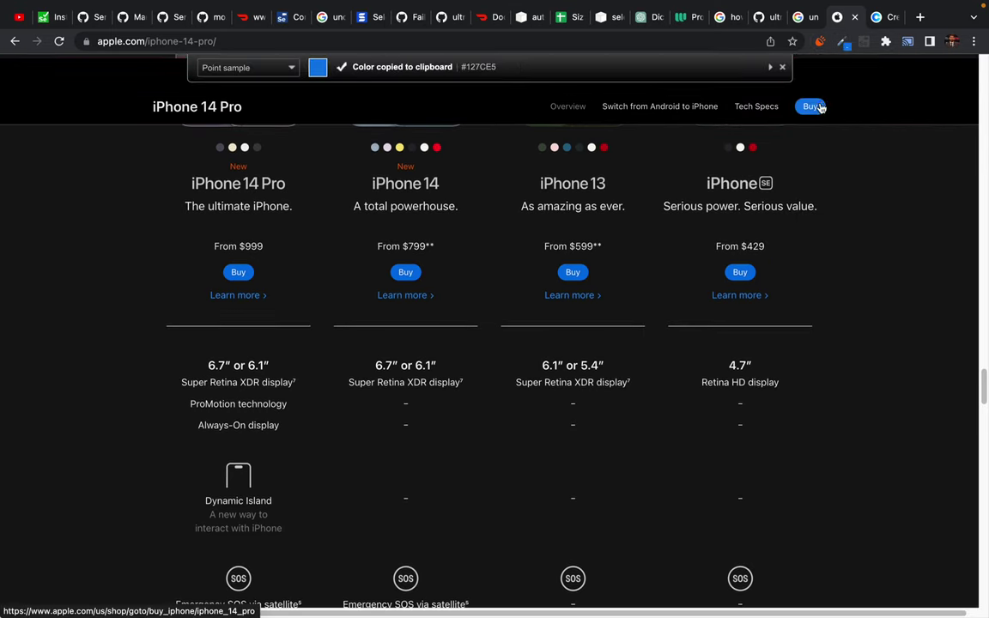
left_click(879, 17)
left_click(676, 520)
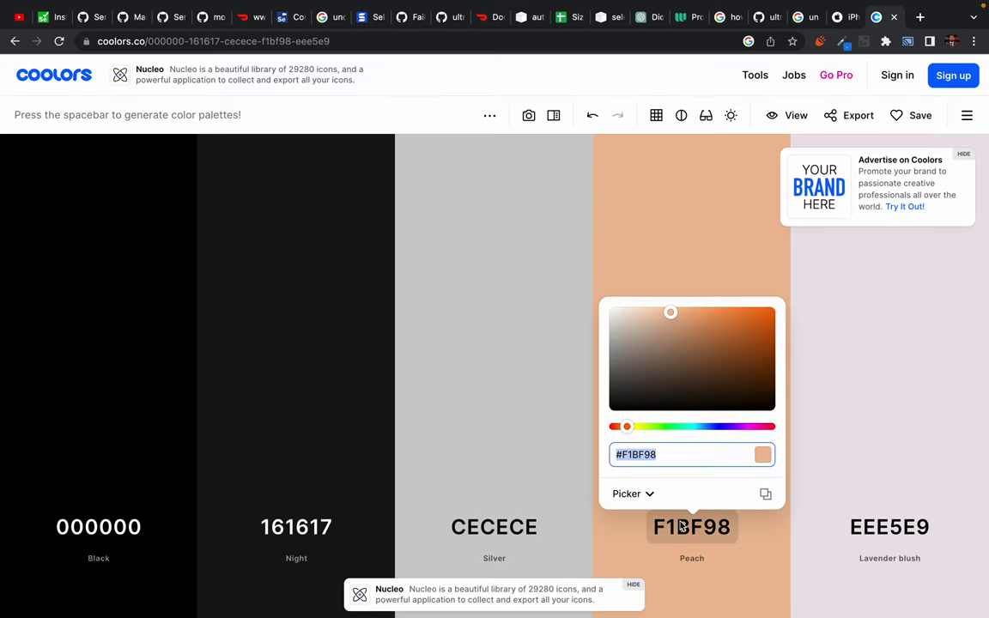
triple_click(662, 444)
key("ctrl+v")
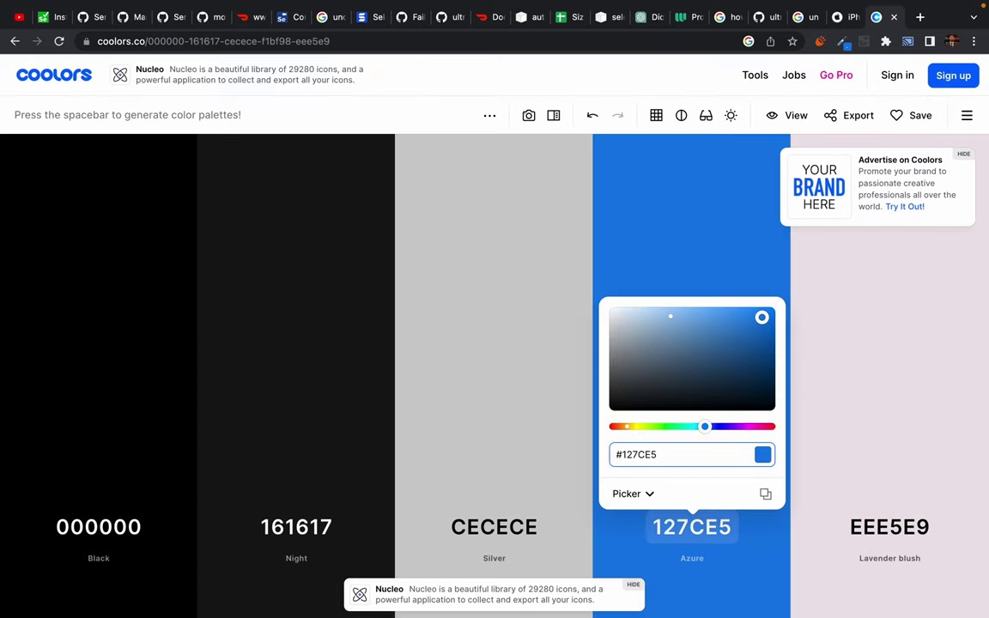
- Close the fourth color's picker and examine the whole iPhone 14 Pro page for any further main colors missing from the palette
left_click(672, 244)
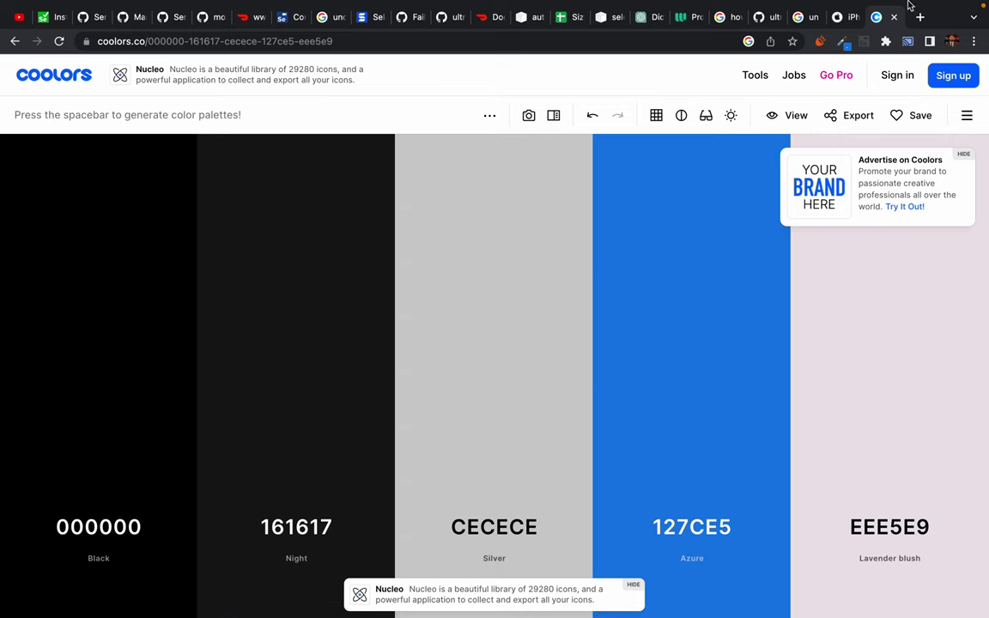
left_click(834, 24)
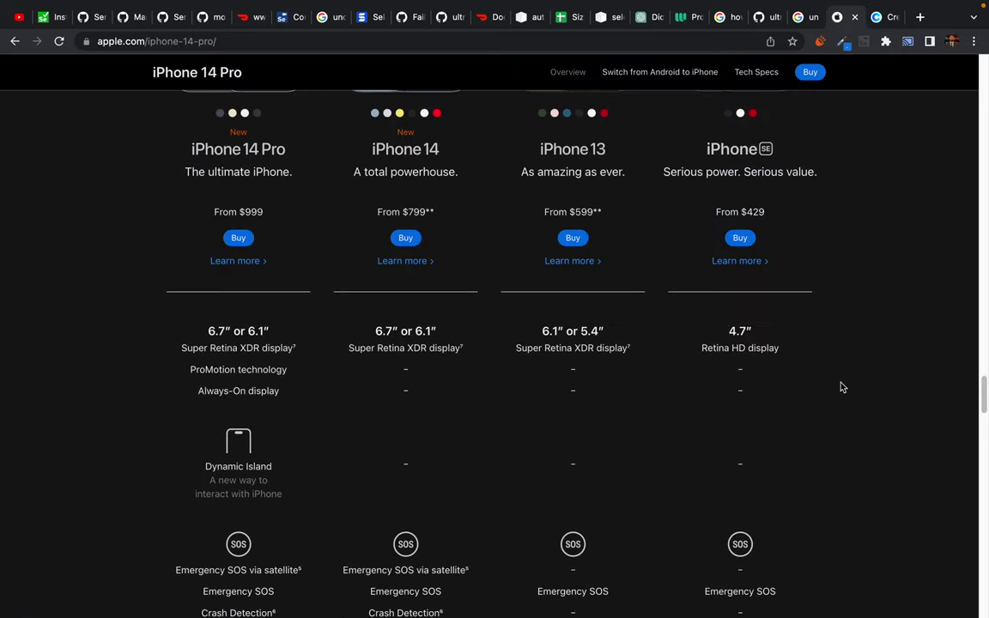
scroll(842, 387, "up", 20)
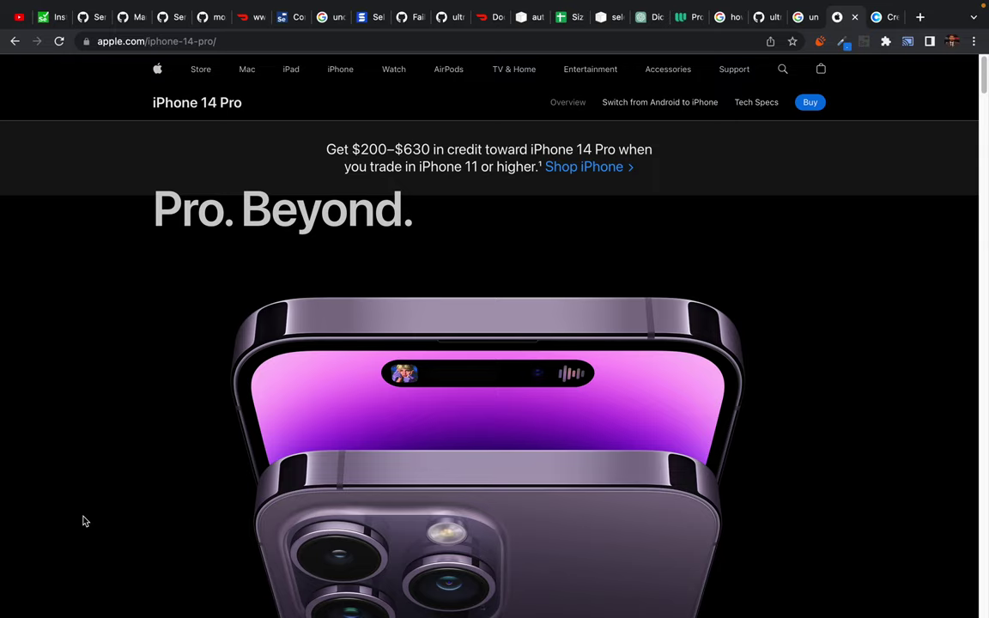
scroll(95, 466, "down", 10)
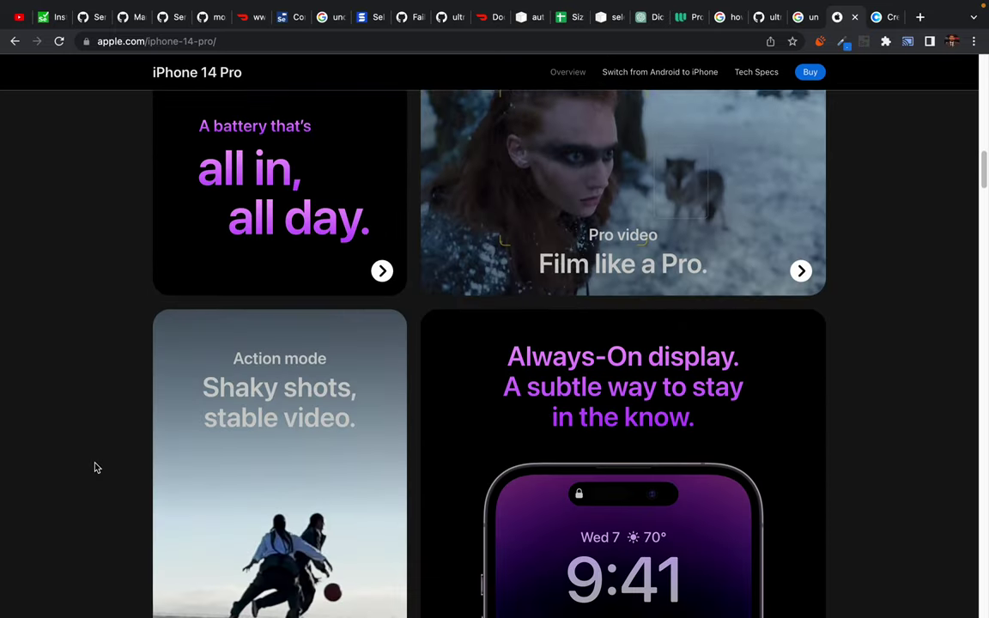
scroll(96, 467, "down", 2)
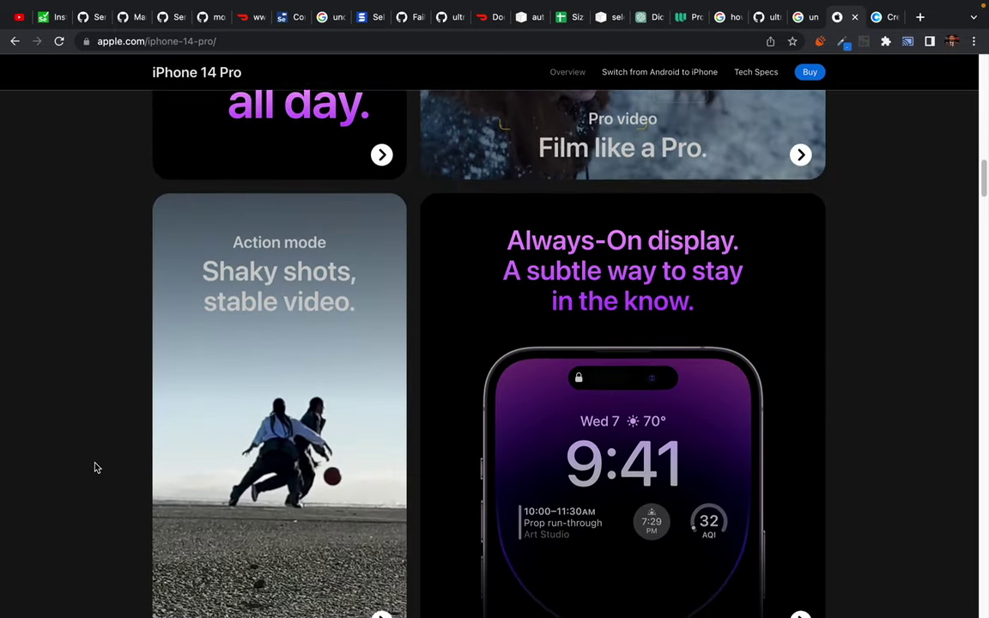
scroll(96, 467, "down", 8)
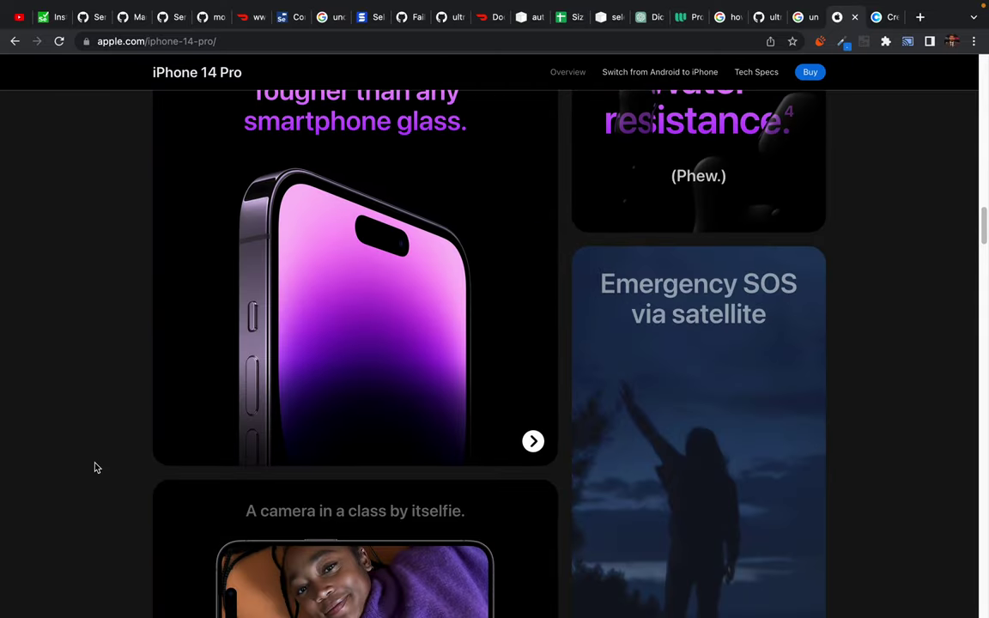
scroll(96, 466, "down", 15)
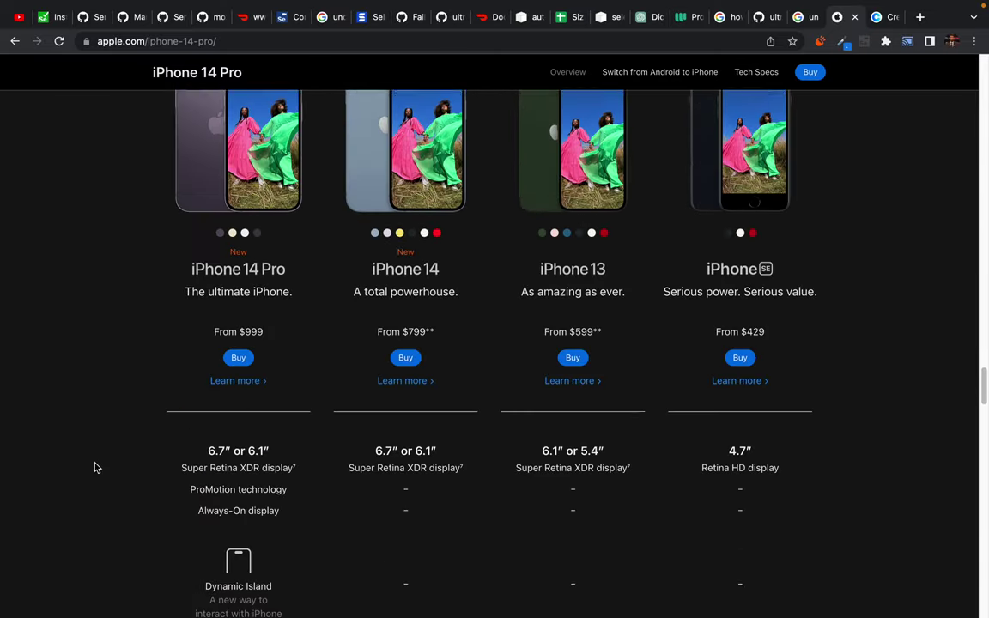
scroll(96, 467, "down", 20)
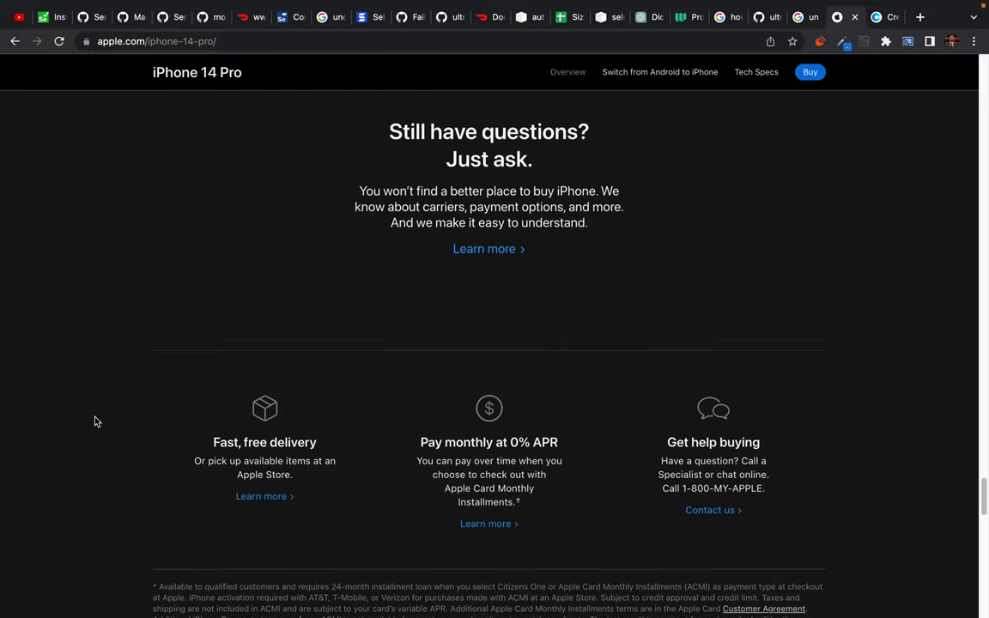
scroll(96, 420, "down", 20)
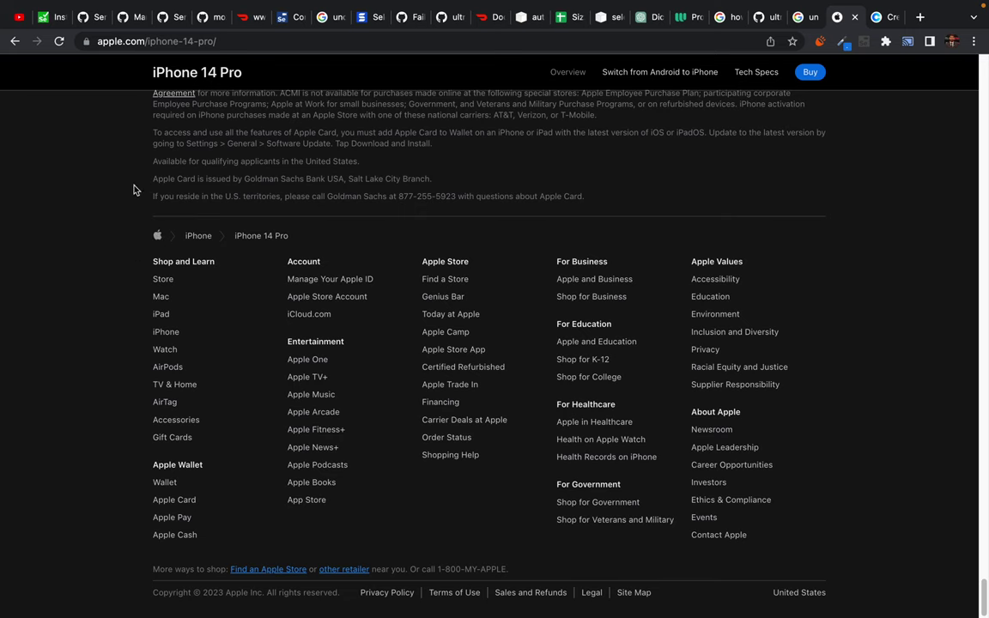
scroll(119, 266, "up", 5)
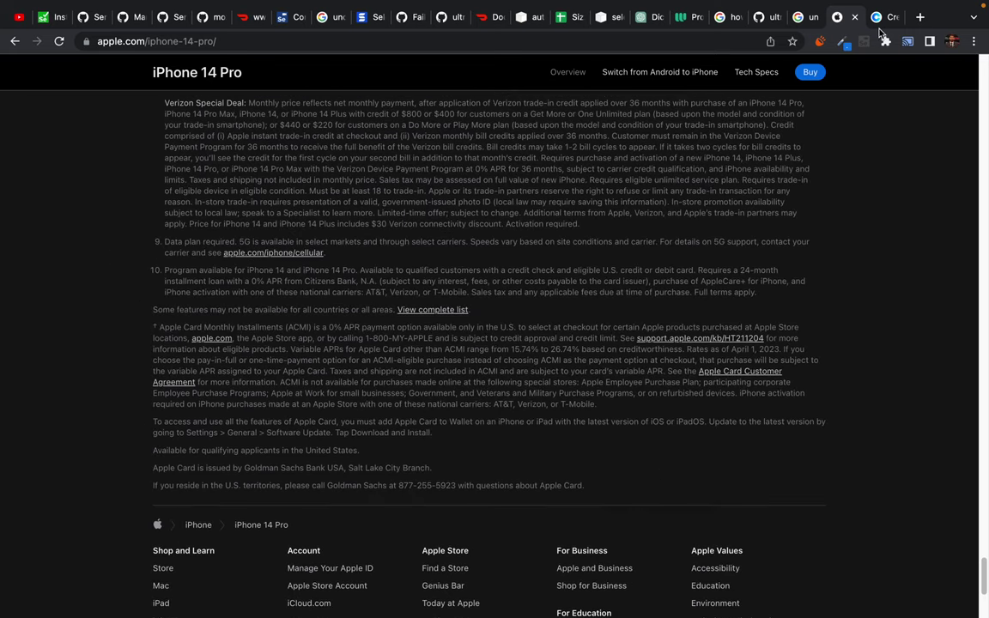
- Remove the unused fifth color, #EEE5E9, from the Coolors palette
left_click(879, 19)
mouse_move(909, 386)
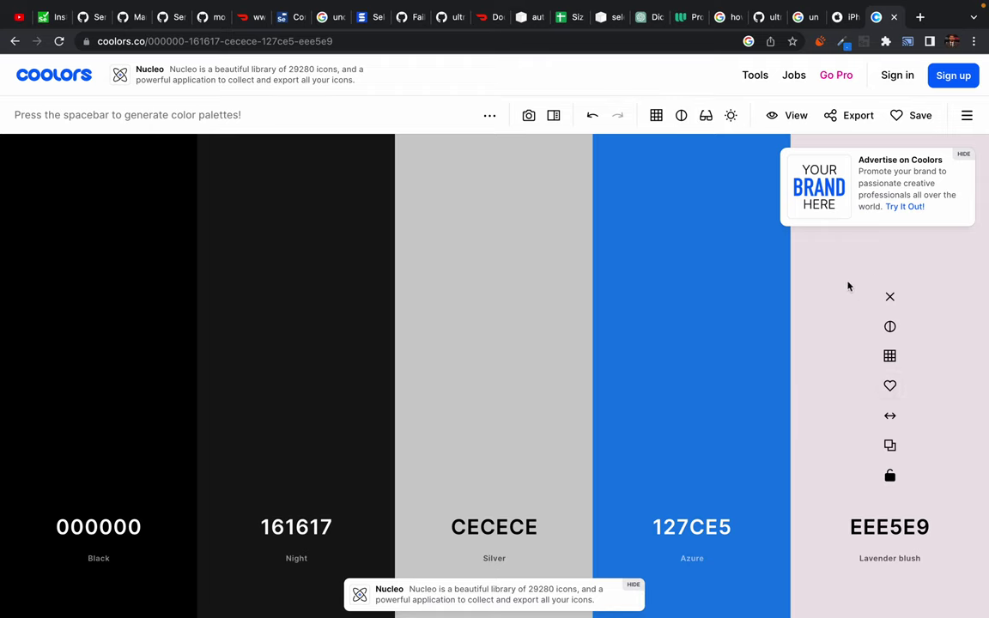
left_click(889, 299)
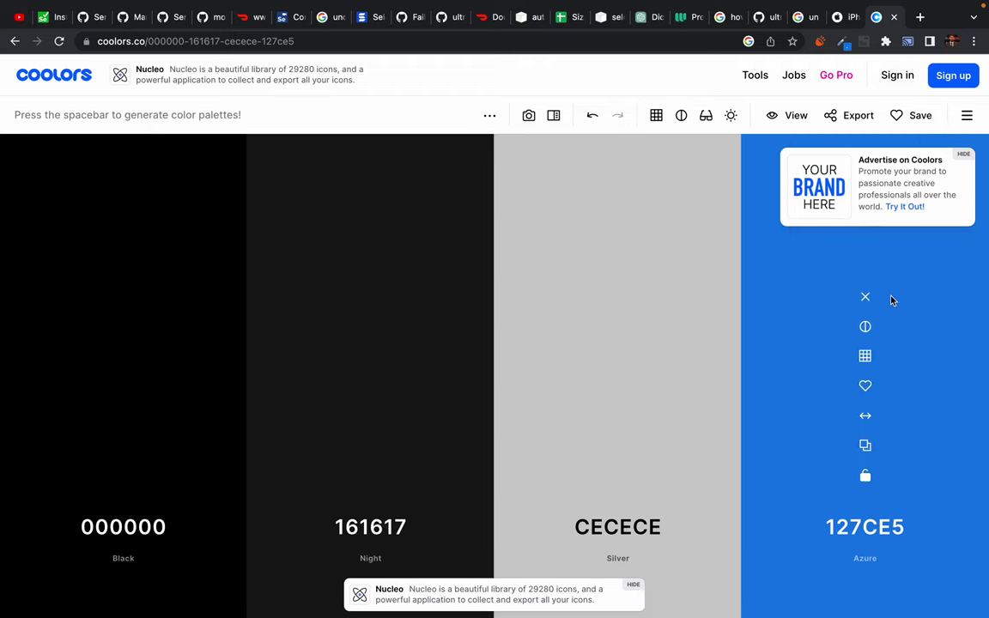
- Recheck the iPhone 14 Pro page's main background and reorder the Coolors palette so #161617 comes before #000000
mouse_move(246, 379)
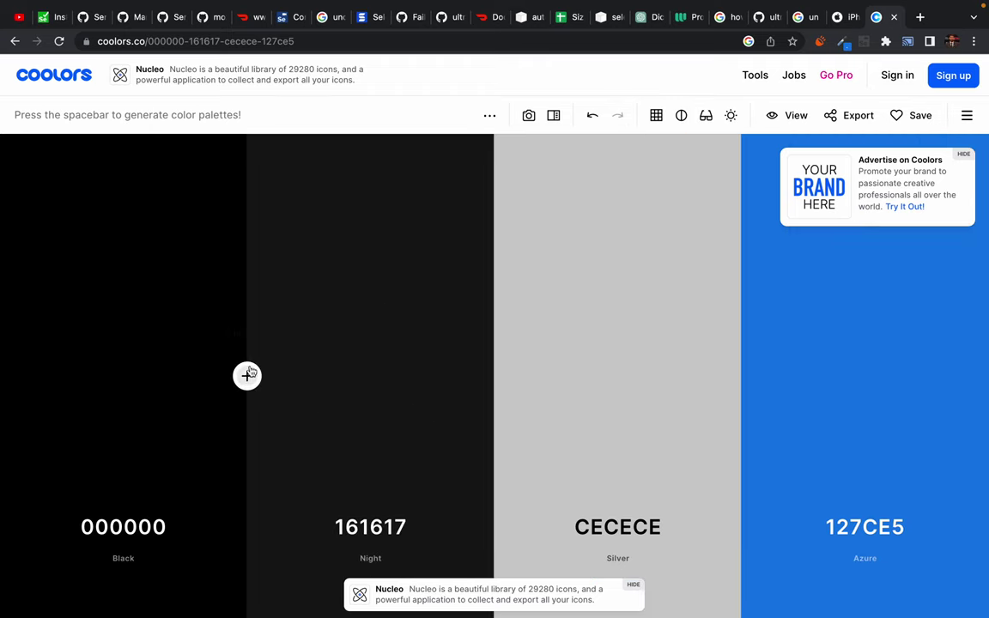
mouse_move(243, 319)
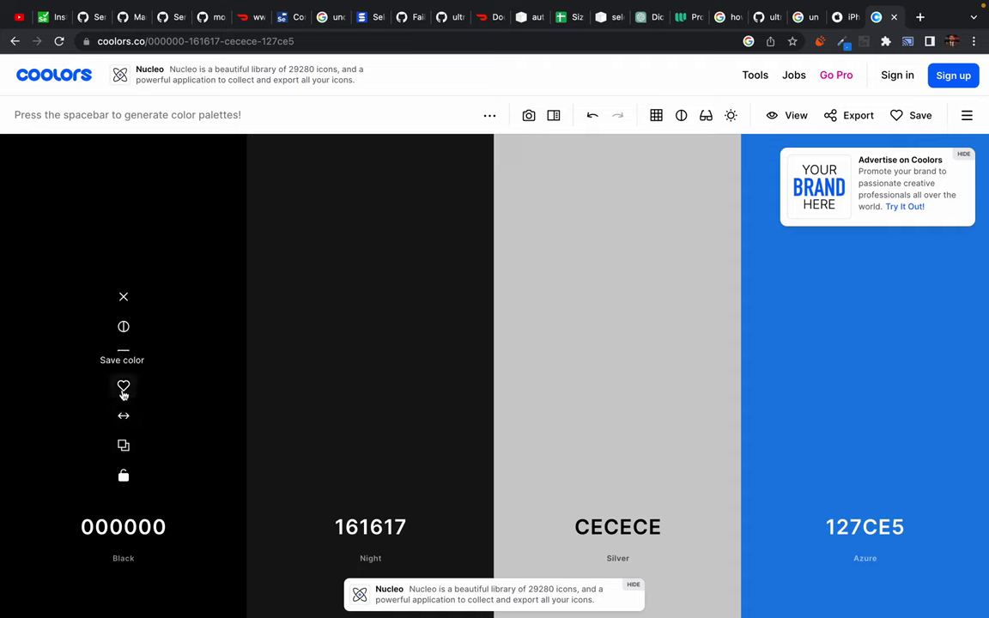
mouse_move(239, 399)
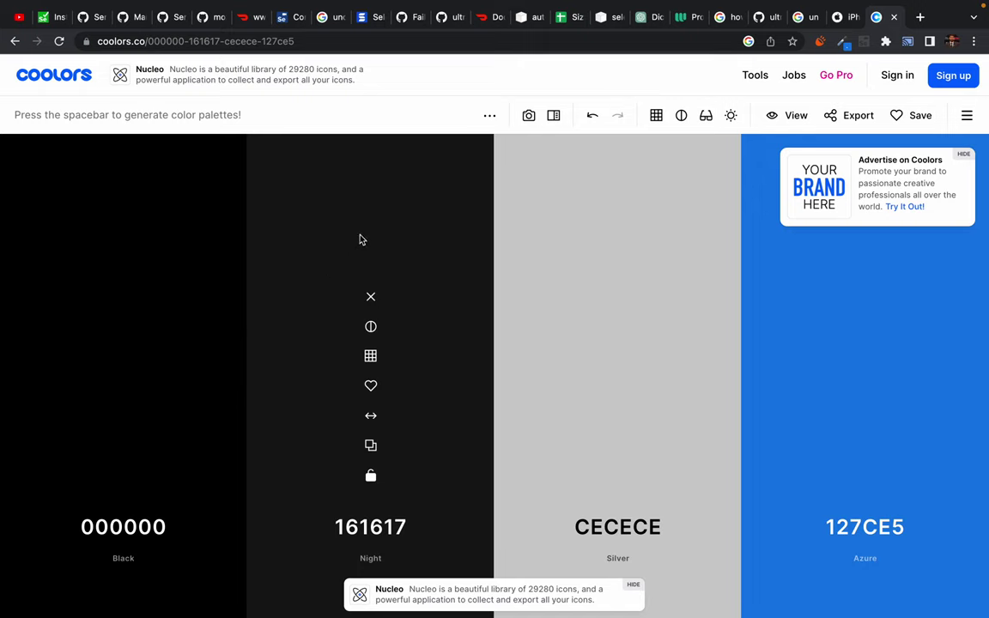
left_click(370, 327)
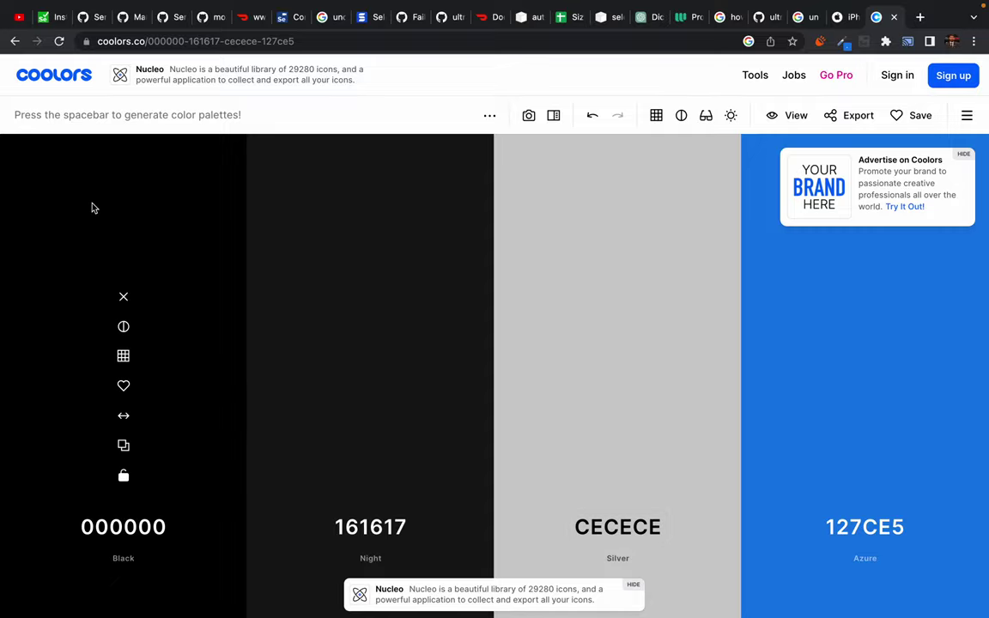
left_click(844, 17)
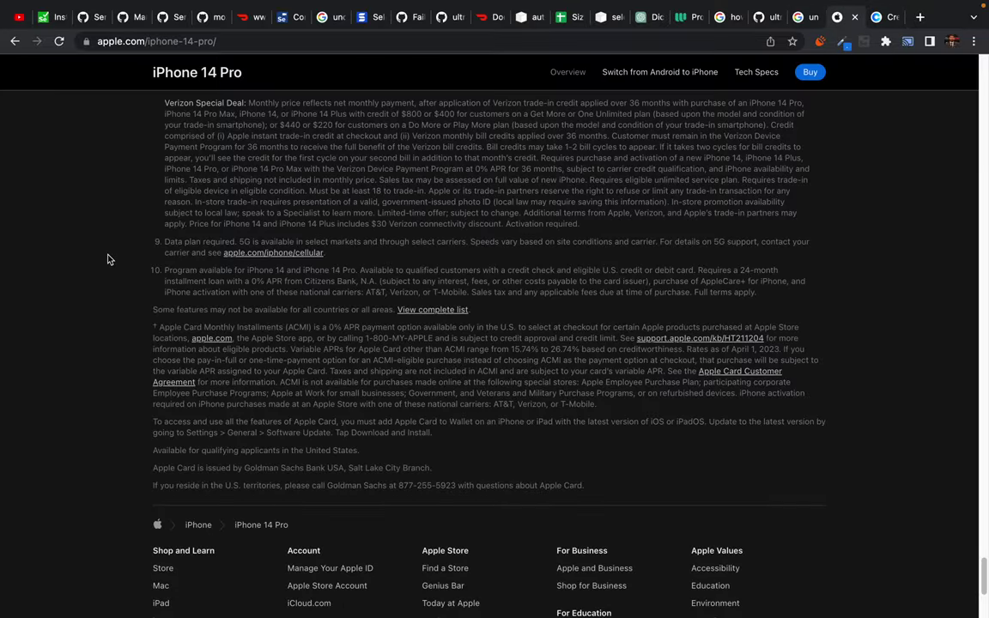
scroll(108, 259, "up", 20)
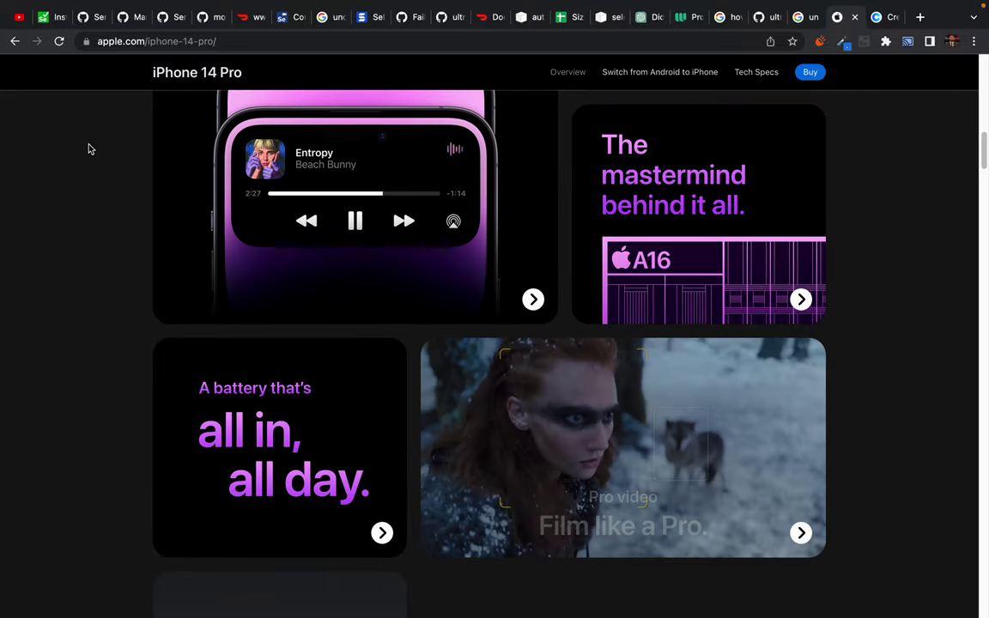
left_click(880, 19)
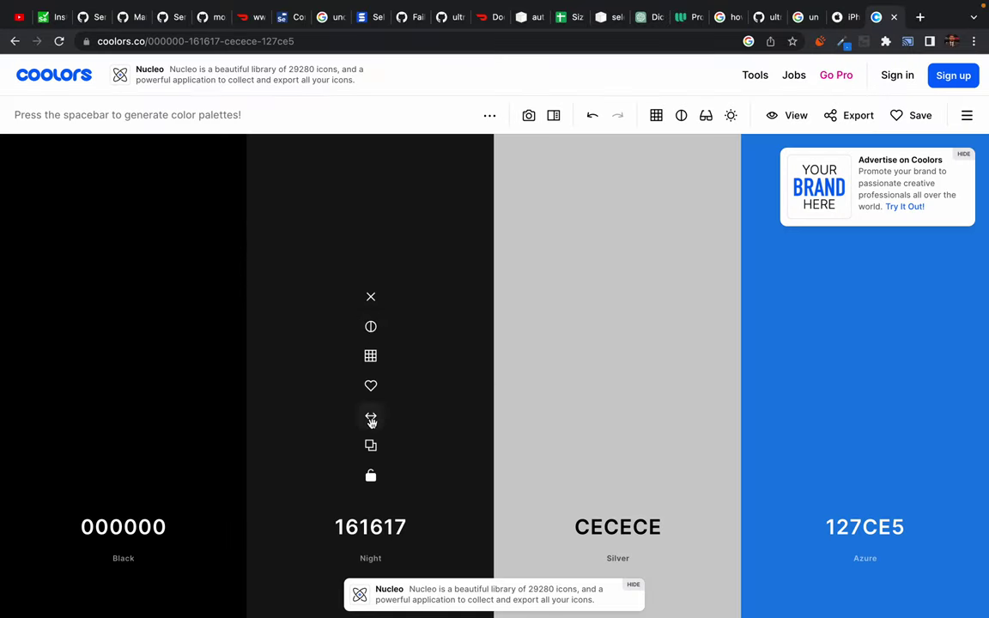
left_click_drag(370, 415, 121, 420)
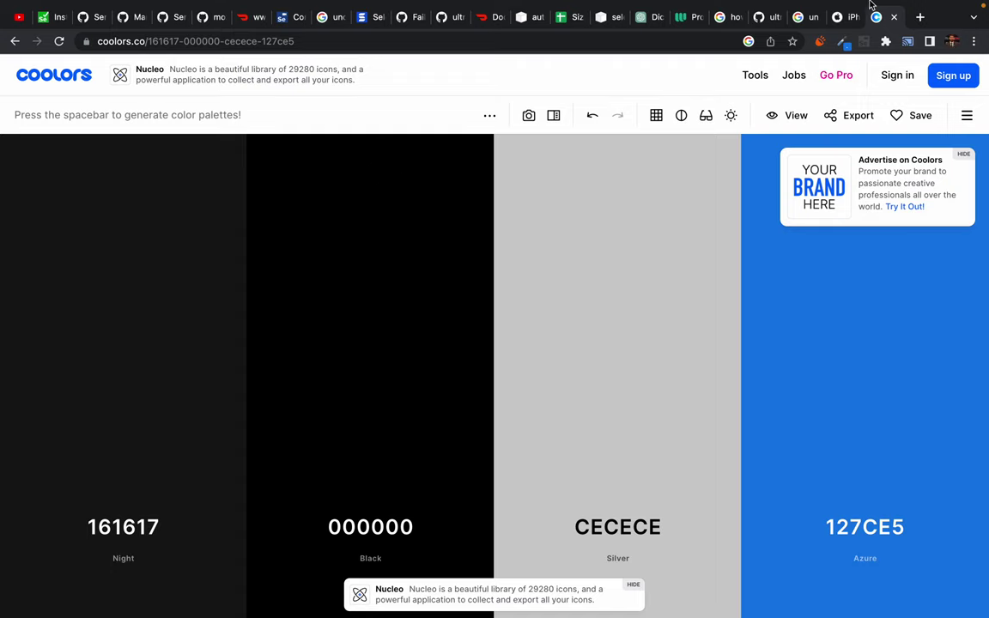
- Compare the iPhone 14 Pro page's backgrounds, headings and buttons with the four-color Coolors palette
left_click(838, 19)
scroll(96, 193, "up", 15)
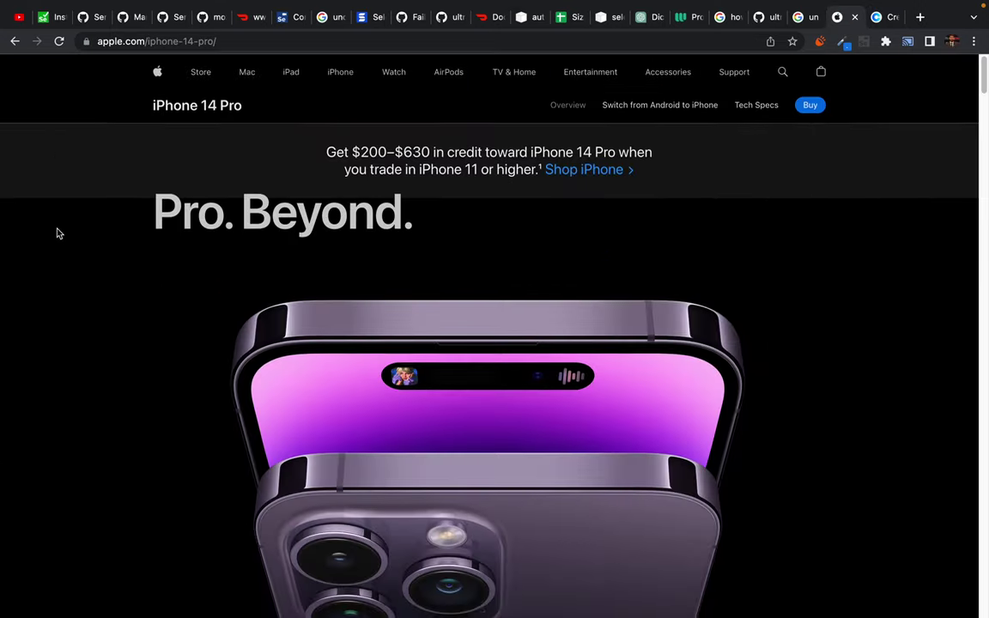
scroll(64, 258, "down", 2)
scroll(65, 286, "up", 2)
scroll(64, 286, "down", 5)
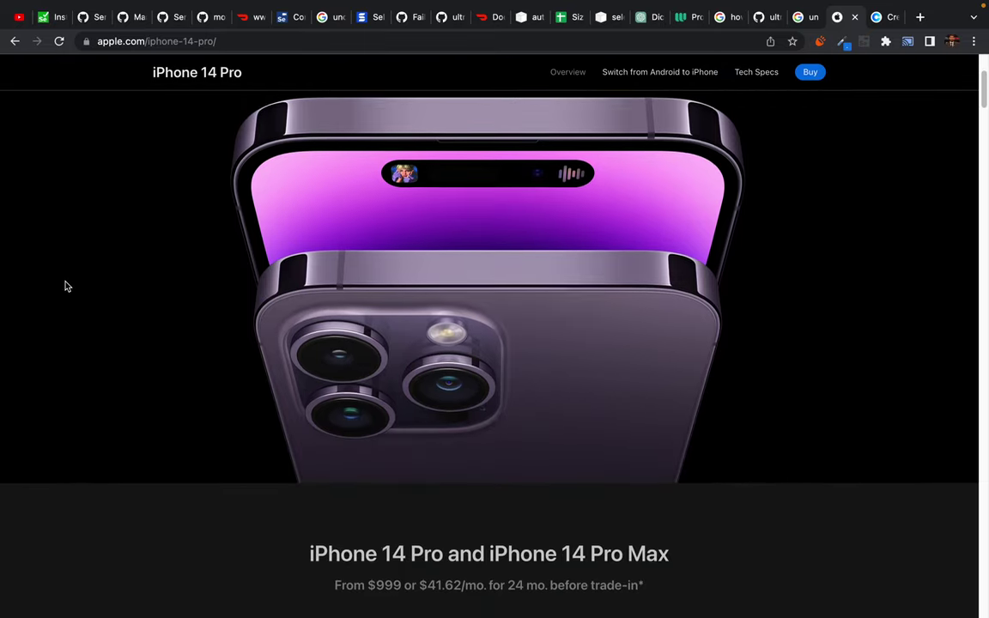
scroll(66, 286, "up", 5)
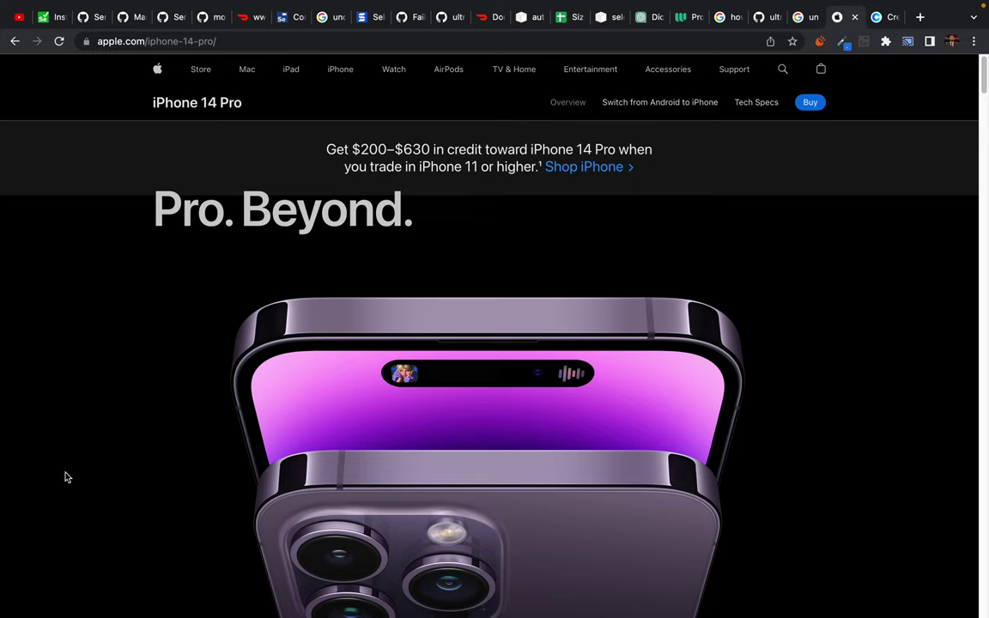
left_click(880, 19)
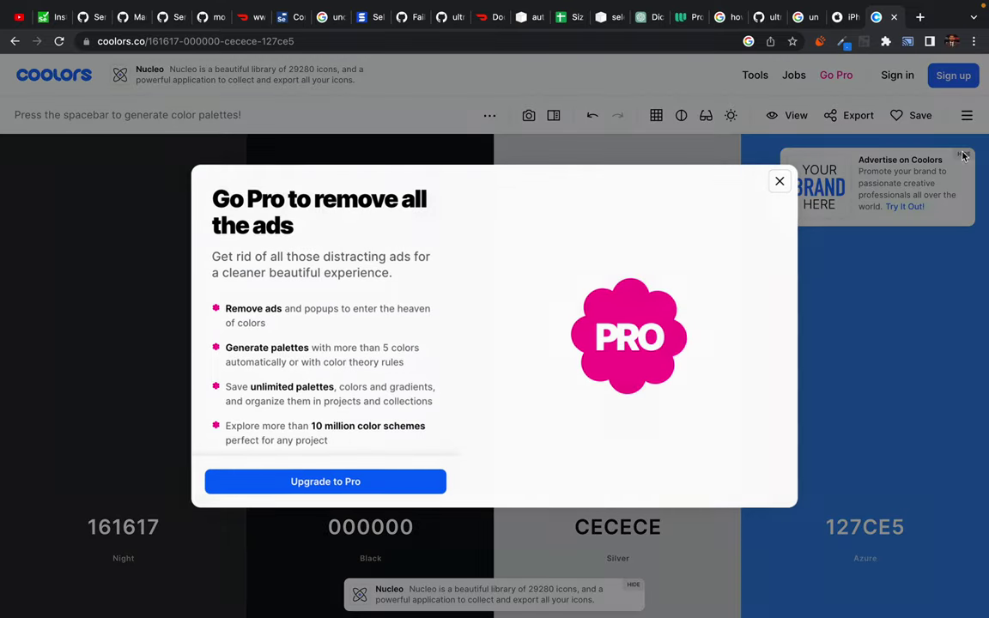
left_click(963, 154)
left_click(779, 183)
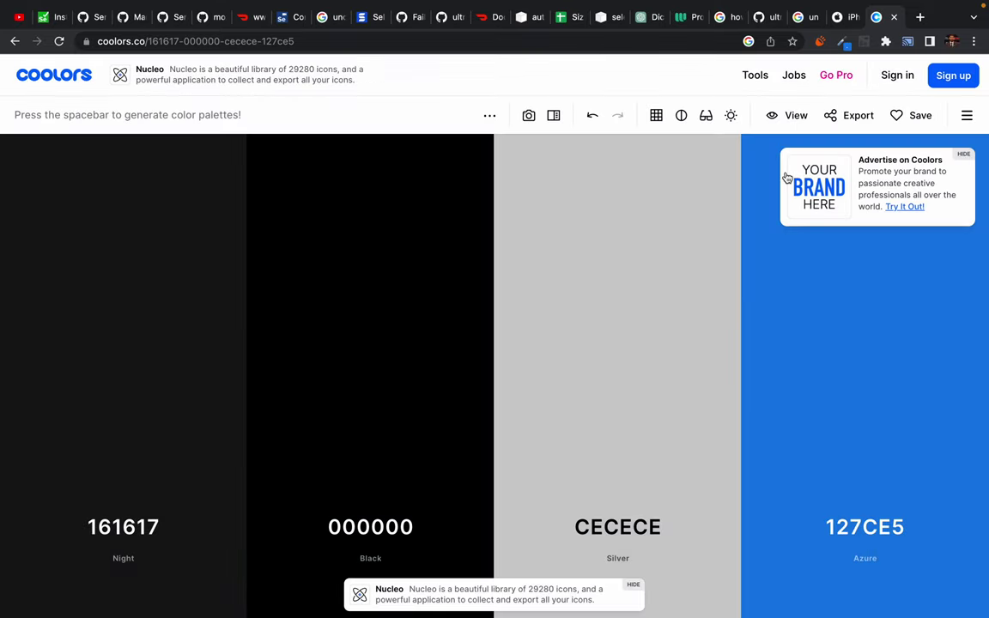
left_click(843, 19)
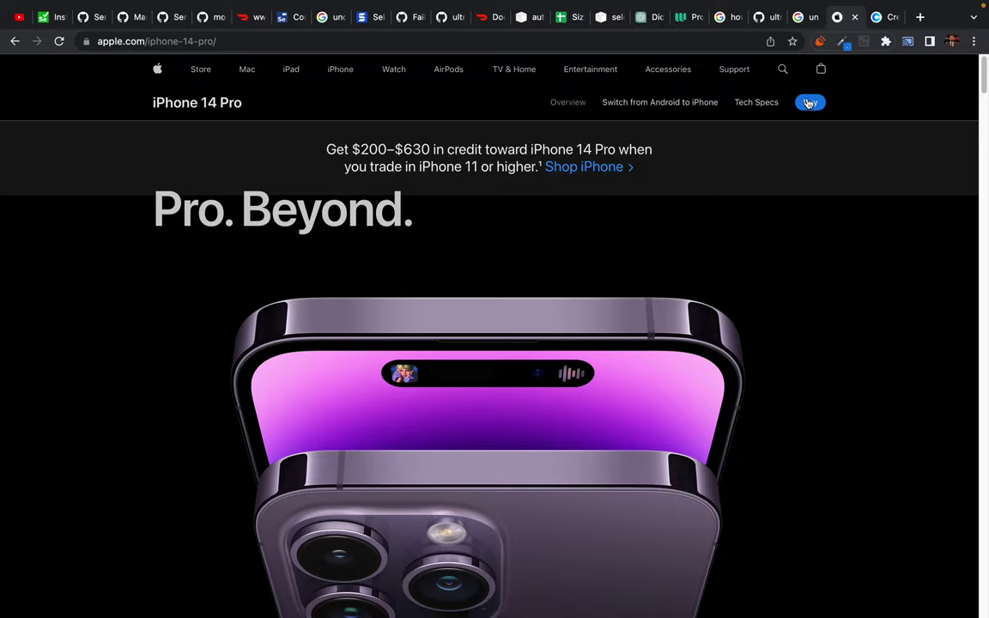
scroll(815, 231, "down", 18)
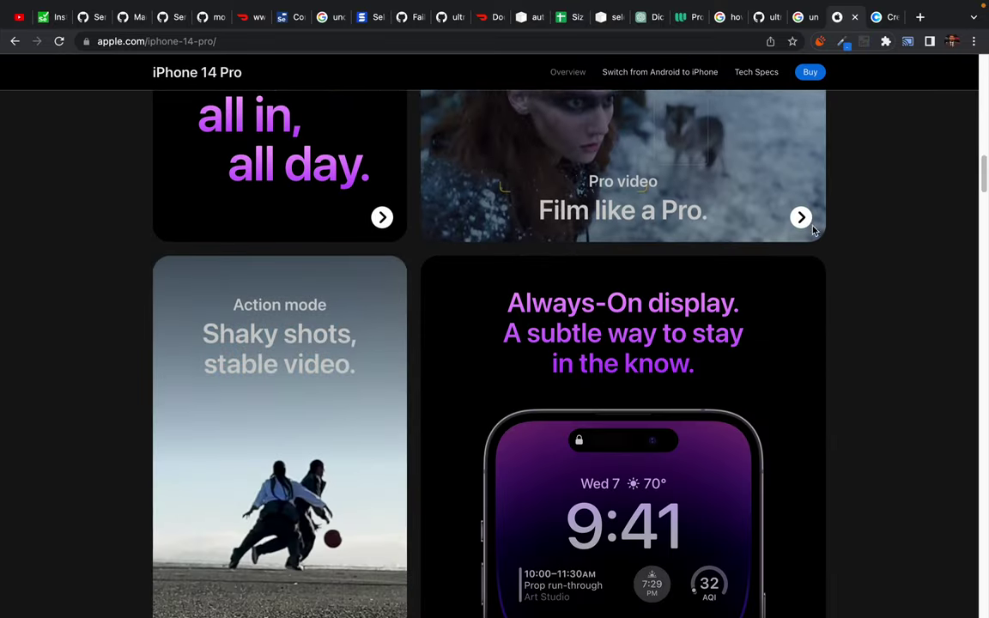
scroll(814, 231, "down", 20)
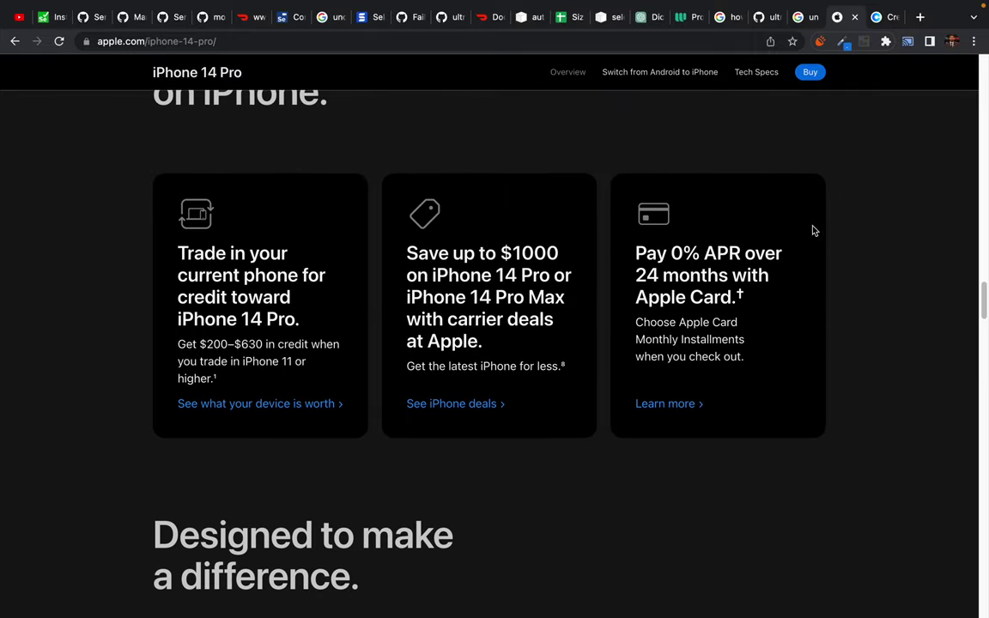
- Export the Coolors palette as an image titled "abc" using the HEX color space
left_click(880, 17)
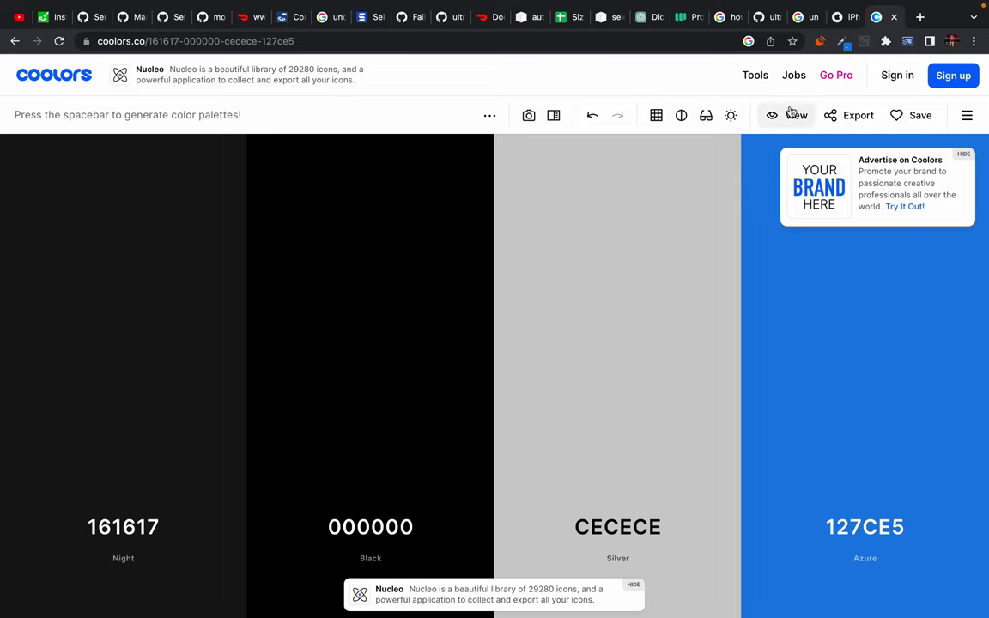
left_click(846, 118)
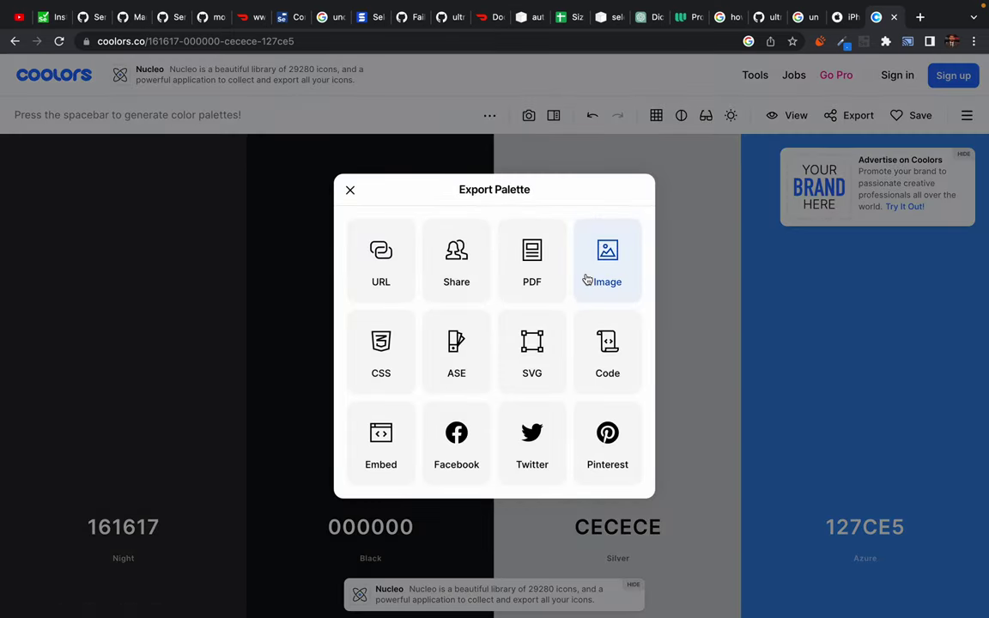
left_click(609, 254)
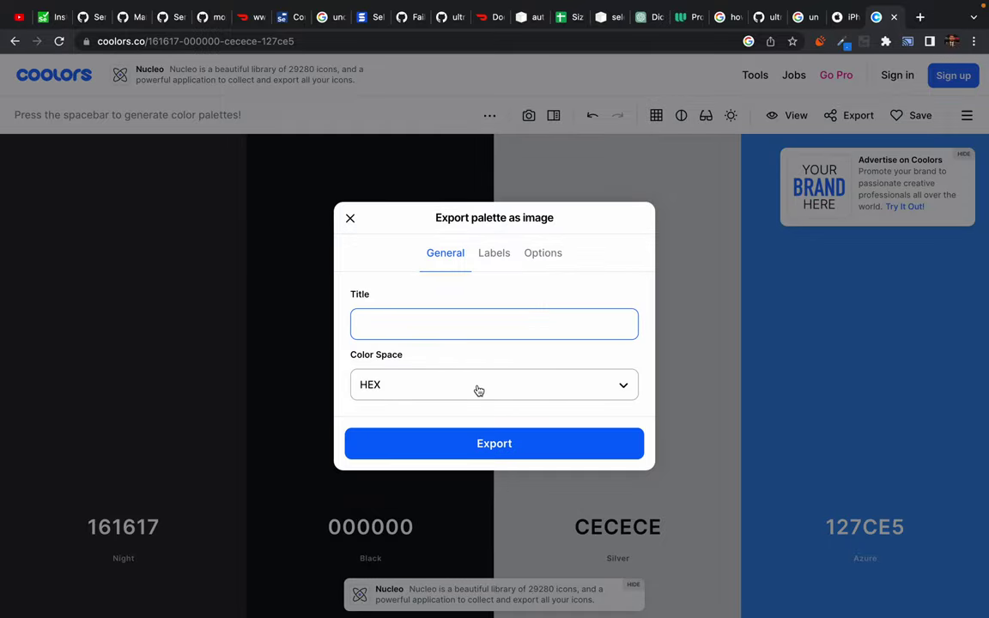
left_click(472, 387)
left_click(413, 318)
type("abc")
key("Return")
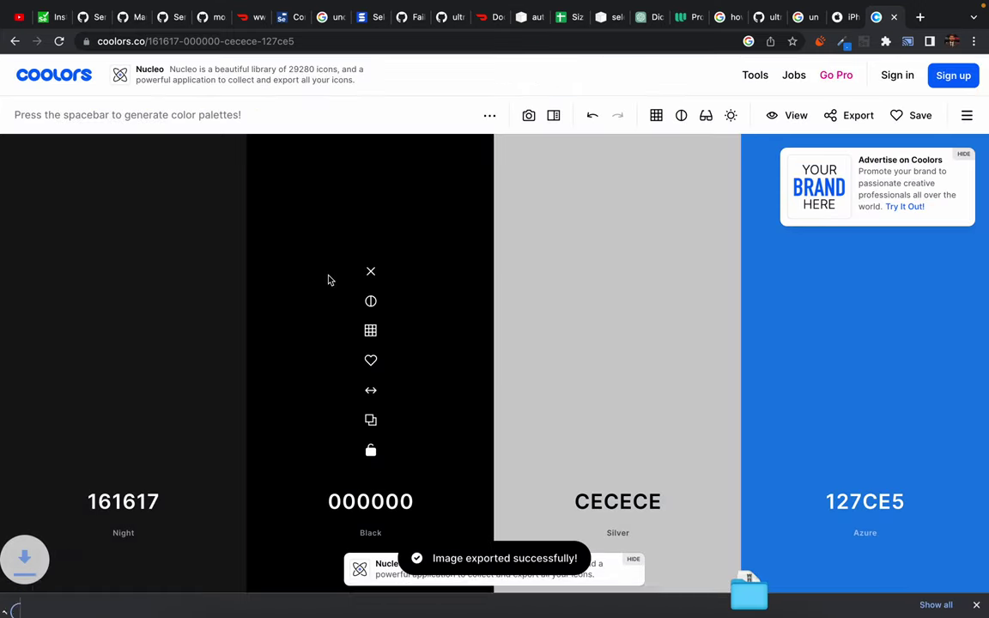
- Open the exported abc.png in Preview to examine the palette image, close it and return to Coolors
left_click(74, 599)
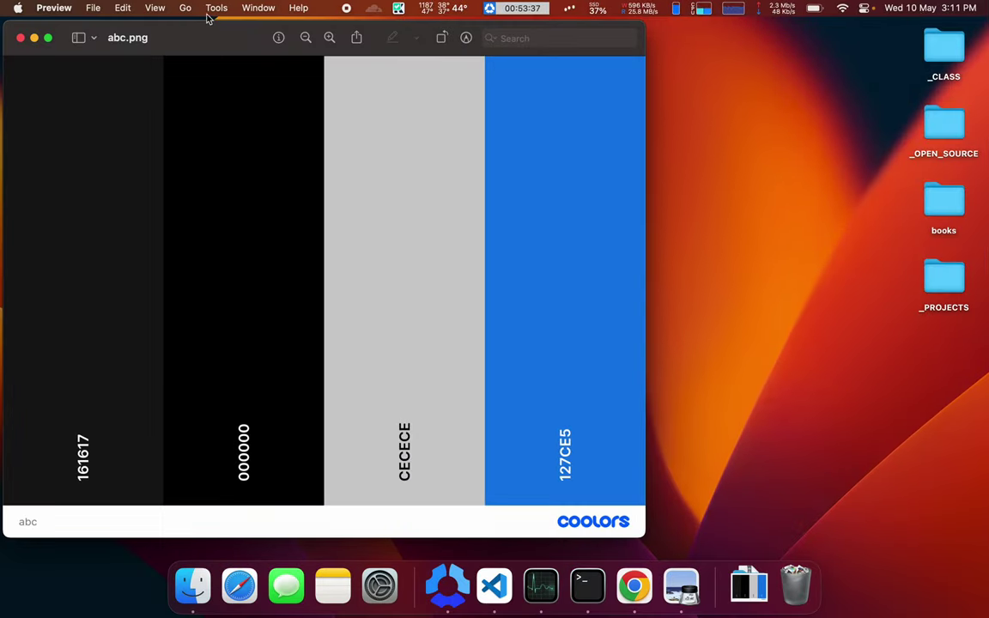
left_click_drag(204, 36, 272, 50)
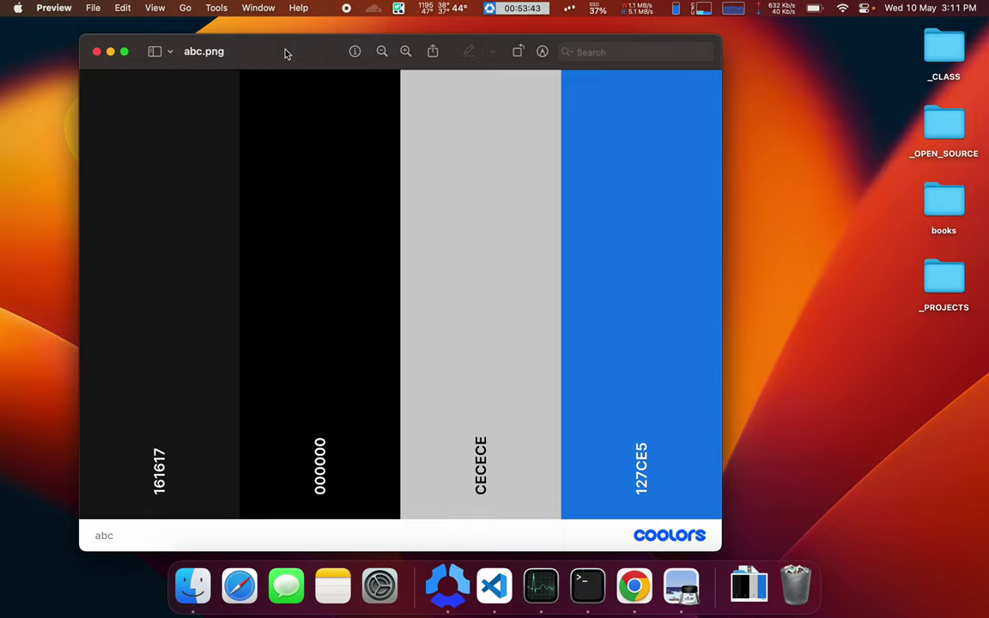
left_click(96, 51)
key("ctrl+Right")
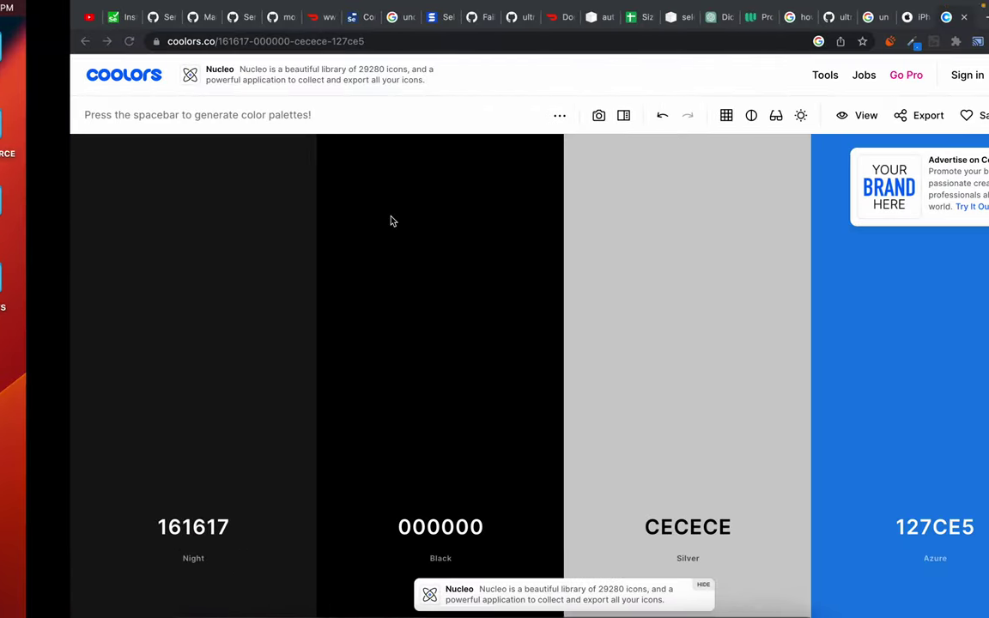
- Search Google for "figma chat app design" in a new browser tab
left_click(920, 17)
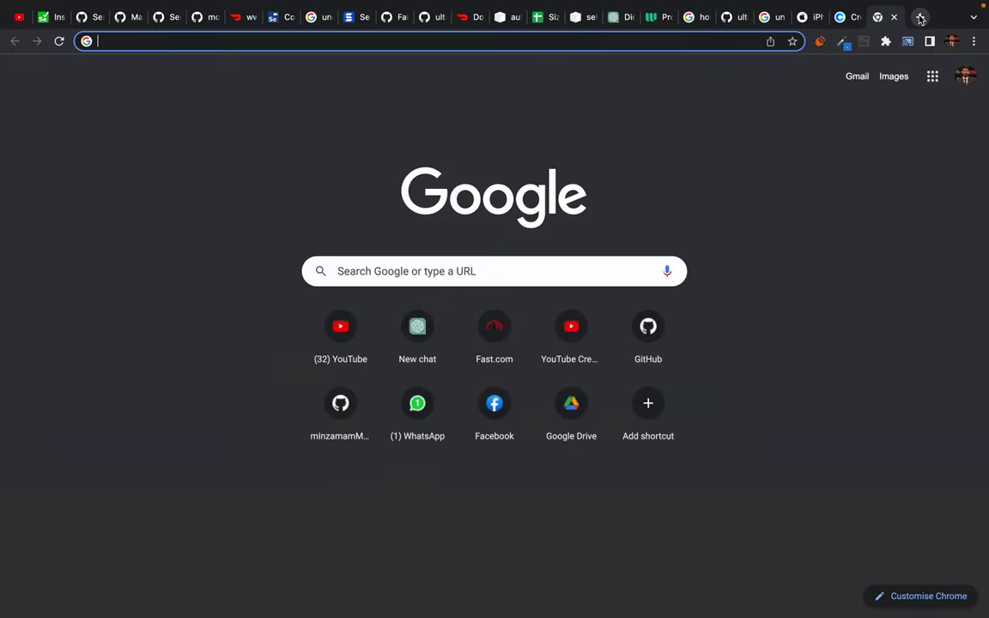
type("figma ")
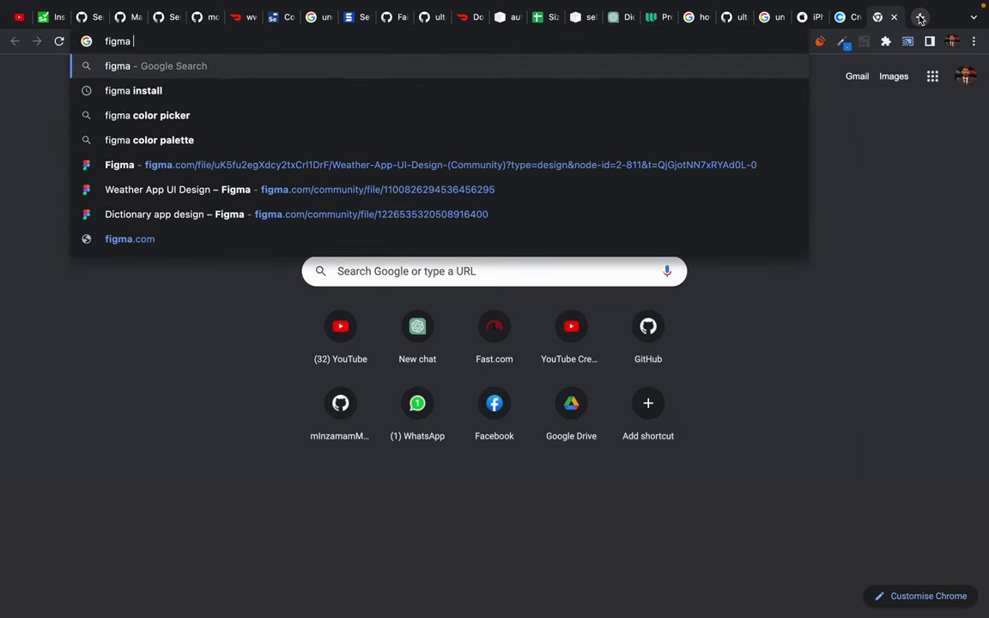
type("chat ap")
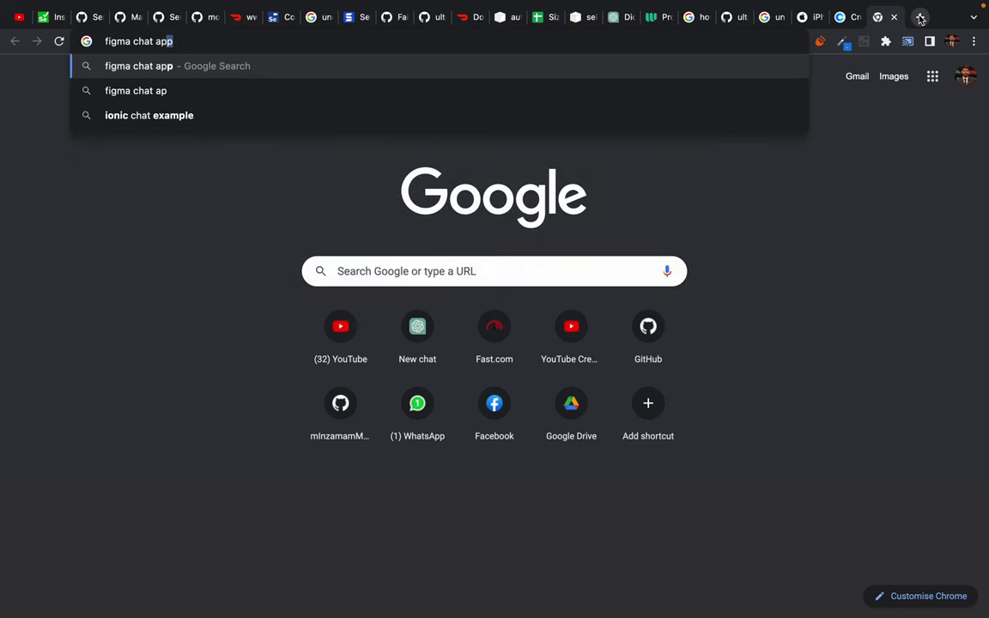
type("p desig")
key("Return")
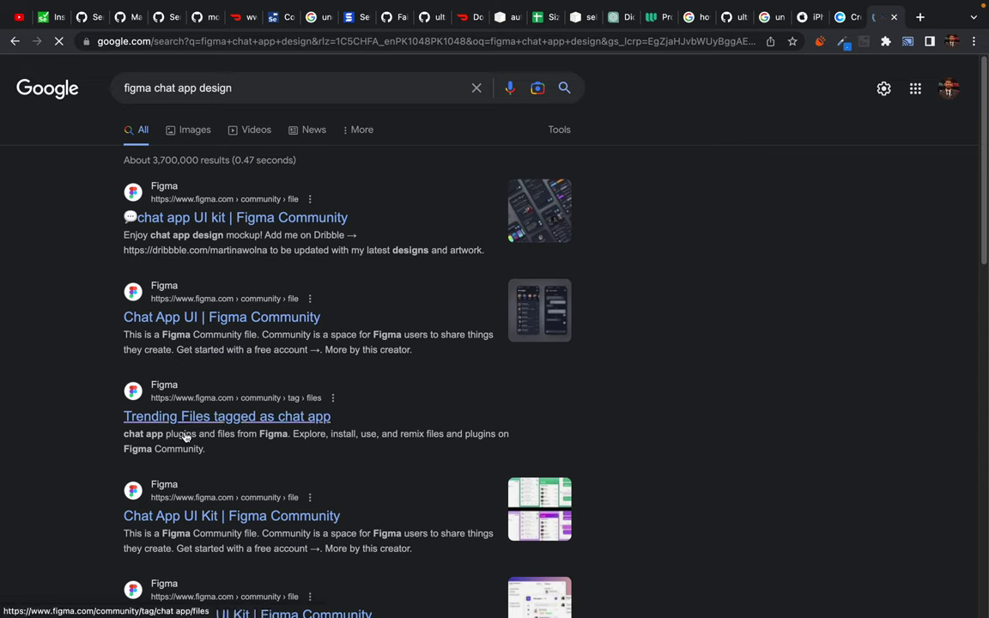
- Change the Google search to "chat app figma"
double_click(138, 87)
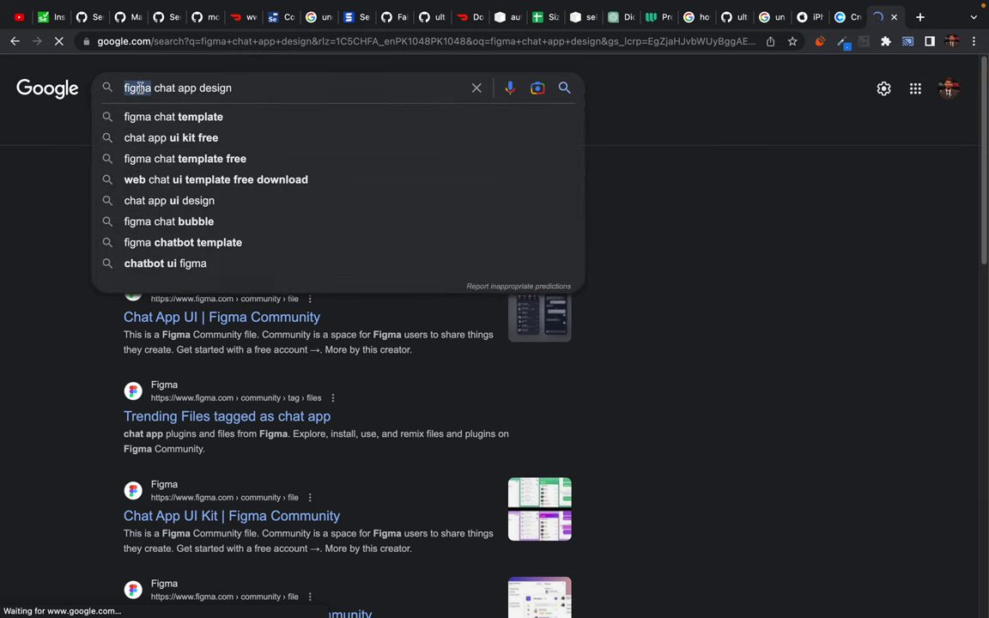
key("BackSpace")
key("Delete")
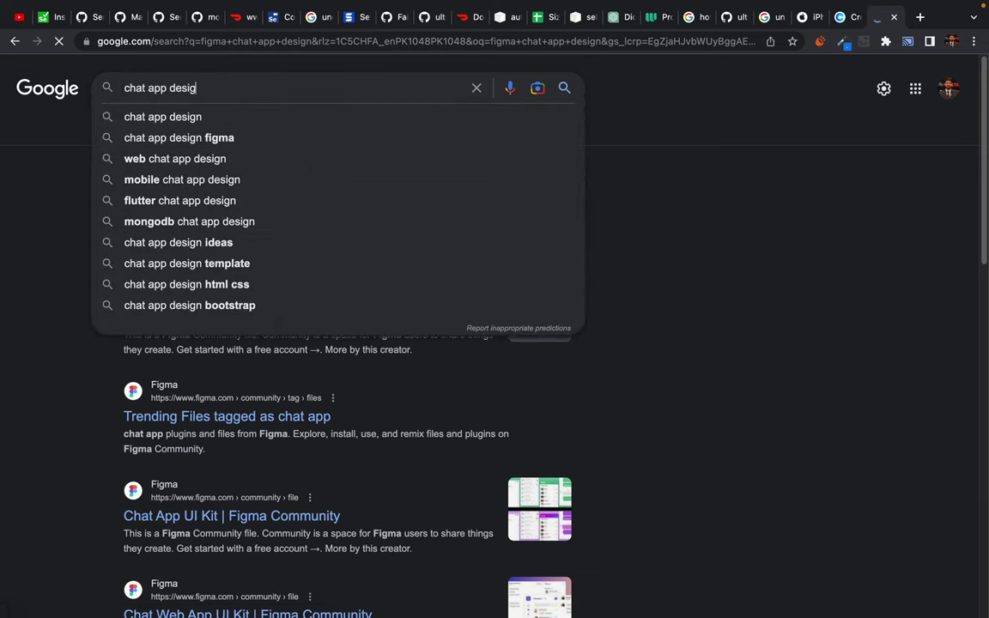
key("BackSpace")
type("figma")
key("Return")
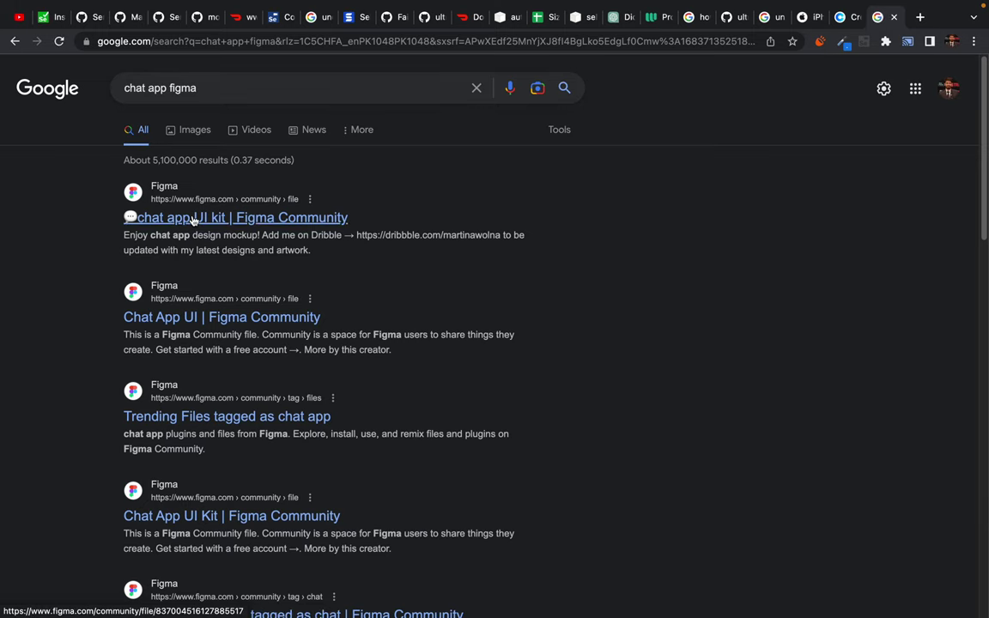
- Skim the chat app results and change the search to "chat screen figma"
scroll(159, 377, "down", 4)
scroll(158, 378, "up", 4)
double_click(157, 87)
type("screen")
key("Return")
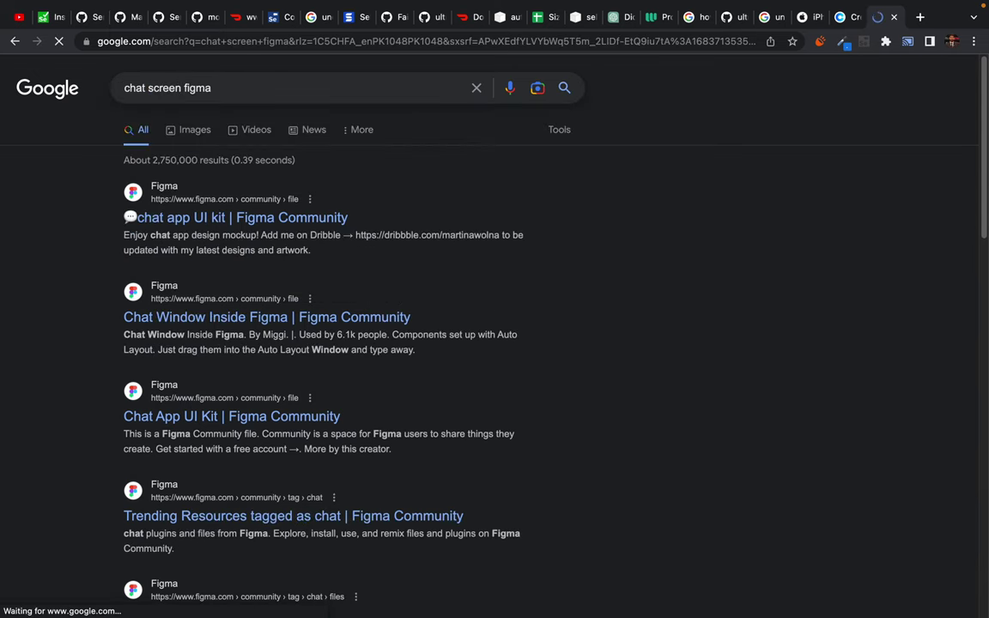
- Search Google for "weather app figma" and open the Weather App UI Design file in Figma Community
double_click(135, 88)
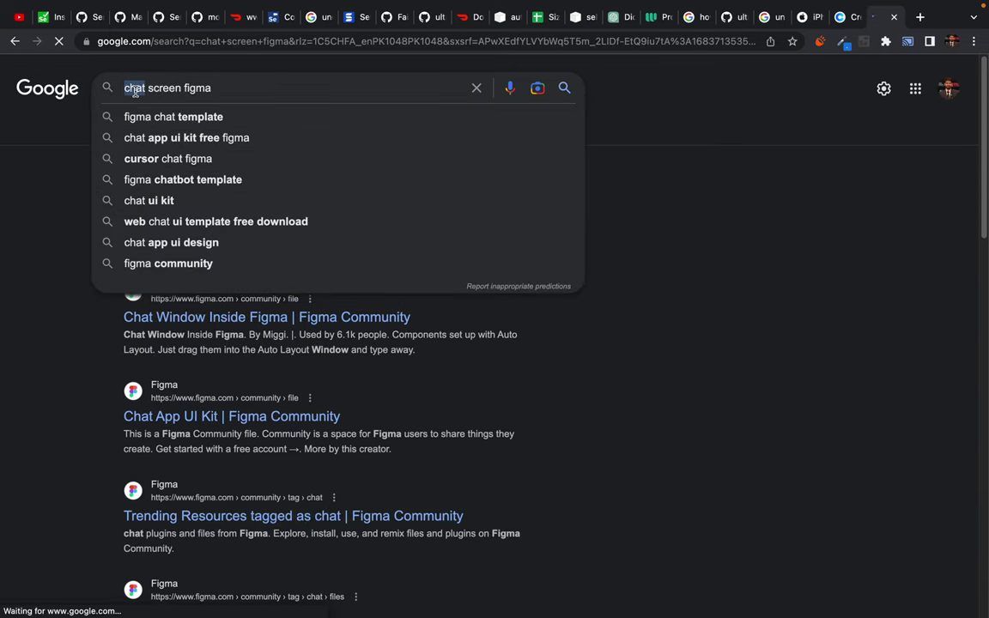
left_click_drag(135, 89, 180, 88)
key("BackSpace")
type("w")
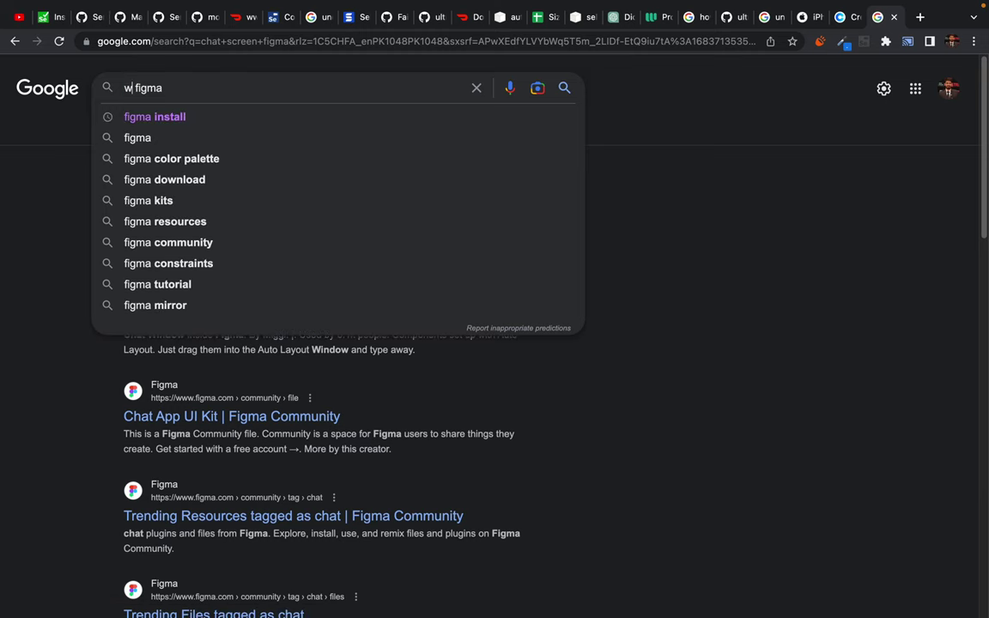
type("eather app")
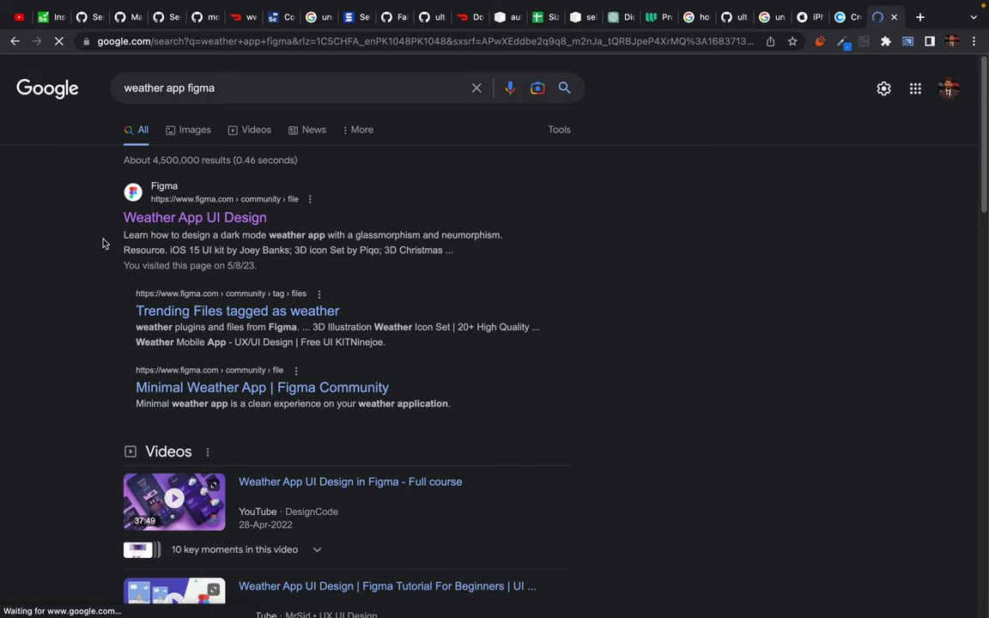
left_click(205, 220)
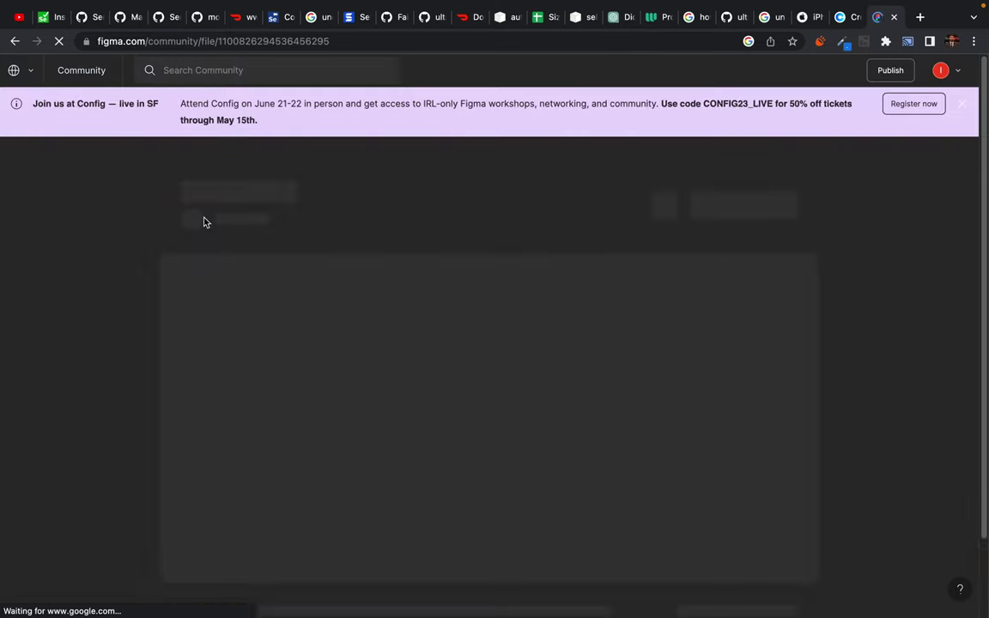
- Examine the Cover page of the Weather App UI Design preview, both close up and zoomed out
scroll(88, 373, "down", 1)
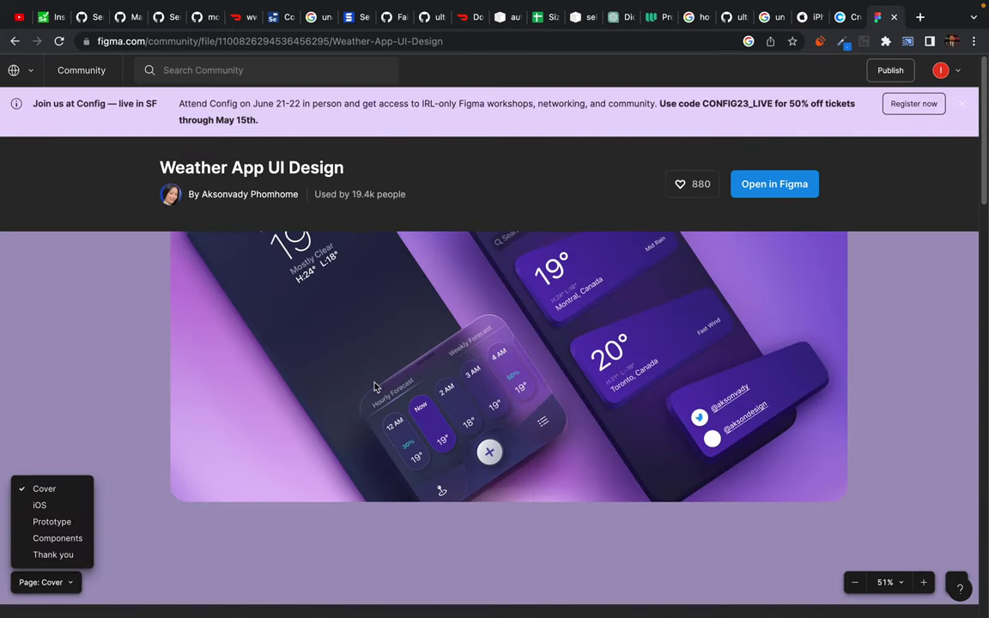
left_click_drag(344, 348, 416, 410)
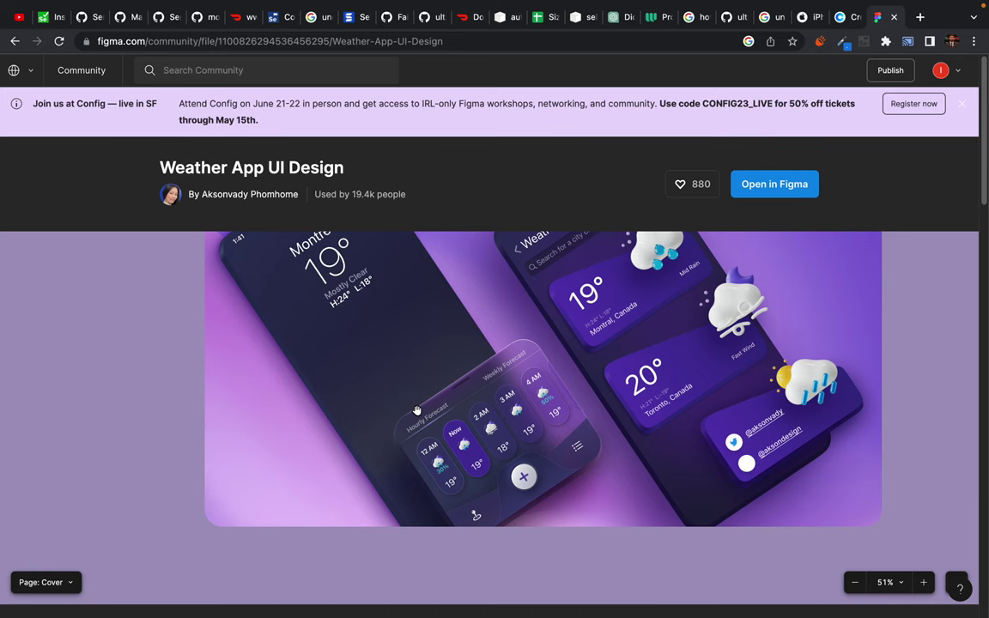
key("minus")
key("minus")
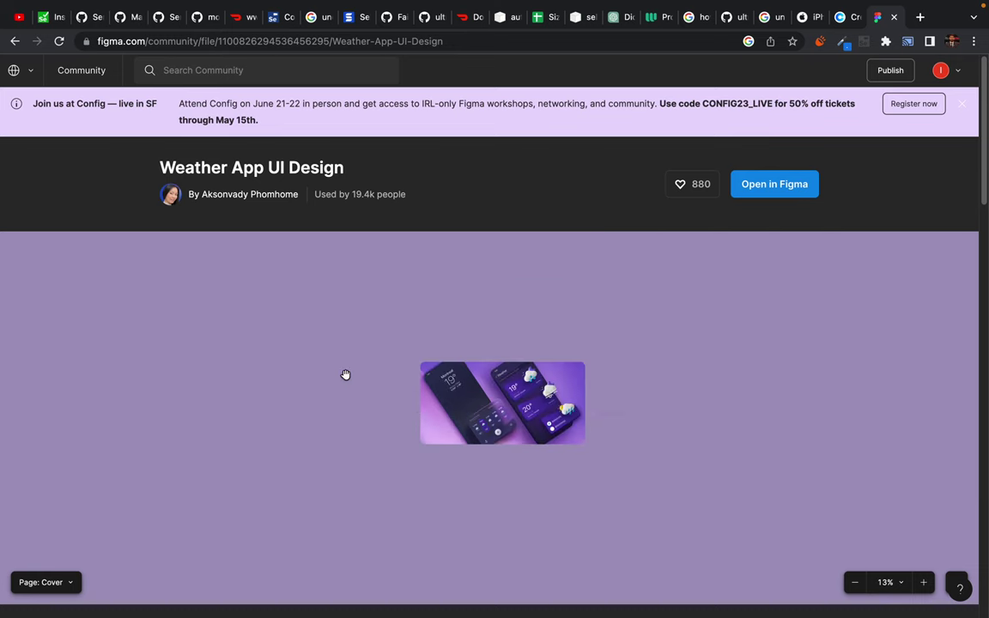
key("plus")
key("plus")
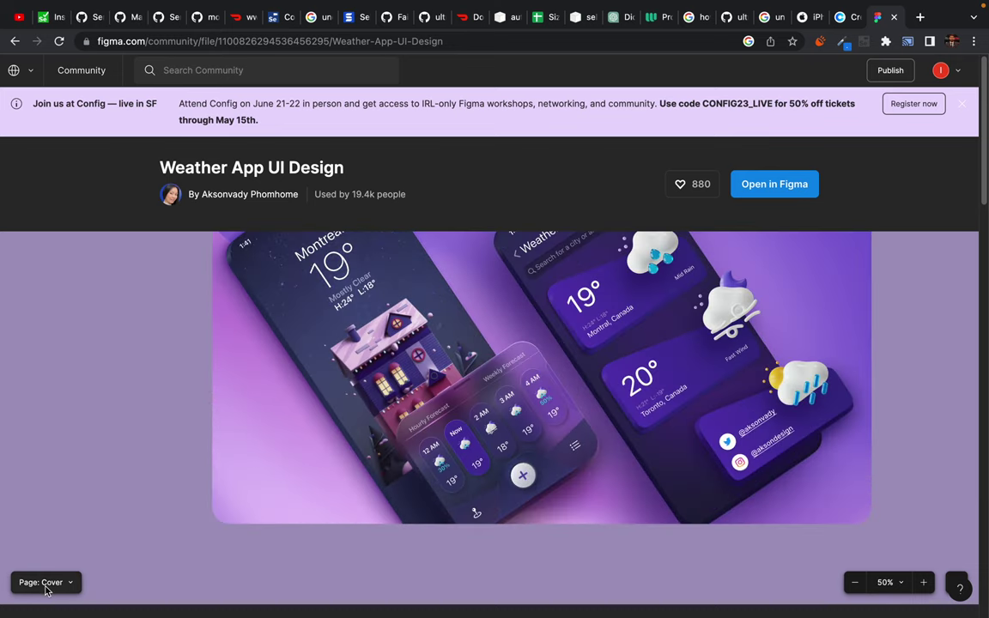
- Show the iOS page of the Weather App UI Design file and view its two phone screens
left_click(47, 582)
left_click(40, 508)
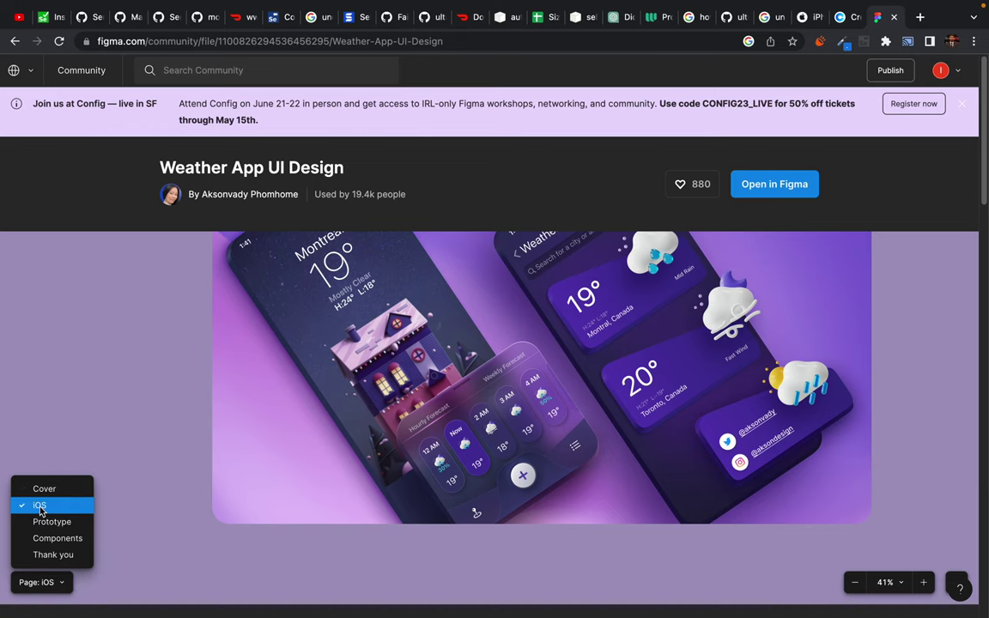
left_click_drag(490, 424, 456, 388)
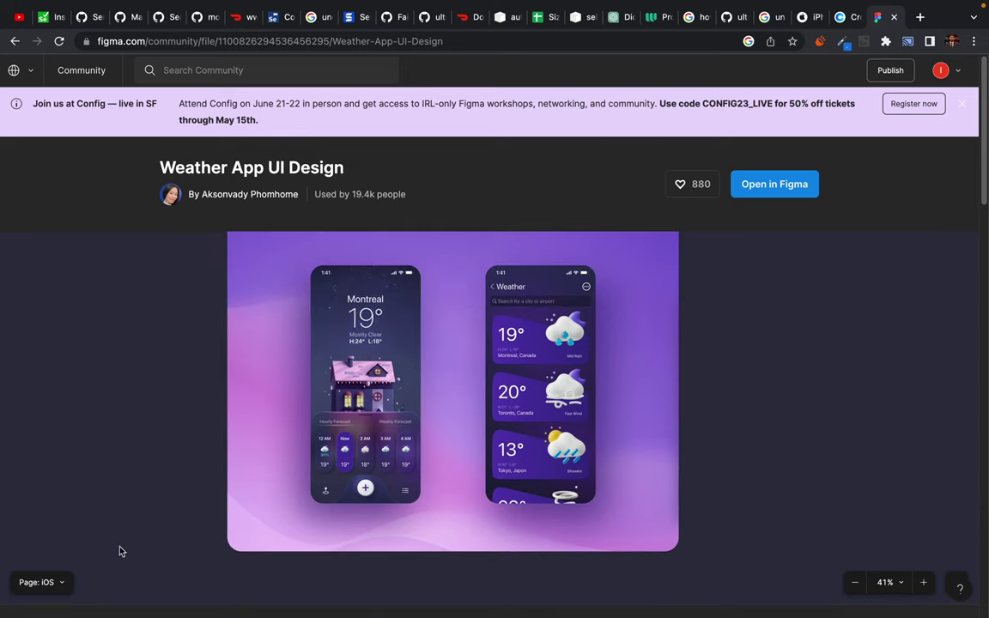
- Show the Prototype page of the design preview and look over its weather screens
left_click(61, 583)
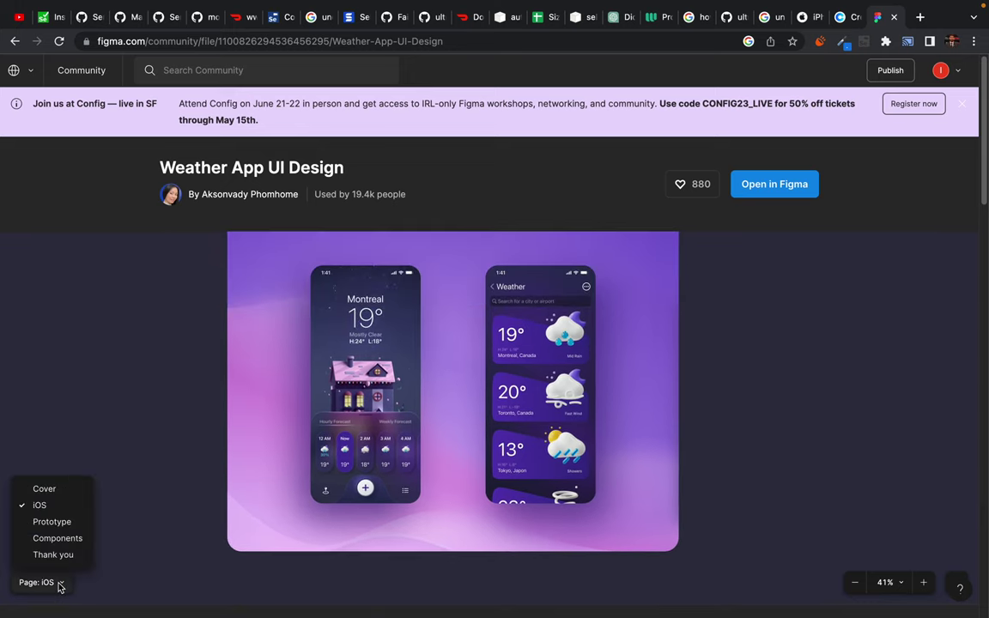
left_click(58, 527)
left_click_drag(300, 435, 240, 299)
scroll(243, 337, "up", 3)
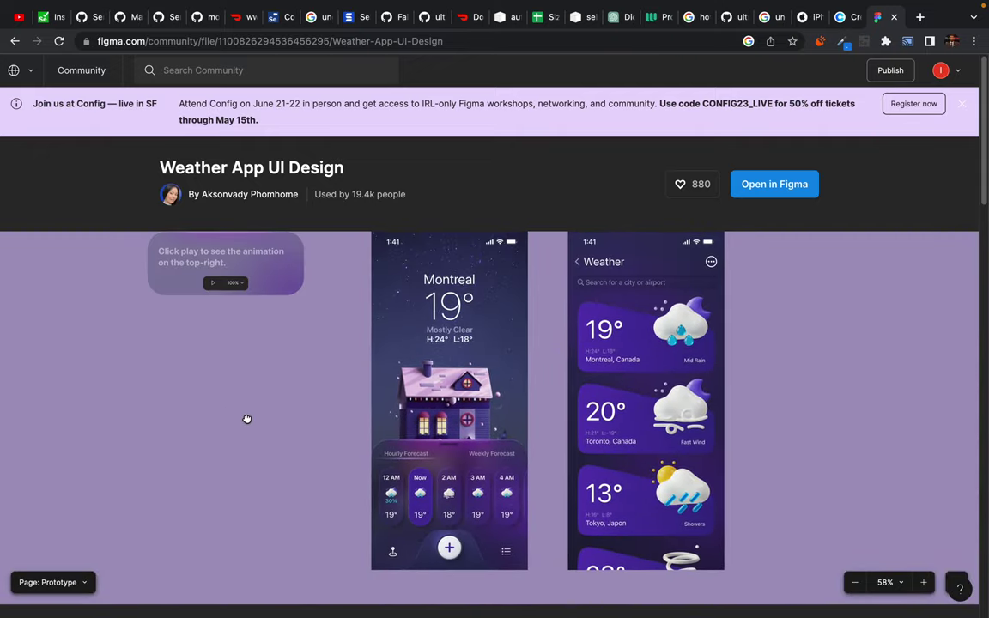
scroll(246, 418, "down", 10)
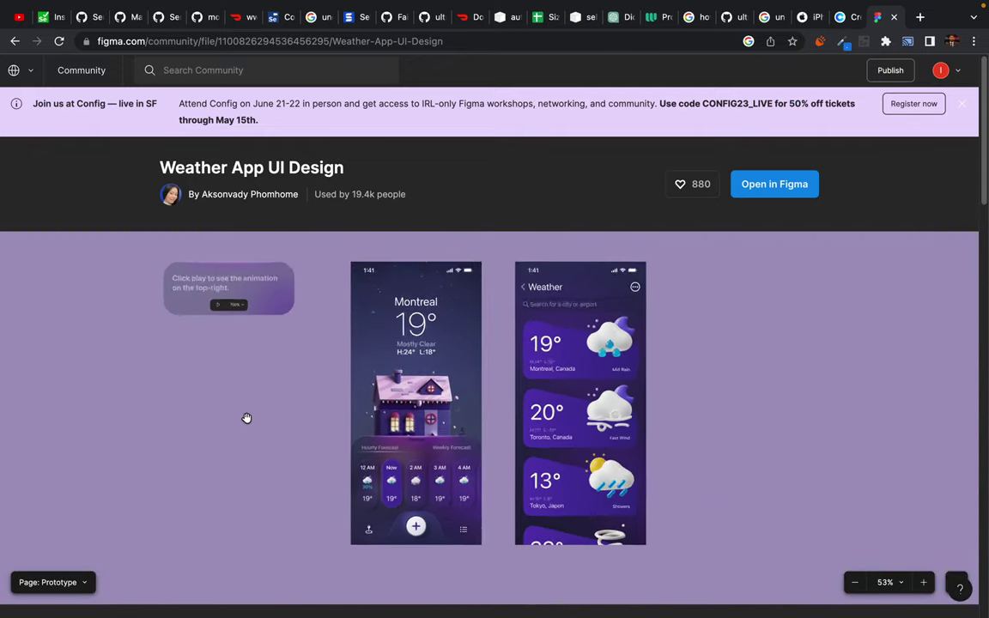
scroll(245, 417, "down", 3)
scroll(245, 417, "left", 3)
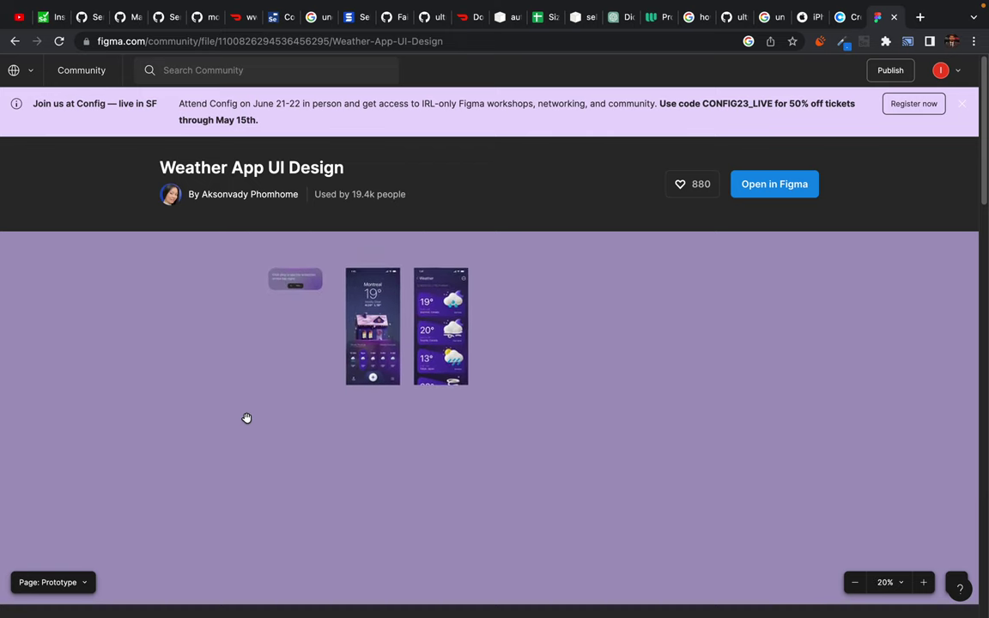
- Open the downloaded abc.png in Preview to examine the exported palette, and return to the Figma Community page in Chrome
key("F11")
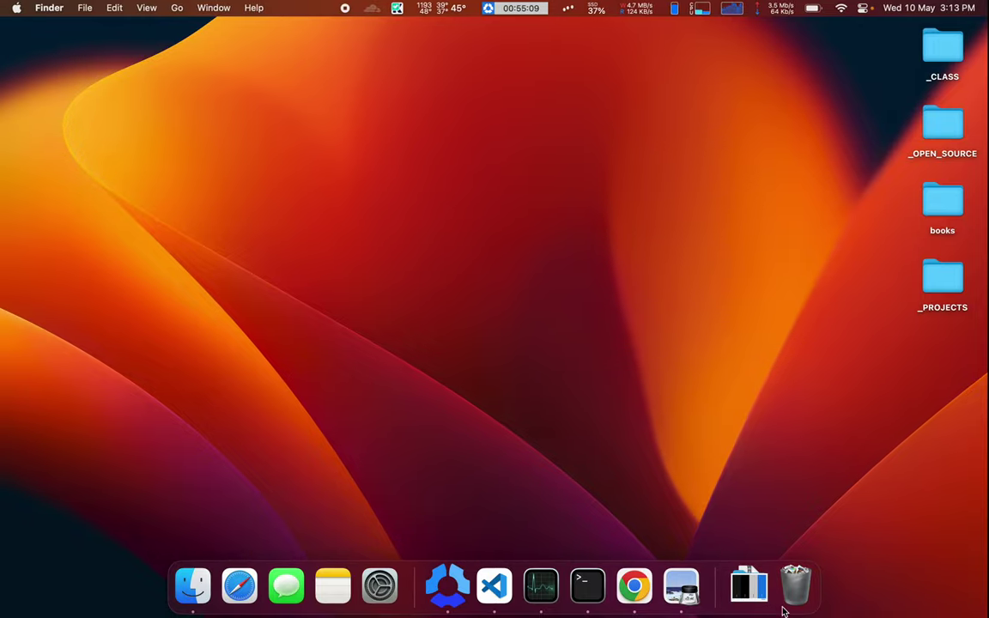
left_click(748, 589)
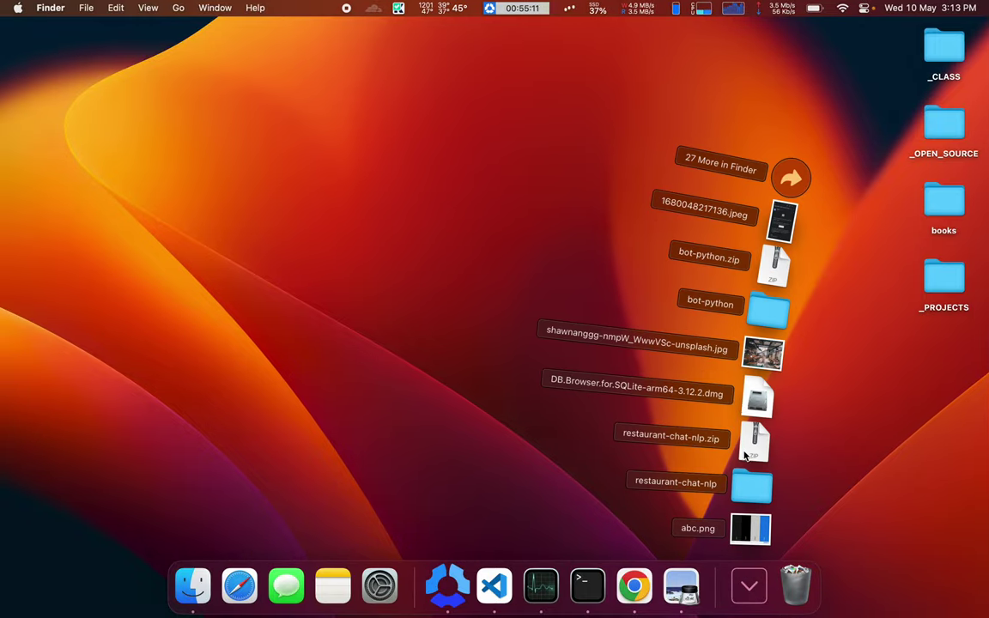
left_click(750, 528)
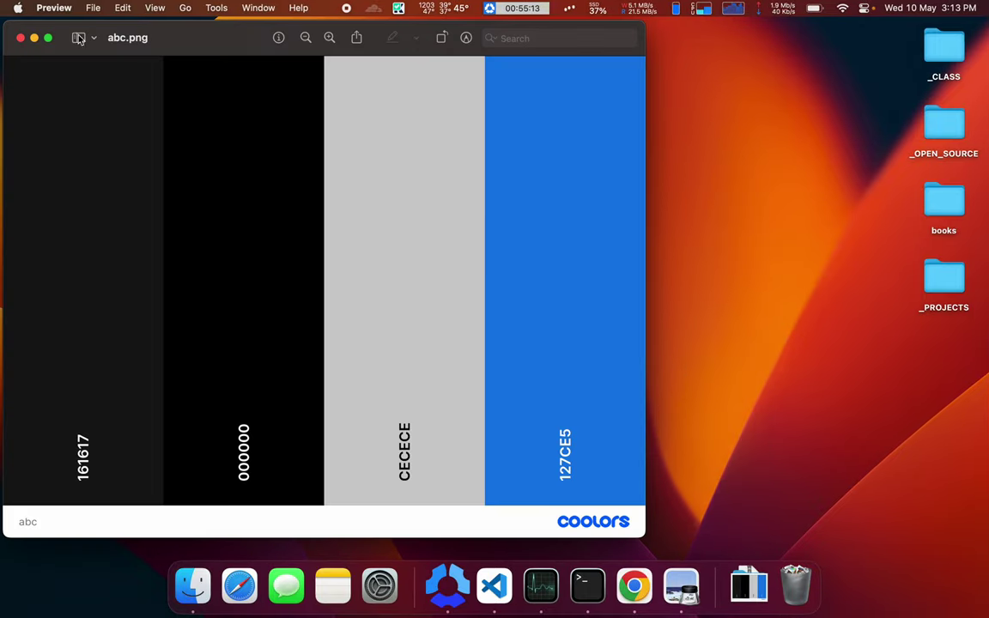
left_click_drag(4, 25, 218, 78)
key("ctrl+Right")
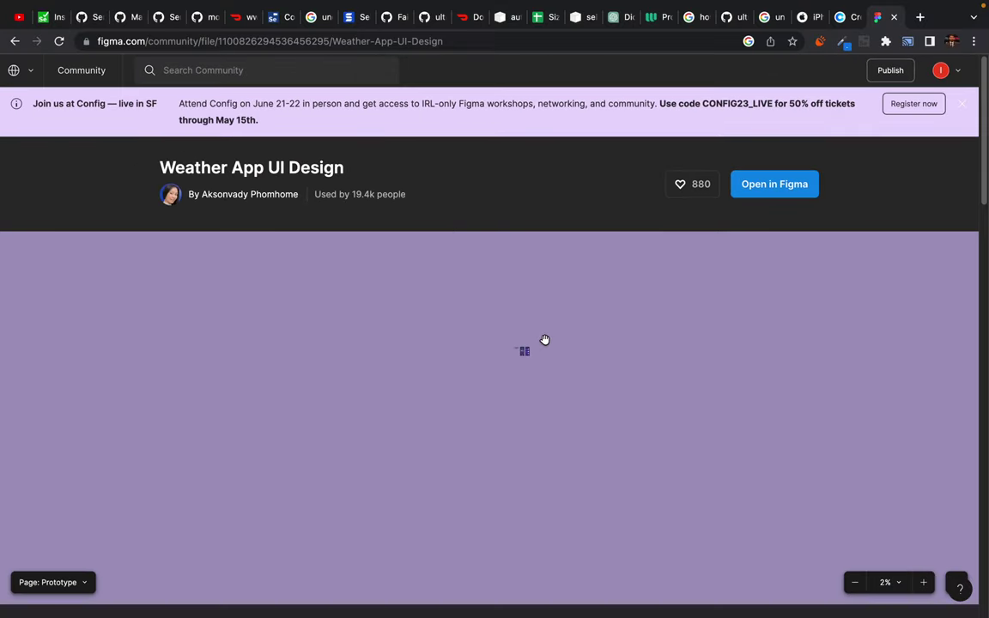
- Examine the Prototype page's Montreal weather screen and city cards up close
scroll(541, 355, "up", 5)
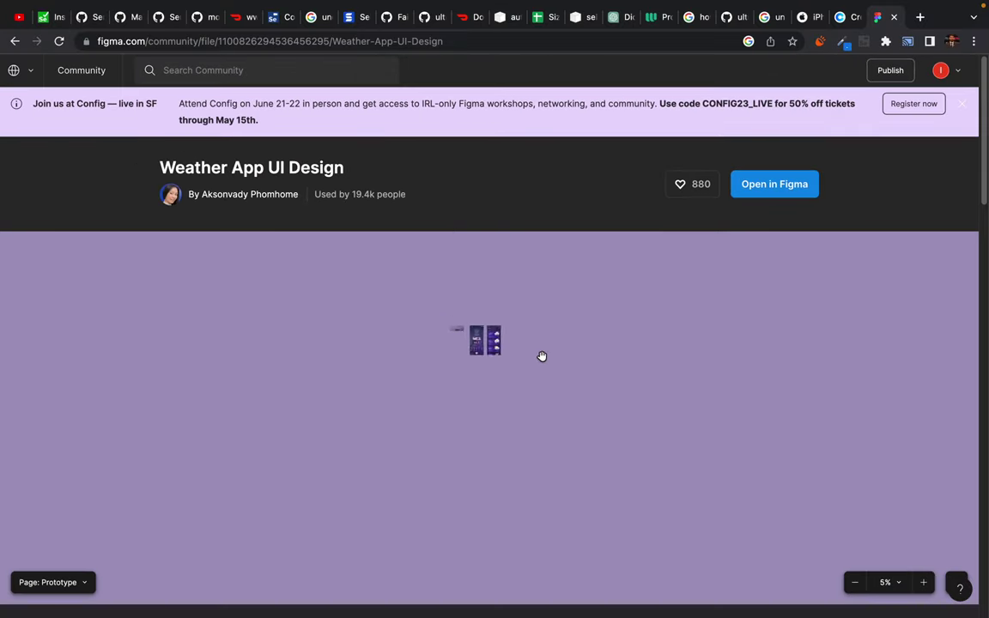
scroll(353, 301, "up", 10)
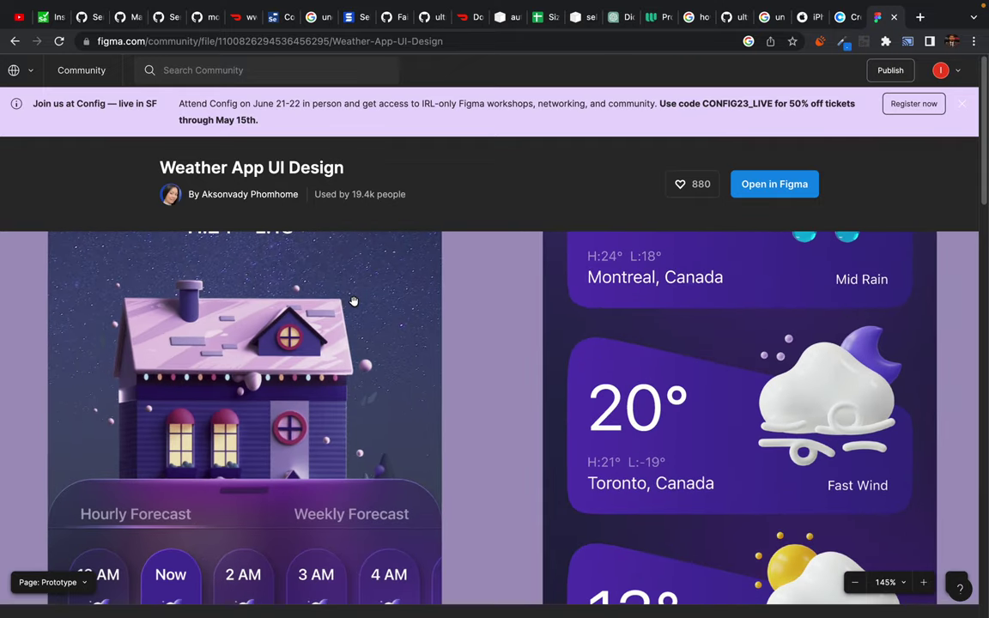
scroll(237, 334, "left", 3)
scroll(237, 334, "up", 3)
scroll(237, 334, "left", 1)
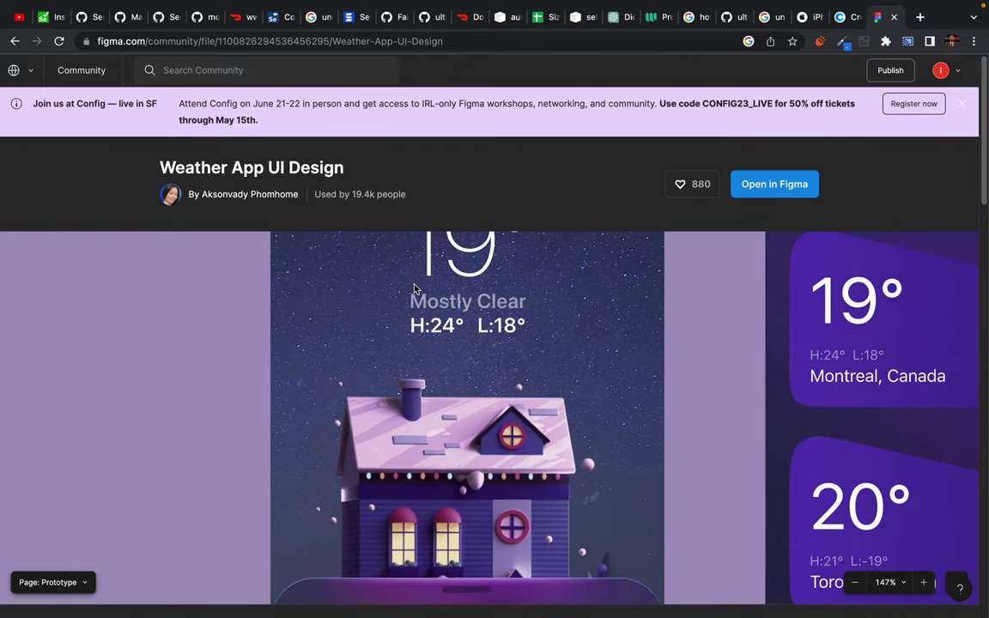
scroll(398, 297, "up", 1)
scroll(398, 297, "right", 1)
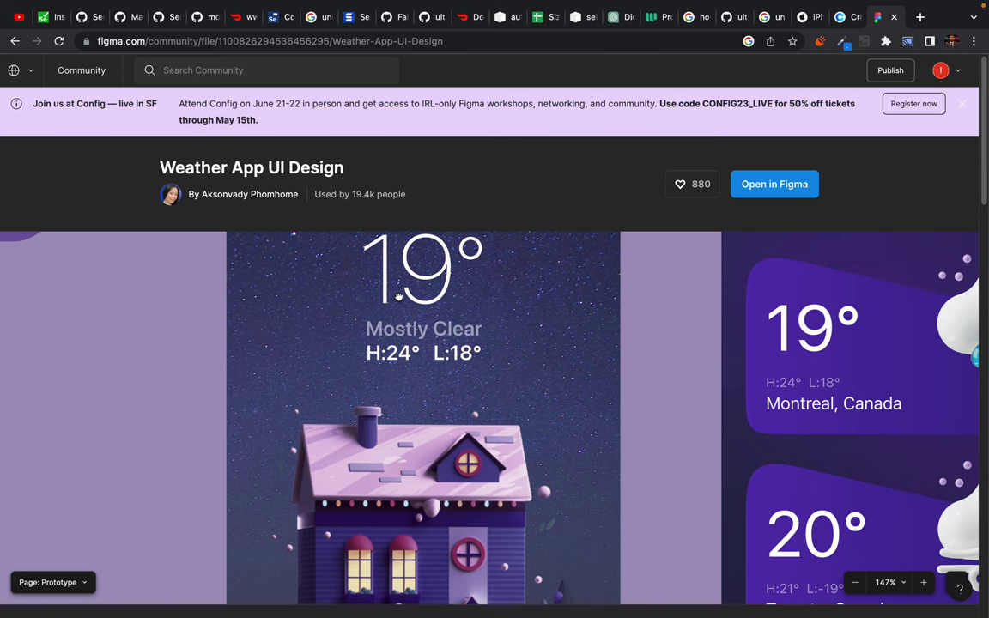
- Show the Components page and examine its Light, Dark, gradient and solid color swatches with their hex codes
left_click(79, 583)
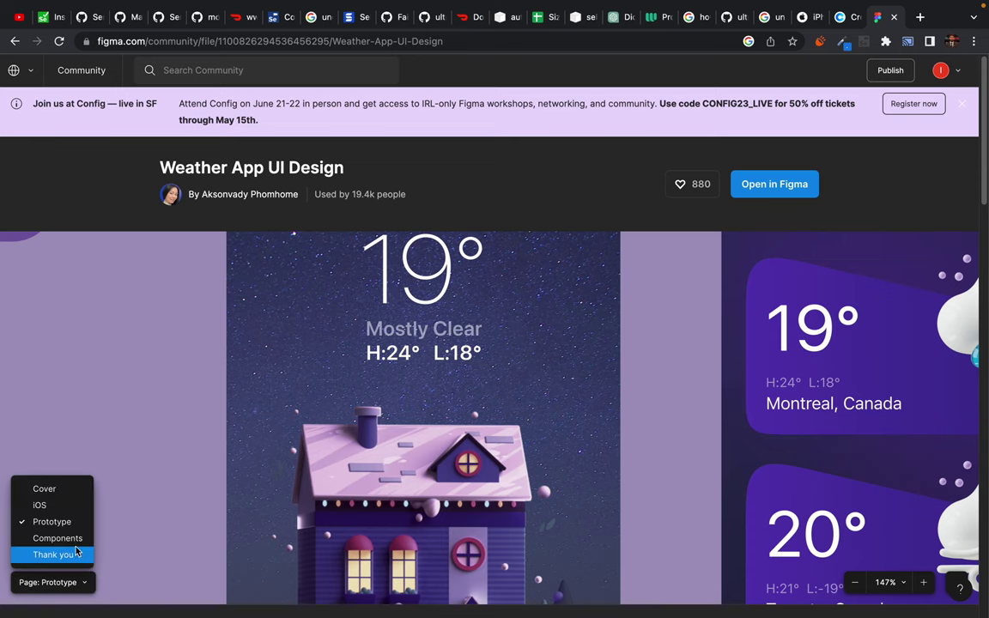
left_click(69, 538)
left_click_drag(322, 422, 349, 415)
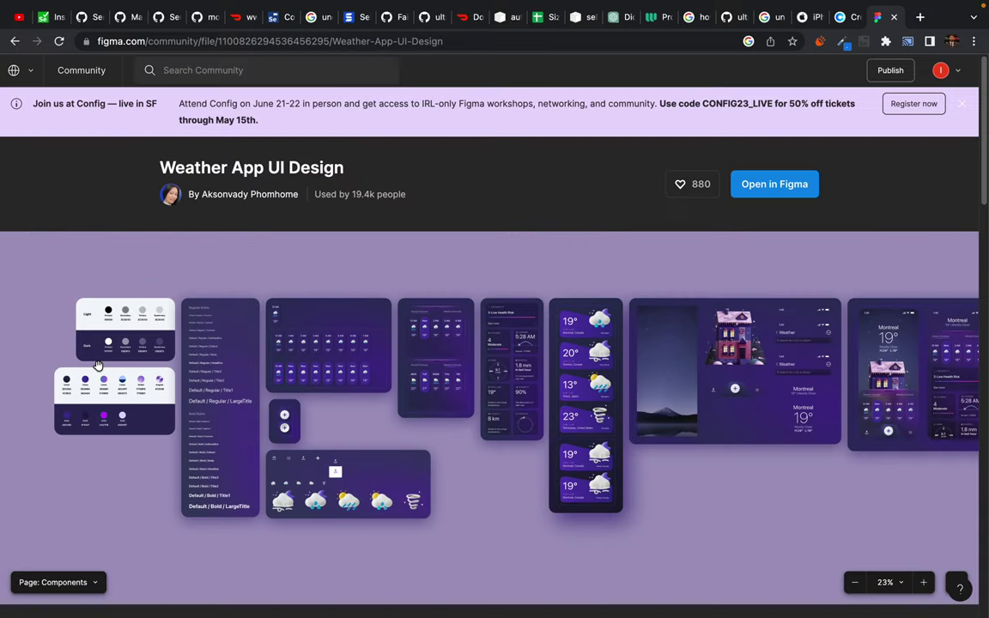
scroll(45, 365, "up", 2)
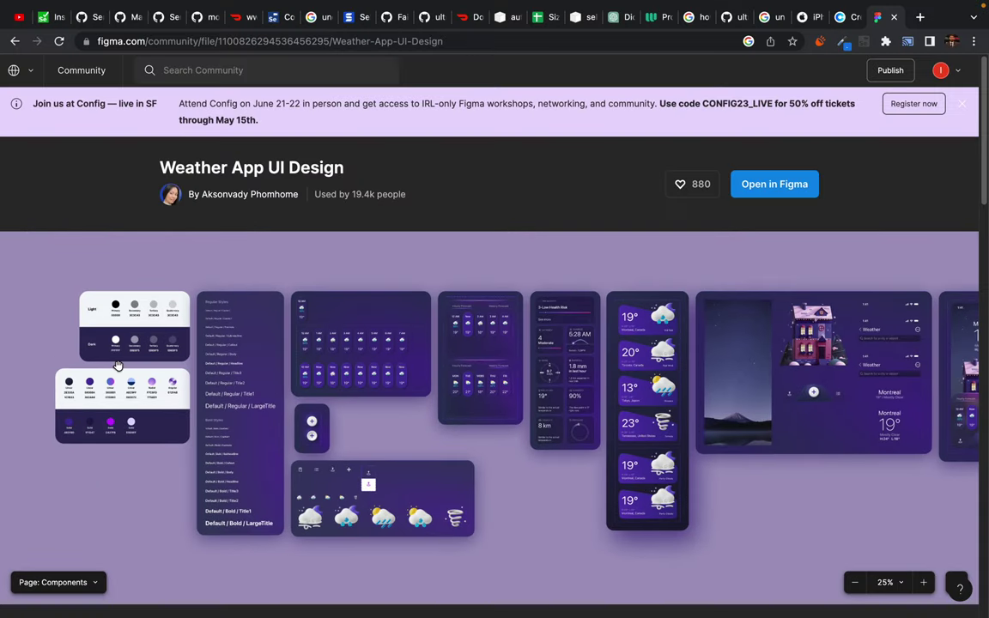
scroll(107, 358, "up", 5)
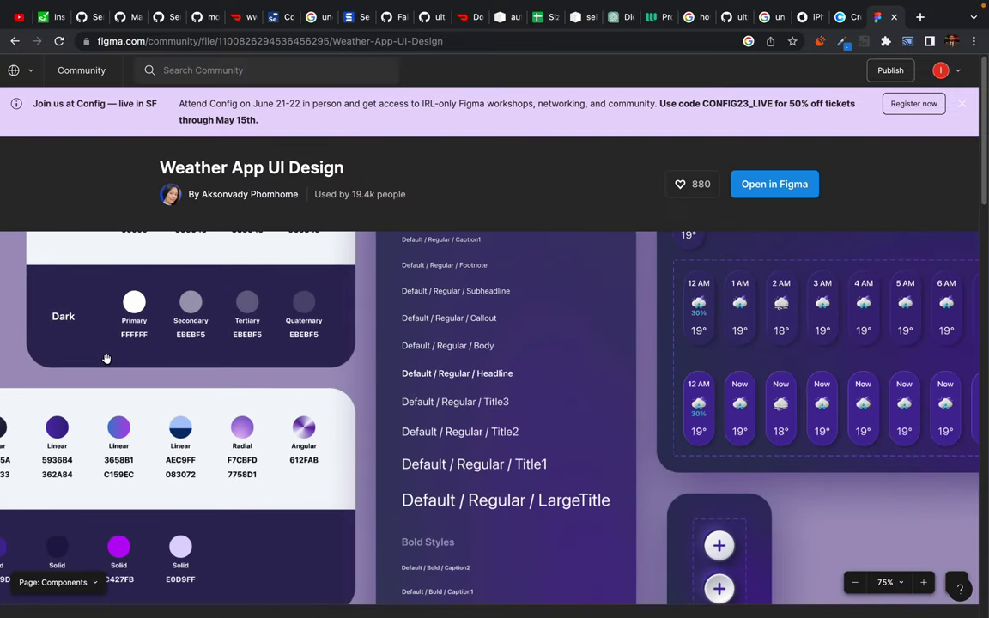
scroll(106, 358, "left", 5)
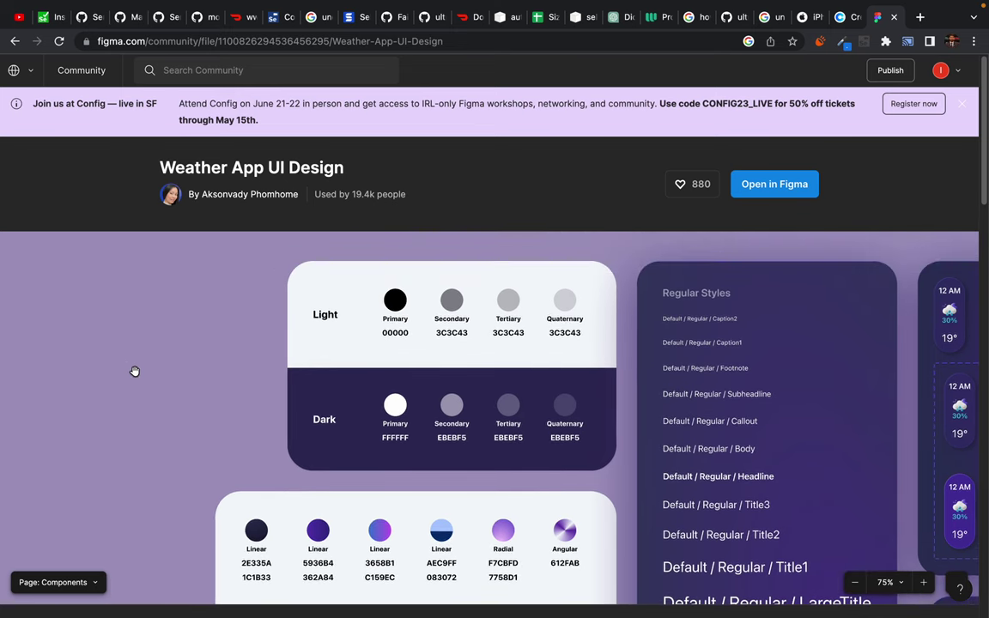
- Compare the Light and Dark text color sets with the gradient and solid swatches on the Components page
scroll(149, 393, "down", 1)
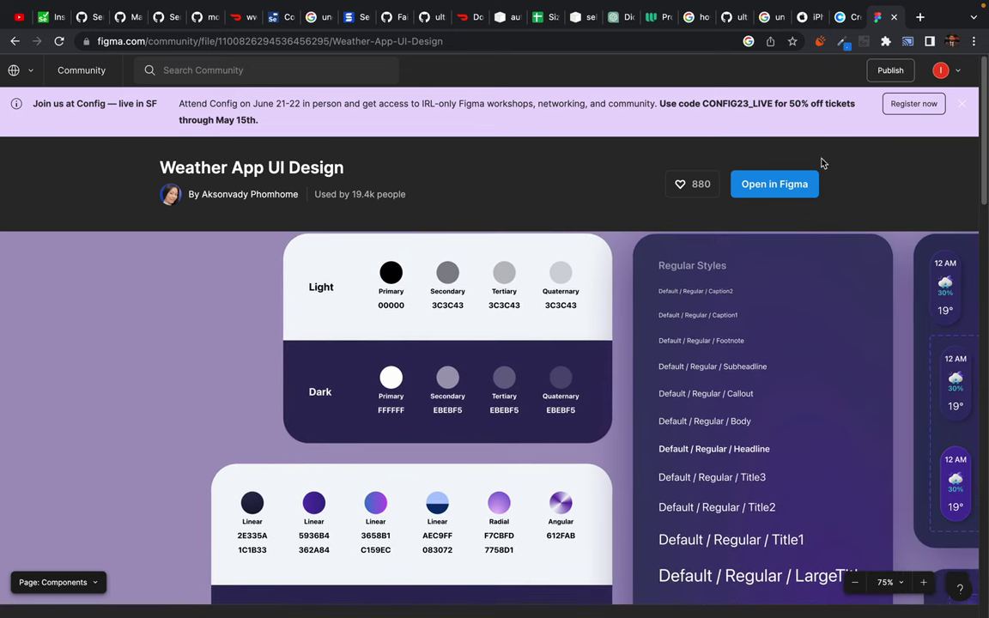
scroll(150, 326, "down", 2)
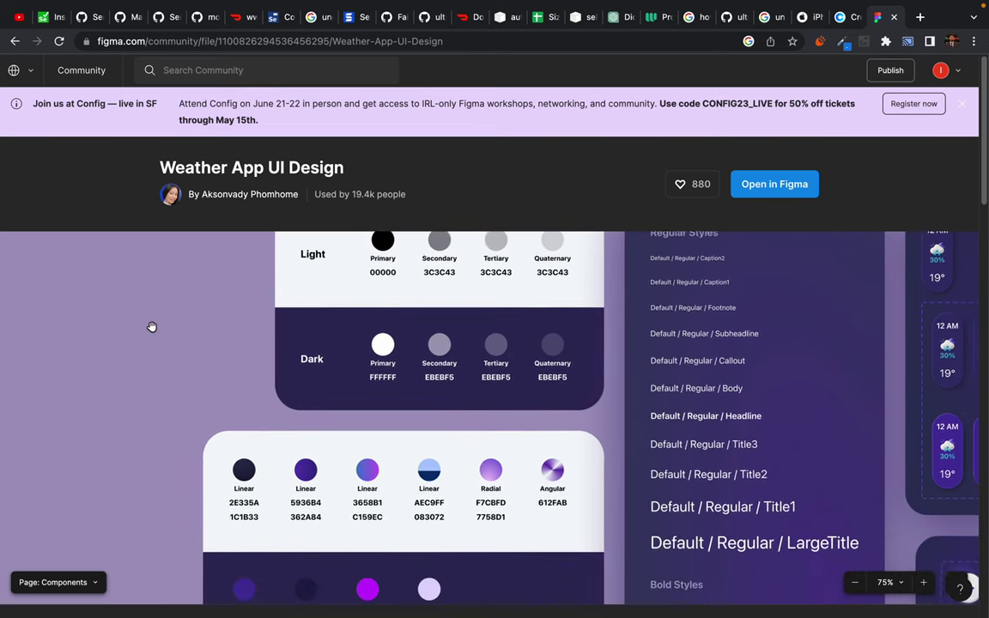
scroll(151, 326, "up", 3)
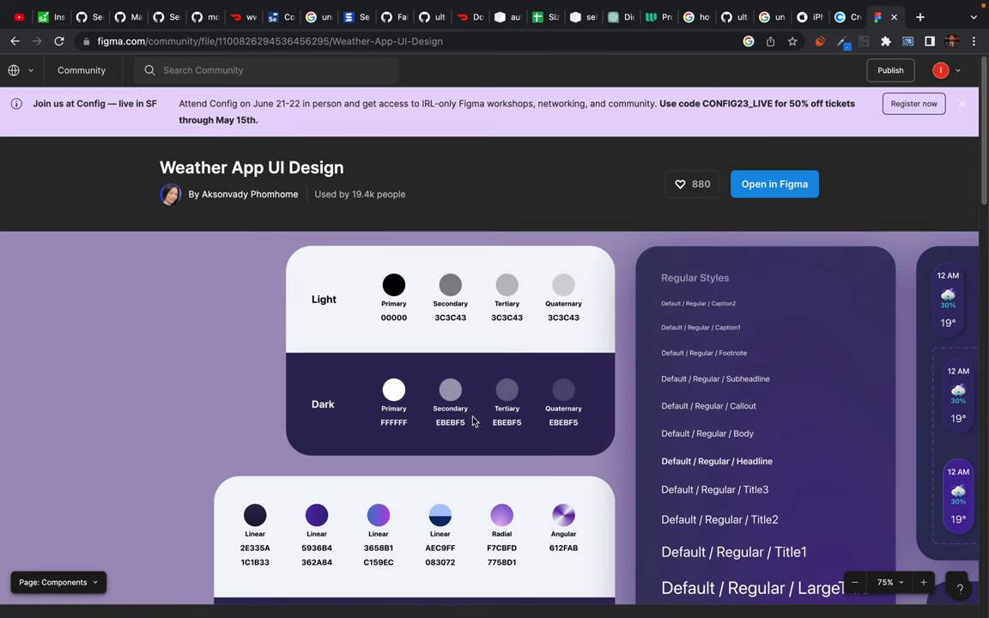
scroll(600, 353, "right", 2)
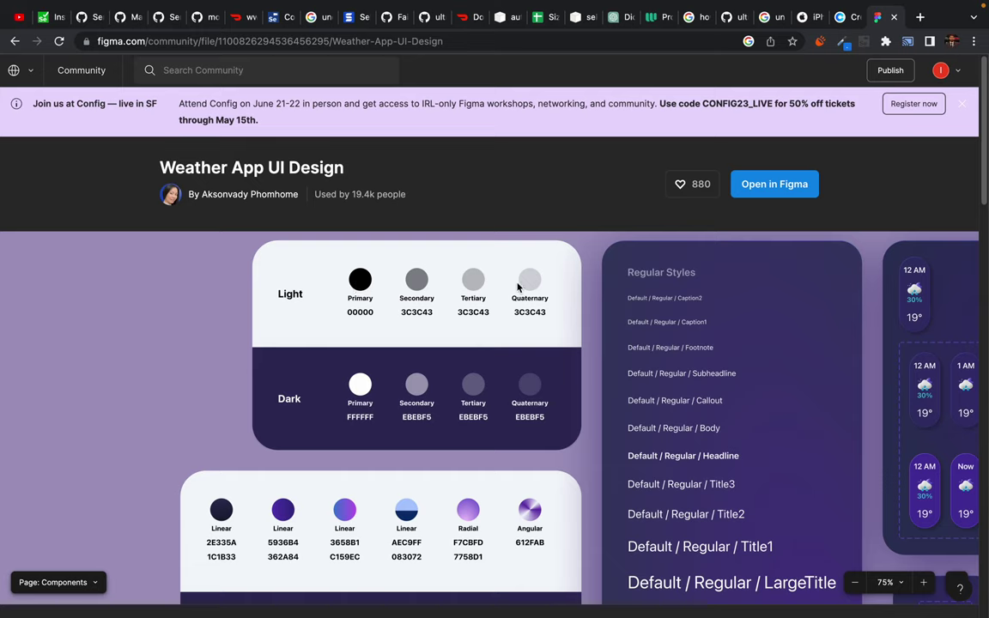
scroll(180, 407, "down", 5)
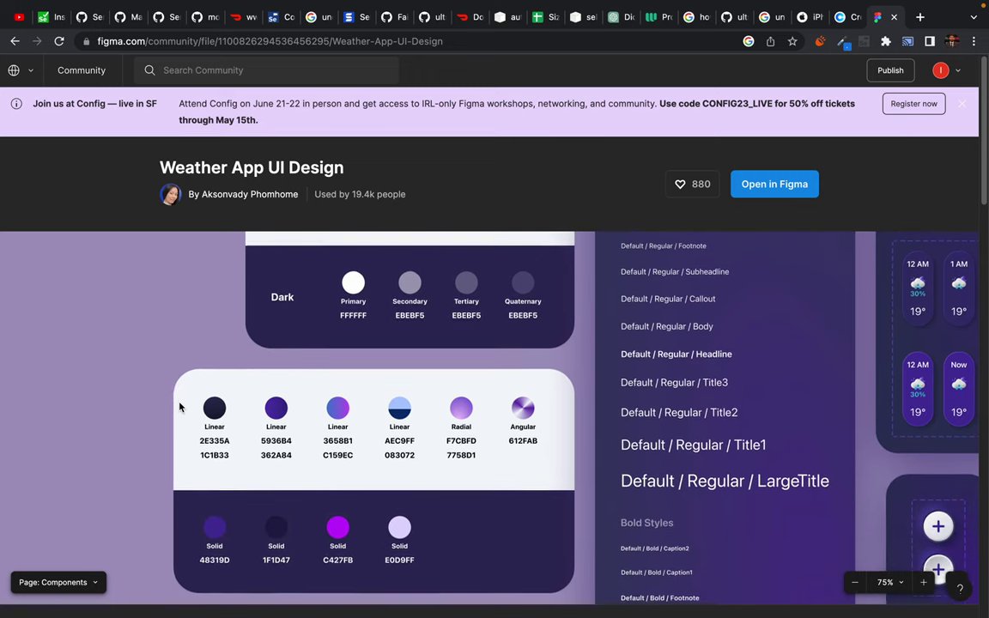
scroll(182, 406, "down", 1)
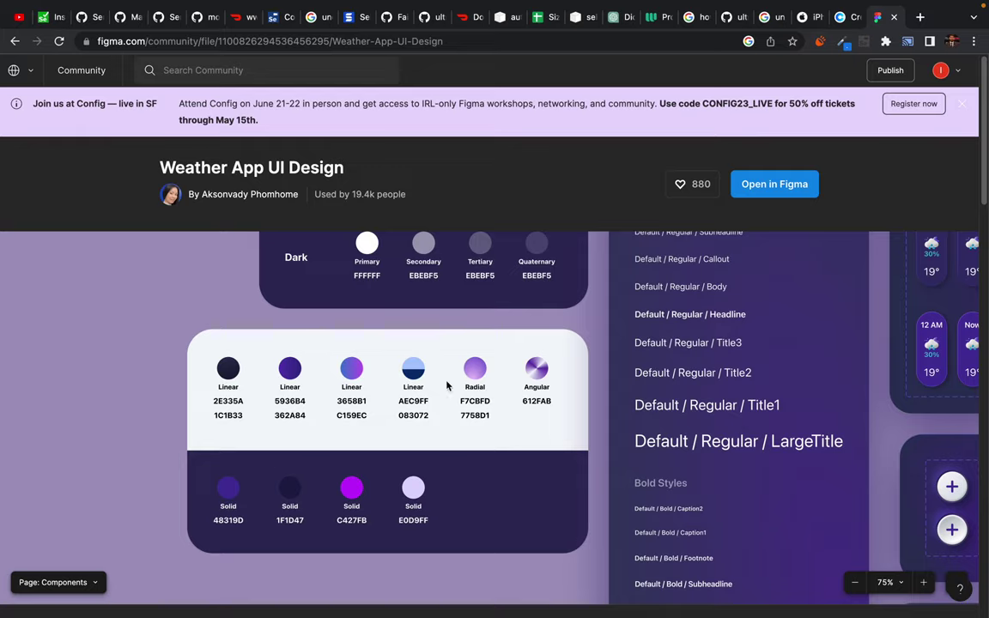
- Look over the Components page's Regular text styles, hourly and weekly forecast components and weather widgets
scroll(451, 383, "right", 10)
scroll(451, 383, "up", 5)
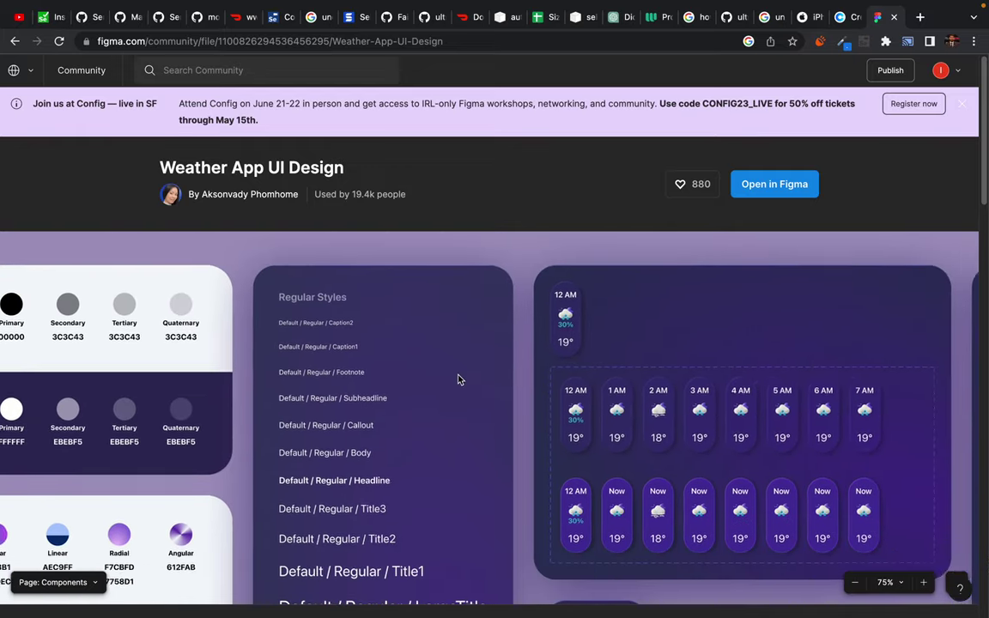
scroll(458, 379, "right", 15)
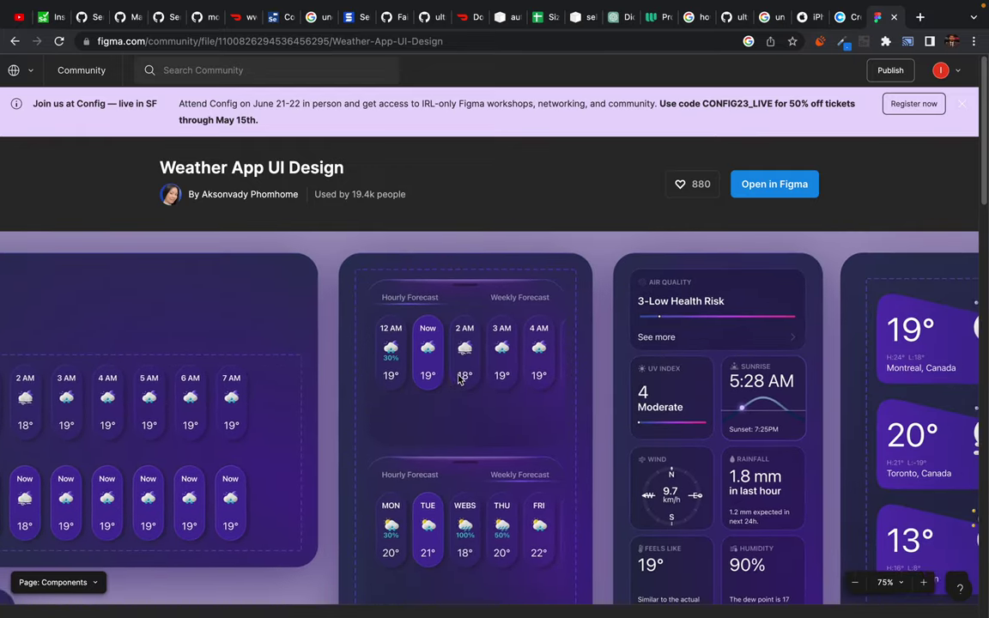
scroll(458, 380, "right", 4)
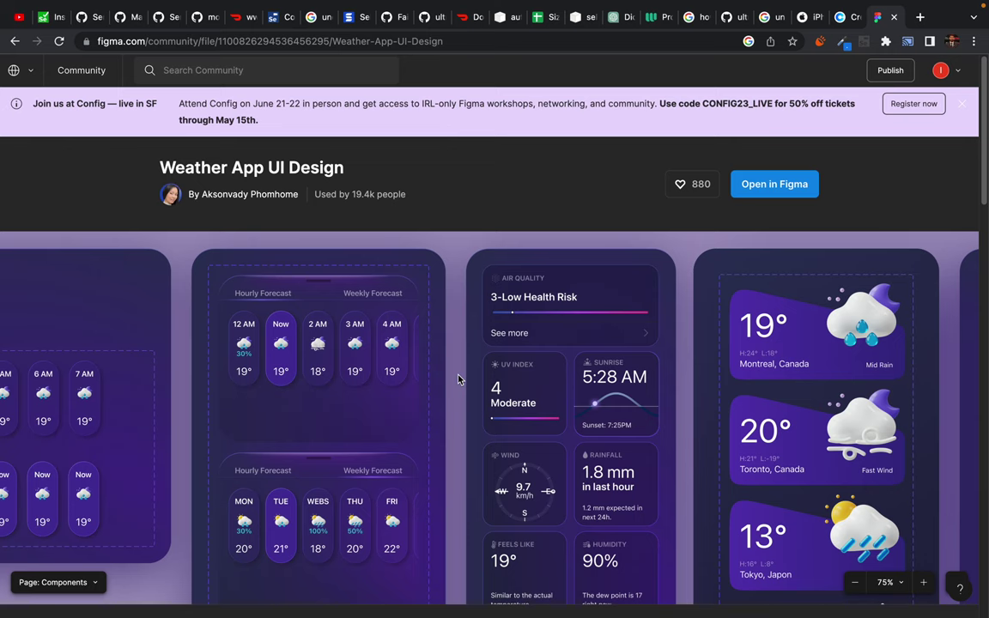
scroll(480, 335, "up", 2)
scroll(494, 364, "down", 2)
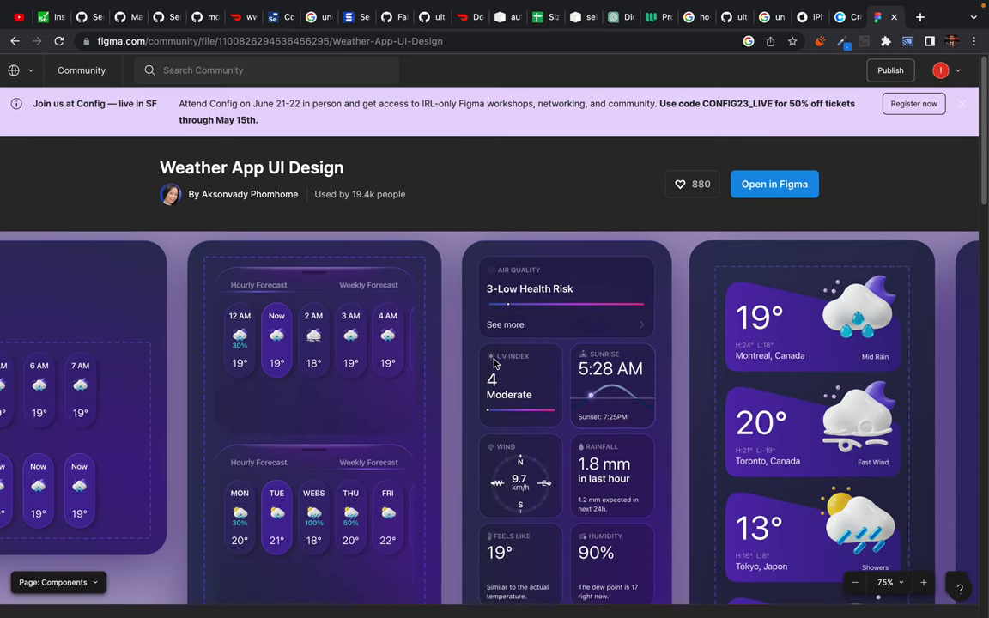
- Examine the air quality widgets, city cards, night-sky background, house illustration and navigation components at a smaller scale
scroll(493, 364, "down", 3)
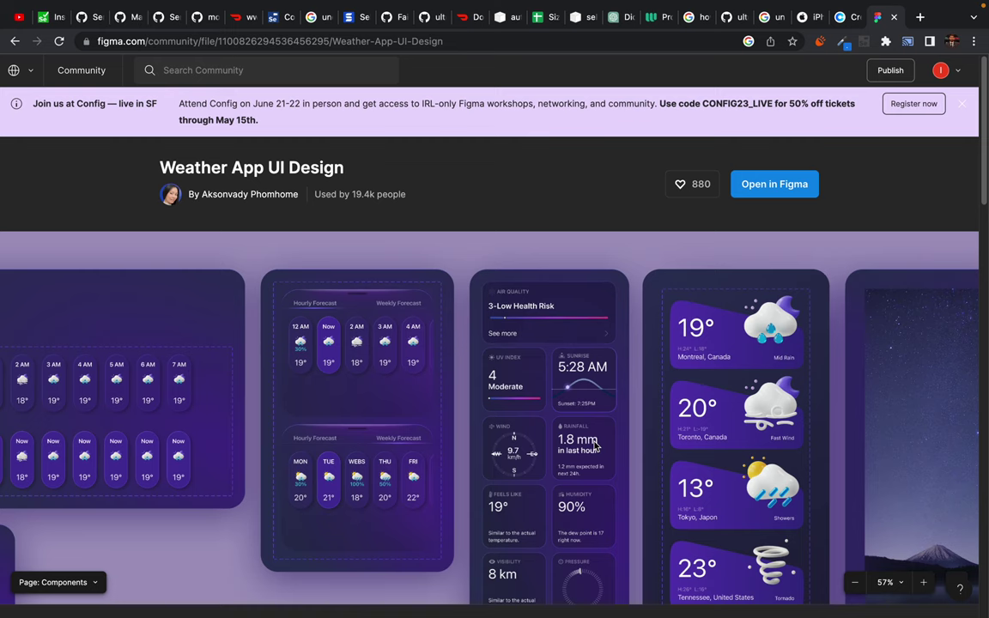
scroll(594, 446, "down", 1)
scroll(594, 446, "right", 3)
scroll(594, 446, "up", 2)
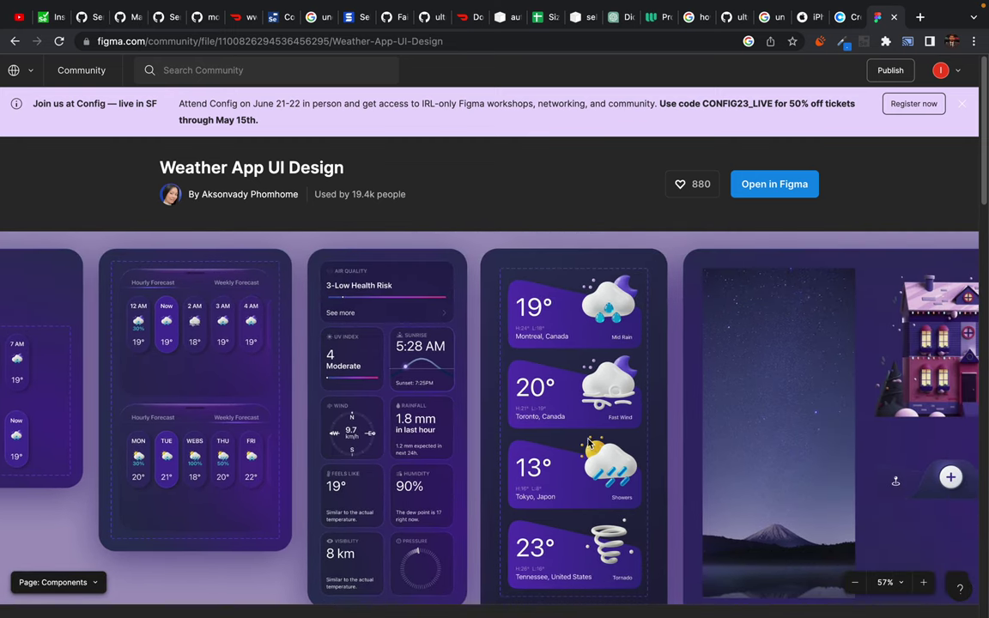
scroll(765, 466, "down", 1)
scroll(766, 466, "right", 5)
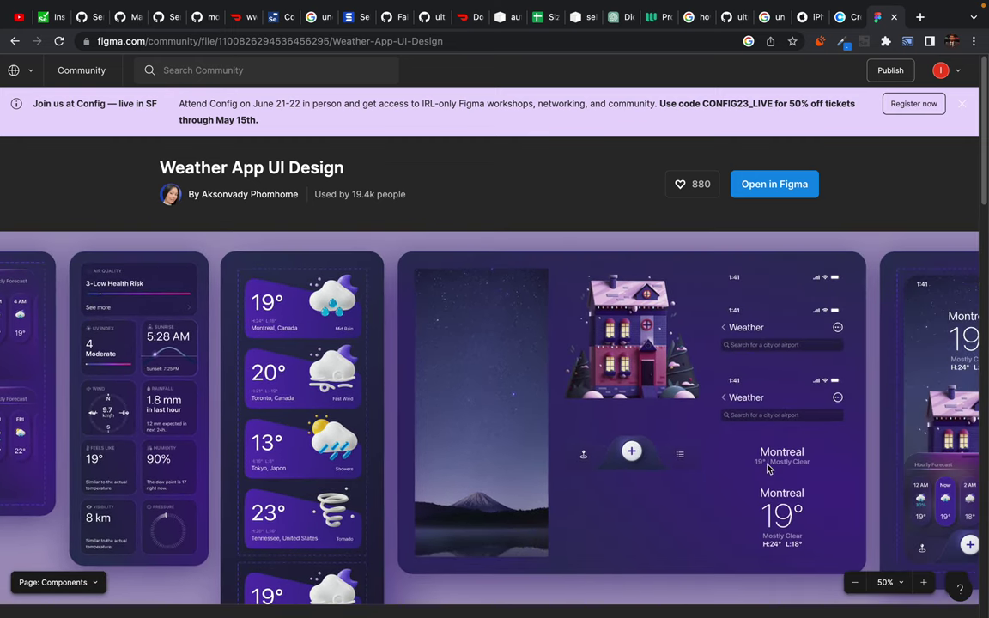
left_click_drag(449, 382, 410, 382)
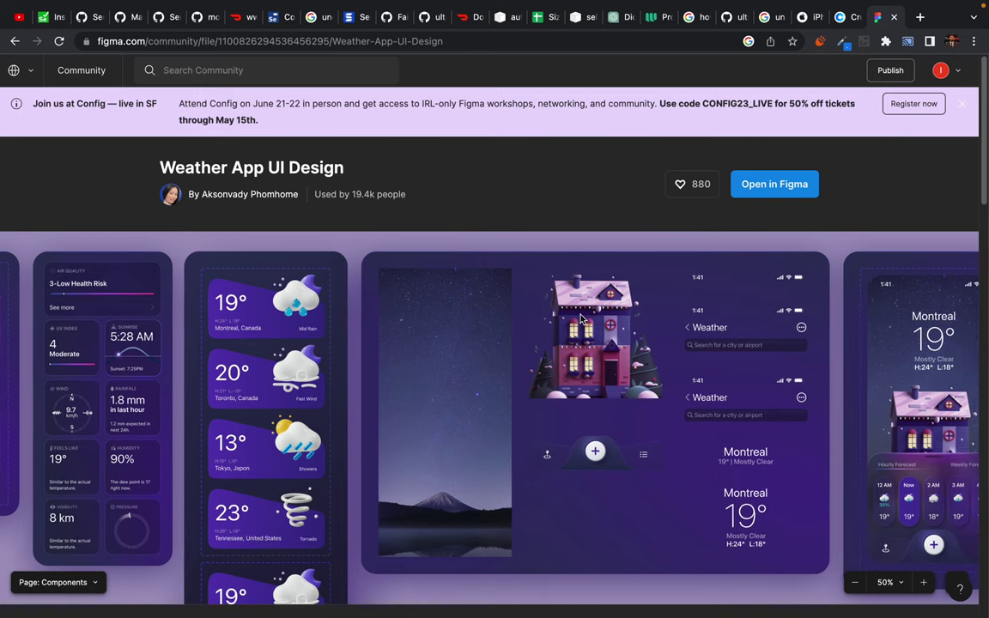
scroll(766, 380, "right", 2)
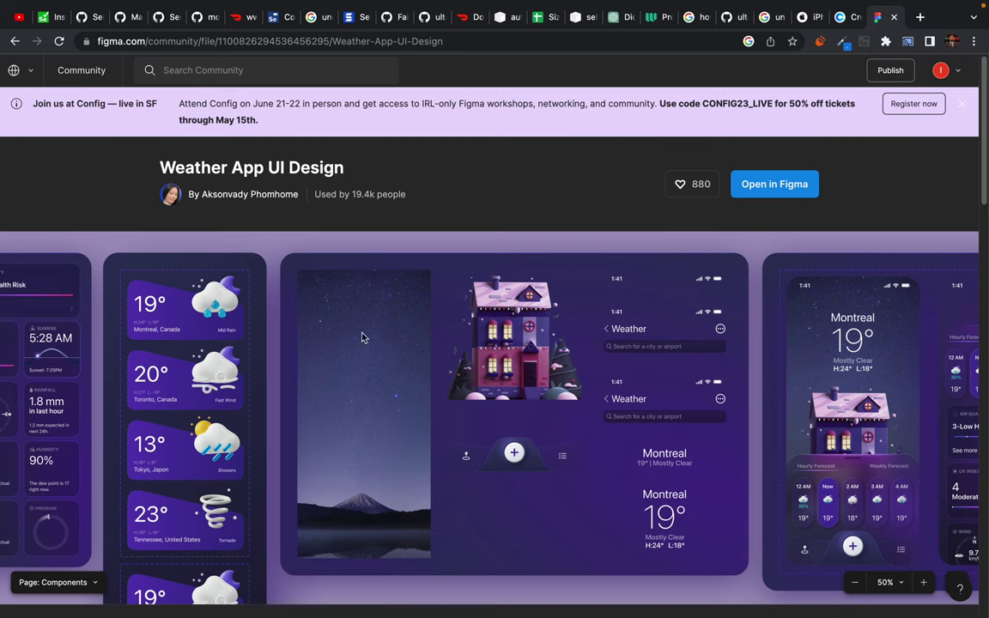
scroll(174, 323, "left", 5)
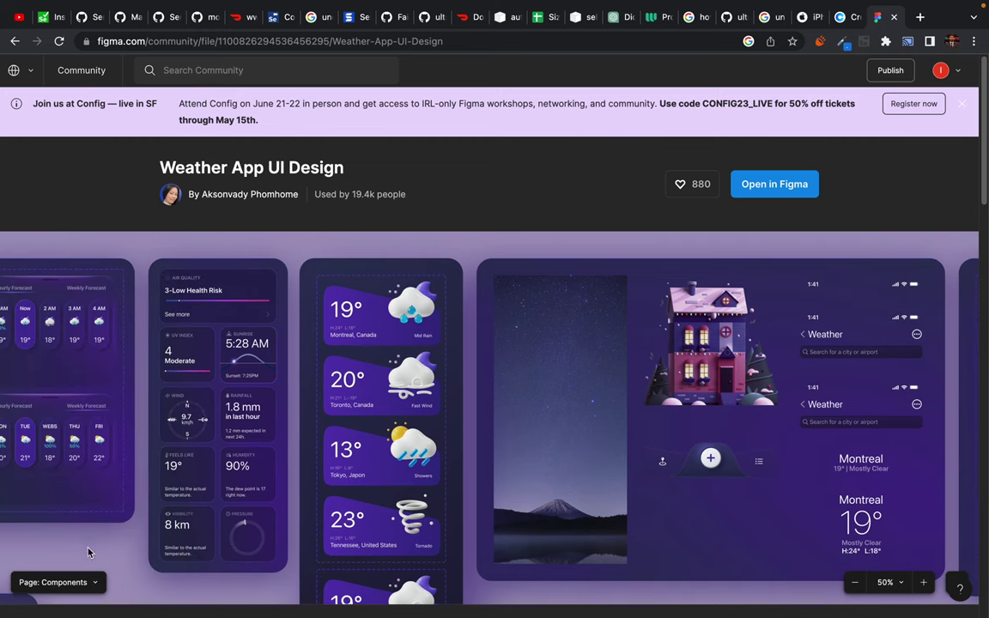
- Show the iOS page of the design preview and examine its city weather cards up close
left_click(58, 582)
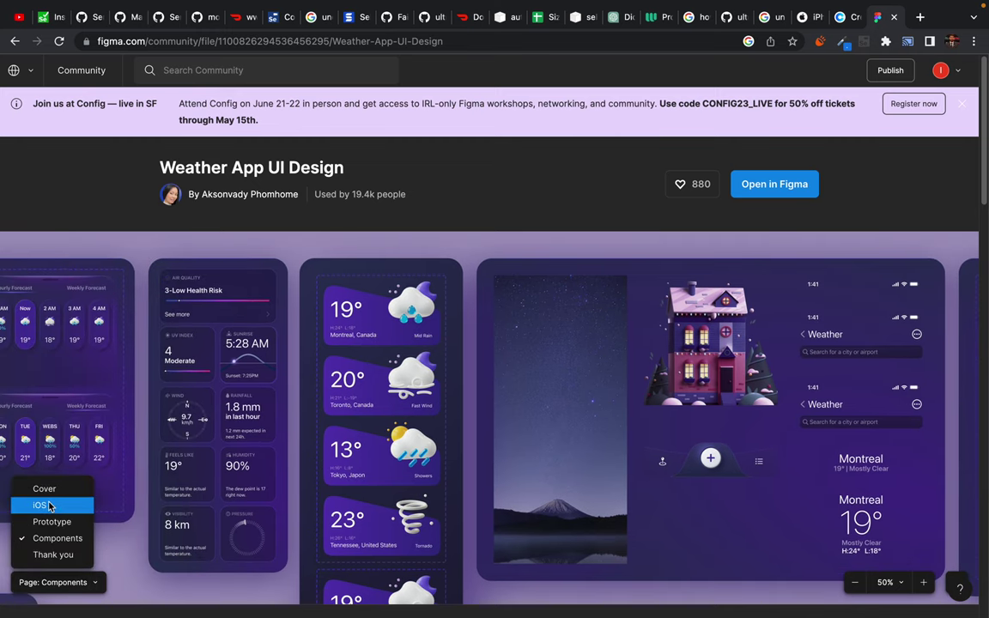
left_click(49, 506)
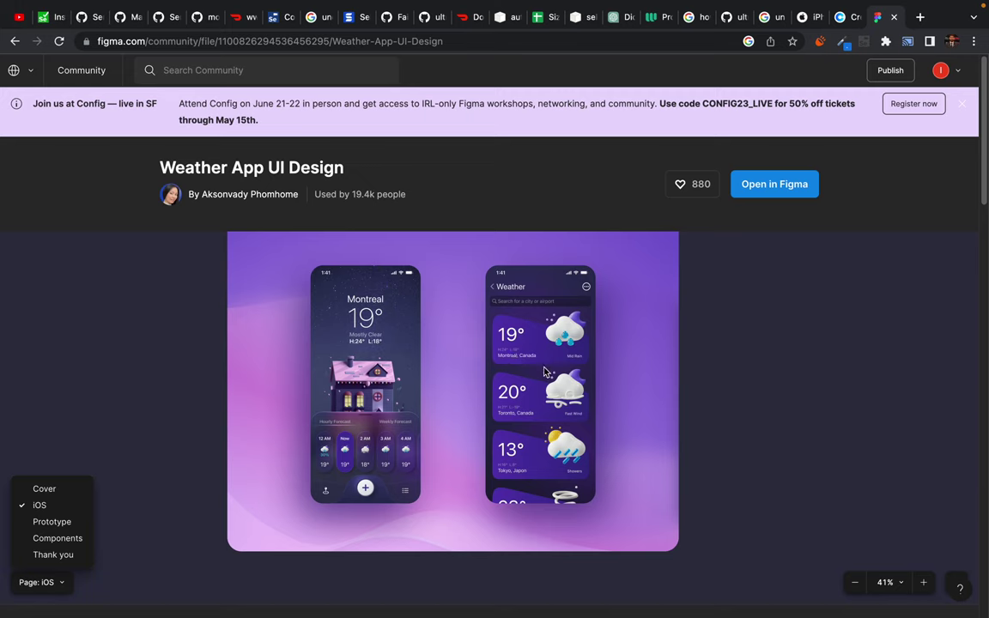
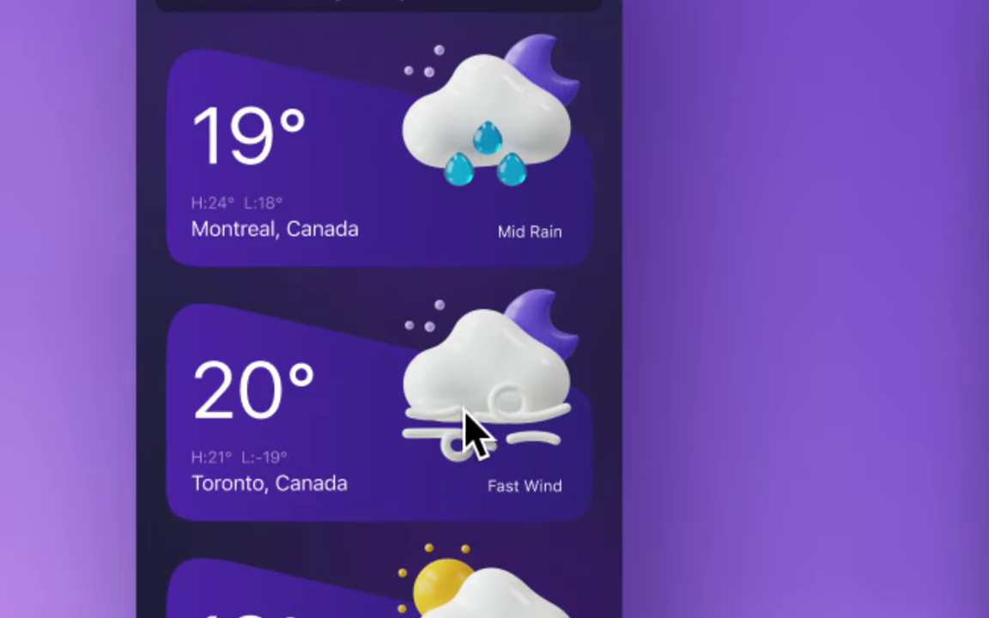
scroll(464, 541, "down", 5)
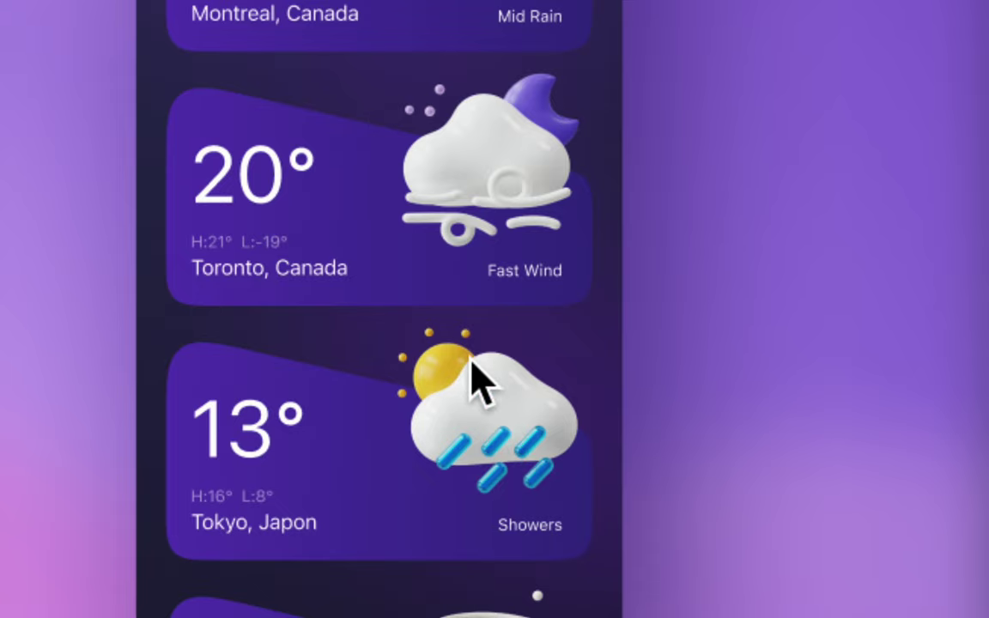
scroll(471, 360, "up", 5)
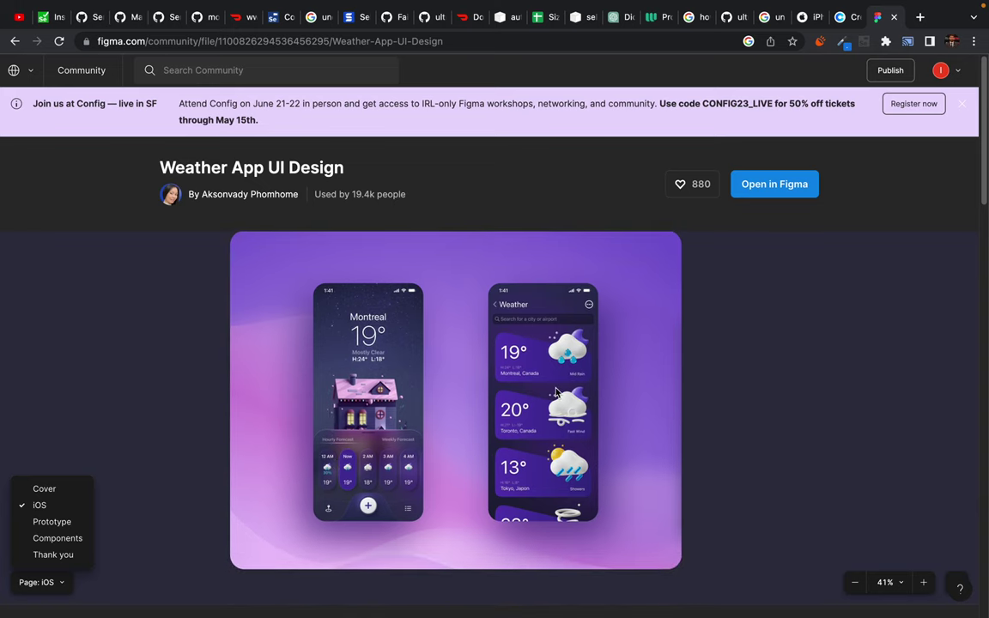
scroll(555, 392, "up", 2)
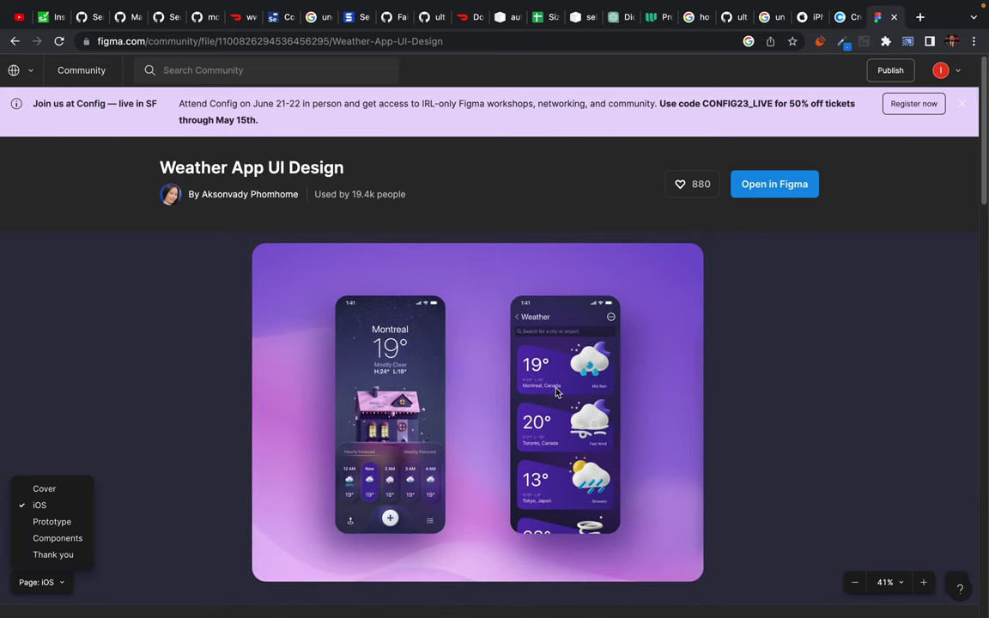
- Close the Coolors palette page in Chrome and the abc.png window in Preview
left_click(841, 19)
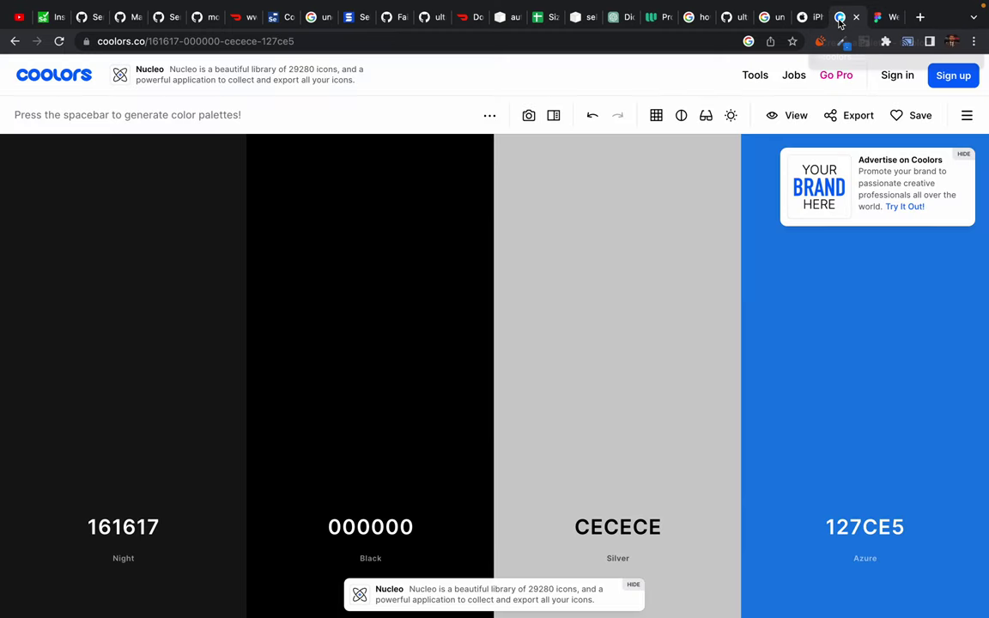
key("super+w")
key("super+Tab")
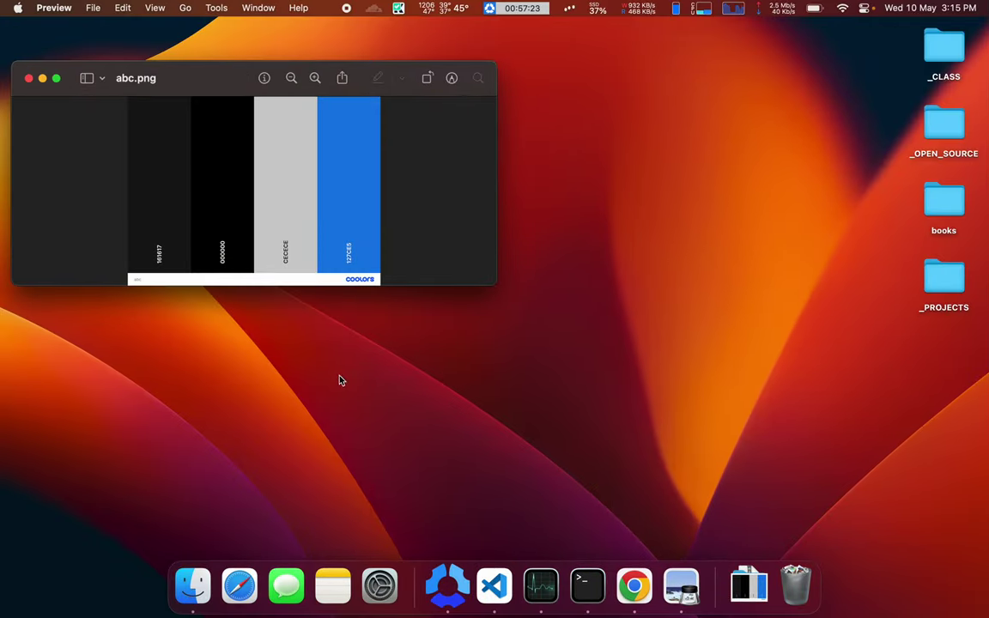
left_click(29, 78)
- Switch to the full-screen web design book in Preview
key("ctrl+Up")
mouse_move(589, 45)
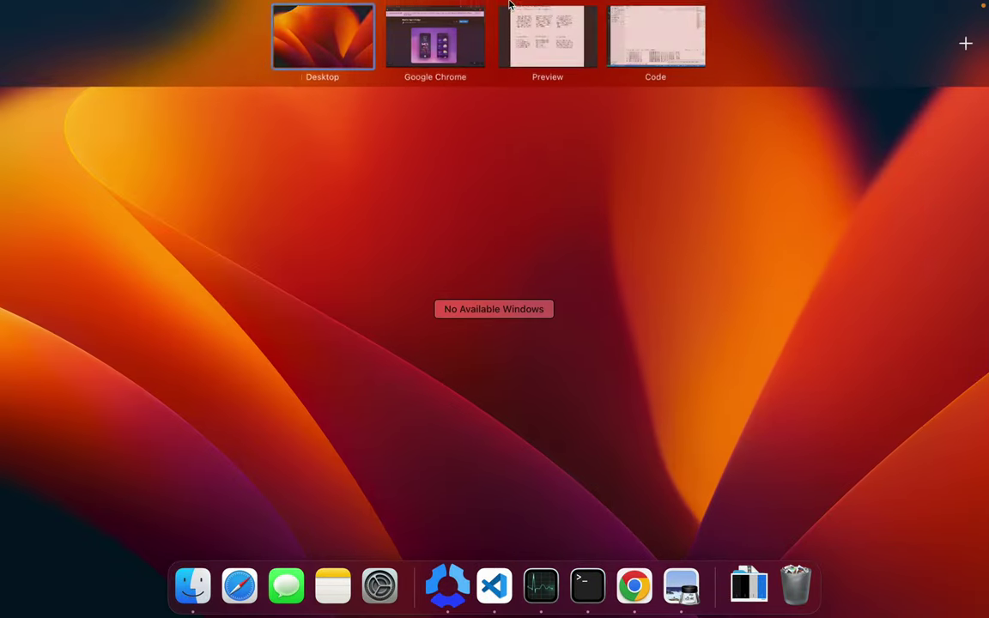
mouse_move(546, 47)
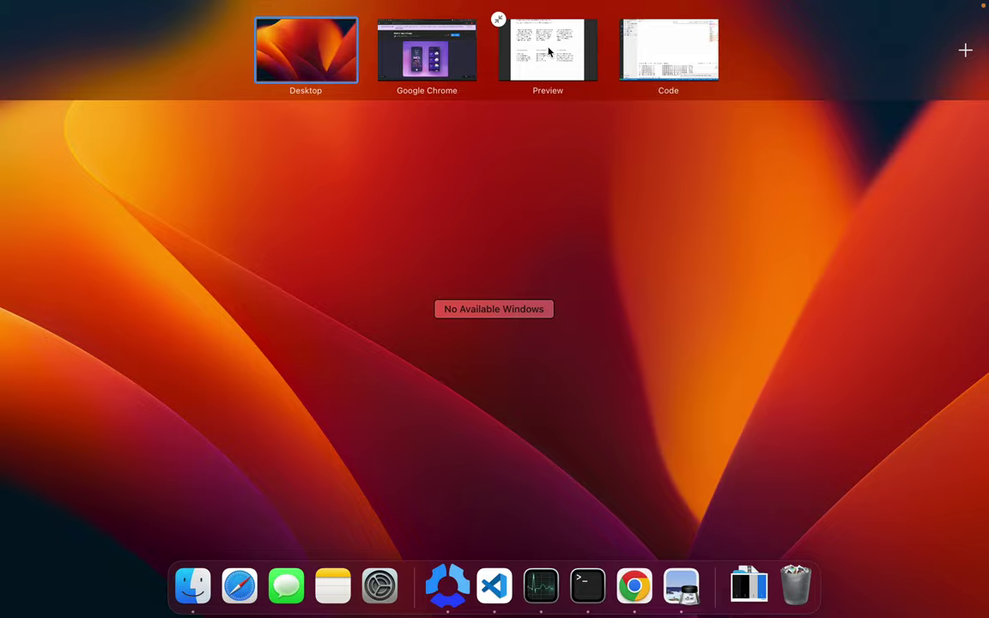
left_click(602, 151)
key("ctrl+Right")
key("ctrl+Right")
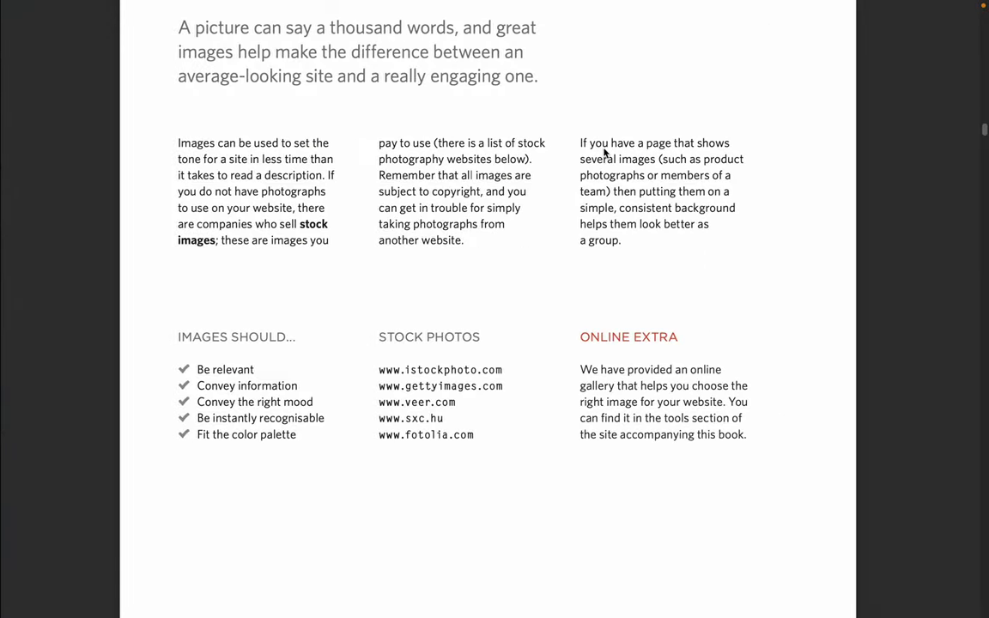
- Read the book's "Storing Images on Your Site" page and continue to the "Adding Images" page
scroll(178, 455, "down", 10)
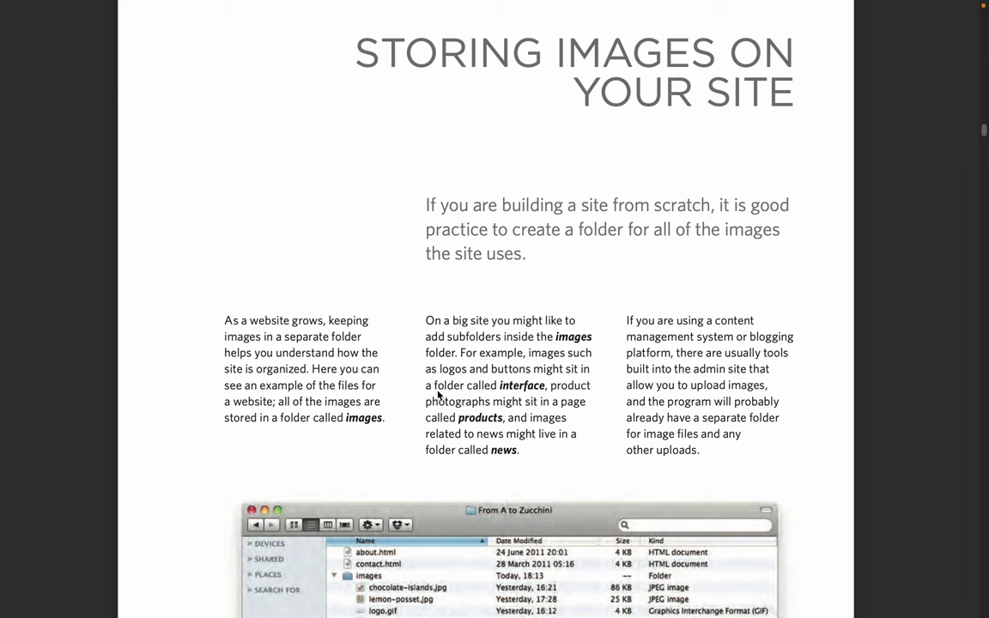
scroll(437, 393, "down", 5)
scroll(437, 391, "down", 1)
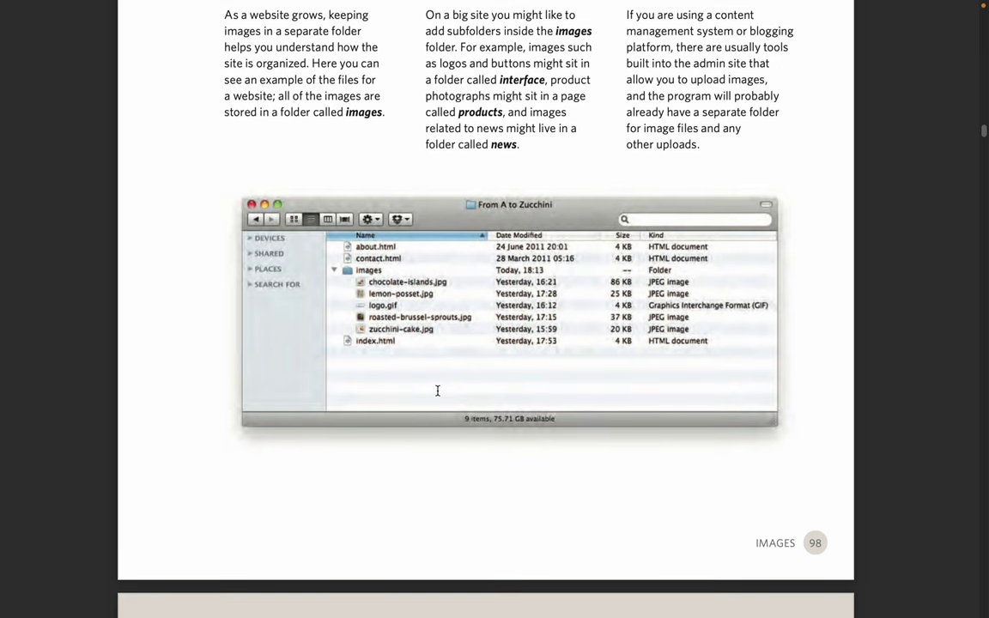
scroll(436, 390, "down", 10)
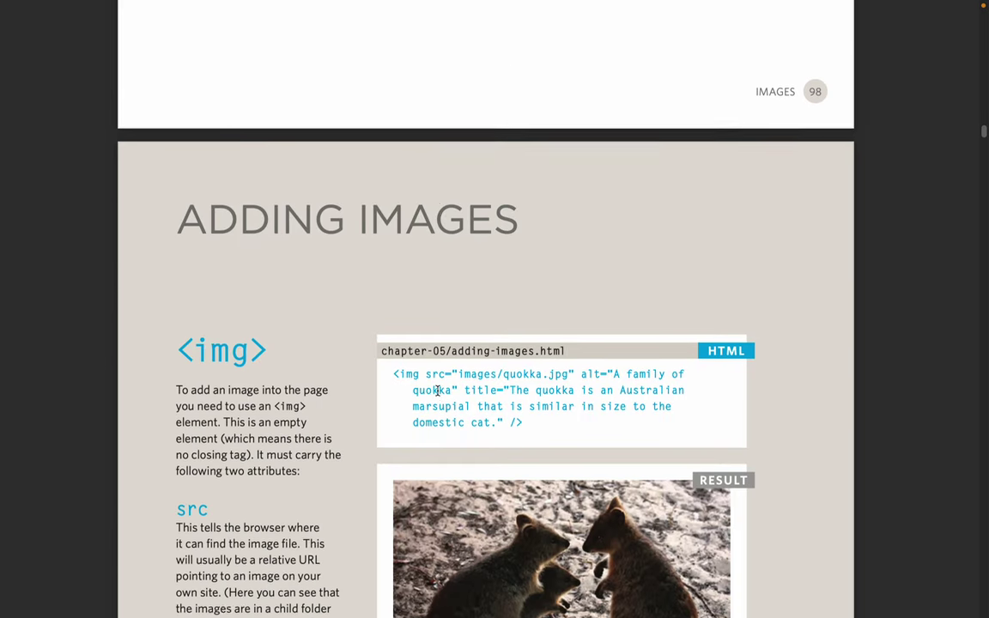
scroll(437, 390, "down", 1)
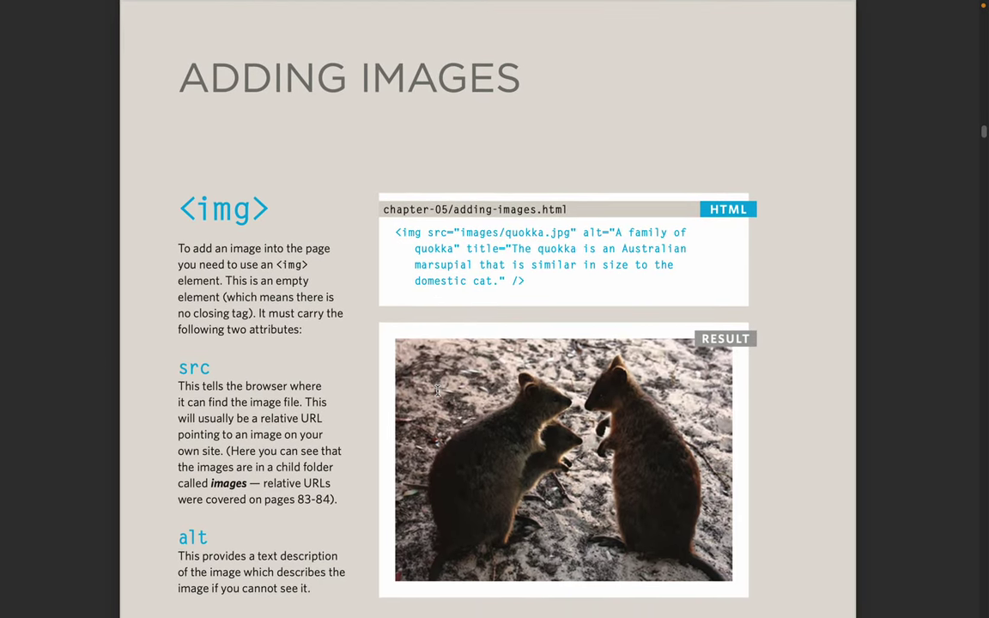
- Examine the <img> element heading and the complete sample tag in chapter-05/adding-images.html
double_click(247, 217)
left_click(302, 214)
scroll(658, 283, "down", 2)
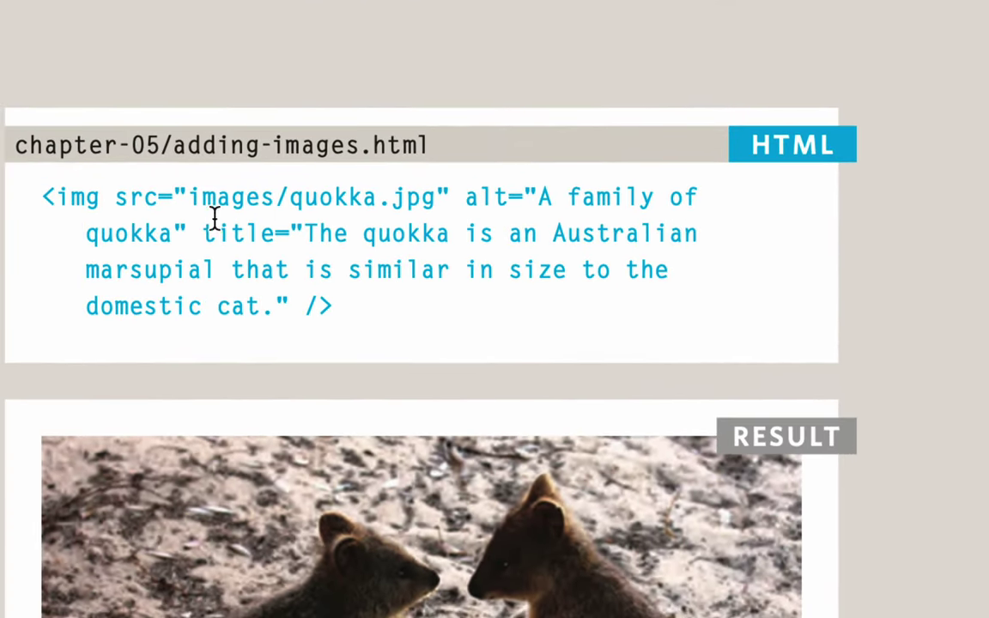
left_click_drag(36, 203, 357, 301)
left_click(385, 309)
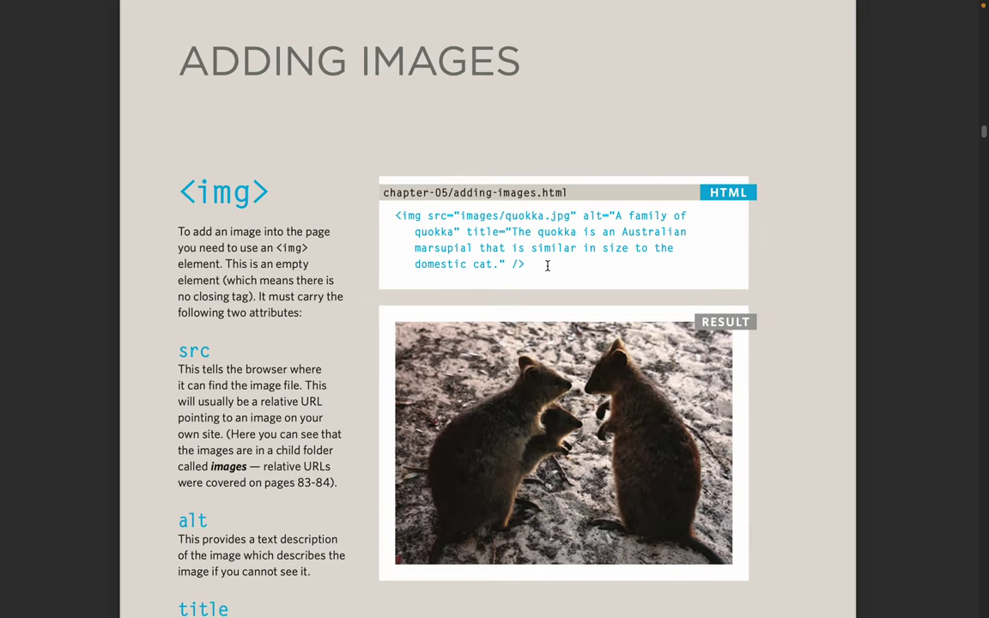
- Switch to Visual Studio Code and open the recent folder ~/Desktop/_CLASS/ASF-Section-A
key("ctrl+Right")
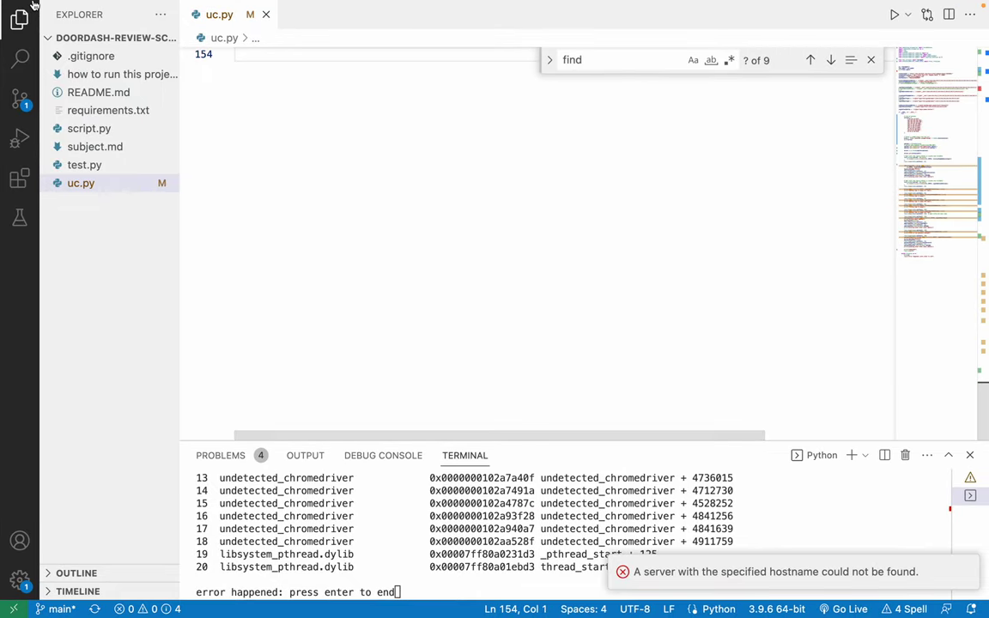
left_click(81, 8)
mouse_move(224, 127)
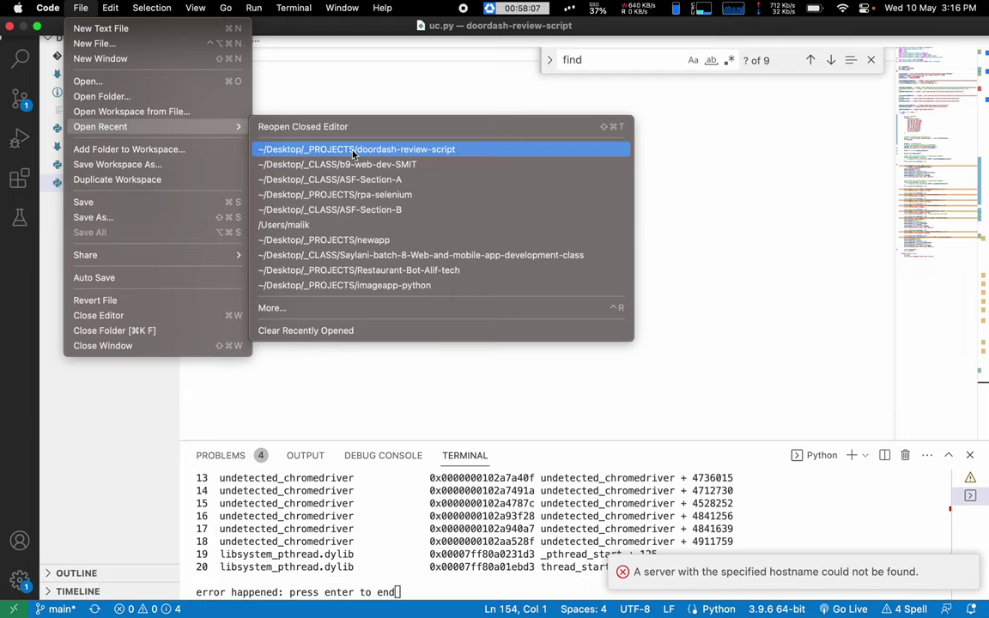
left_click(366, 180)
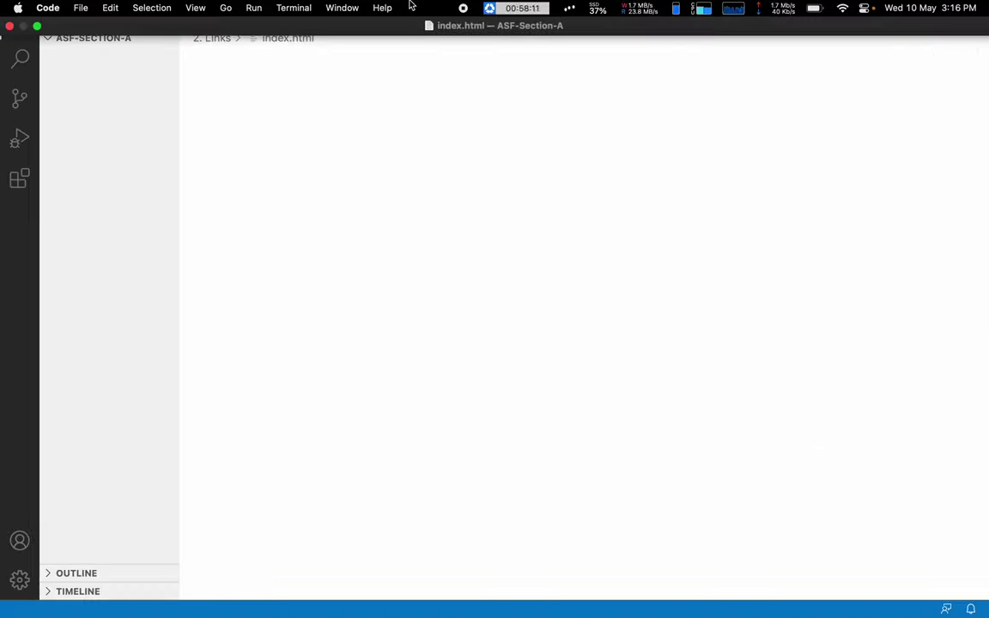
left_click_drag(341, 128, 348, 128)
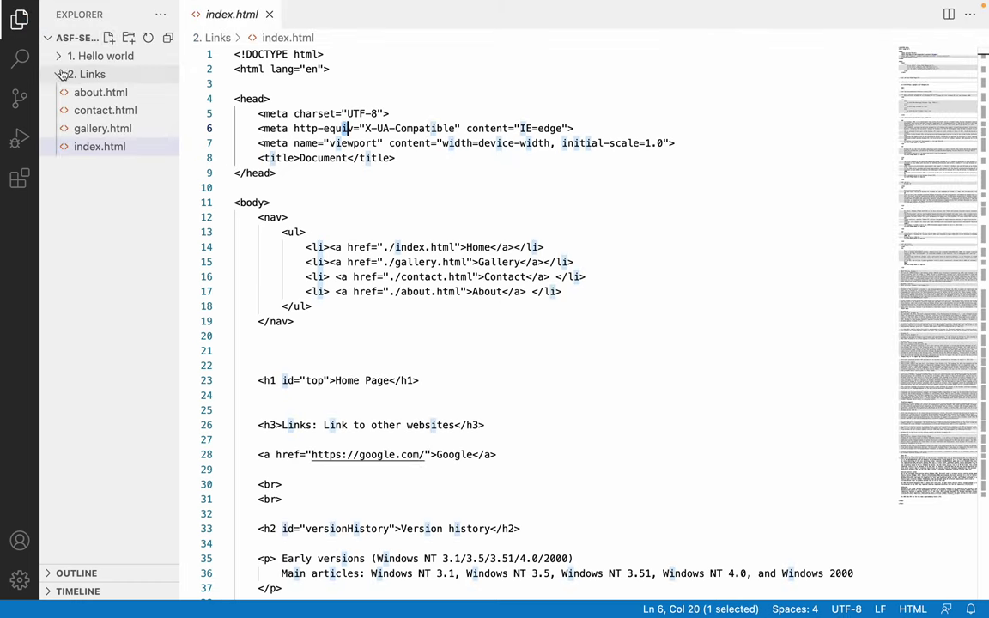
- Collapse the 2. Links folder and create a new project folder named "3. image"
left_click(85, 74)
left_click(127, 39)
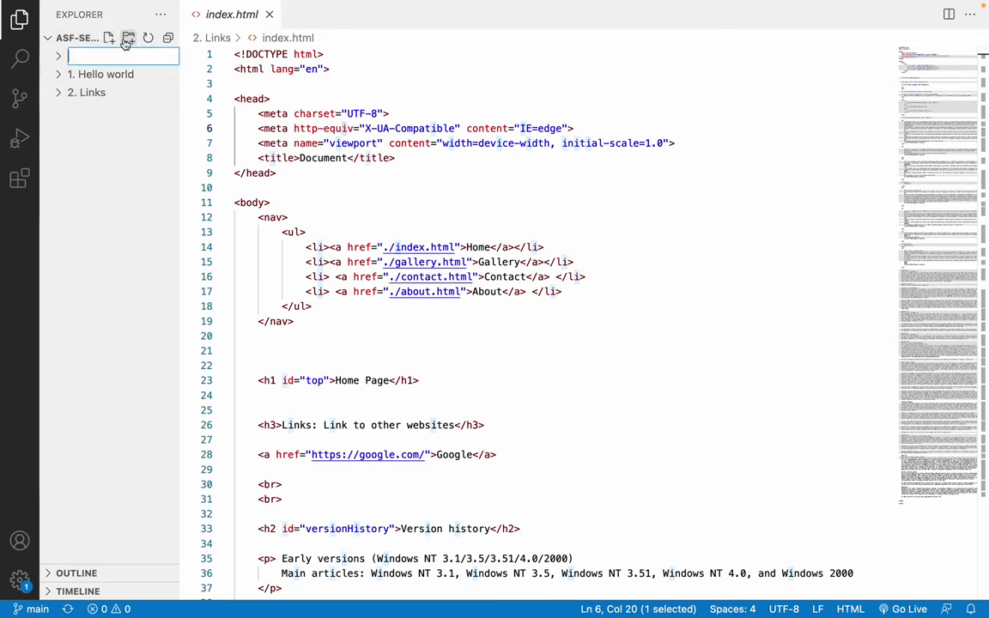
type("3. Image")
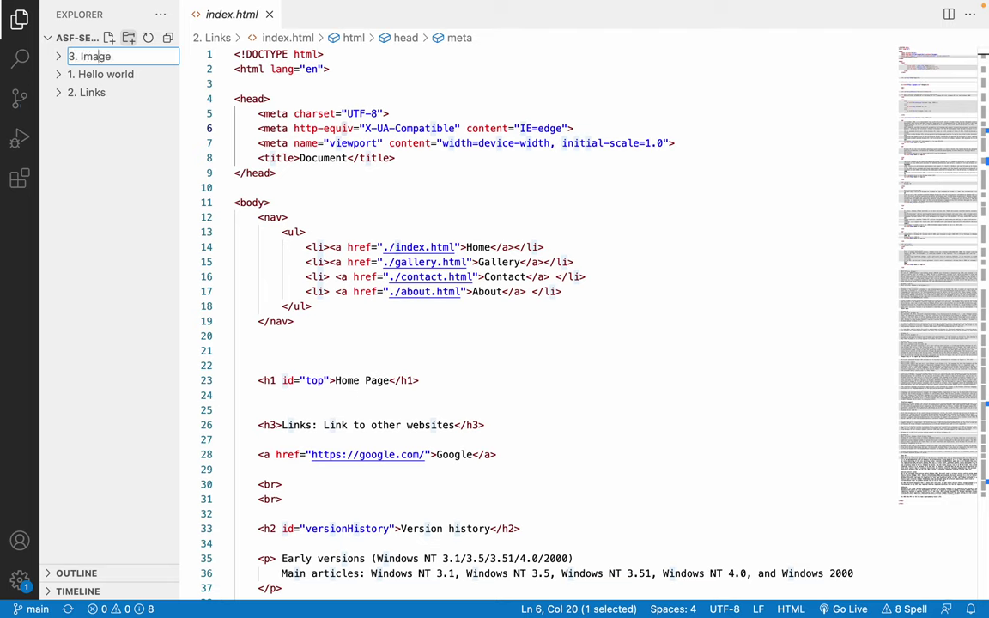
key("Delete")
type("I")
key("Return")
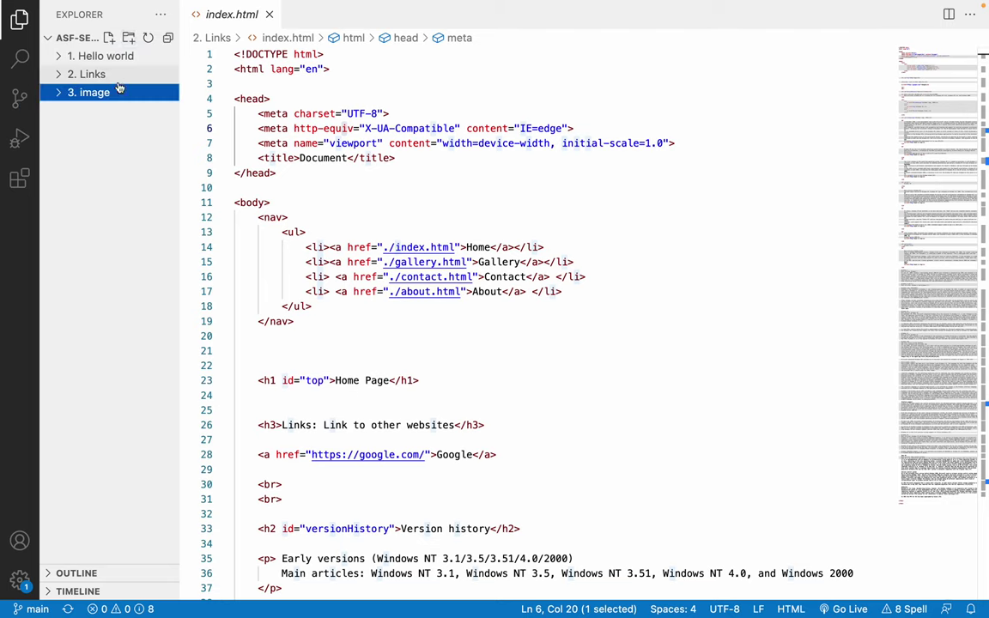
- Create index.html inside the 3. image folder and fill it with the HTML5 boilerplate, closing the old Links file first
left_click(66, 96)
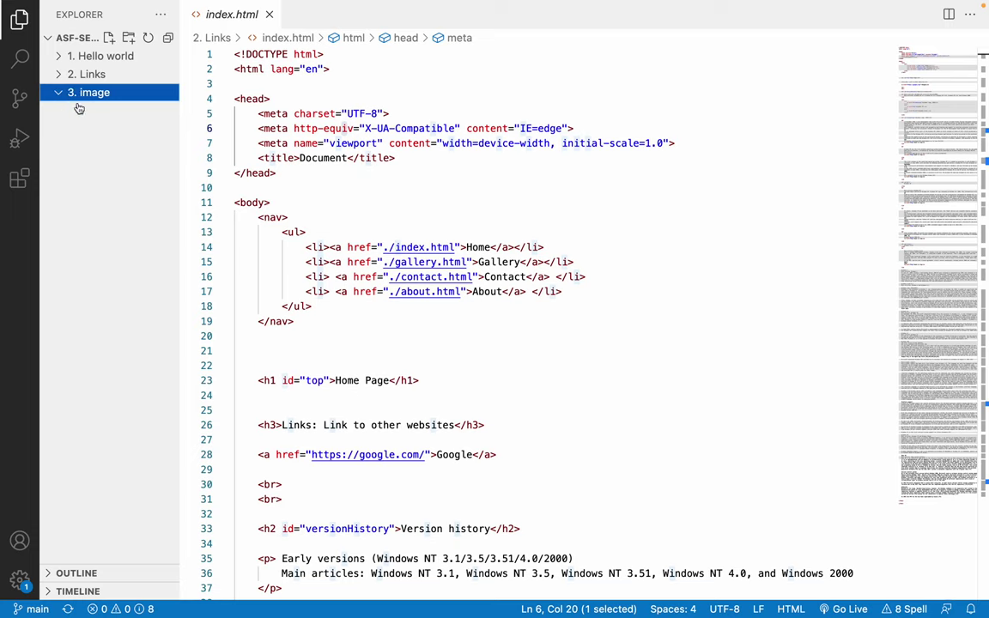
key("super+w")
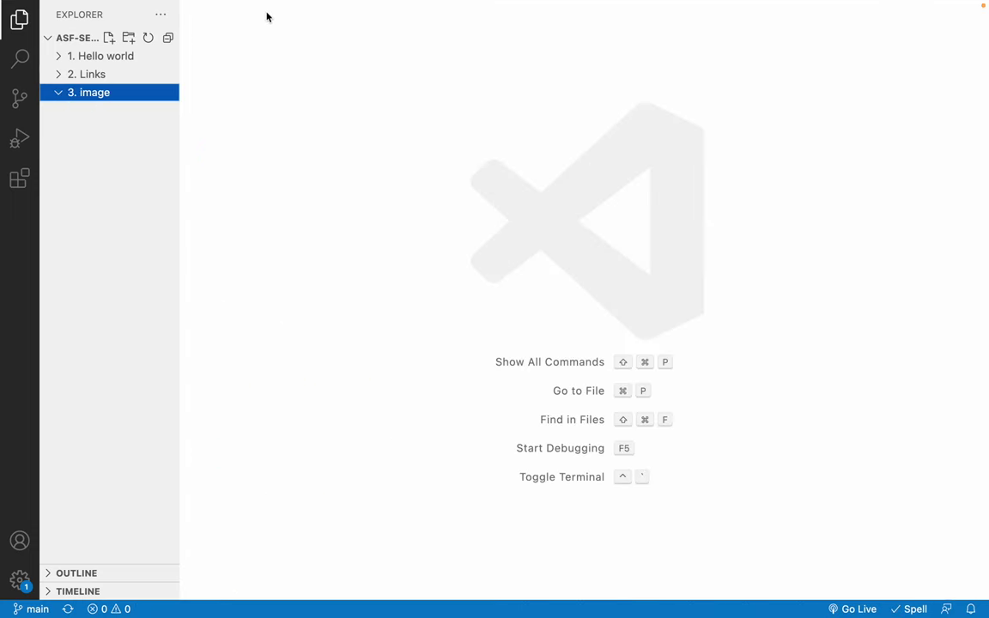
left_click(110, 39)
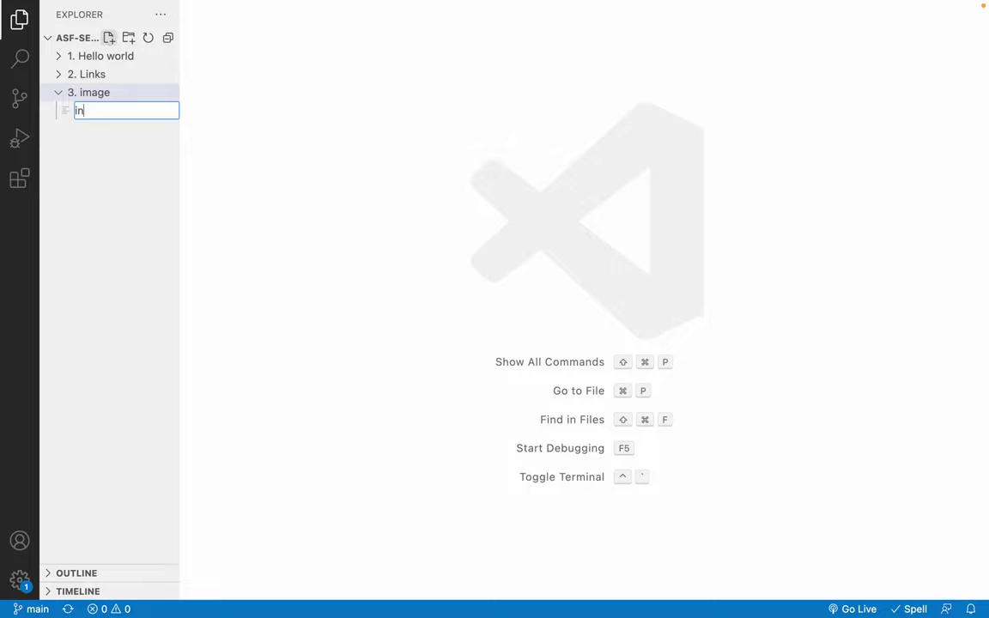
type("index.html")
key("Return")
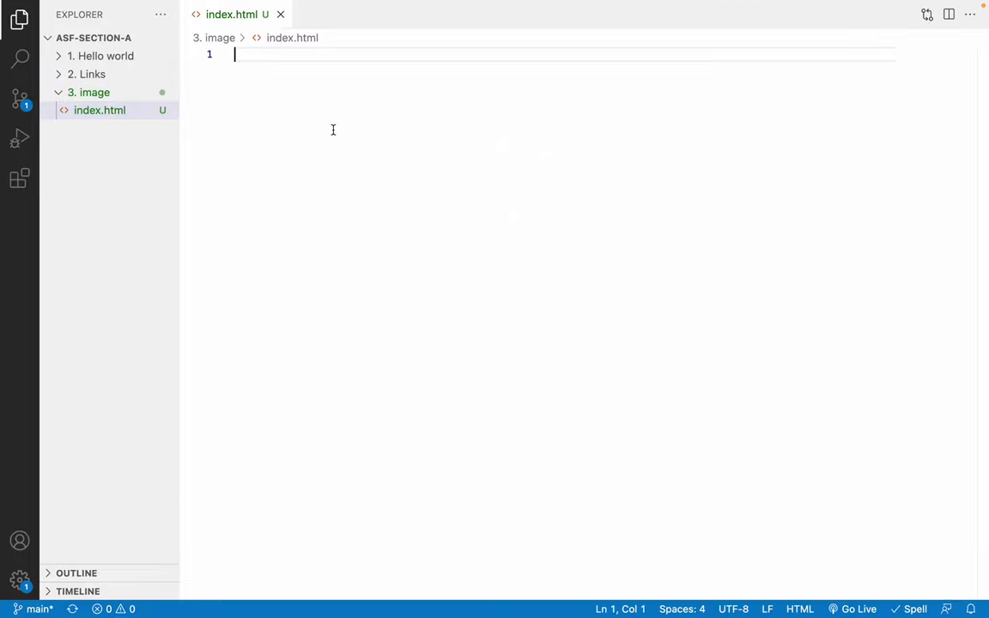
type("!")
key("Tab")
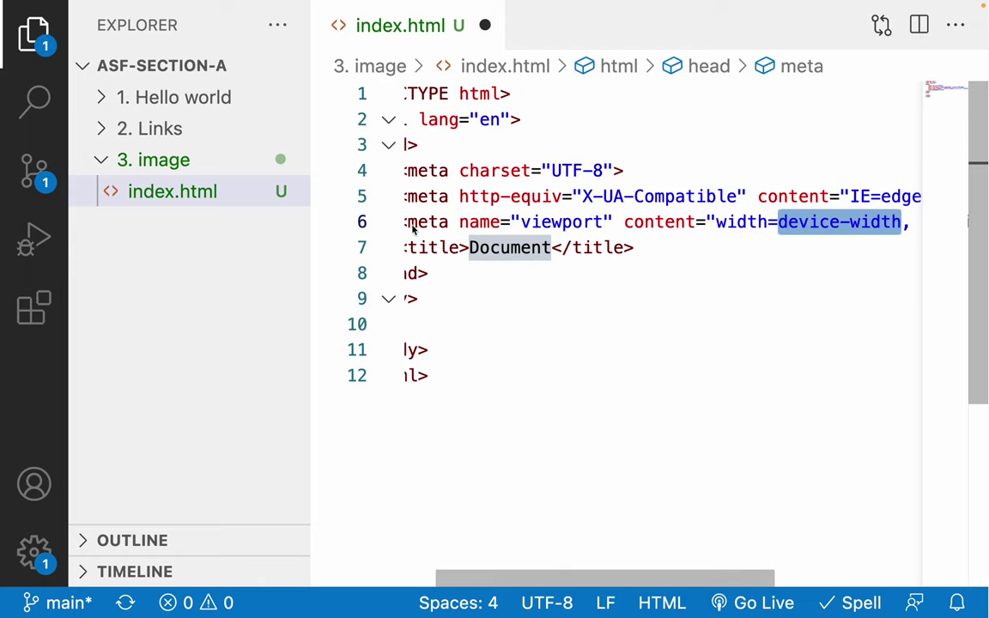
left_click(441, 247)
scroll(497, 320, "left", 3)
type("figmale>Document</title>")
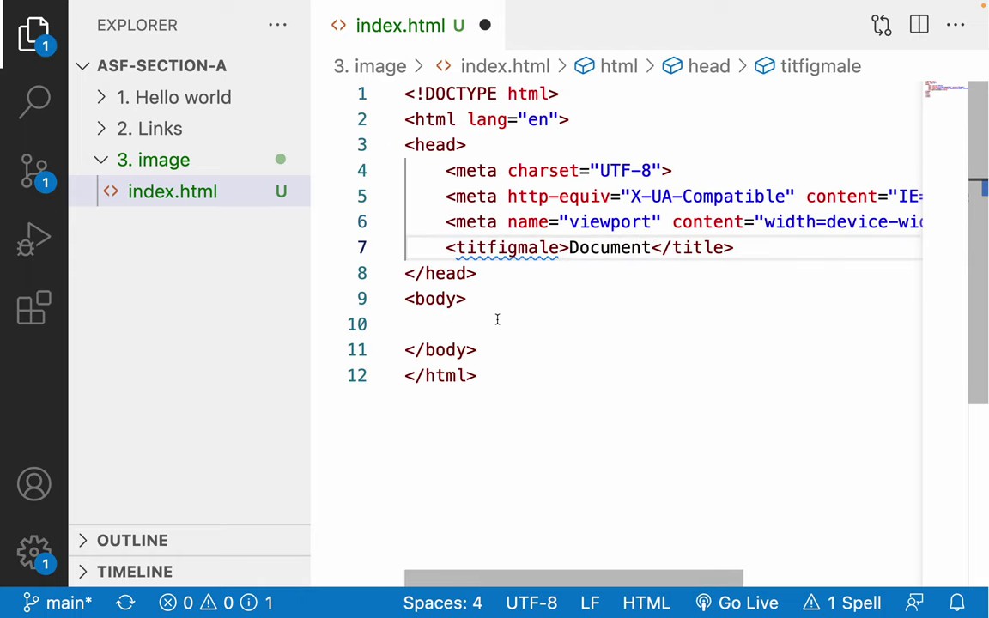
key("super+z")
- Hide the file explorer, add an h1 heading reading "HTML5 Images" to the body, and save the file
key("super+b")
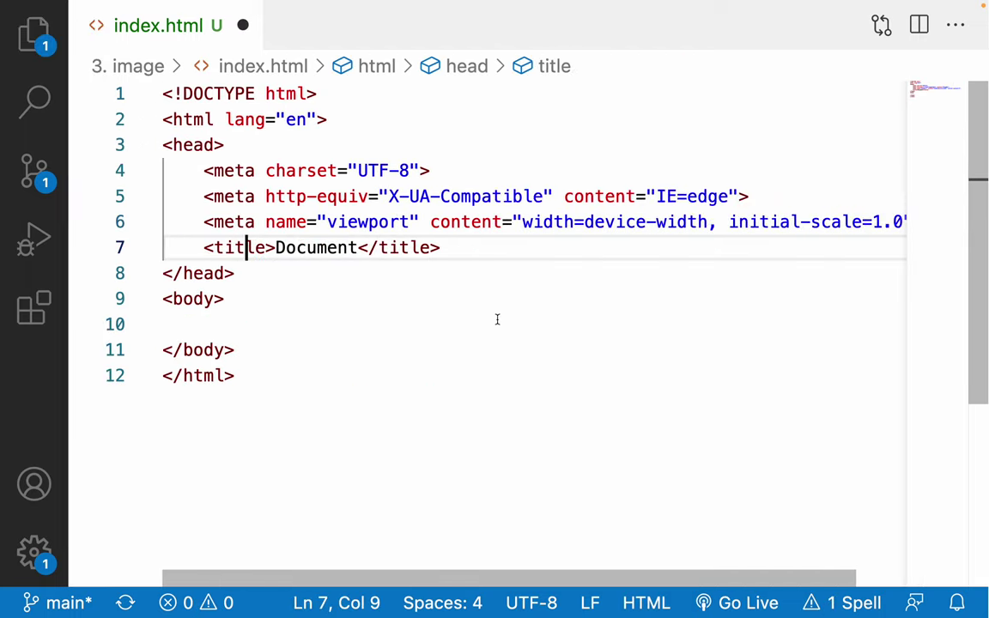
left_click(281, 319)
type("h1")
key("Tab")
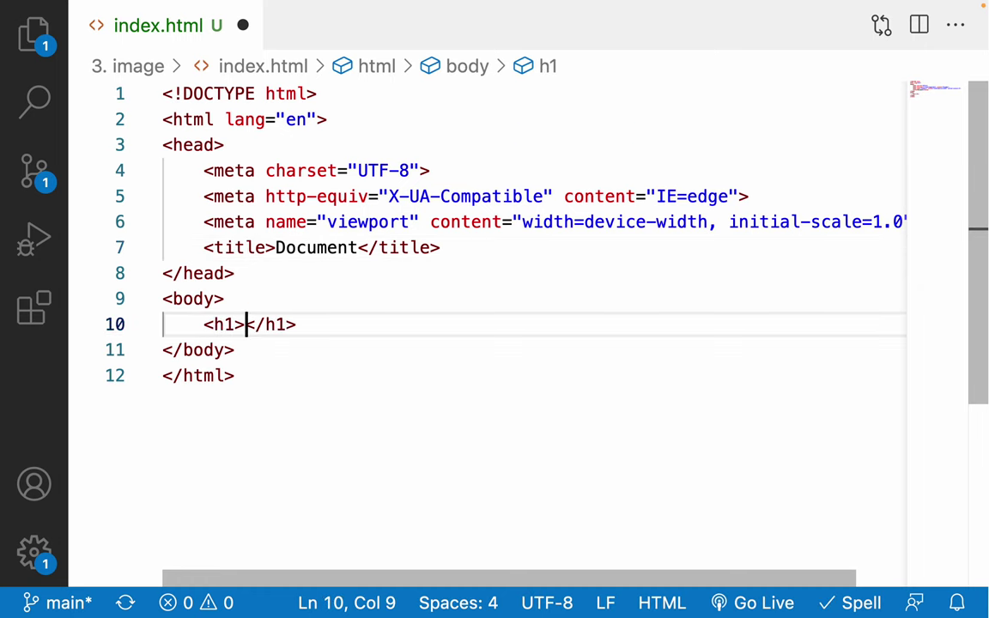
type("HTML")
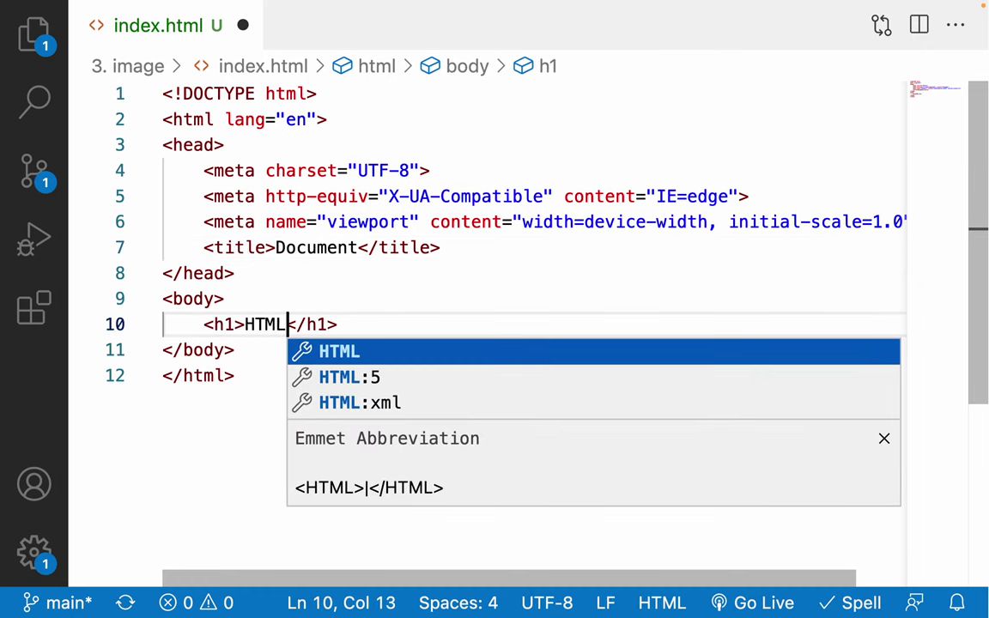
type("5 Images")
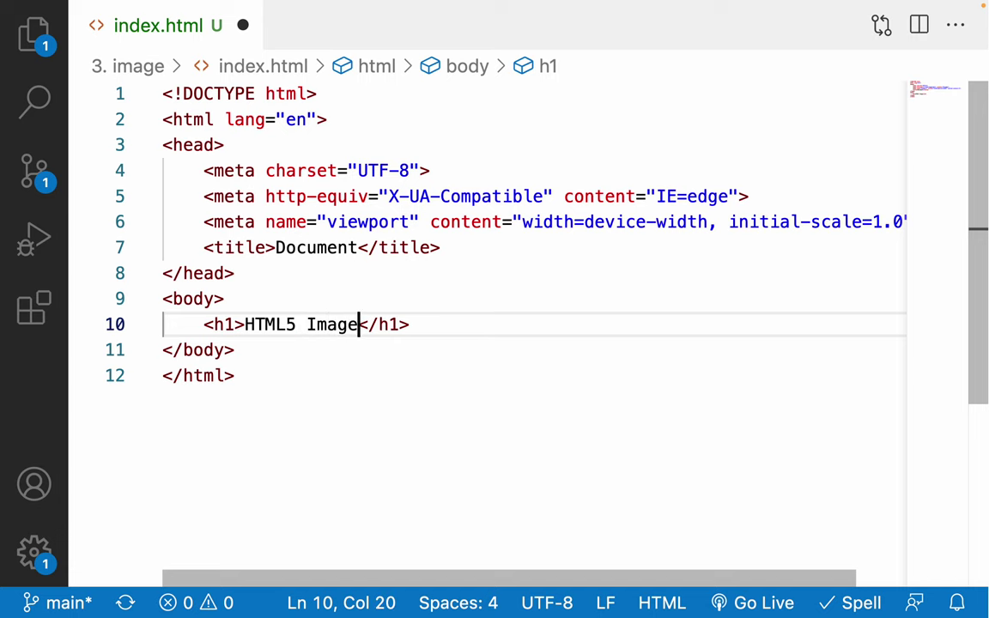
key("ctrl+s")
- Insert an img tag with empty src and alt attributes two lines below the heading and save the file
key("End")
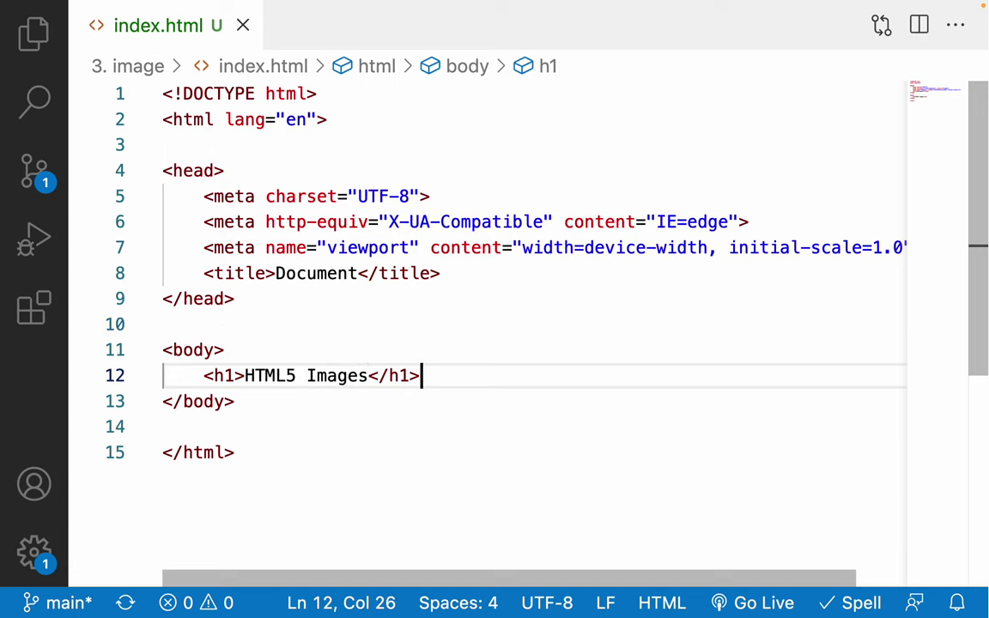
key("Return")
key("Return")
type("img")
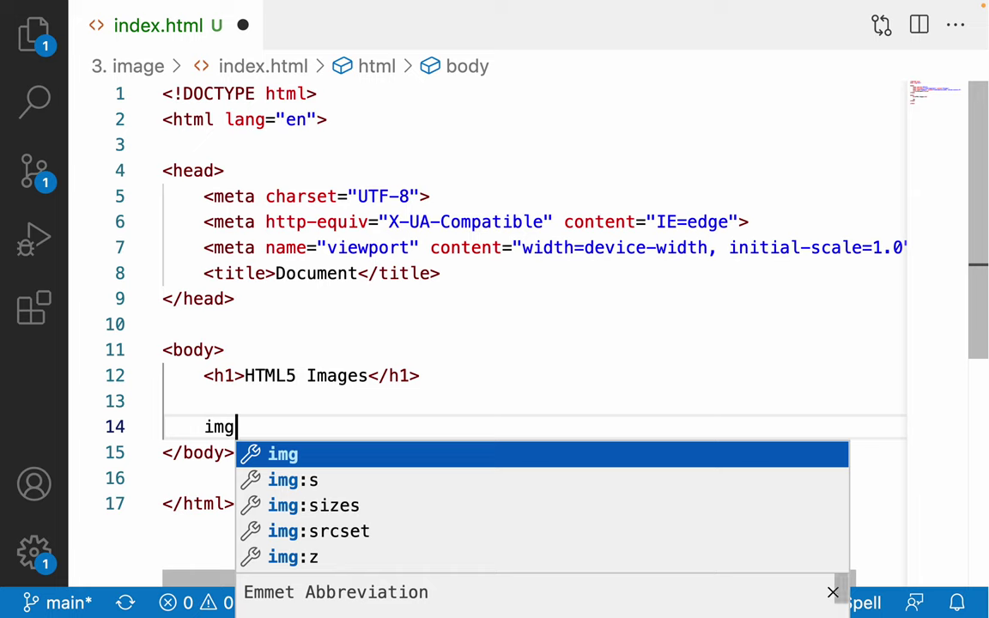
key("Tab")
key("ctrl+s")
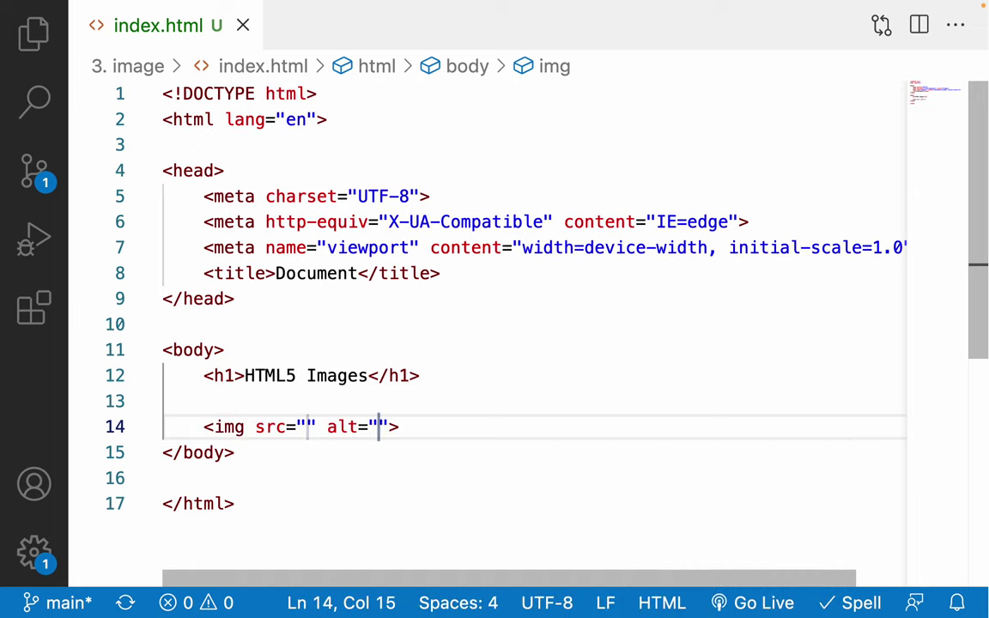
scroll(304, 450, "down", 3)
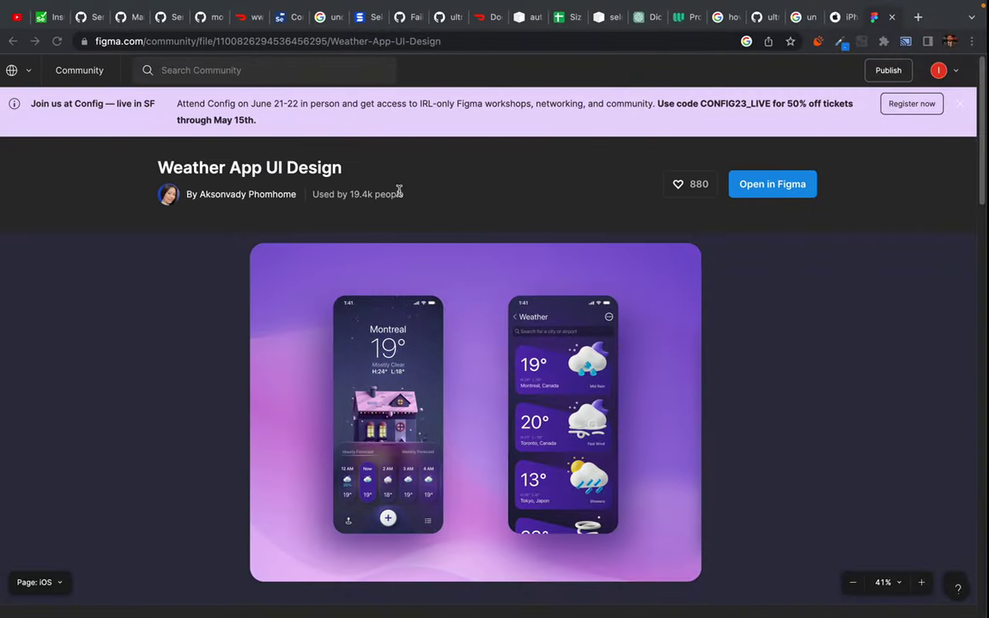
- Switch to Chrome and run a Google Images search for "image" in a new tab
key("ctrl+Up")
left_click_drag(434, 55, 777, 95)
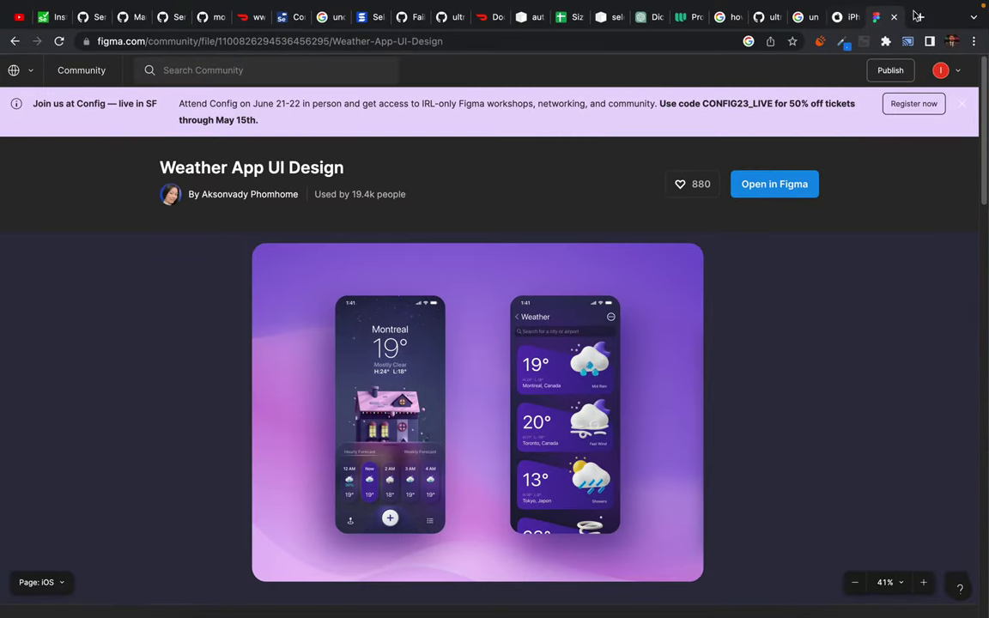
left_click(920, 18)
type("image")
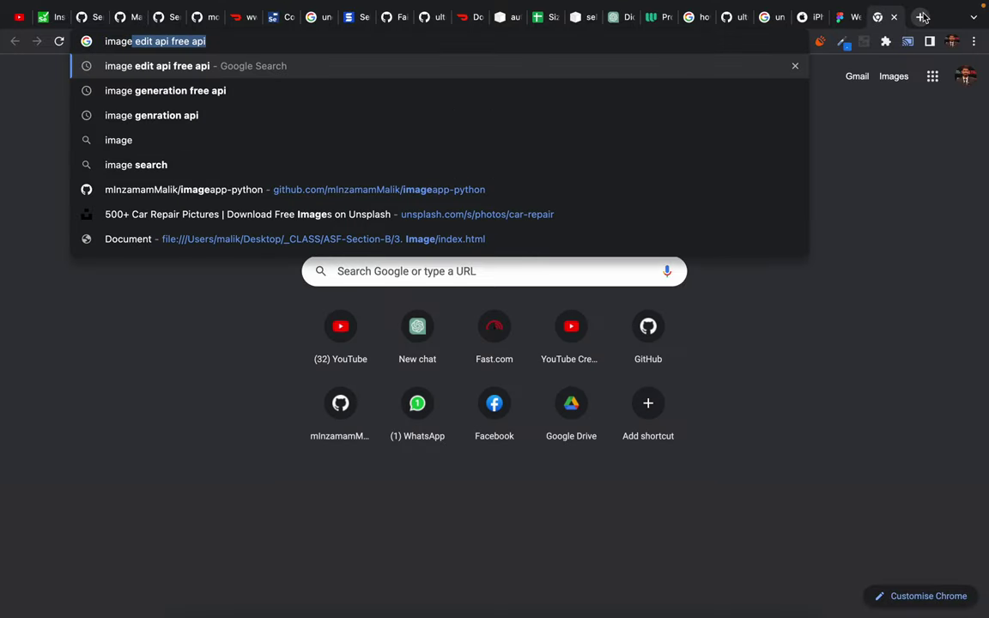
key("Return")
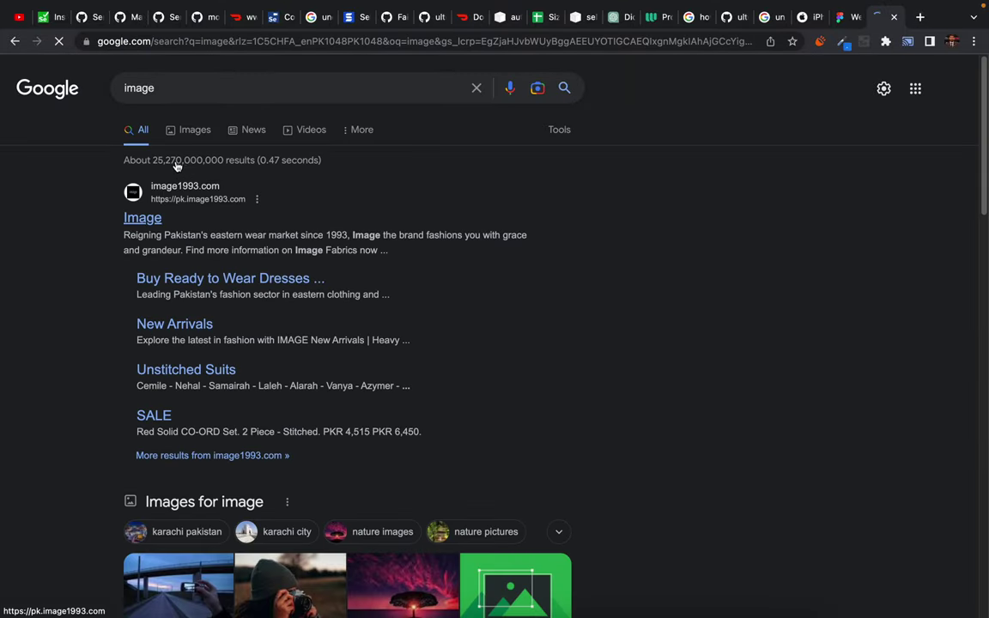
left_click(176, 130)
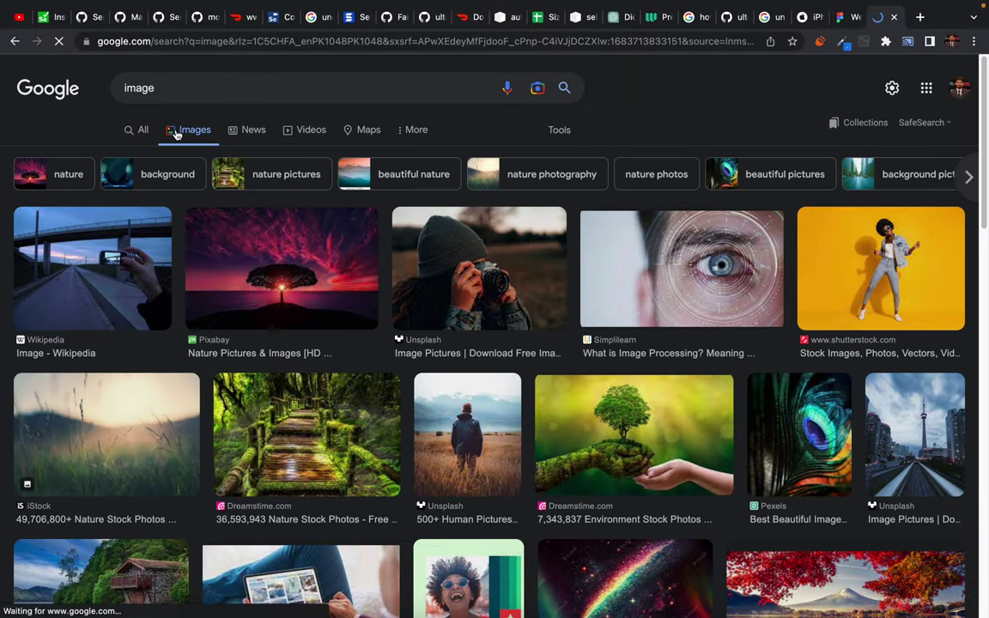
- Open the Unsplash photo of the person holding a camera in its own tab and copy its full web address
left_click(444, 256)
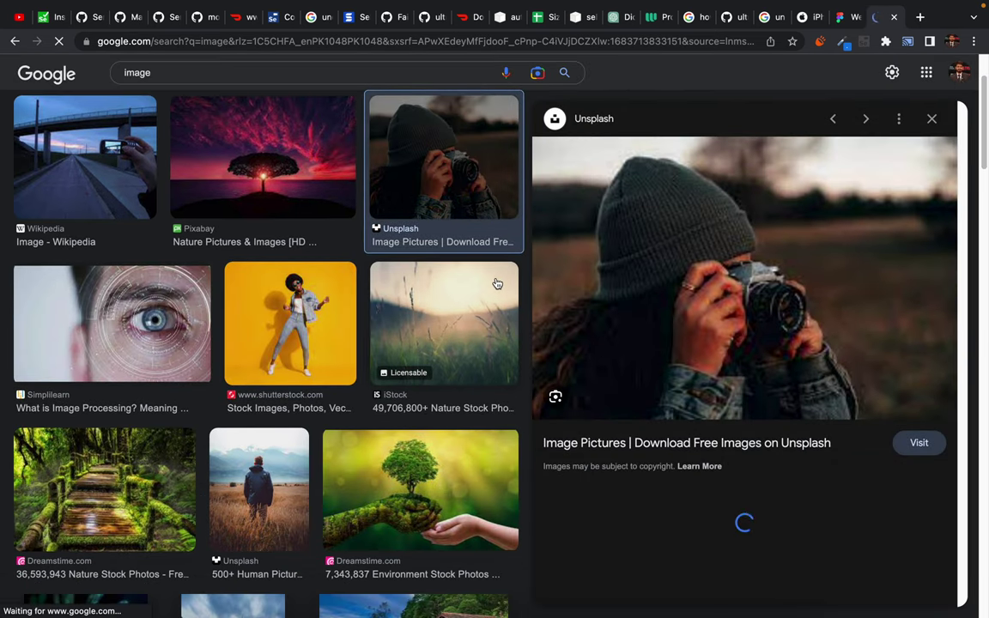
right_click(656, 222)
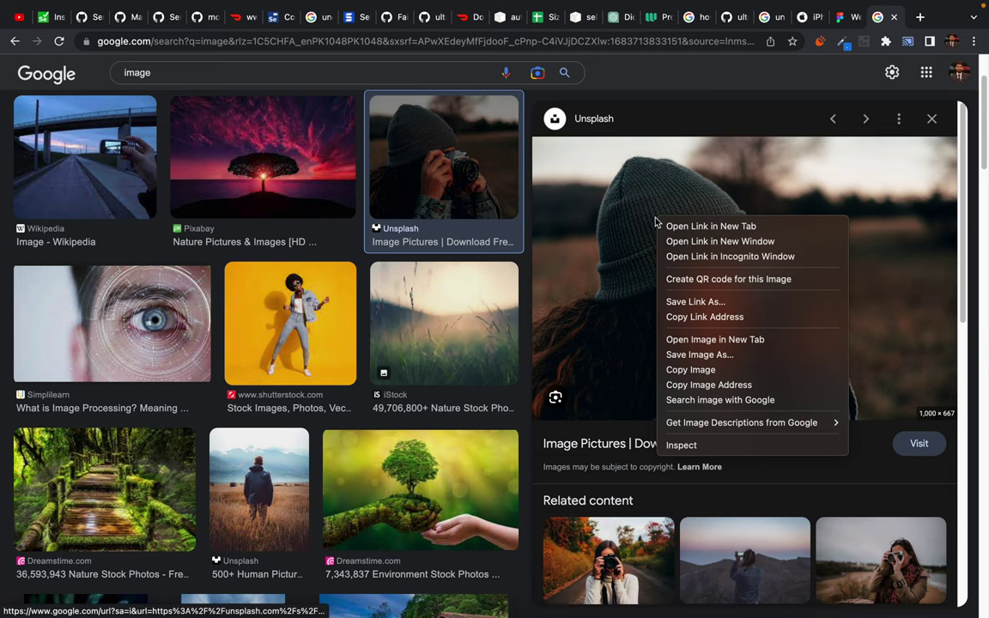
left_click(708, 340)
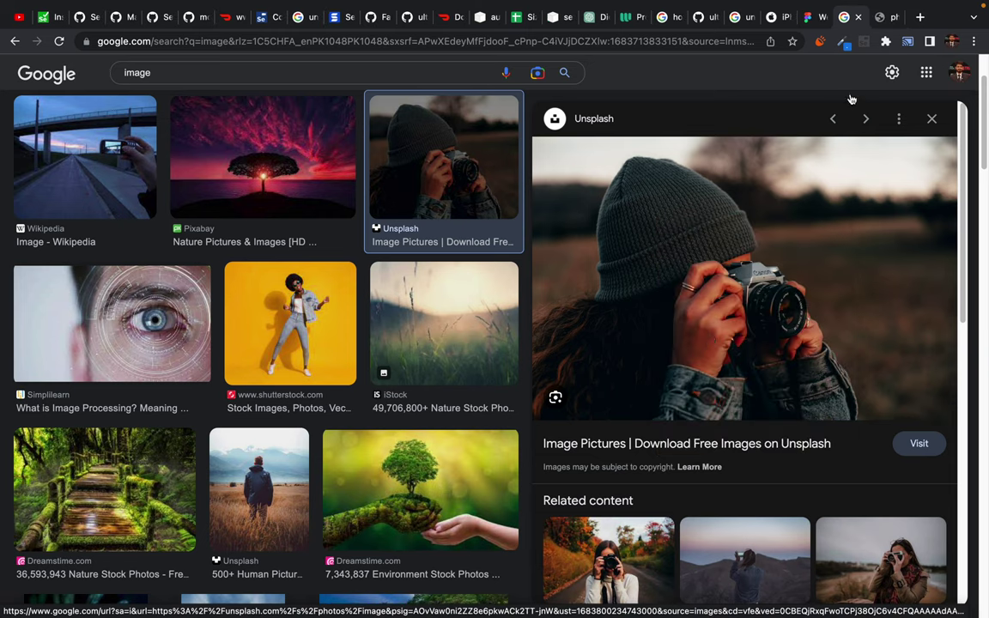
left_click(880, 19)
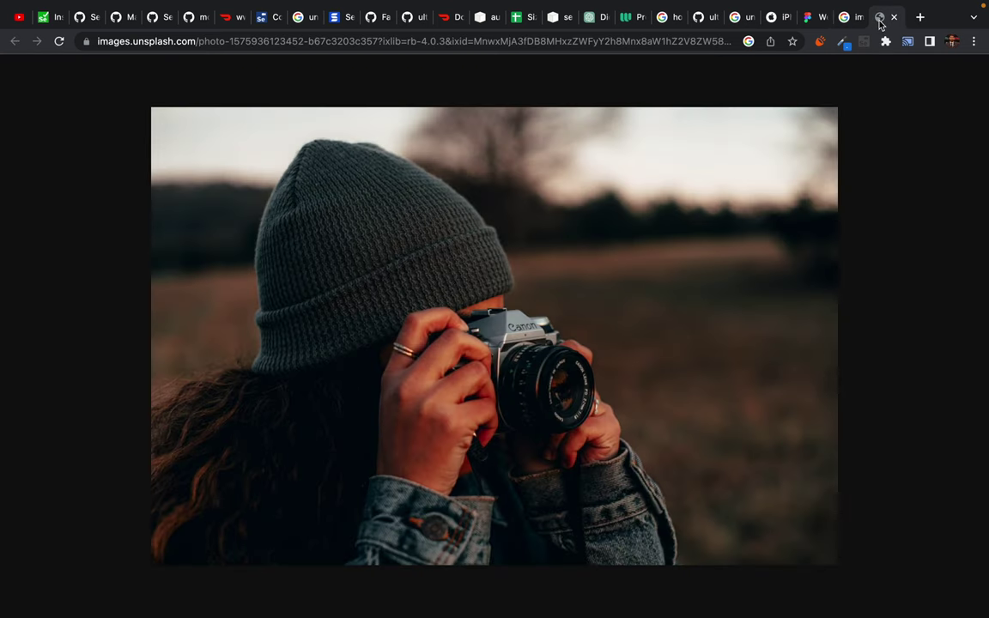
left_click(157, 40)
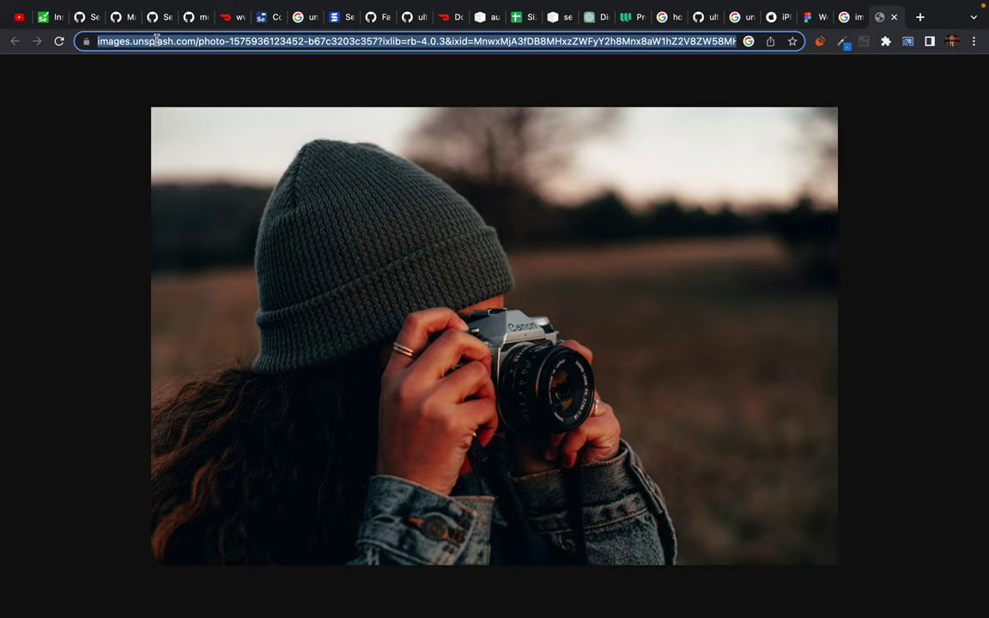
right_click(157, 41)
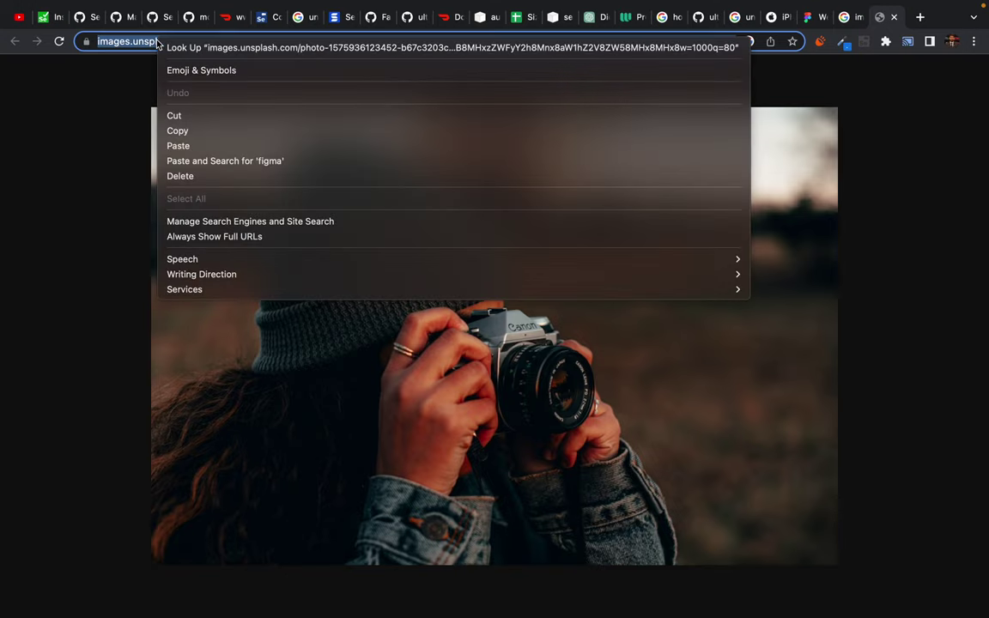
left_click(185, 130)
- Return to index.html in Visual Studio Code, paste the copied Unsplash address as the img tag's src value, and save
key("ctrl+Left")
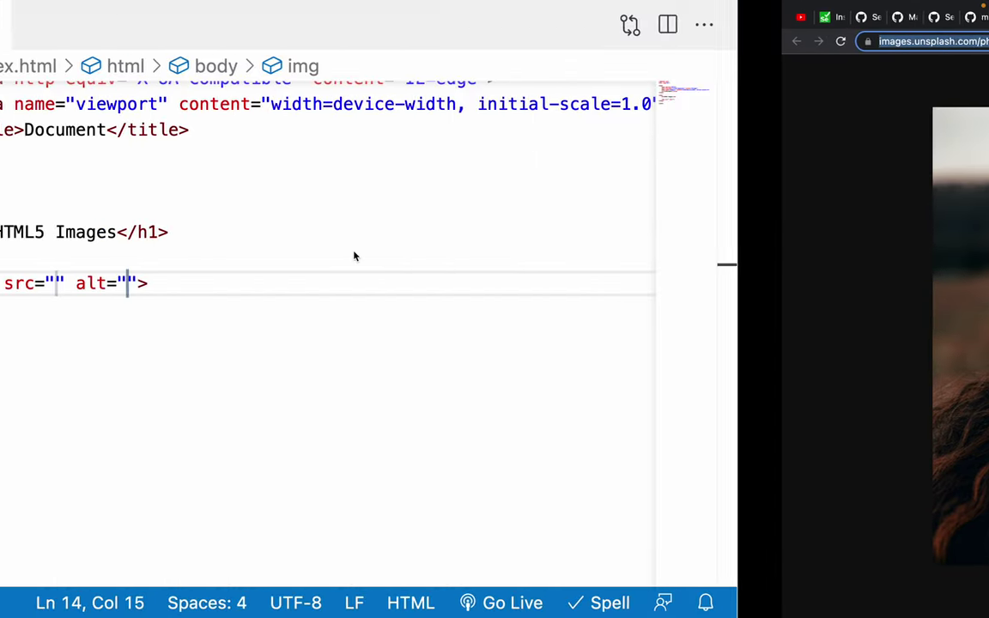
key("super+v")
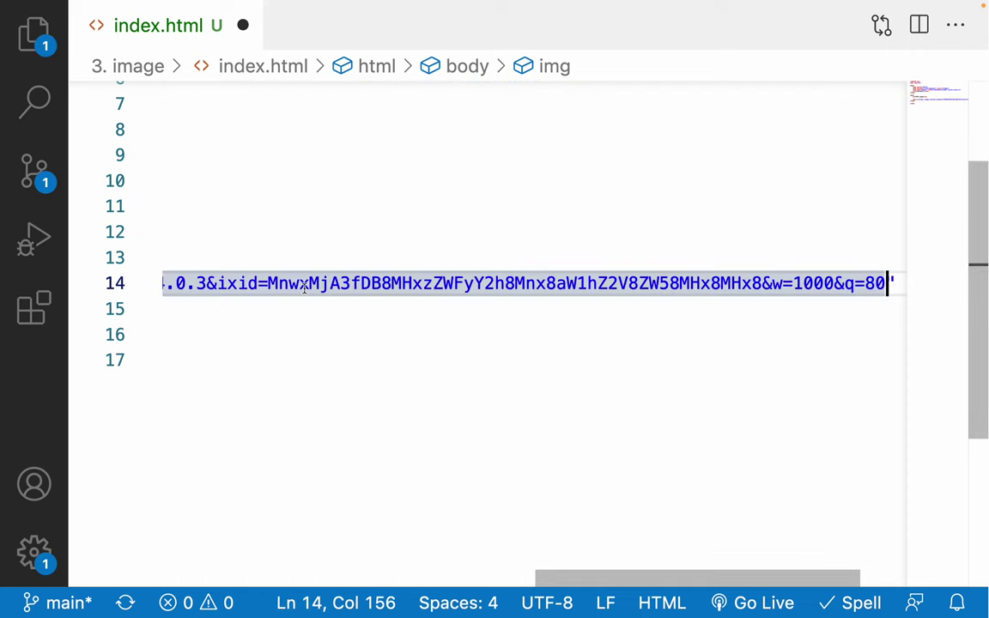
scroll(309, 283, "left", 5)
left_click(316, 283)
key("super+s")
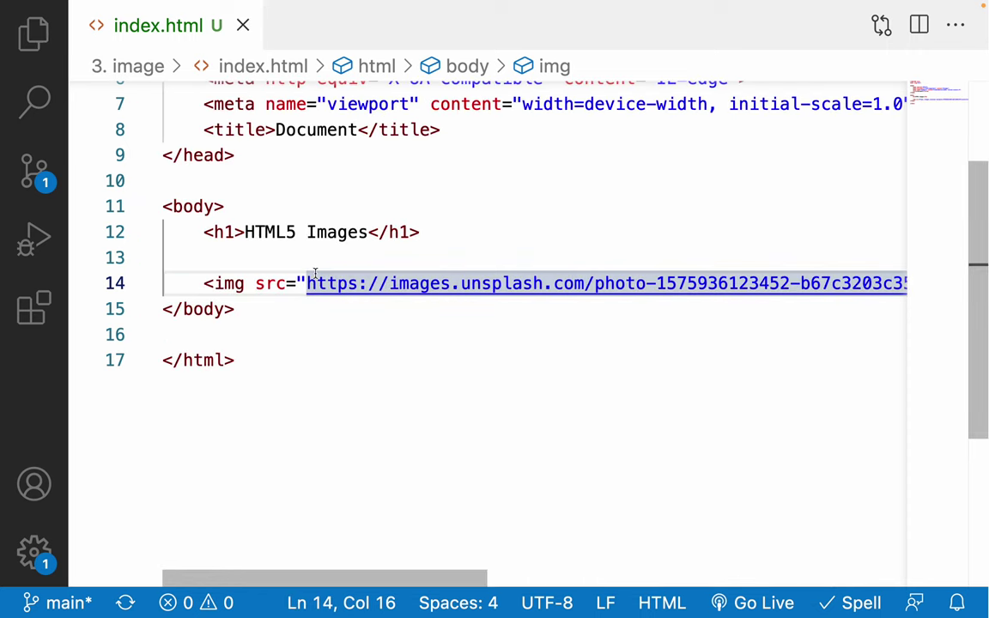
left_click(274, 284)
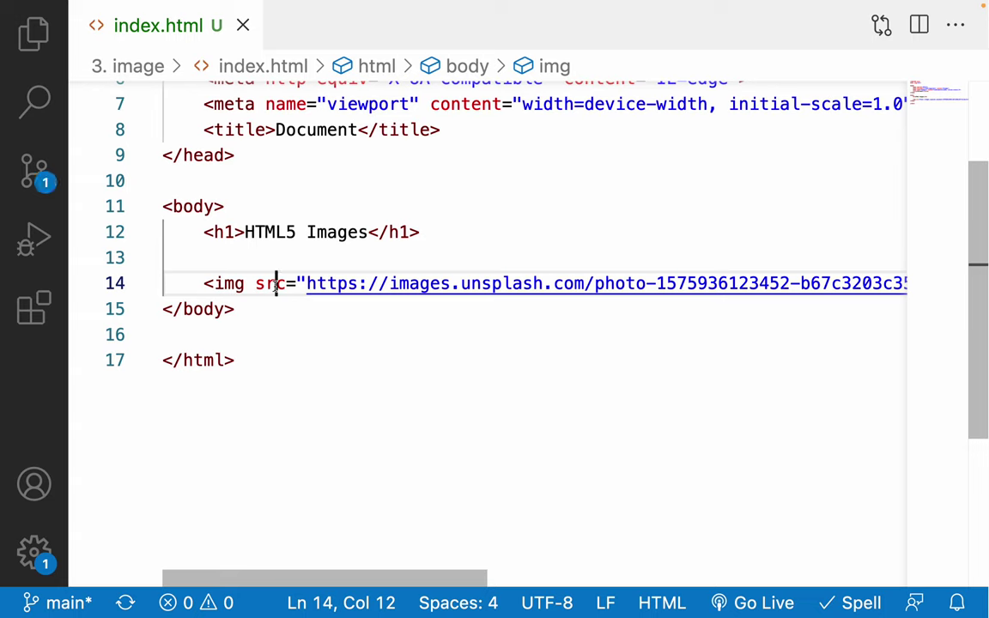
- Copy the file path of index.html, switch to Chrome, and load that path in a new tab
left_click(270, 250)
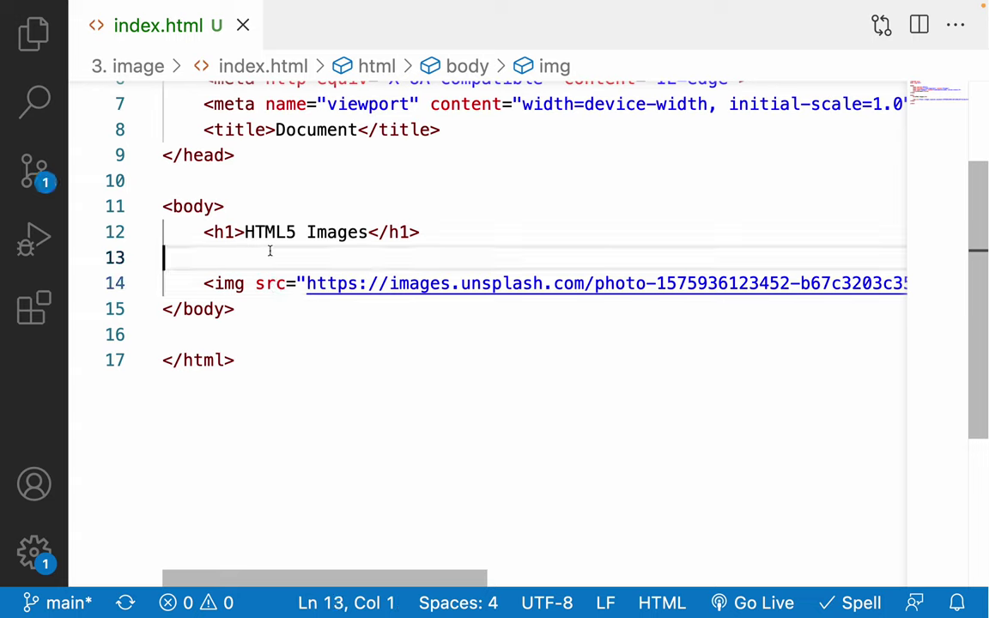
right_click(146, 16)
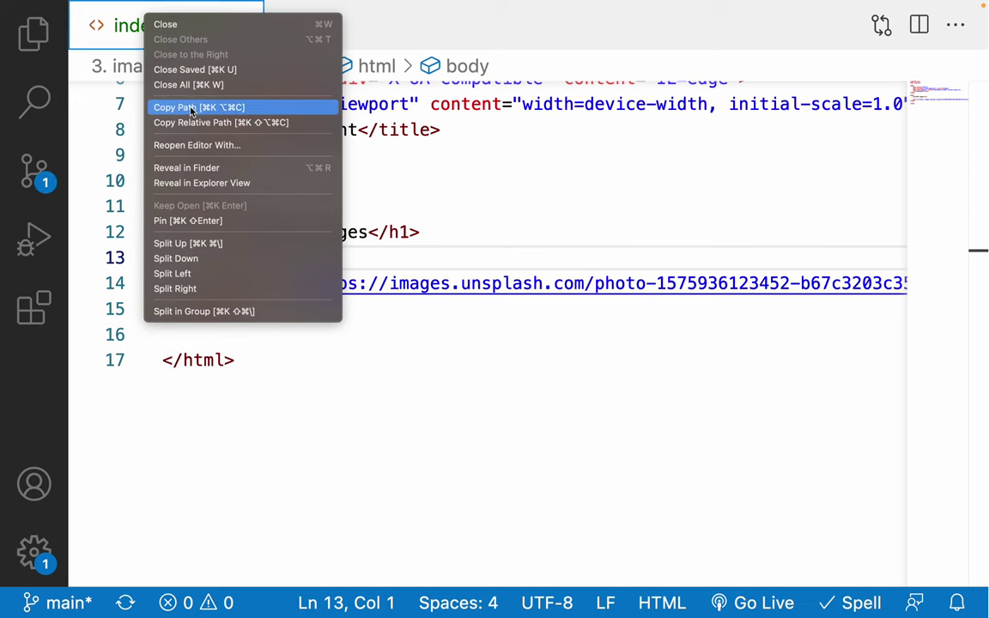
left_click(187, 107)
key("ctrl+Right")
key("ctrl+t")
key("ctrl+v")
key("Return")
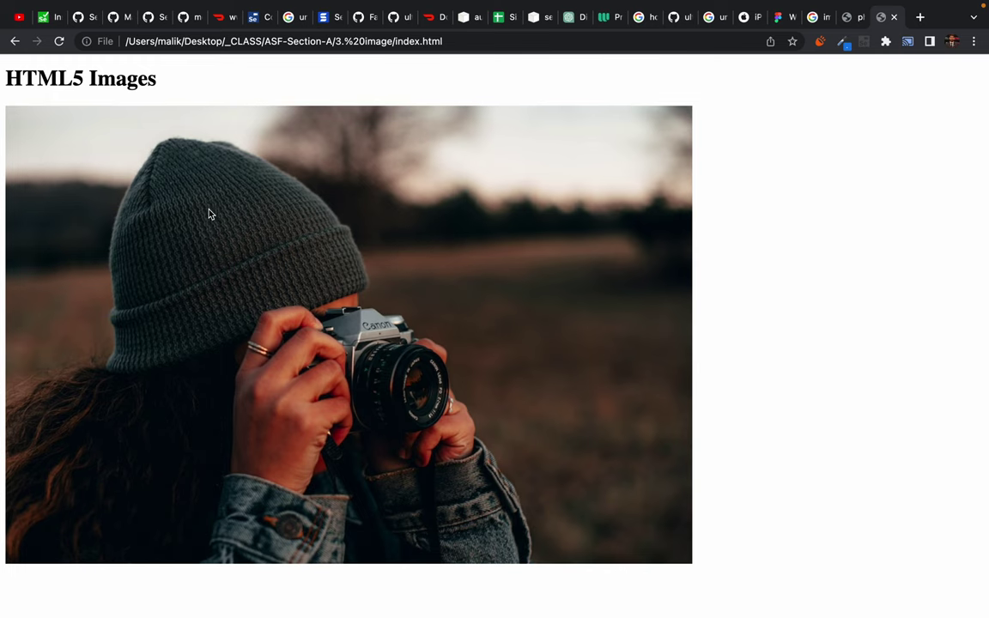
- Back in Visual Studio Code, give the img tag a width of 500px, save, and reload the page in Chrome
key("ctrl+Left")
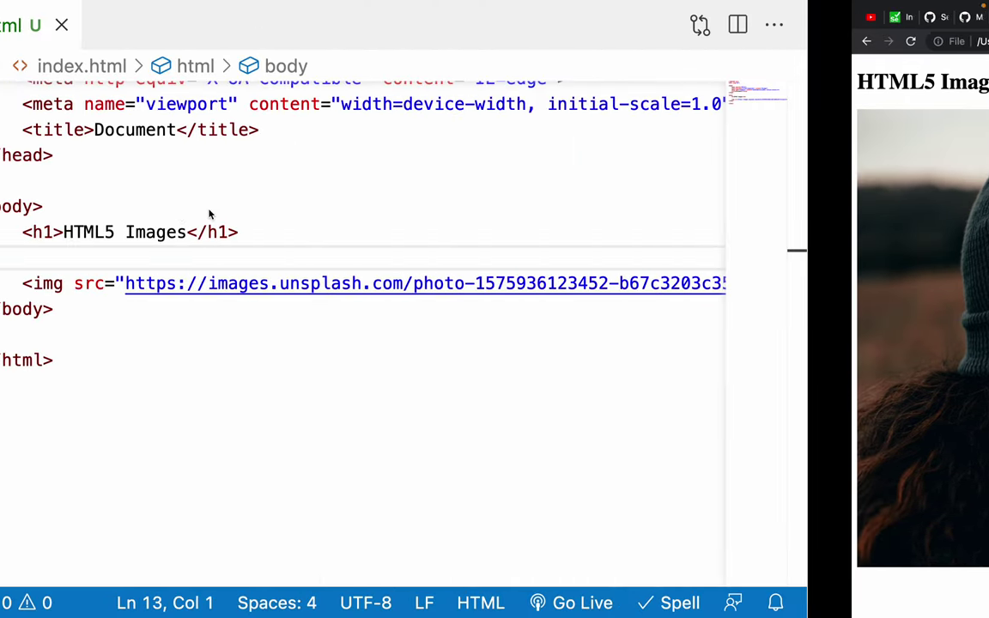
left_click(246, 283)
type("width")
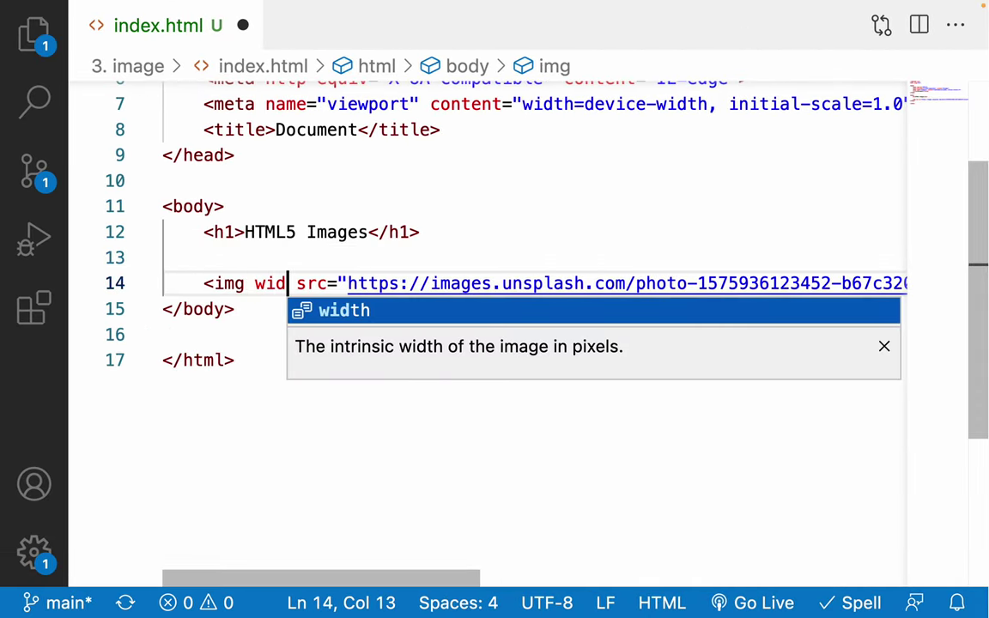
key("Return")
type("500px")
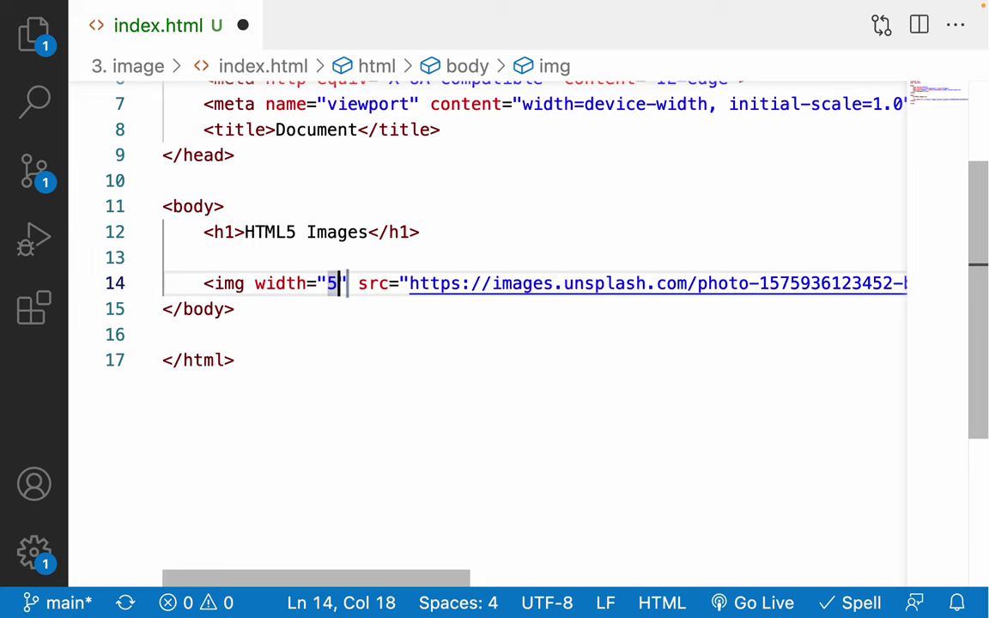
key("super+s")
key("ctrl+Right")
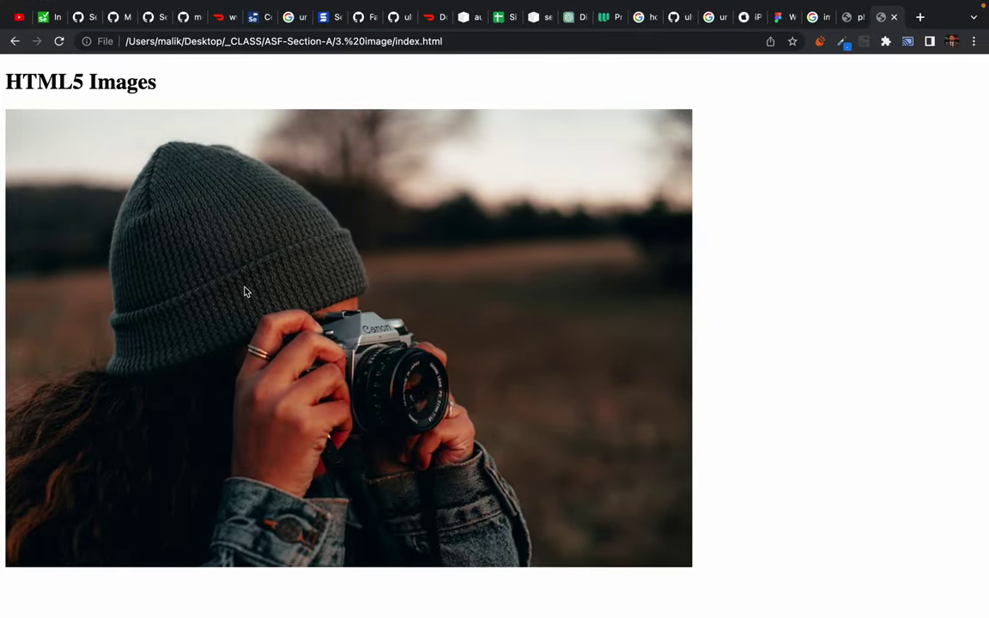
key("super+r")
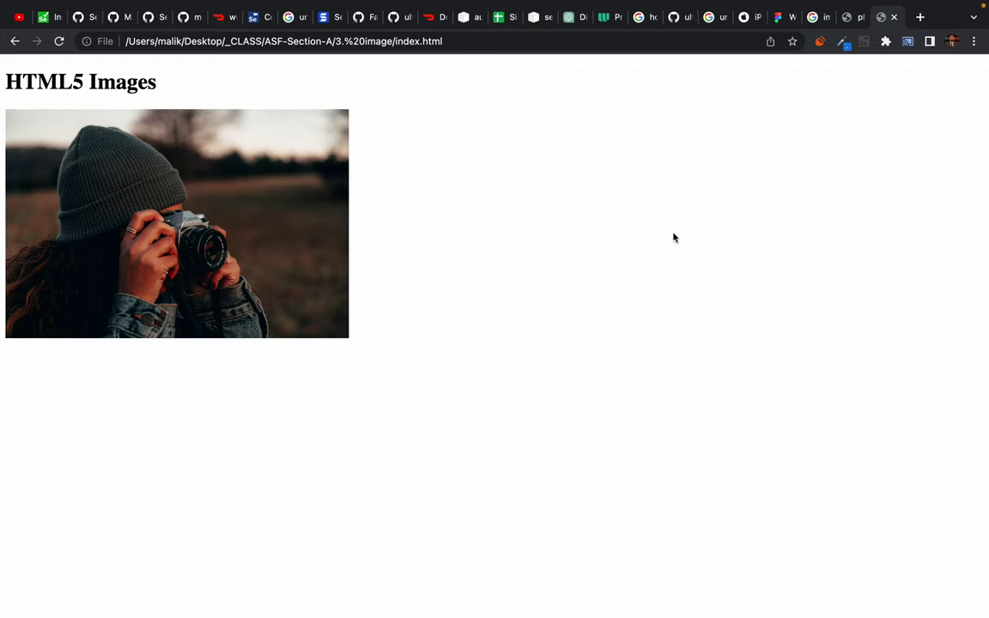
- Close the tab holding the full-size Unsplash photo and return to the Google Images results for "image"
left_click(849, 17)
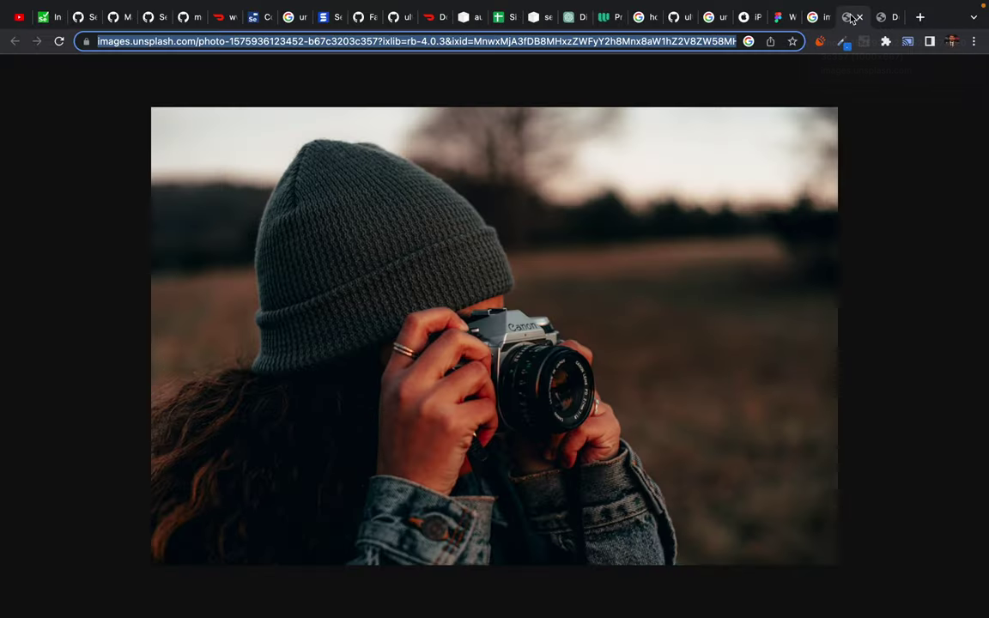
left_click(146, 91)
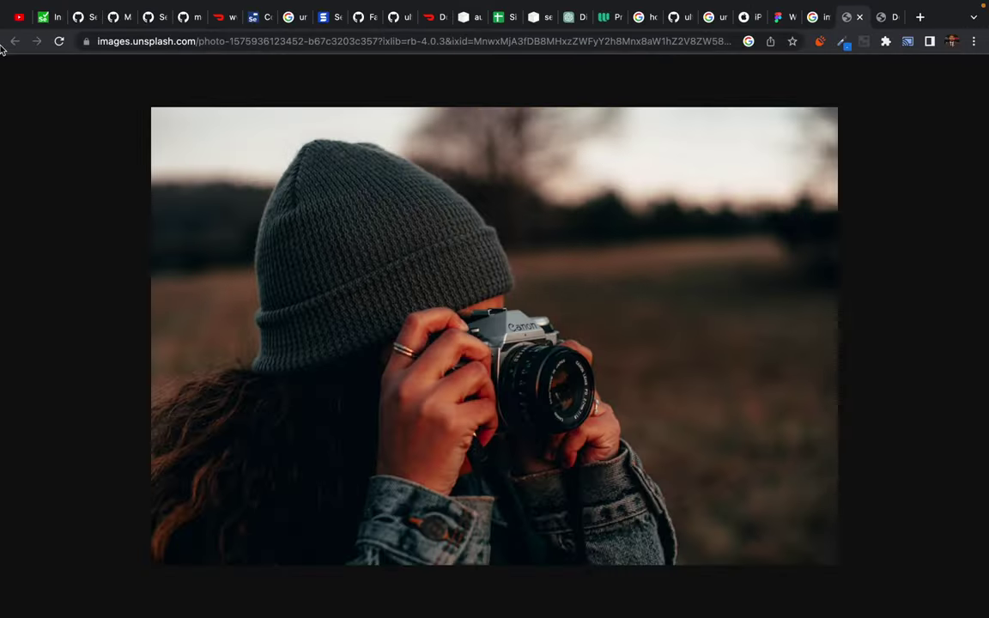
left_click(859, 17)
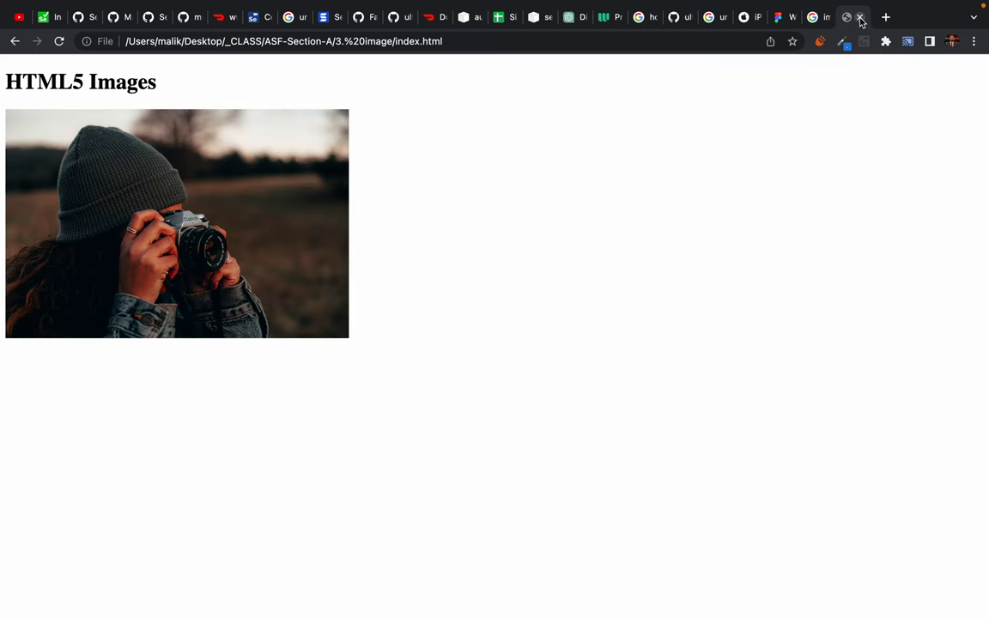
left_click(817, 17)
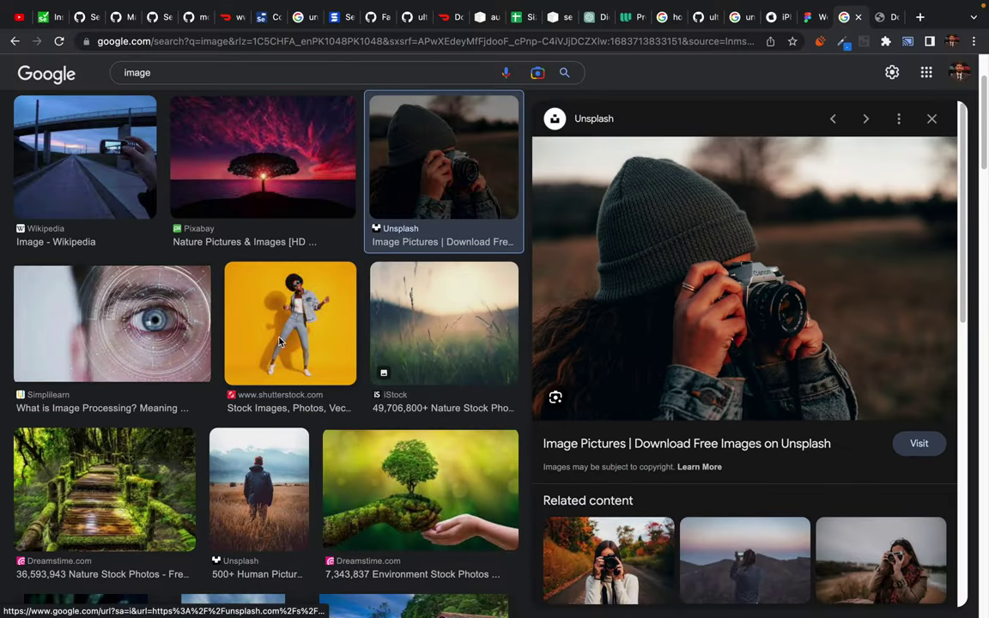
- Visit the Simplilearn article behind the eye image, dismiss its sign-in prompt, check the local HTML5 Images page, and close the article
left_click(158, 352)
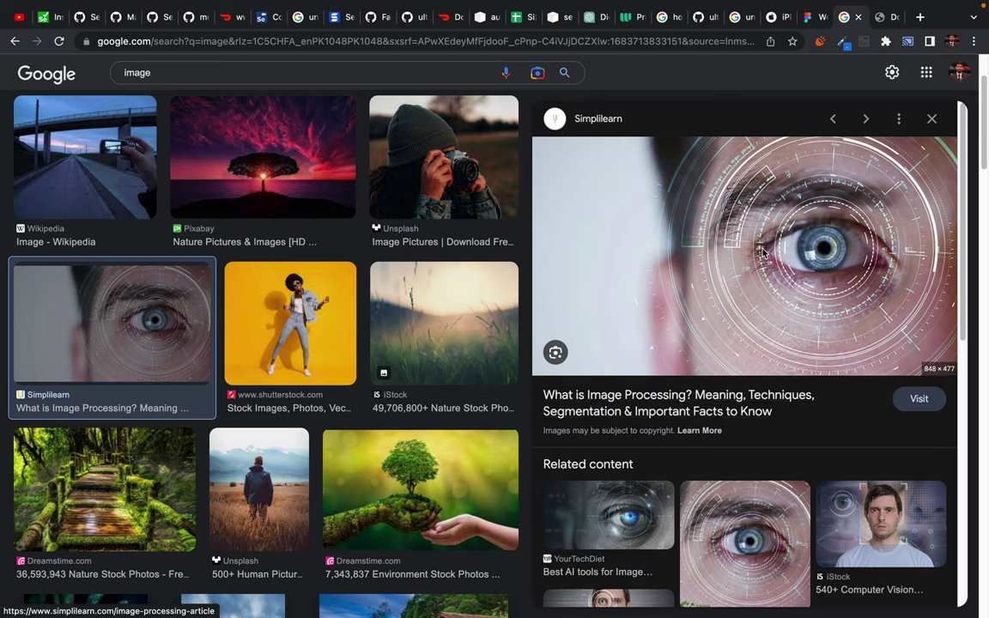
left_click(936, 399)
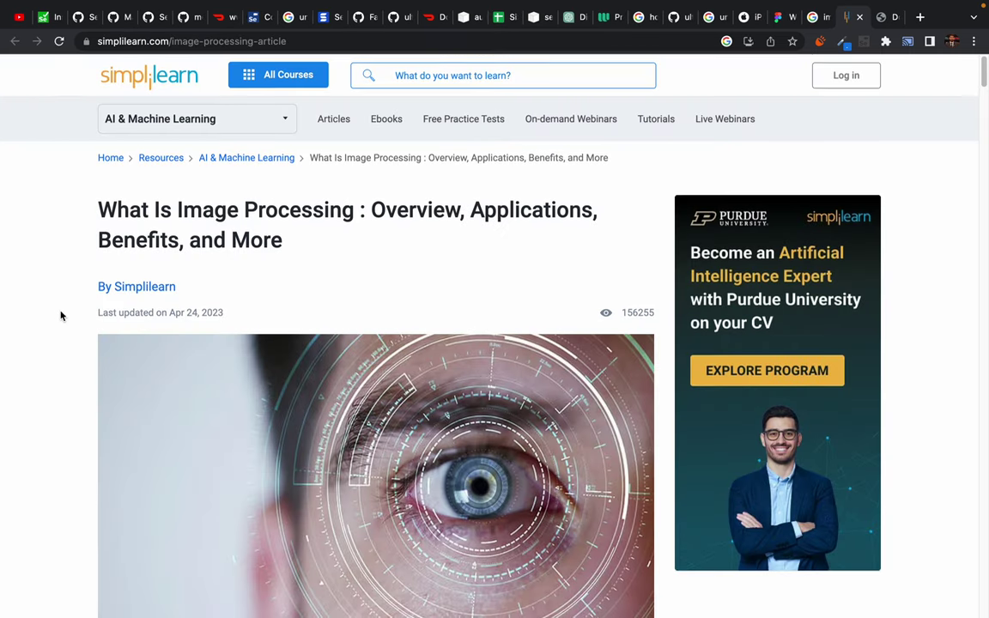
scroll(61, 316, "down", 3)
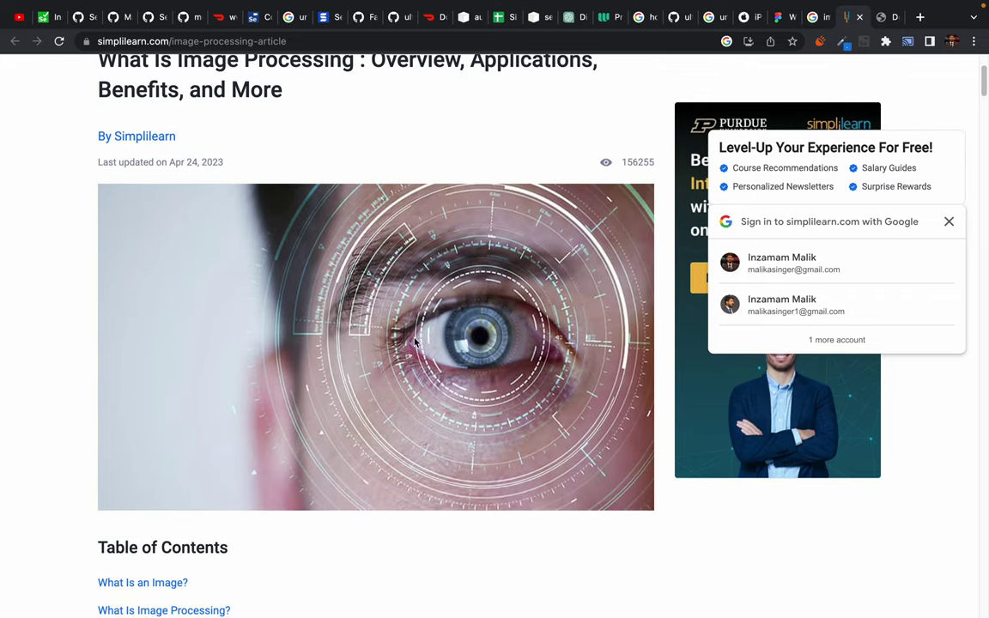
left_click(949, 221)
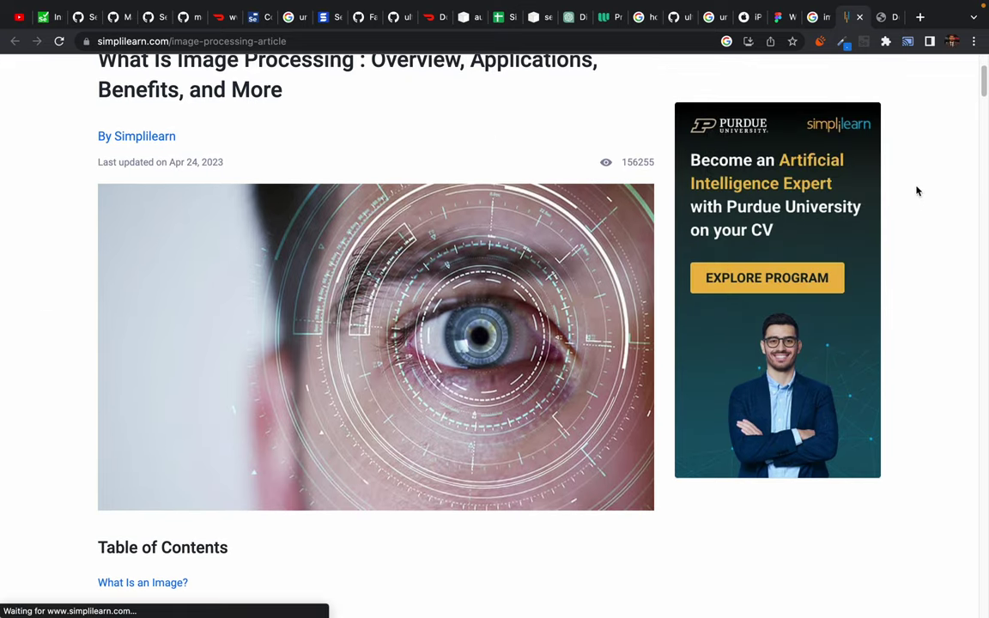
left_click(884, 17)
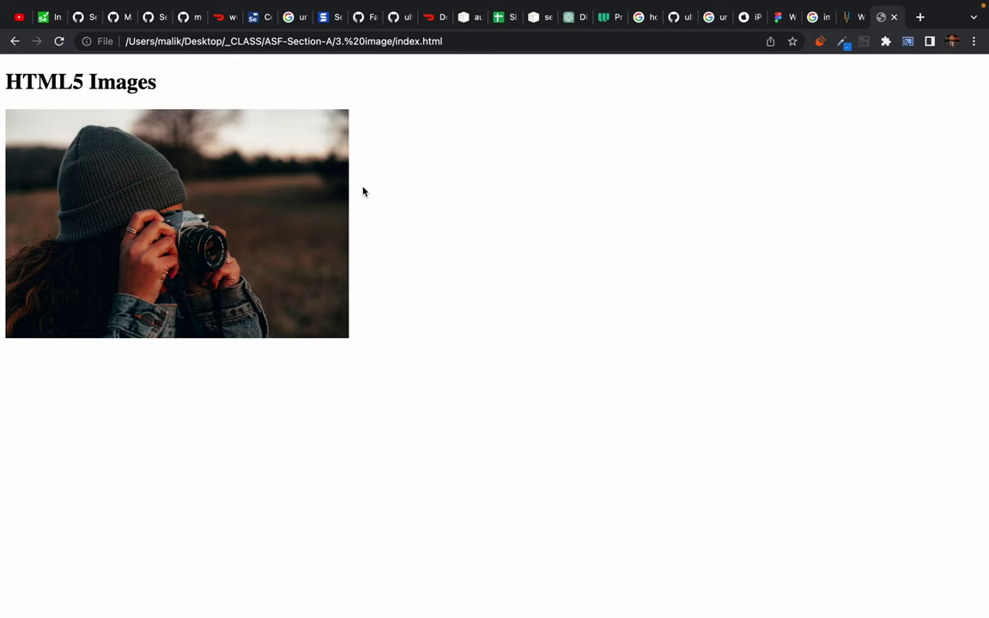
left_click(848, 17)
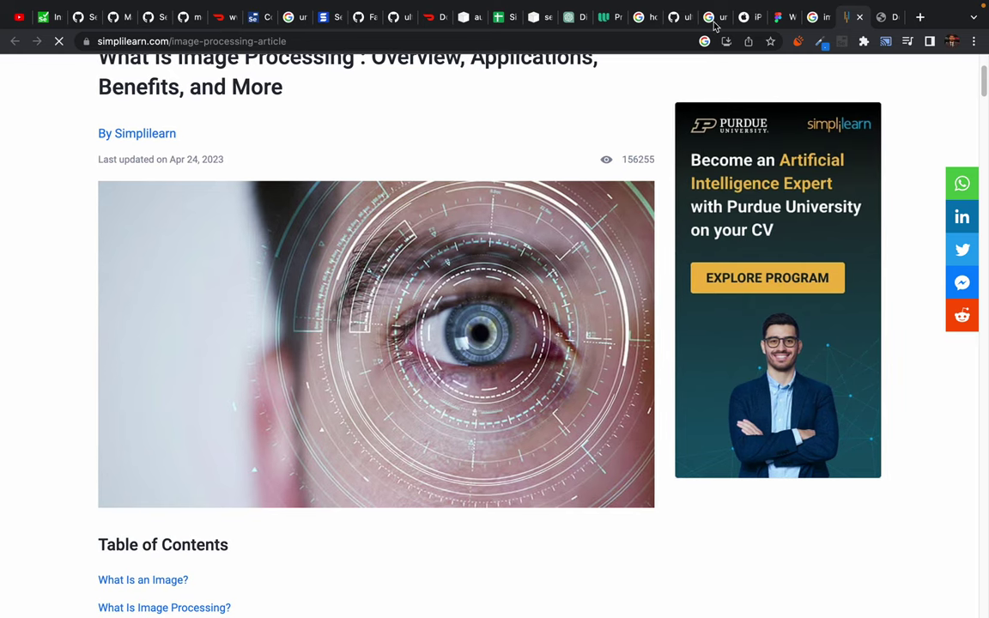
left_click(858, 17)
left_click(822, 17)
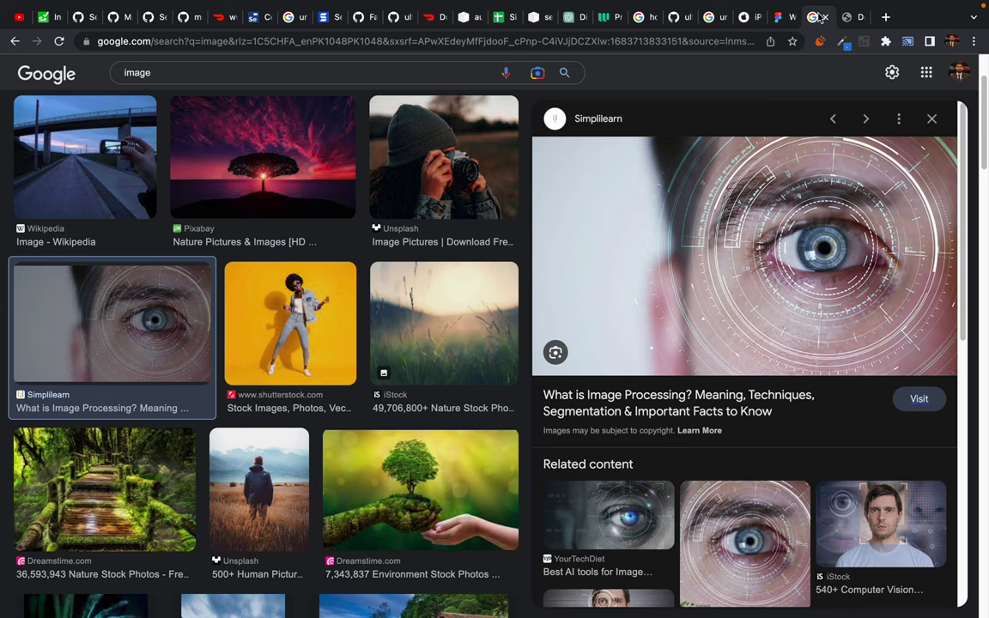
- Browse the image search results, previewing the Shutterstock woman on yellow and the Dreamstime wooden bridge, and compare with the local HTML5 Images page
scroll(290, 423, "down", 1)
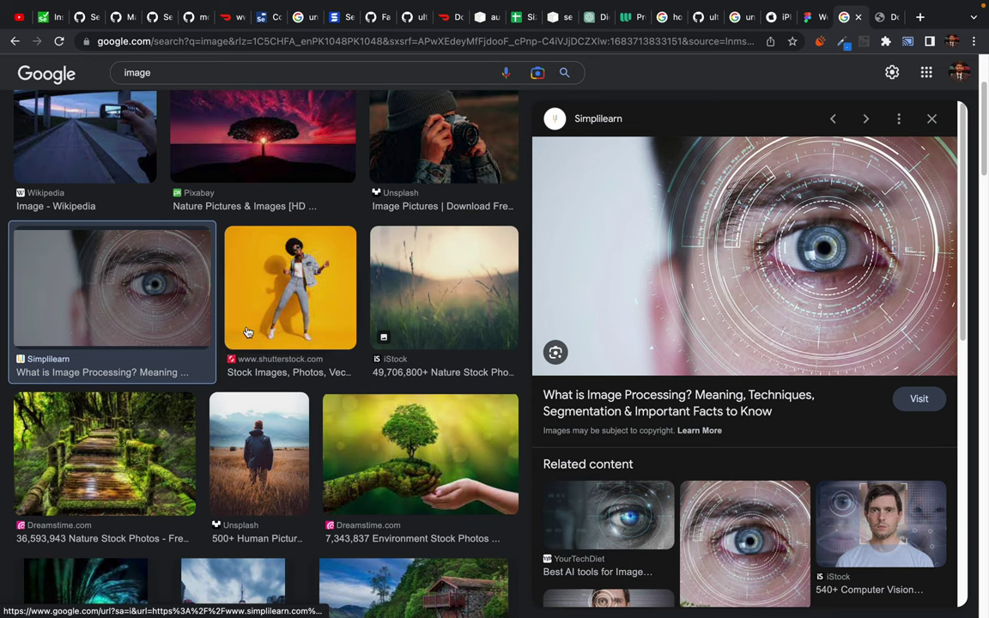
left_click(260, 270)
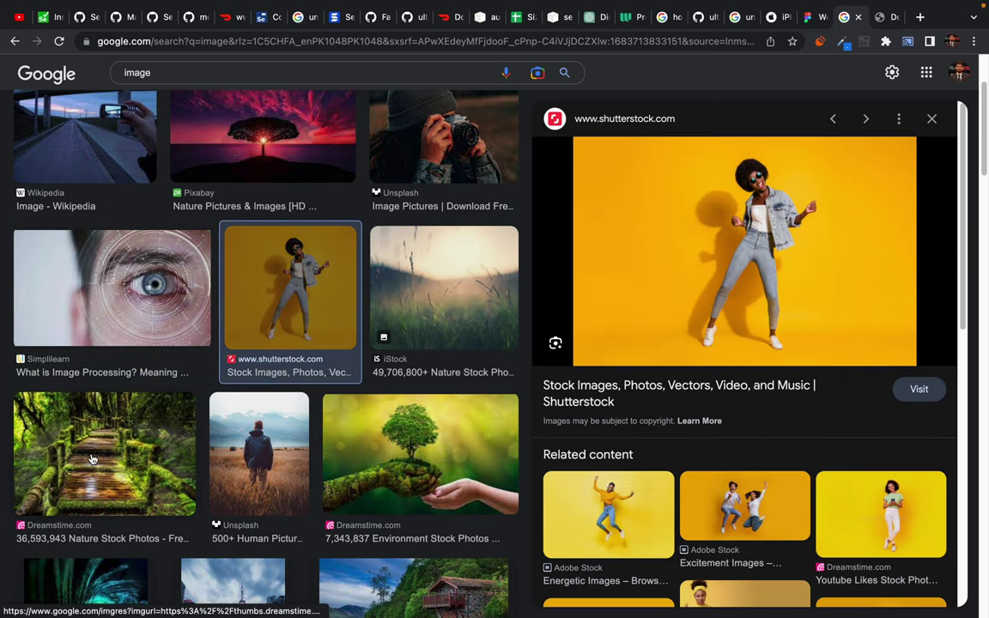
left_click(92, 460)
scroll(276, 492, "down", 2)
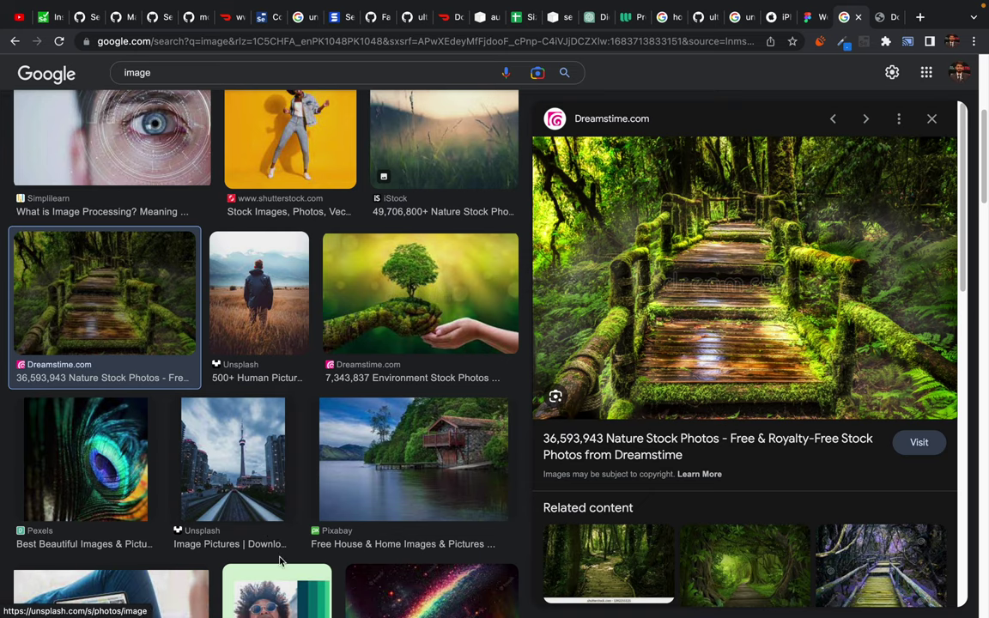
scroll(280, 562, "down", 3)
scroll(280, 562, "down", 1)
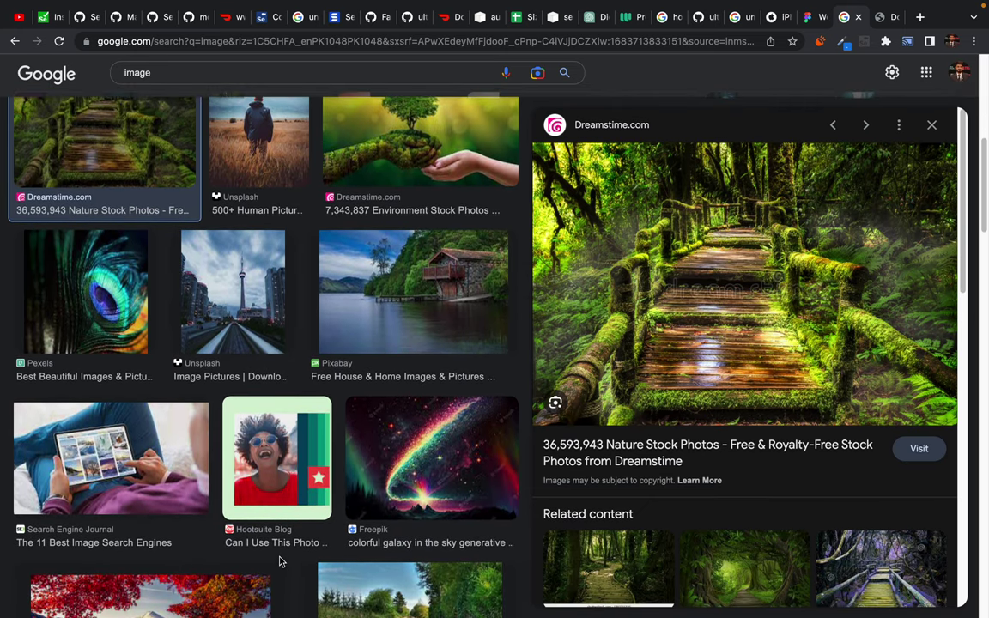
scroll(280, 561, "down", 5)
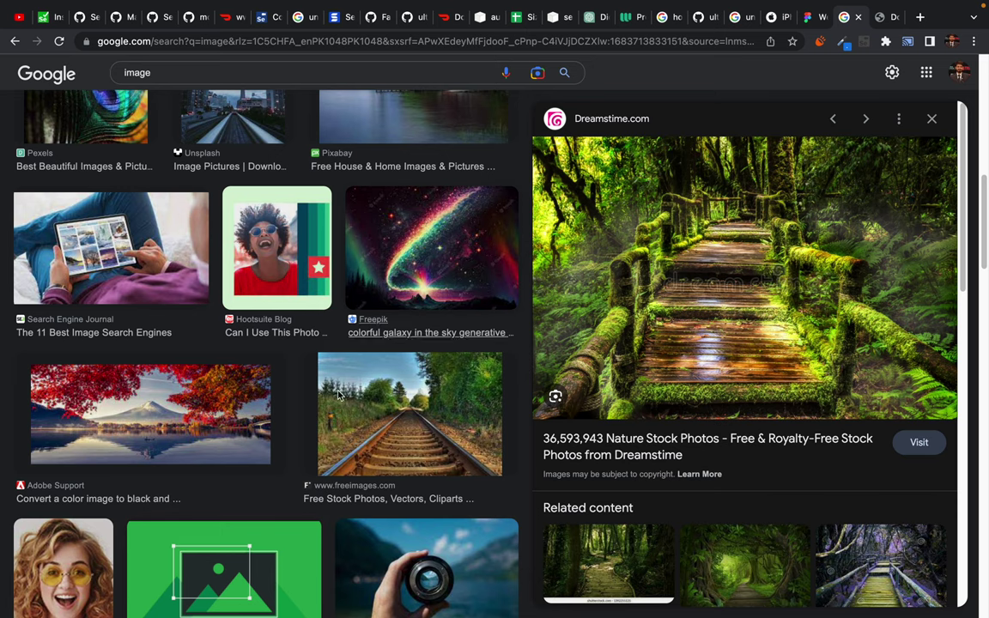
scroll(273, 554, "down", 7)
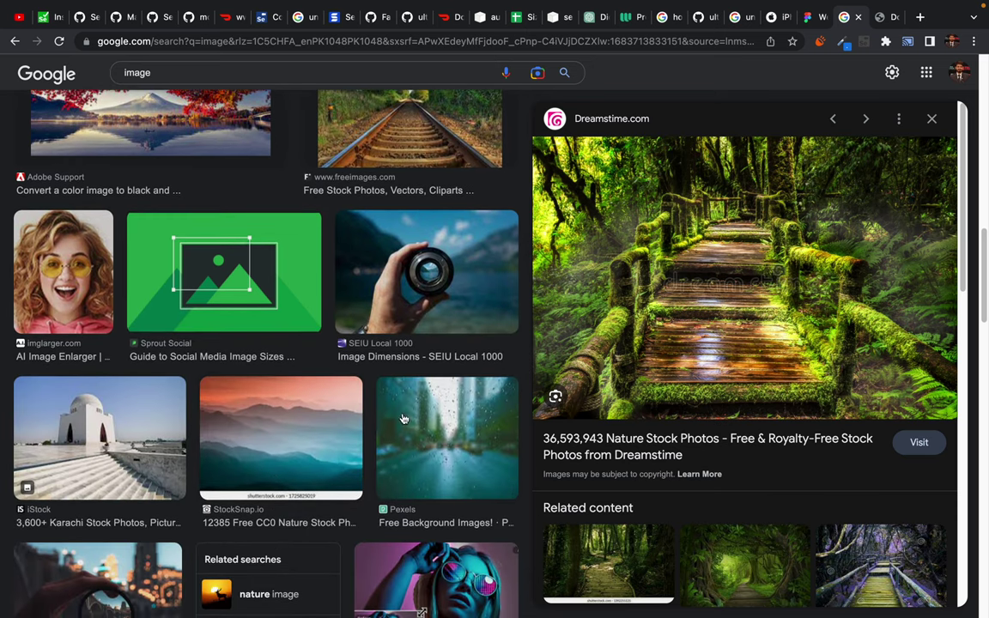
scroll(368, 432, "up", 15)
left_click(881, 17)
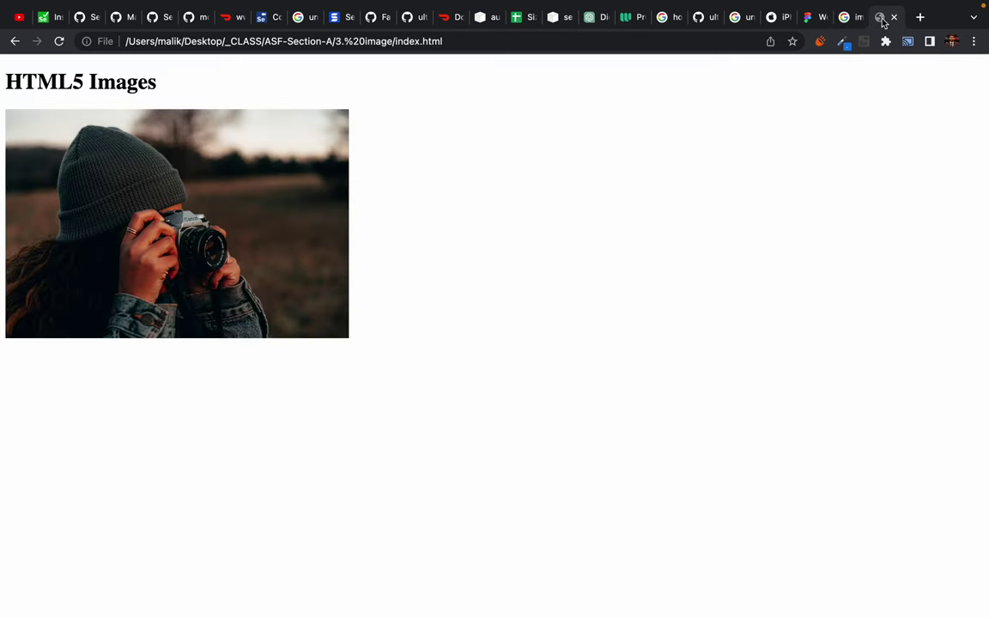
left_click(853, 17)
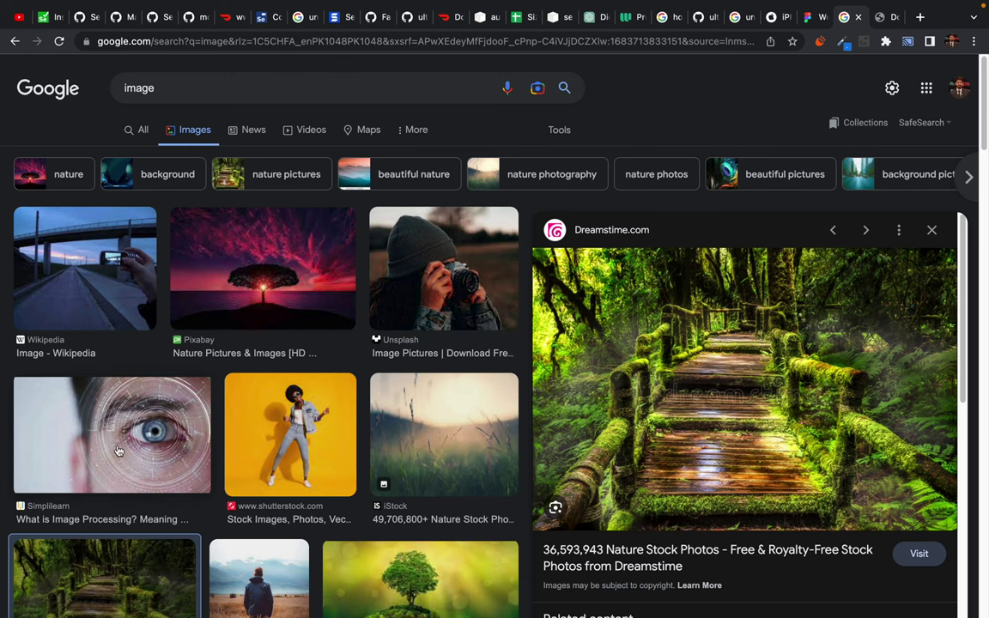
- Preview the Unsplash photo of the person with a camera and open the image itself in a new tab
left_click(418, 254)
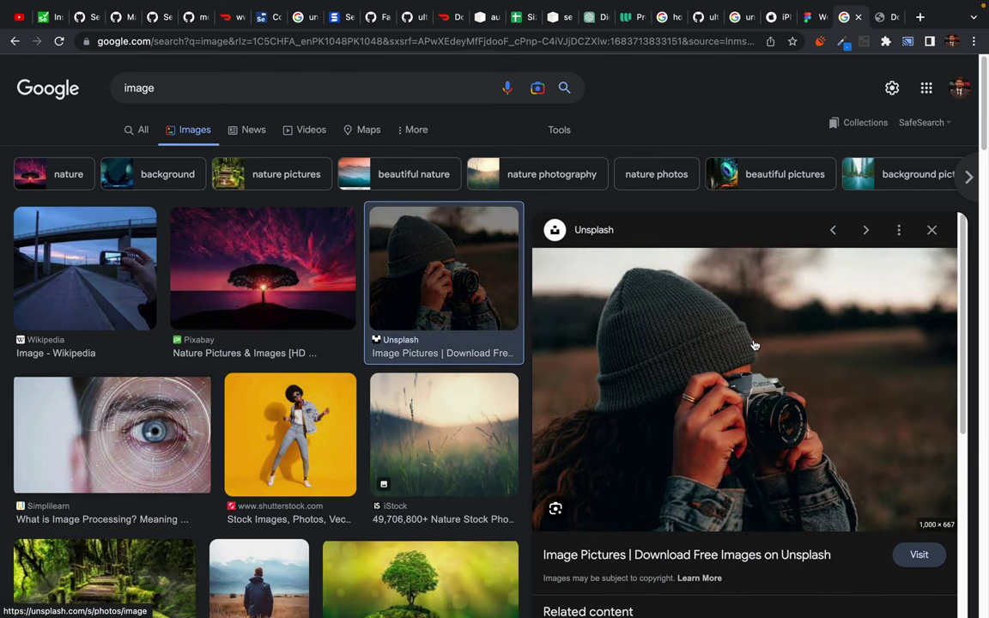
right_click(712, 330)
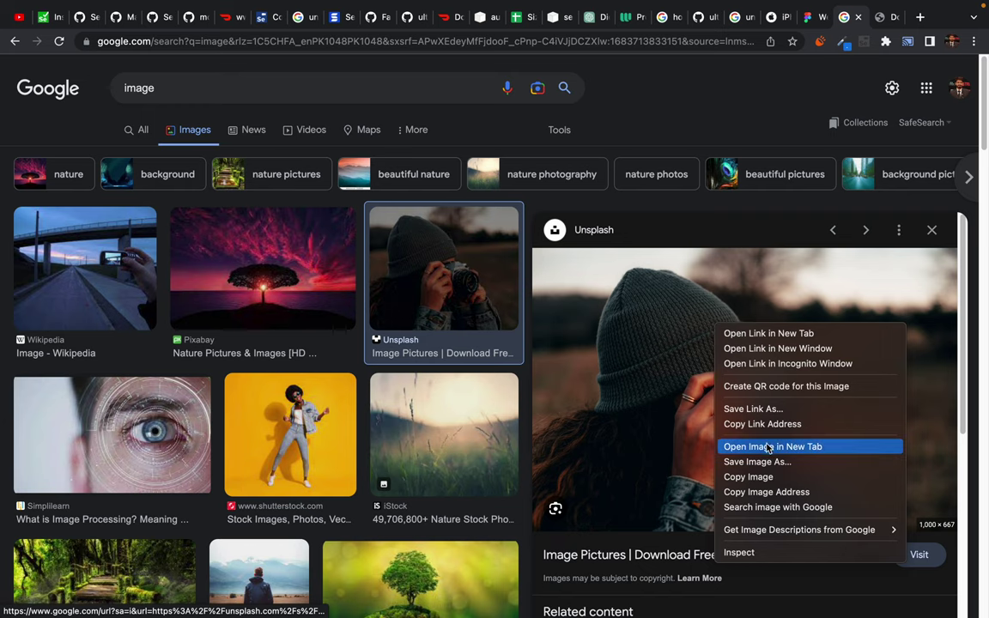
left_click(773, 447)
left_click(850, 18)
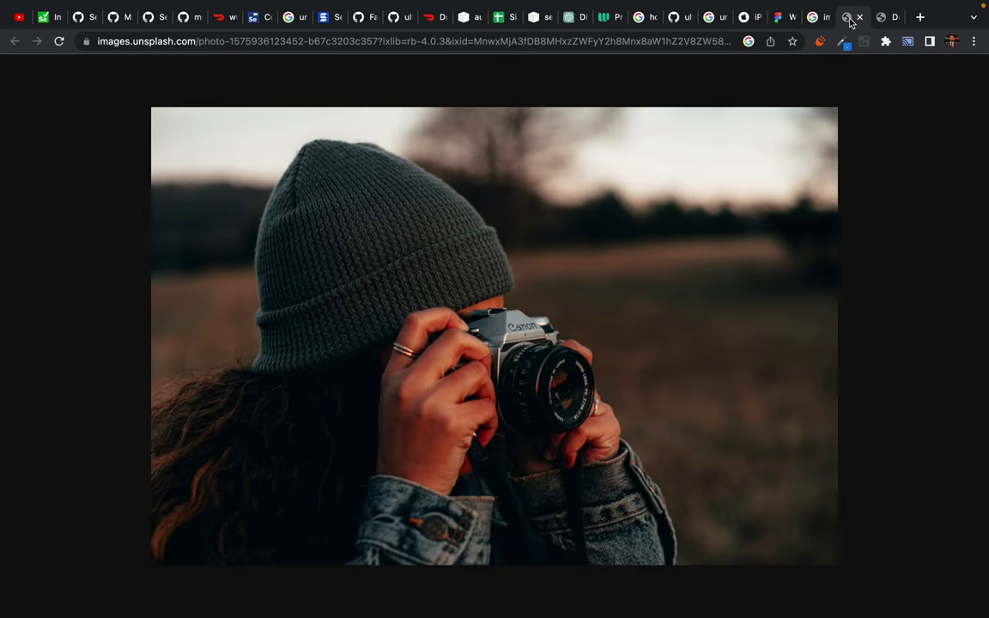
left_click(161, 43)
left_click(151, 119)
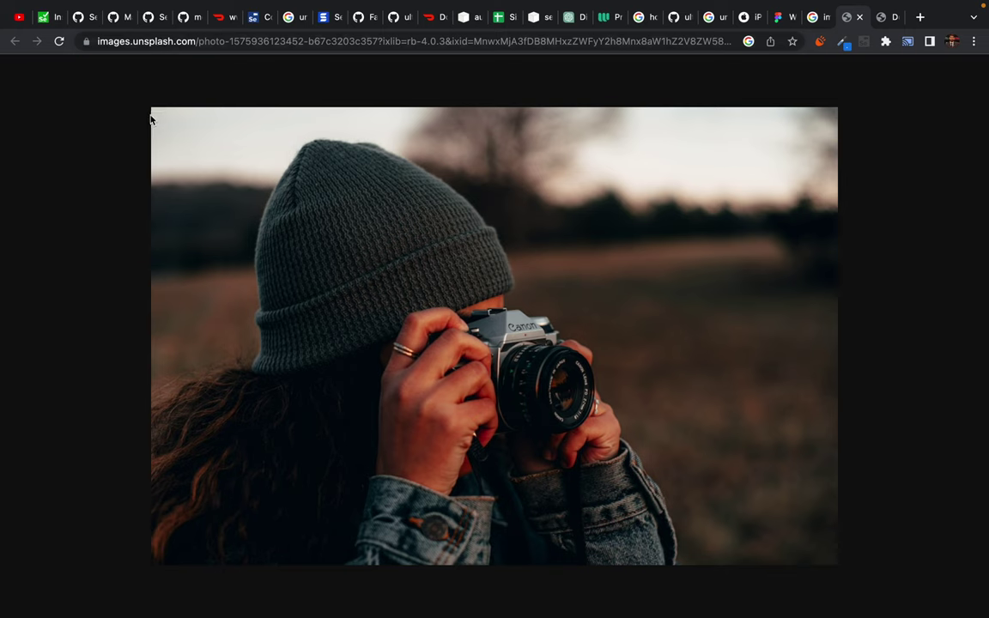
right_click(246, 167)
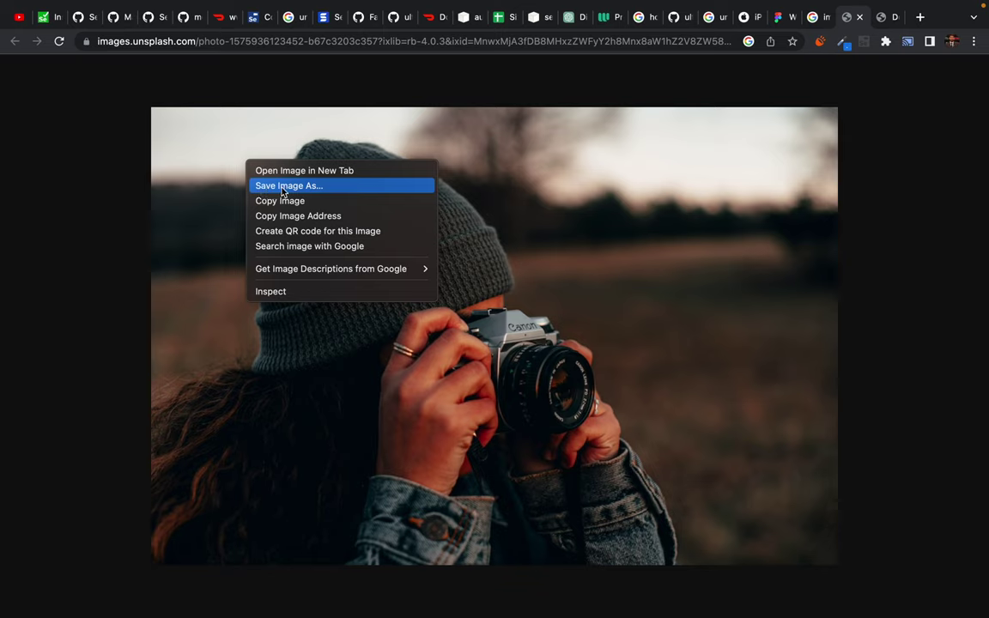
left_click(815, 19)
right_click(698, 326)
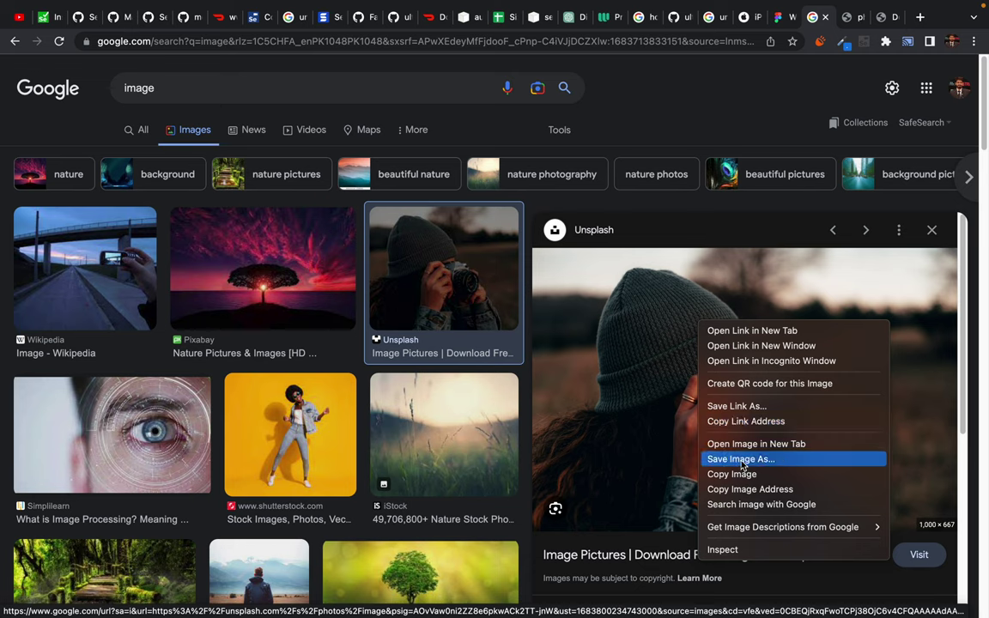
left_click(543, 546)
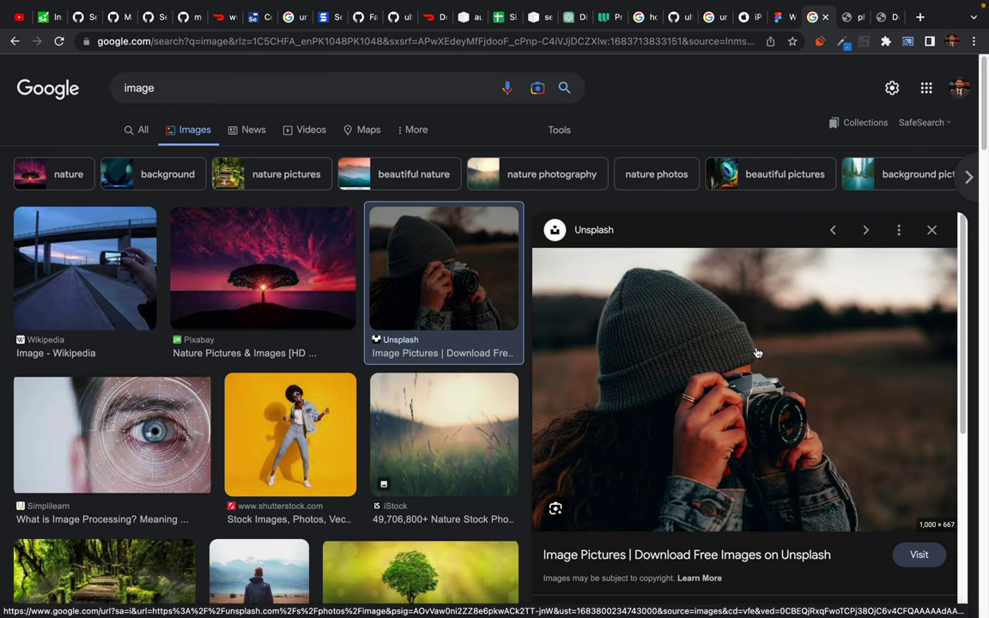
- Save the full-size camera photo to the Downloads folder under its default file name and dismiss the download notice
left_click(848, 17)
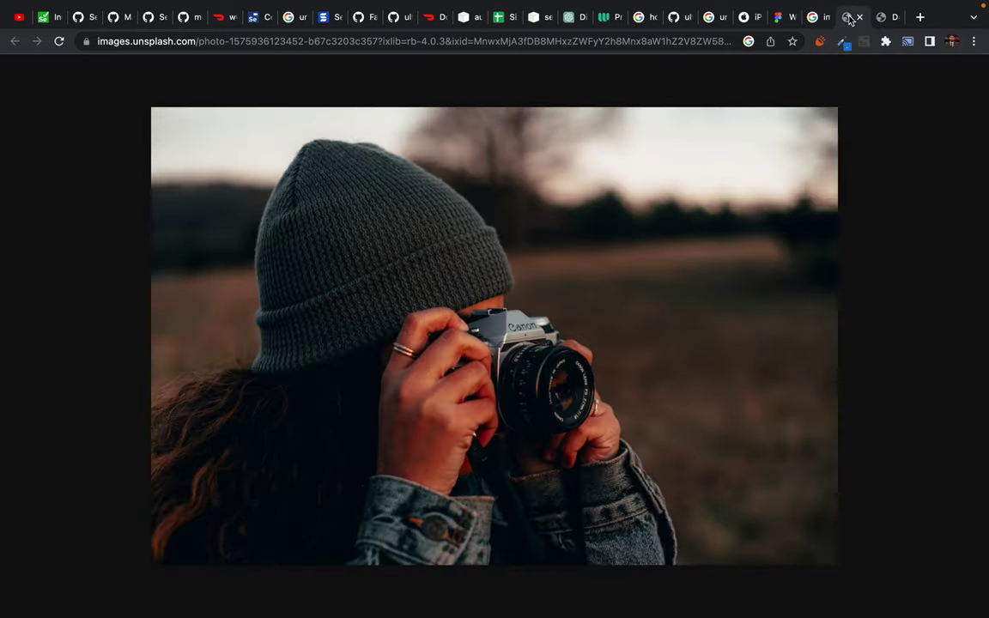
right_click(278, 163)
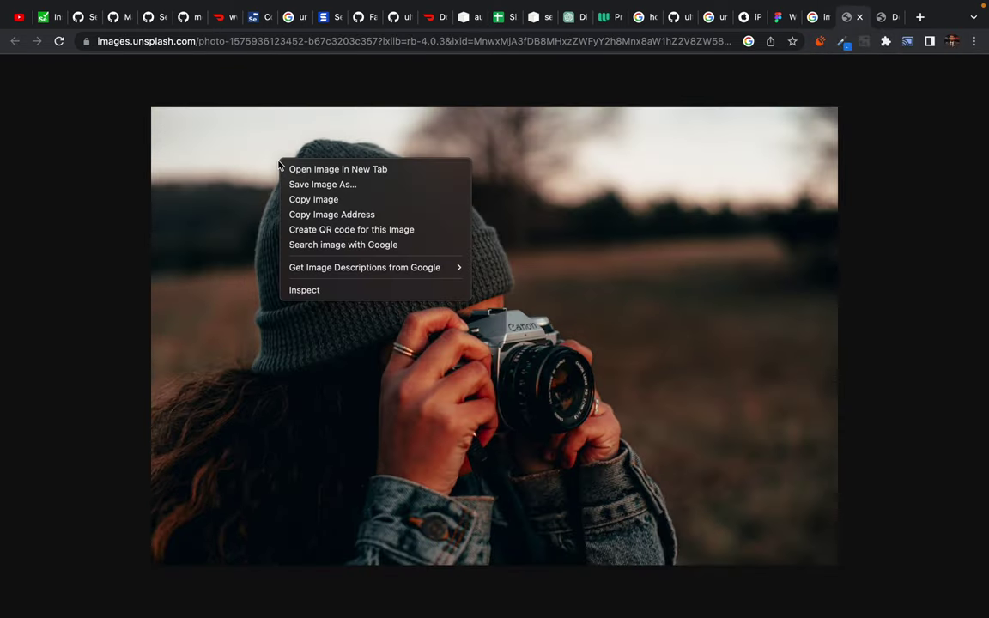
left_click(325, 188)
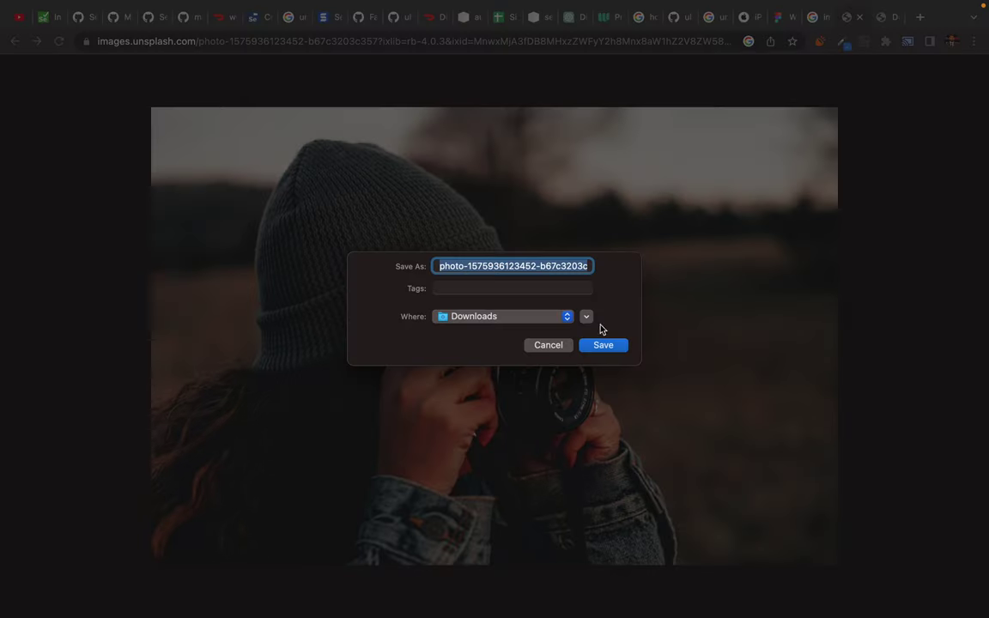
left_click(602, 347)
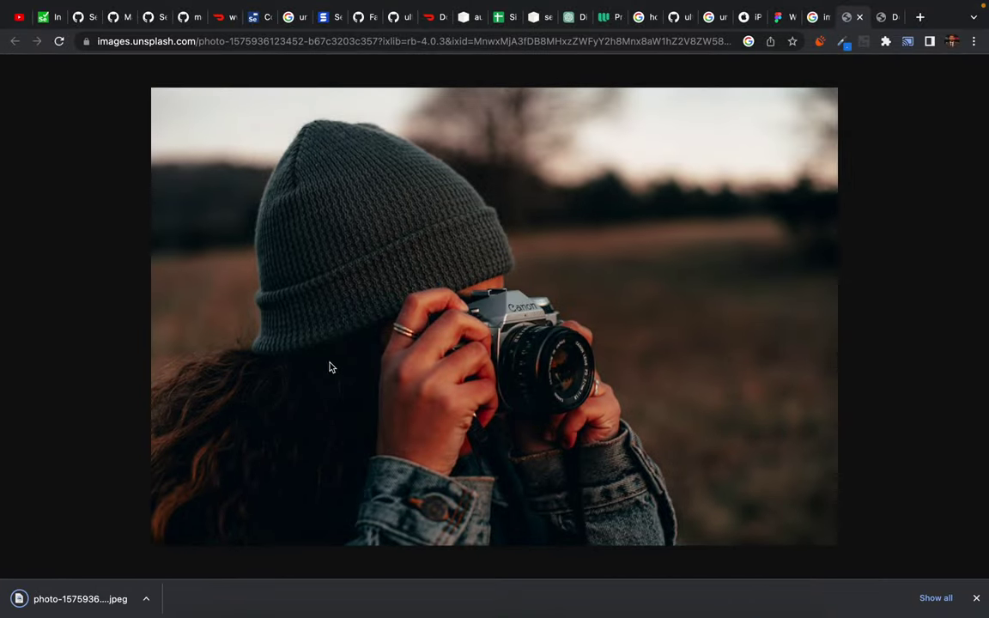
left_click(976, 598)
- Switch to the desktop and open the Downloads folder in Finder
key("ctrl+Left")
key("ctrl+Left")
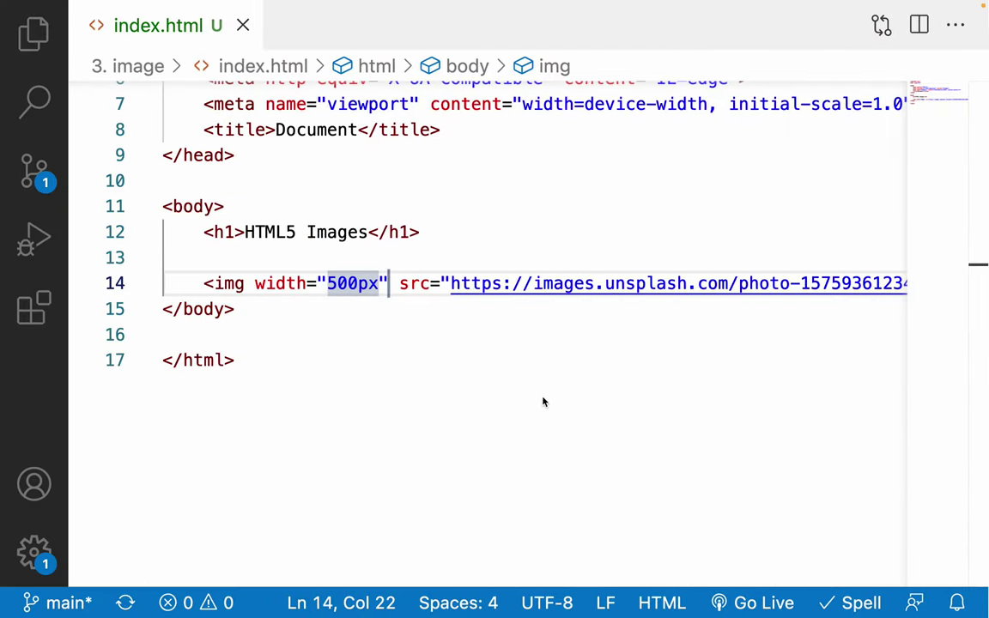
key("ctrl+Left")
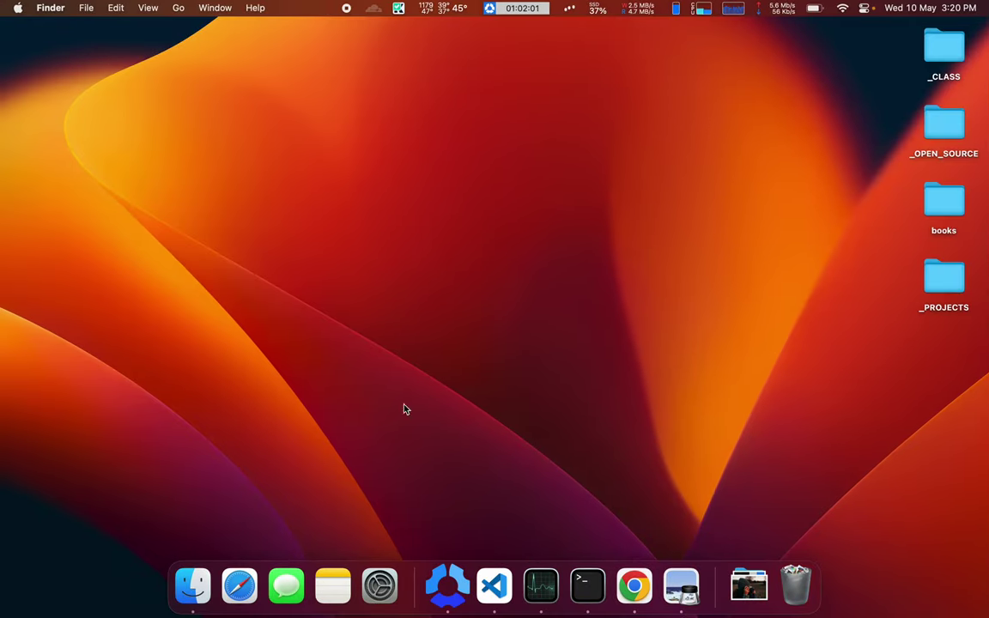
left_click(193, 587)
left_click(110, 192)
left_click(111, 214)
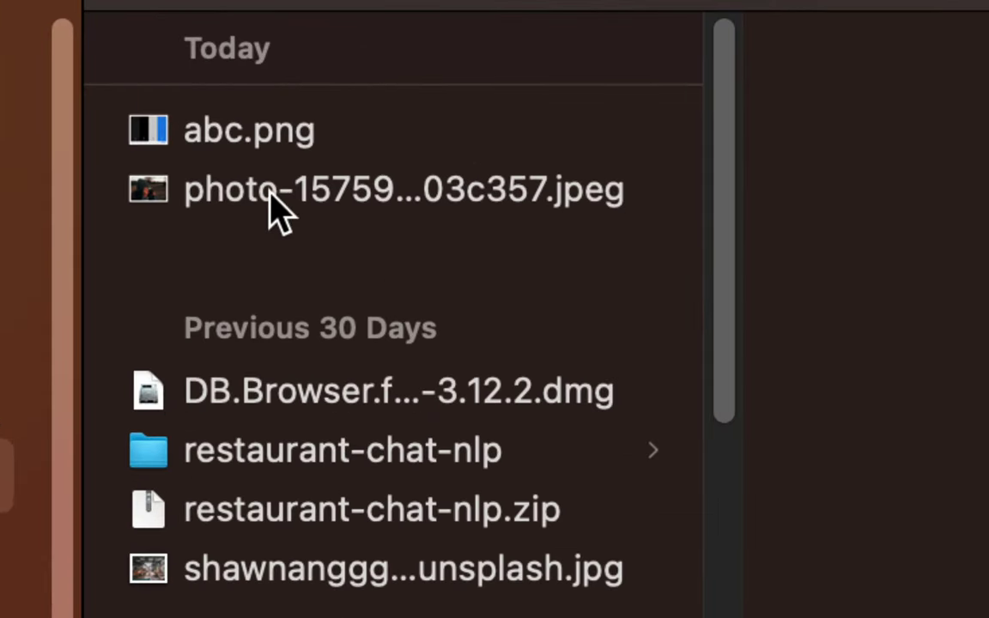
- Rename the downloaded Unsplash photo as camera.jpeg
left_click(217, 139)
left_click(270, 194)
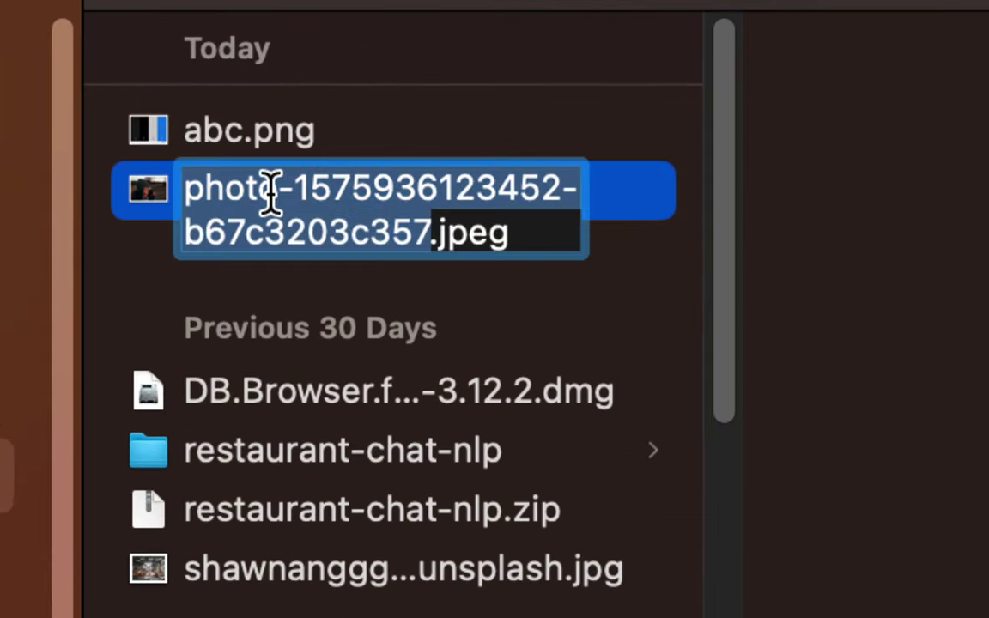
key("BackSpace")
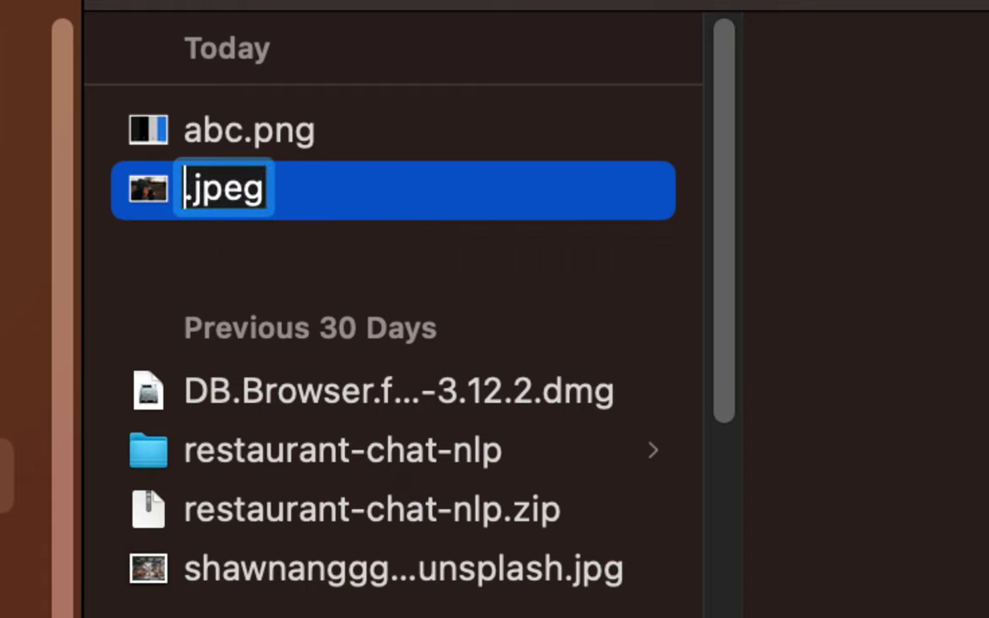
type("photo")
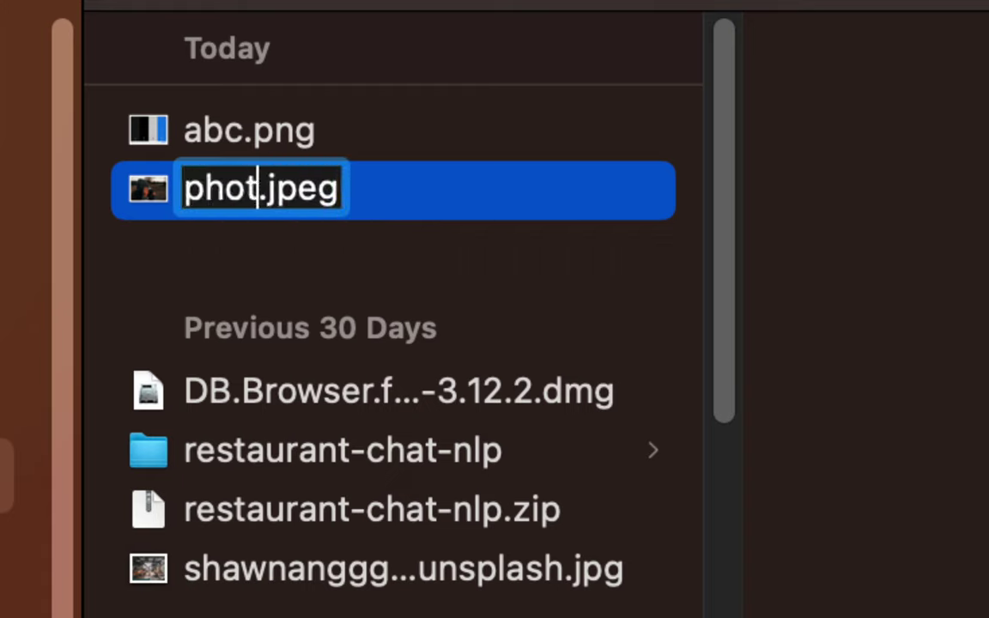
key("BackSpace")
key("BackSpace")
key("BackSpace")
key("BackSpace")
key("BackSpace")
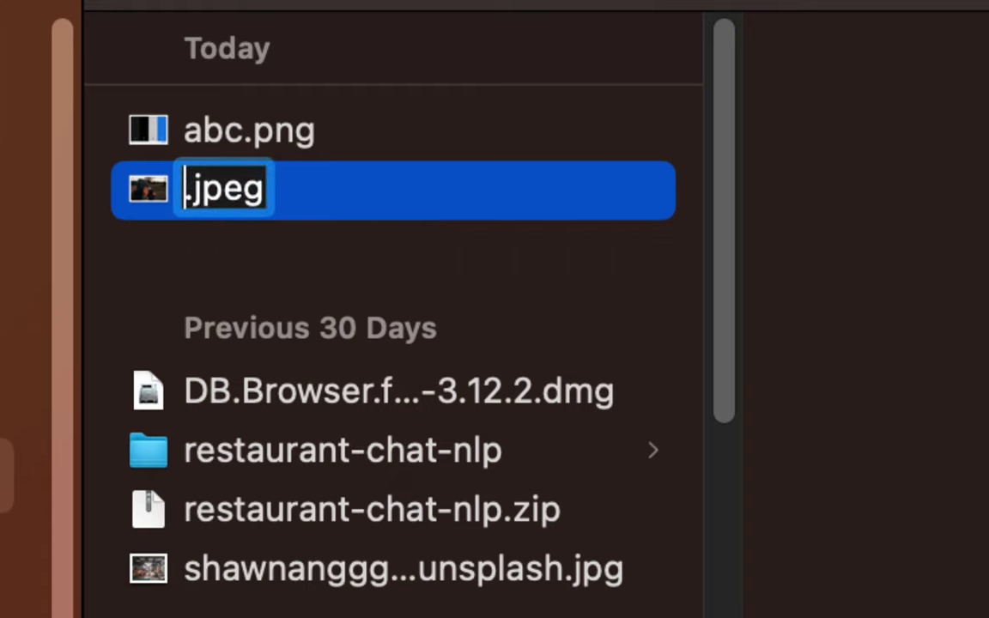
type("camera")
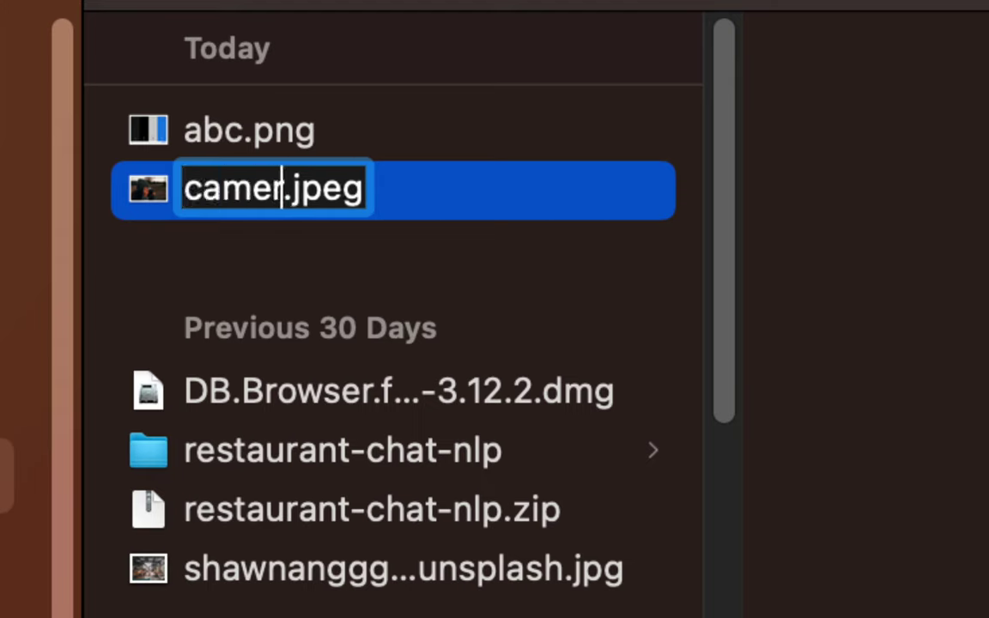
key("Return")
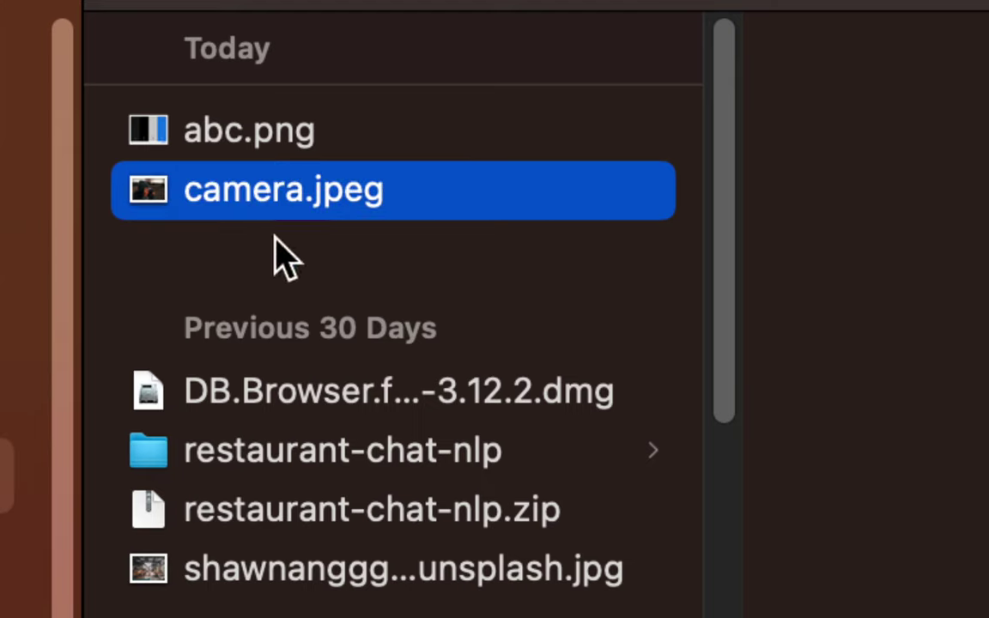
- Copy camera.jpeg from the Downloads folder into the "3. image" project folder in VS Code and close its preview
left_click(230, 129)
left_click(230, 184)
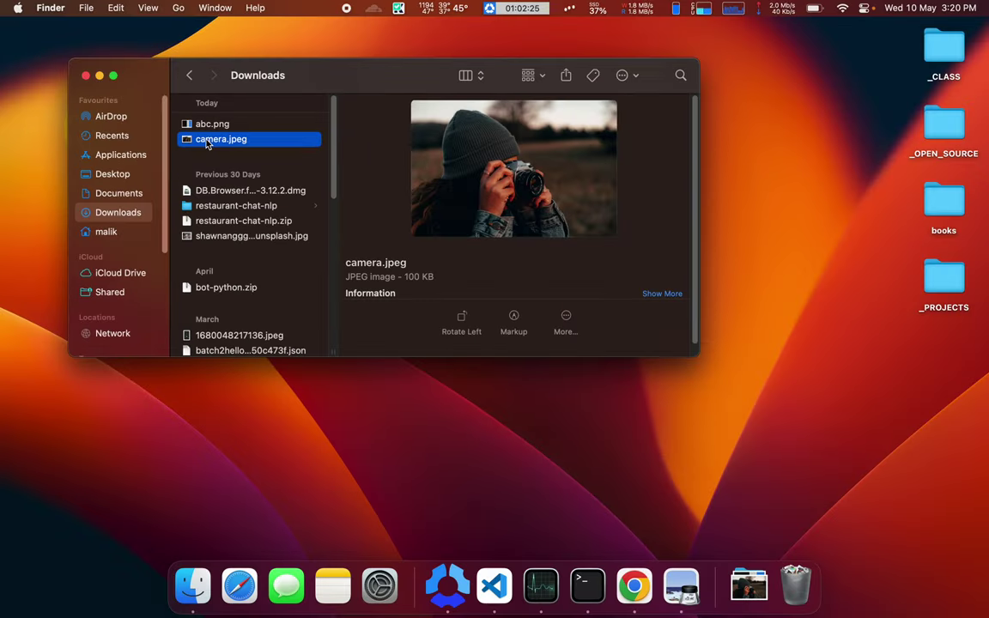
left_click_drag(206, 143, 169, 193)
key("ctrl+Right")
key("ctrl+Right")
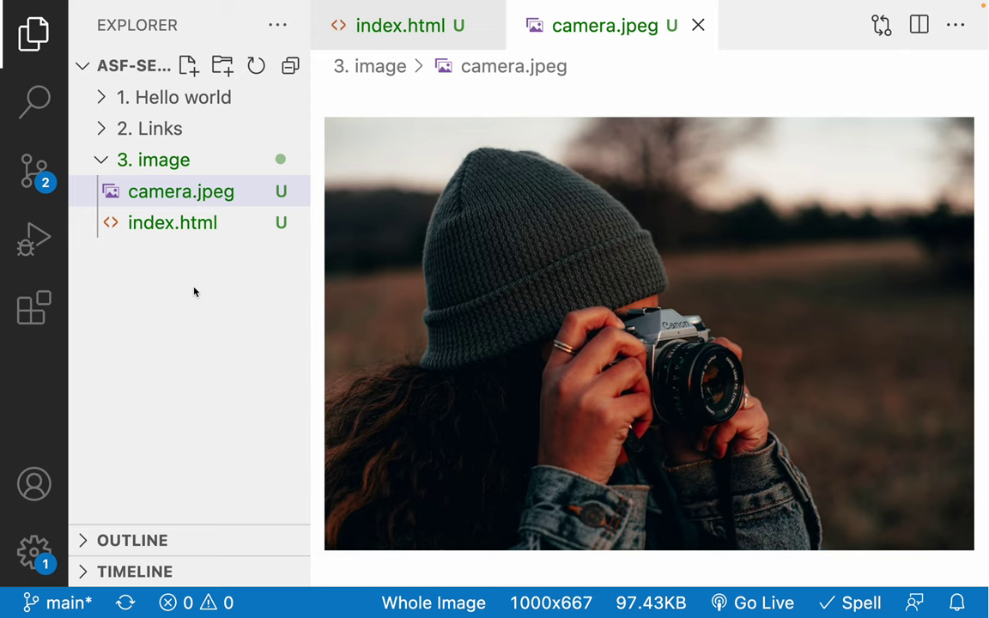
middle_click(553, 28)
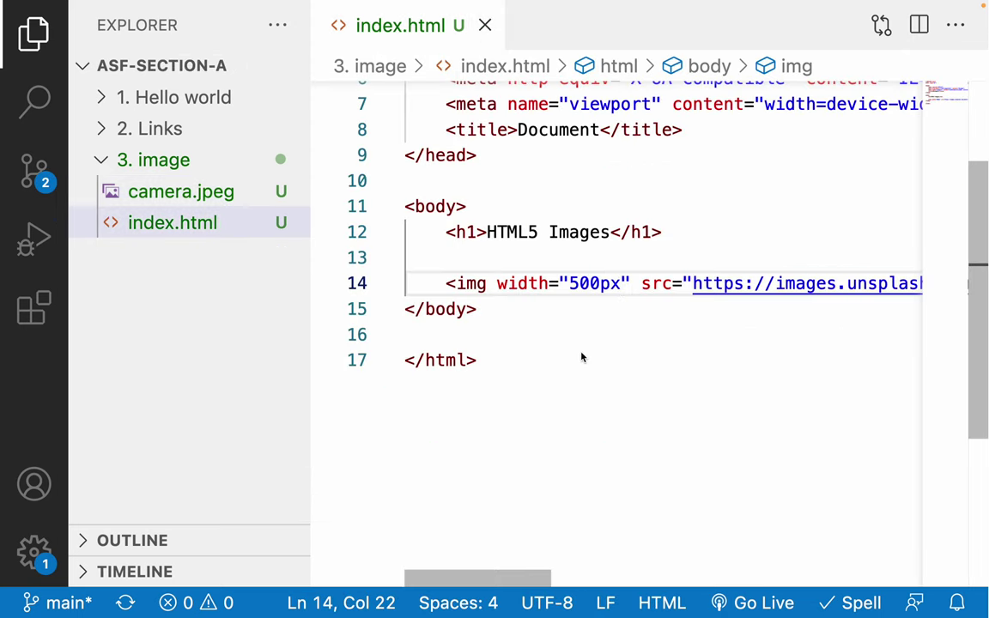
- Replace the Unsplash URL in the img tag's src in index.html with the local path ./camera.jpeg
left_click(681, 316)
key("ctrl+b")
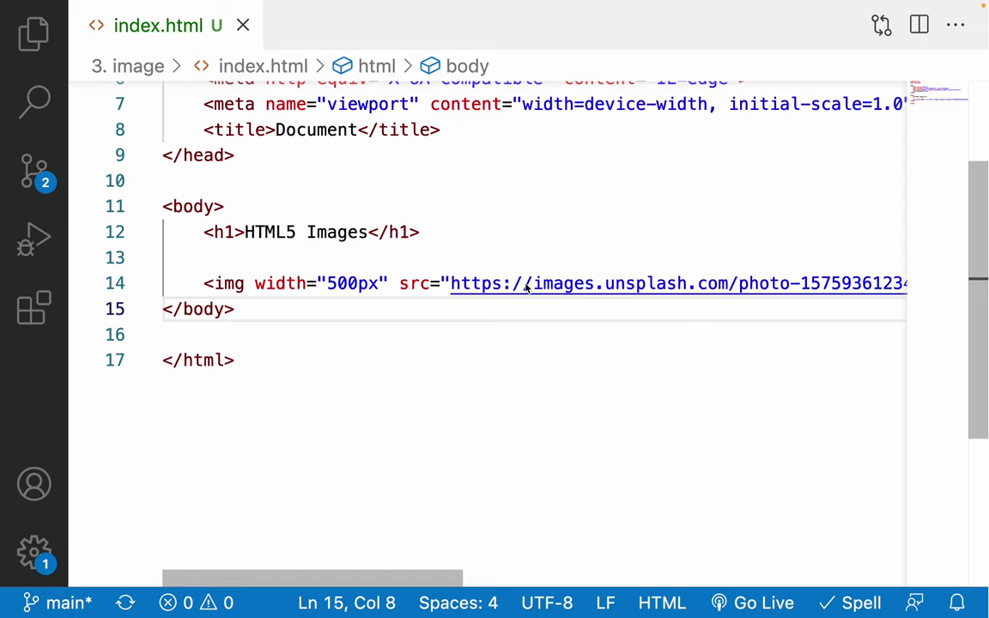
left_click_drag(451, 284, 799, 283)
key("BackSpace")
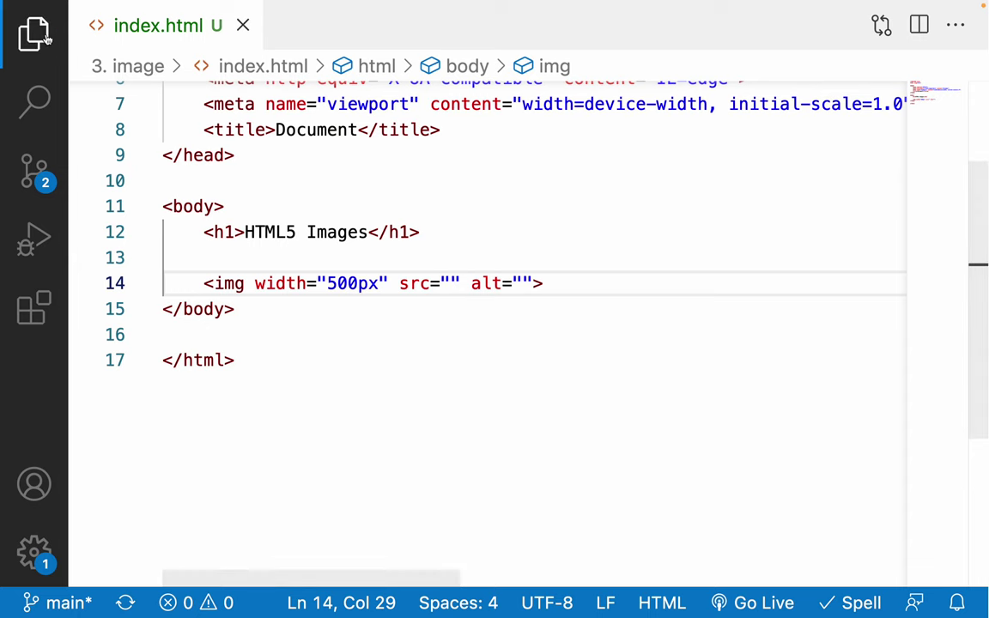
key("ctrl+b")
left_click(692, 282)
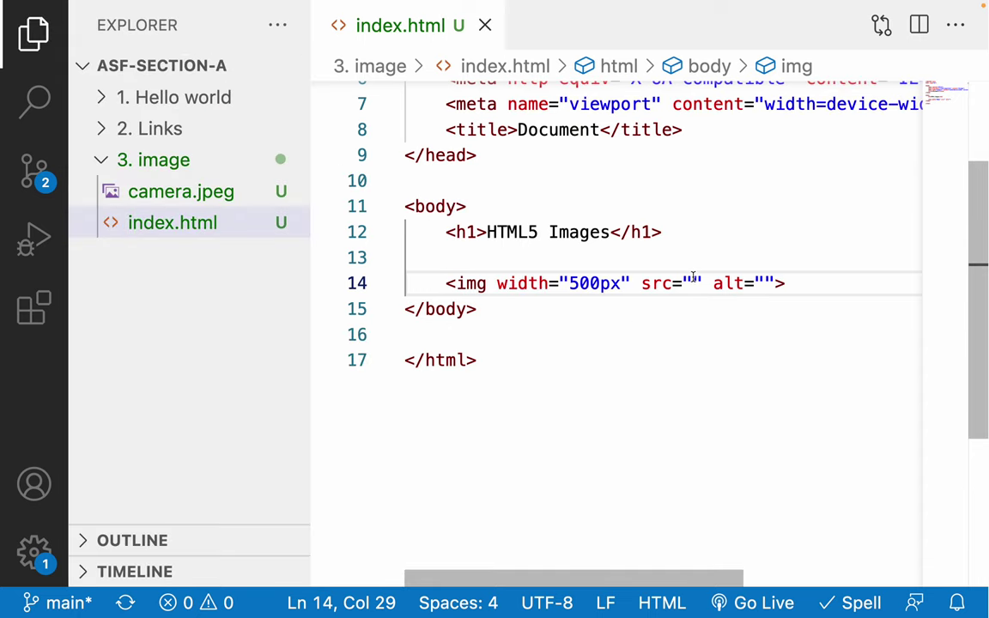
type("./")
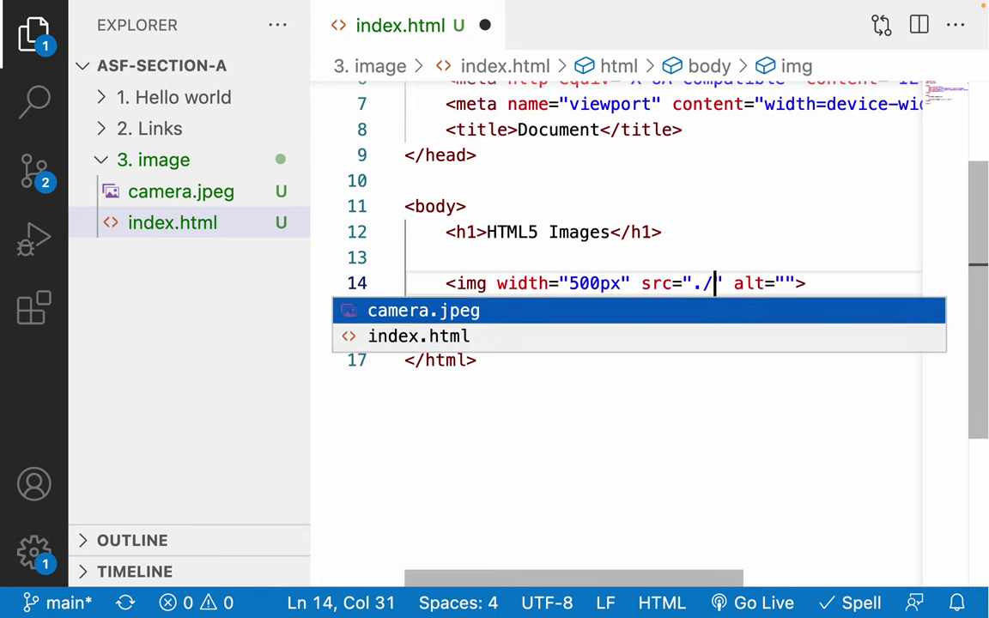
key("Return")
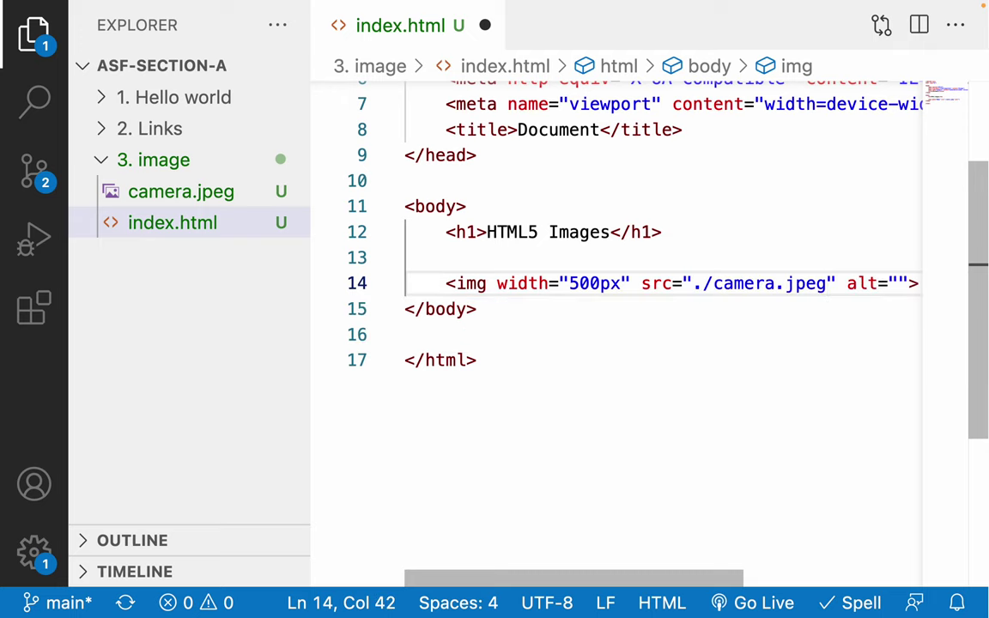
- Switch to Chrome, show the local HTML5 Images page and close the tab with the Unsplash photo
key("ctrl+Right")
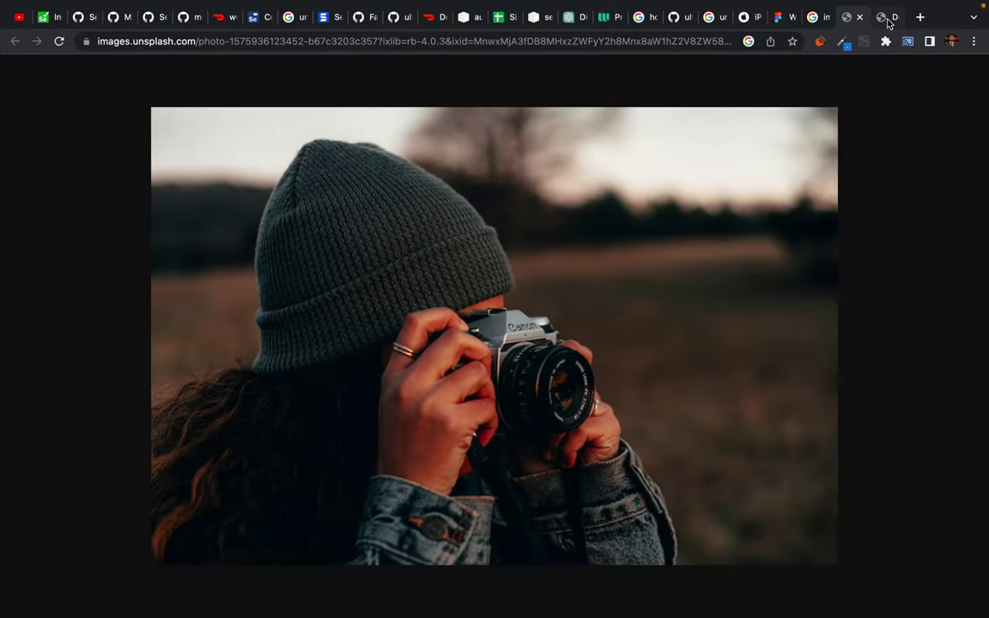
left_click(888, 23)
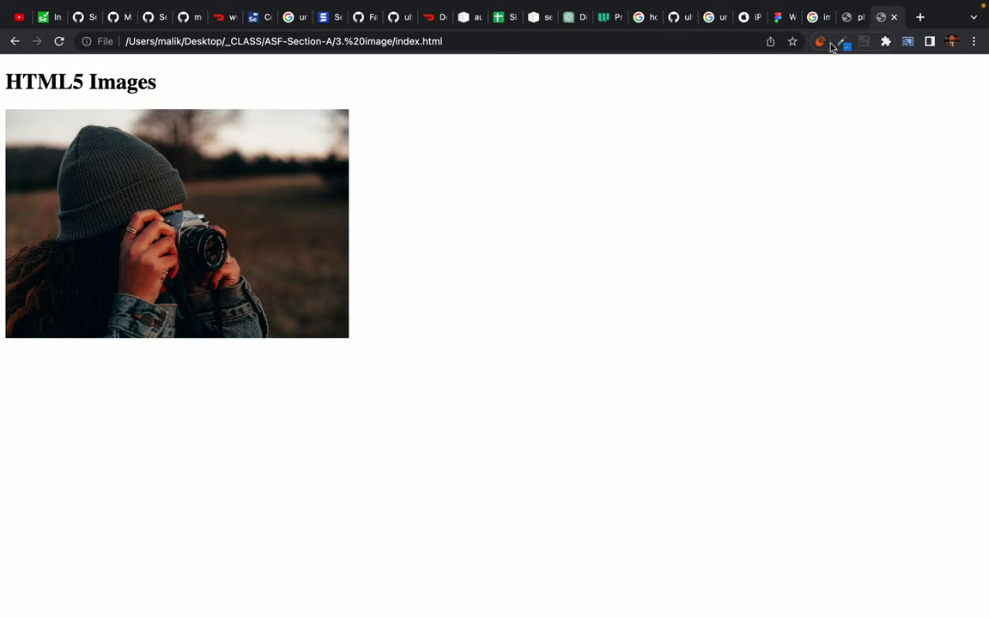
left_click(859, 17)
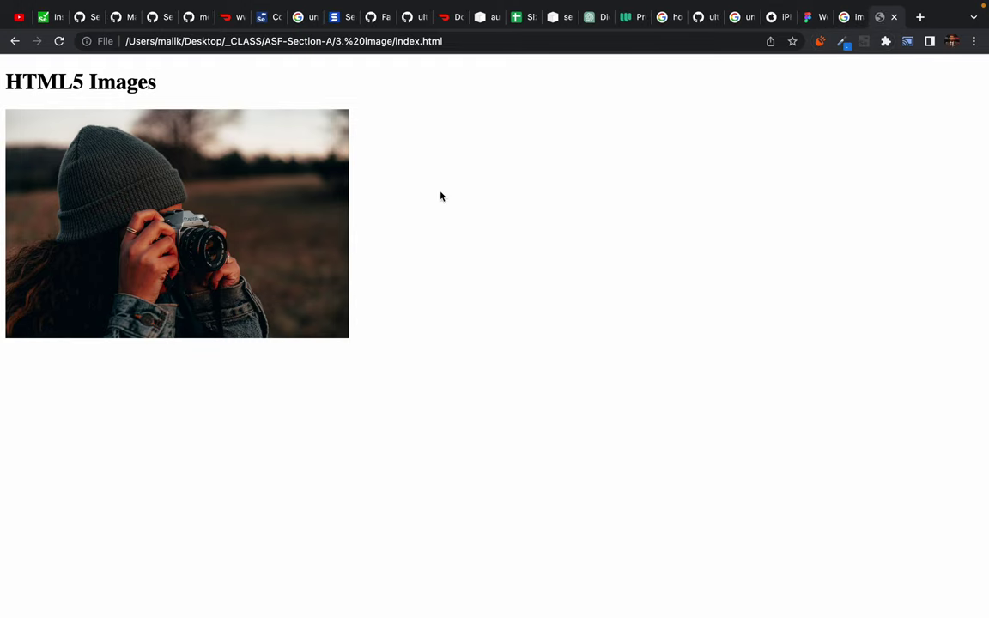
- Inspect the HTML5 Images page and expand its body element to check the img tag's source path
right_click(193, 106)
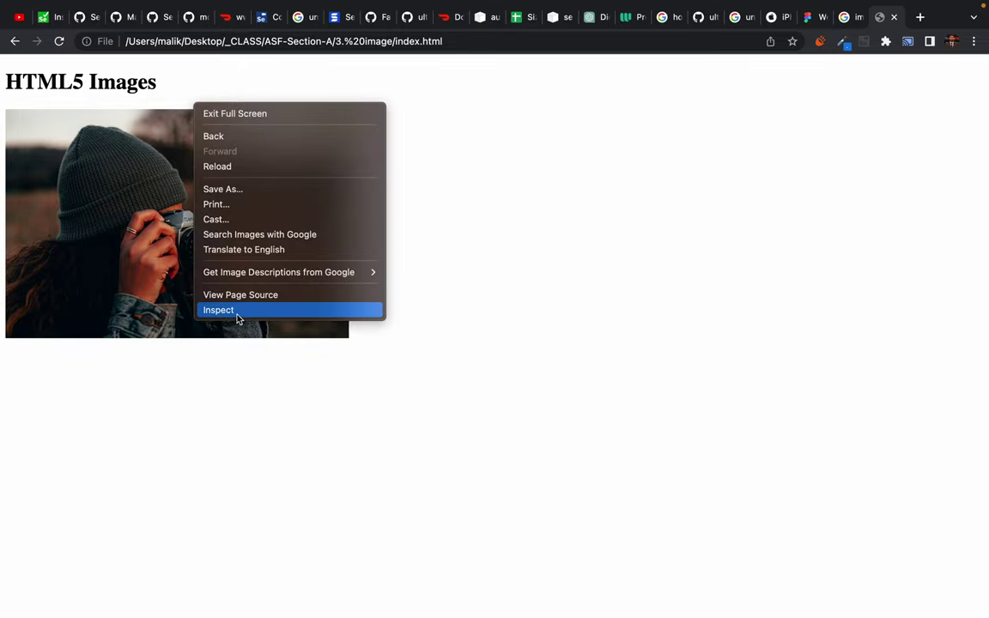
left_click(239, 310)
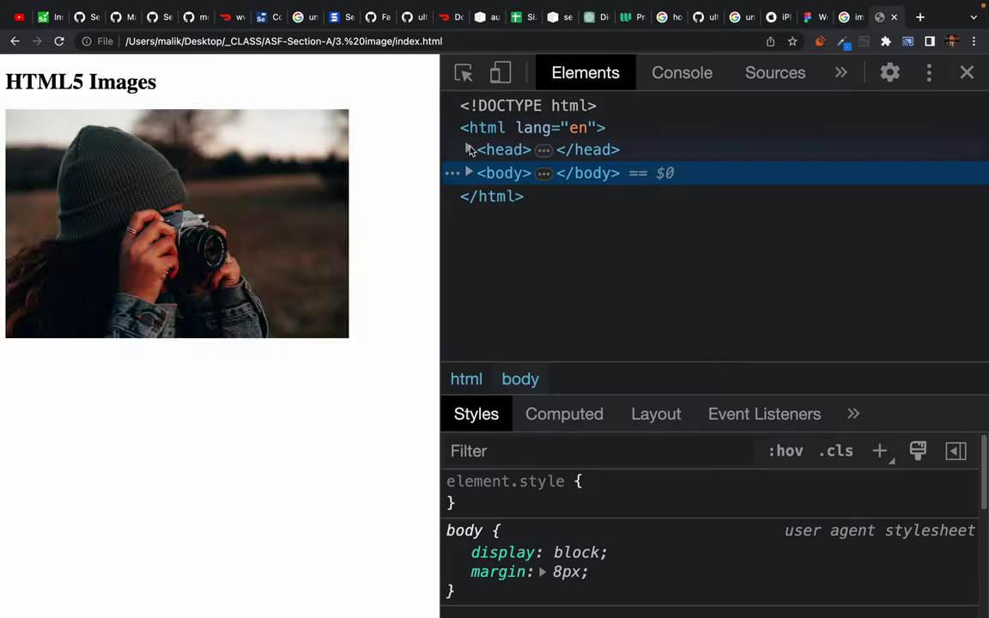
left_click(468, 172)
mouse_move(783, 230)
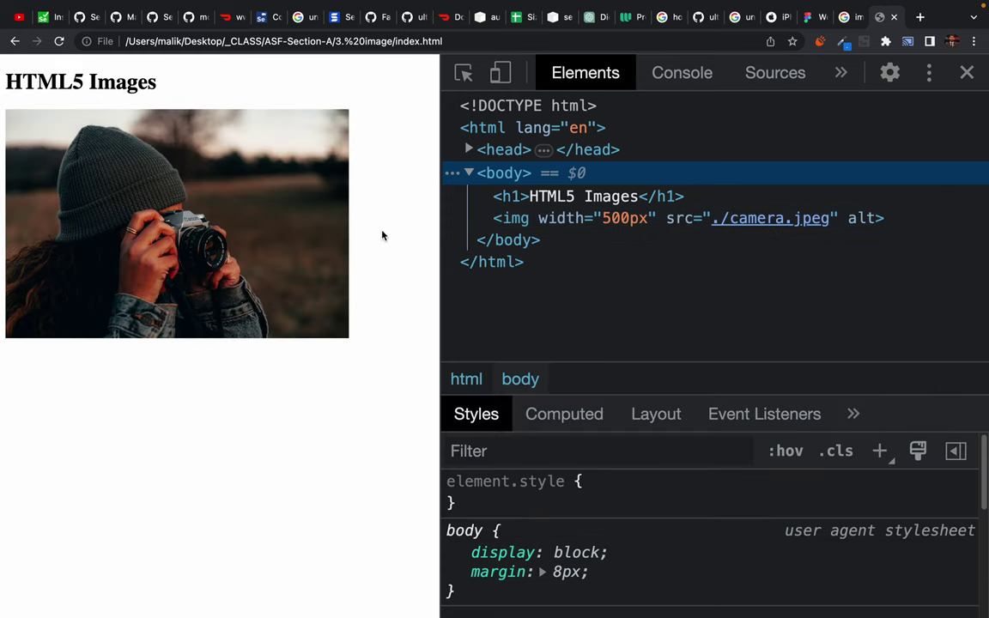
left_click(383, 235)
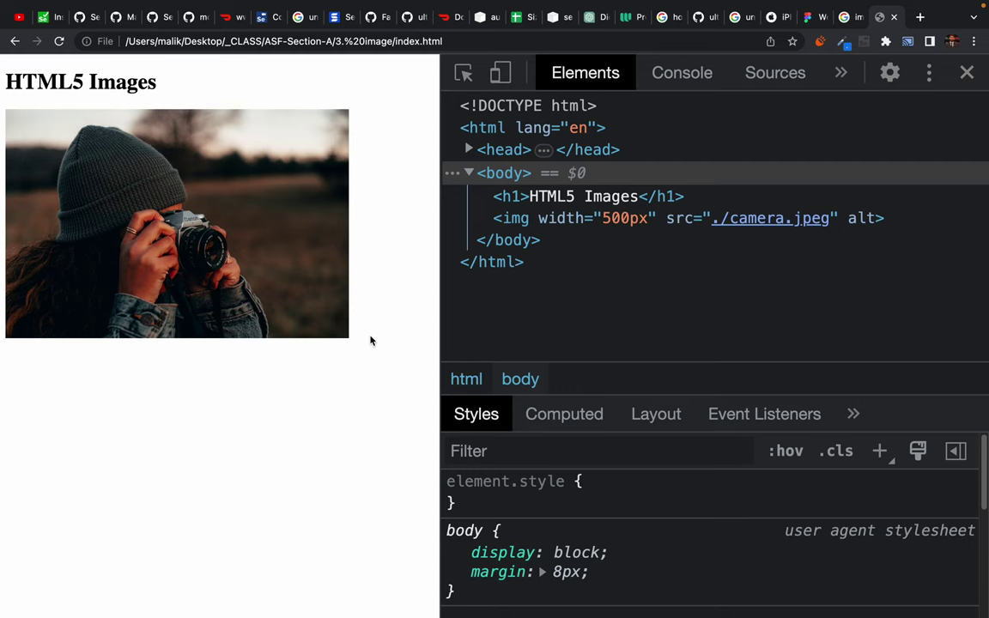
- Return to VS Code and create a folder named img inside the "3. image" folder
key("ctrl+Left")
left_click(445, 251)
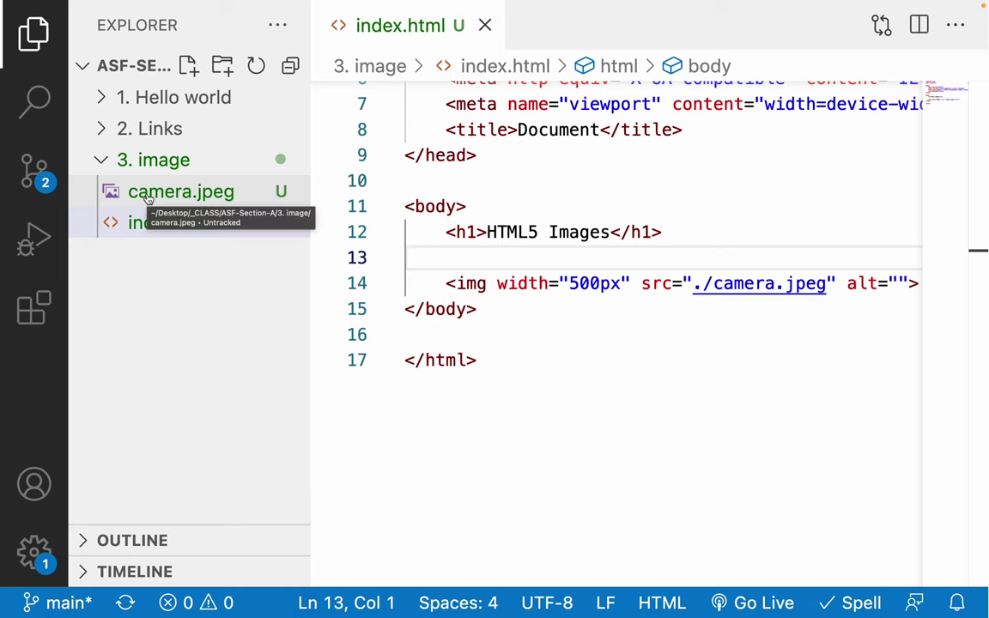
left_click(146, 195)
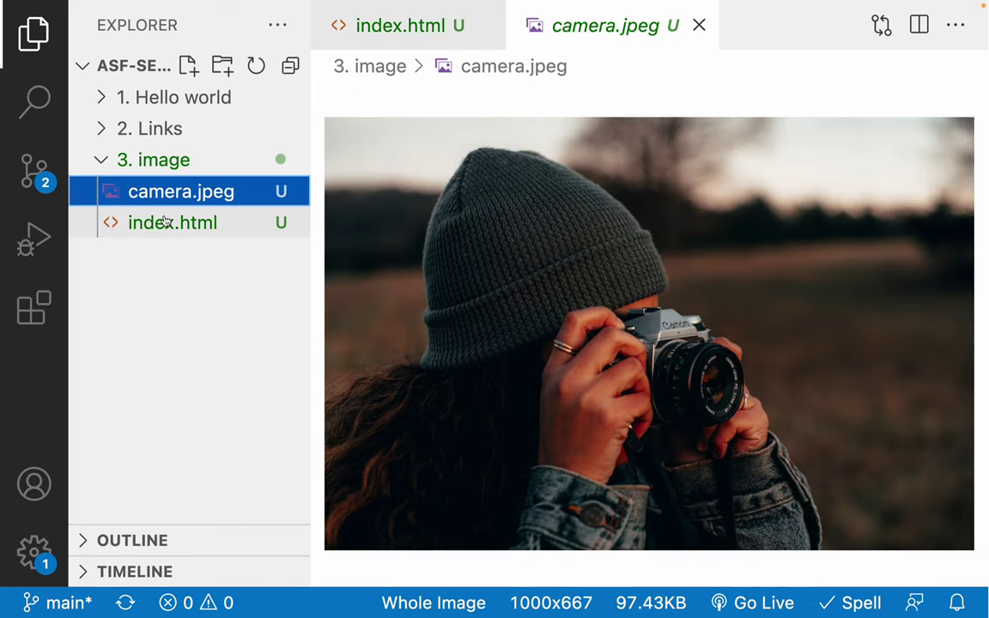
left_click(221, 67)
type("img")
key("Return")
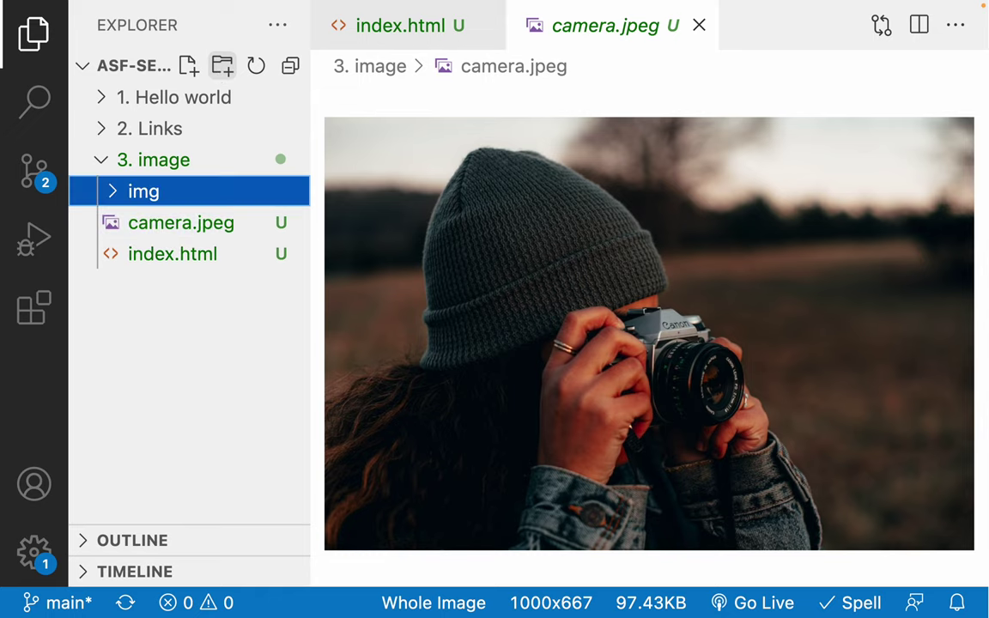
- Move camera.jpeg into the img folder, confirm the move and close the image preview
left_click_drag(163, 234, 165, 197)
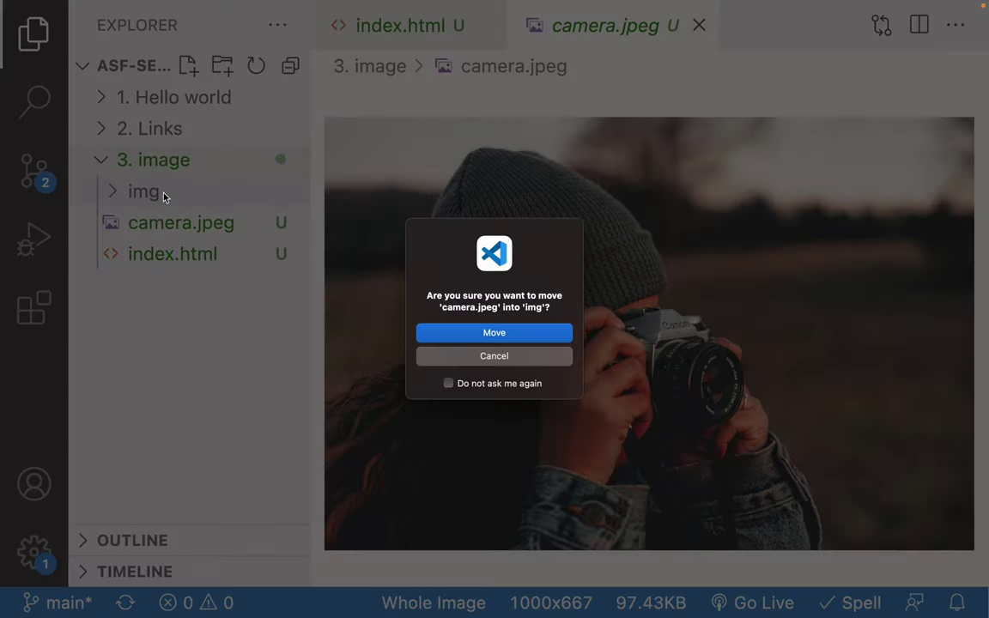
left_click(506, 334)
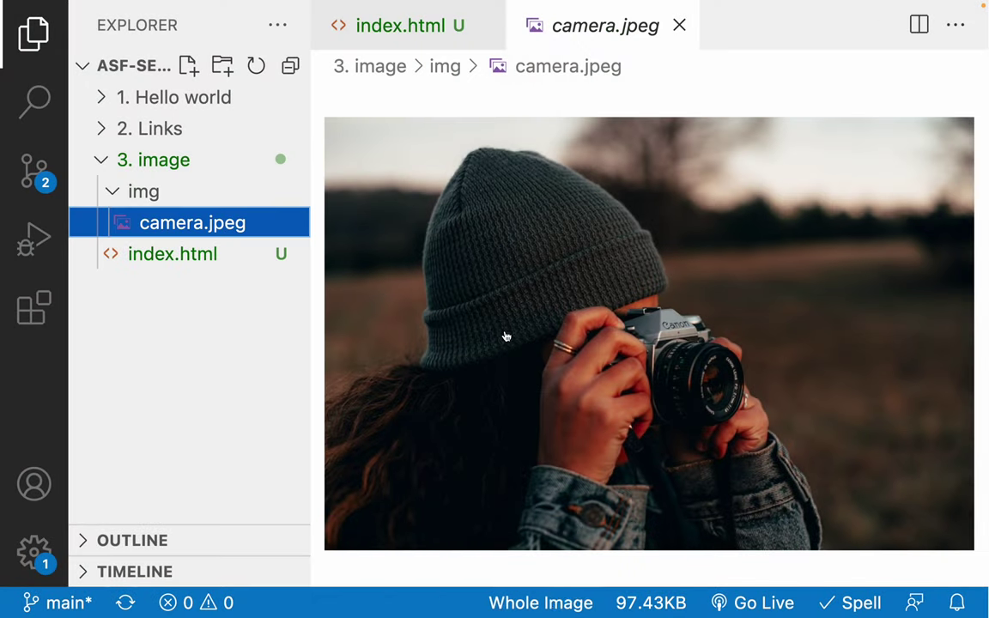
middle_click(542, 12)
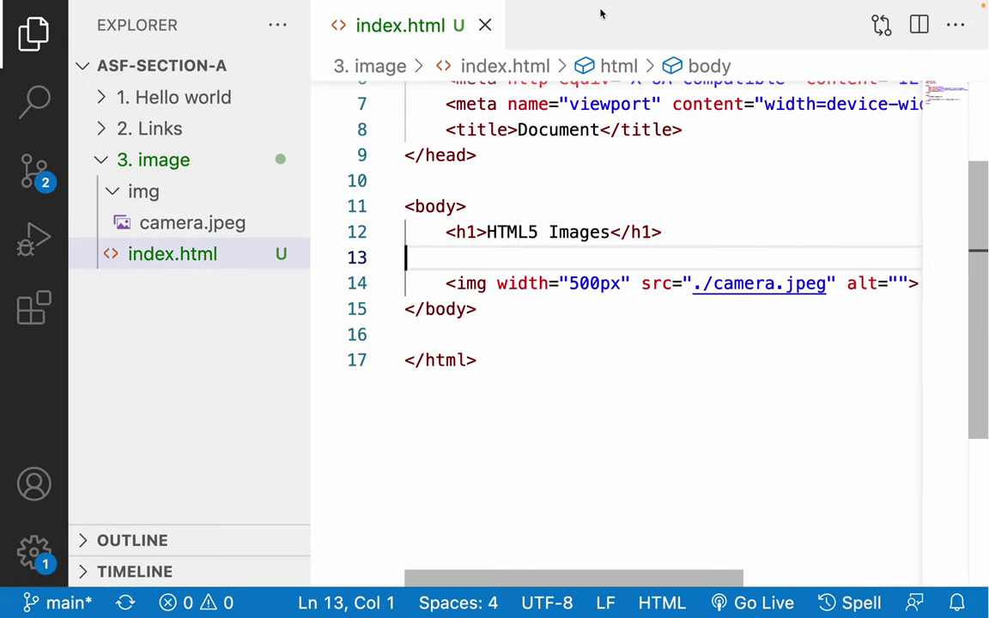
- Change the img tag's src in index.html to ./img/camera.jpeg
left_click(714, 283)
left_click_drag(713, 283, 829, 283)
key("BackSpace")
key("BackSpace")
key("BackSpace")
type("./")
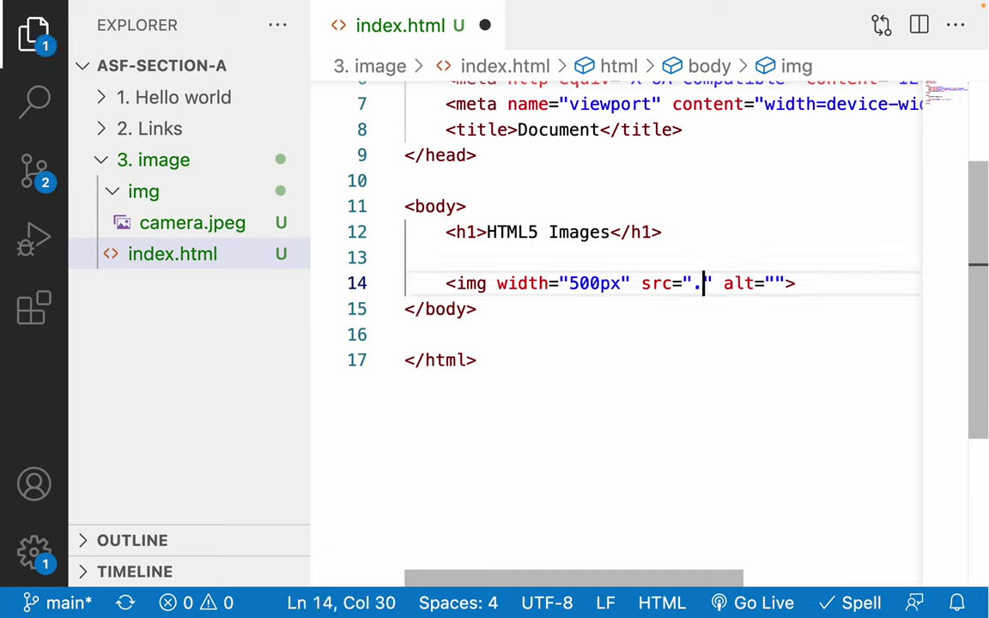
key("Return")
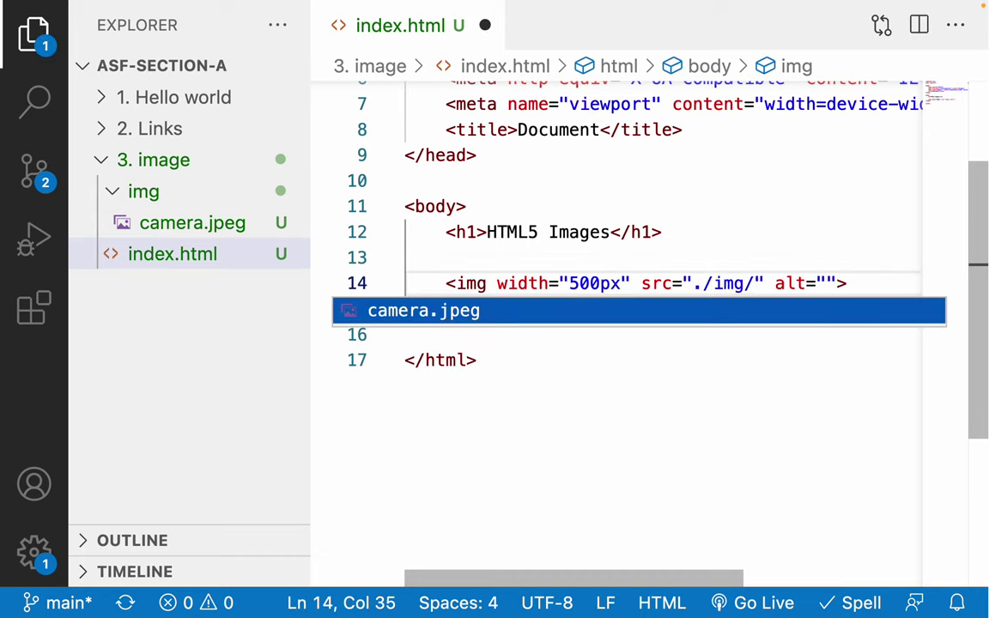
key("Return")
left_click_drag(694, 283, 828, 284)
left_click(867, 283)
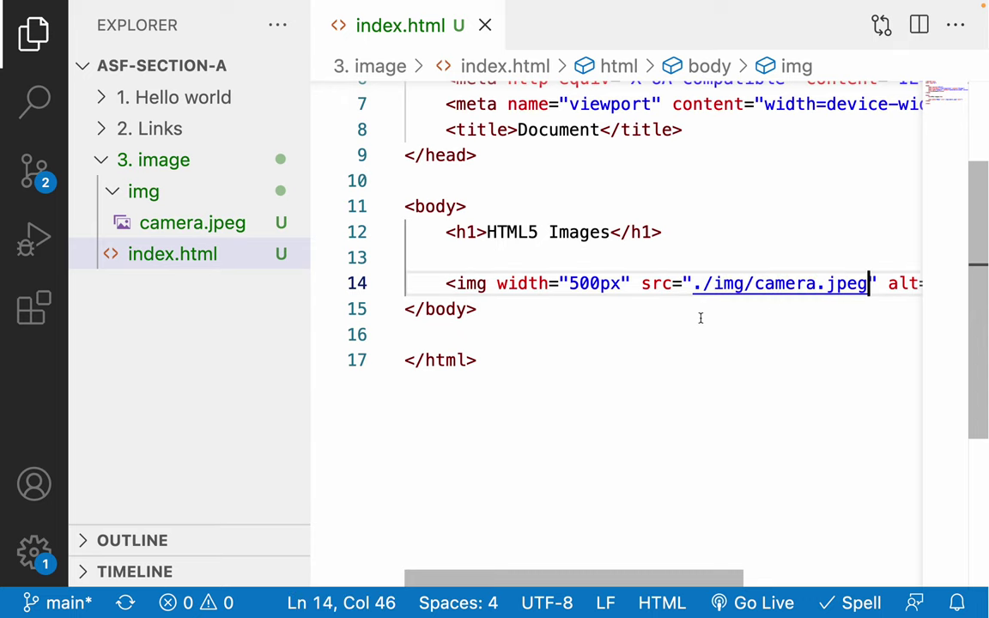
- Switch to Chrome, reload the HTML5 Images page to check the photo with its new path, and close the page's tab
key("ctrl+Right")
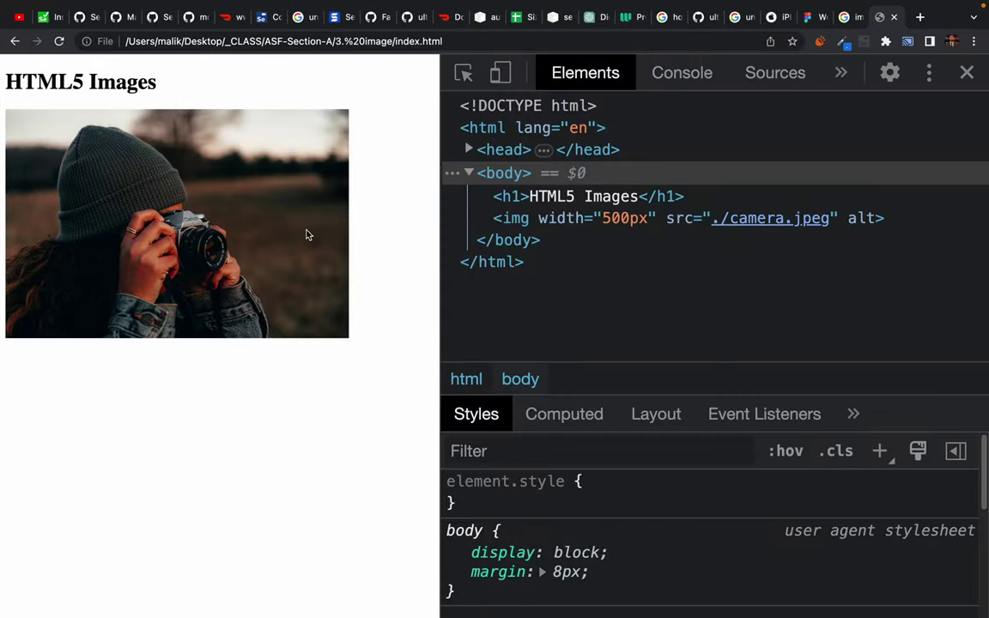
key("super+r")
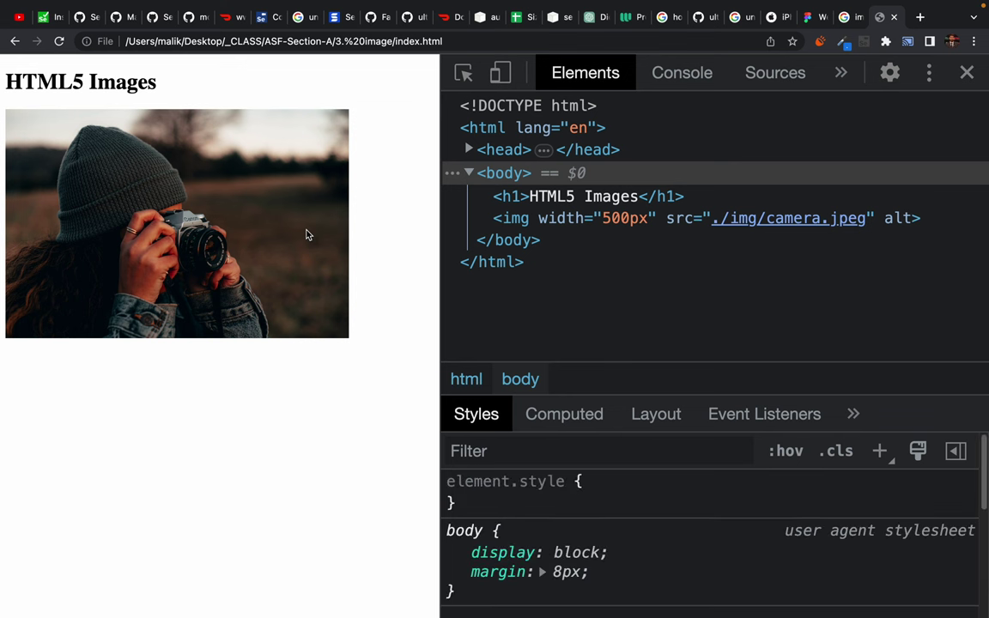
left_click(884, 22)
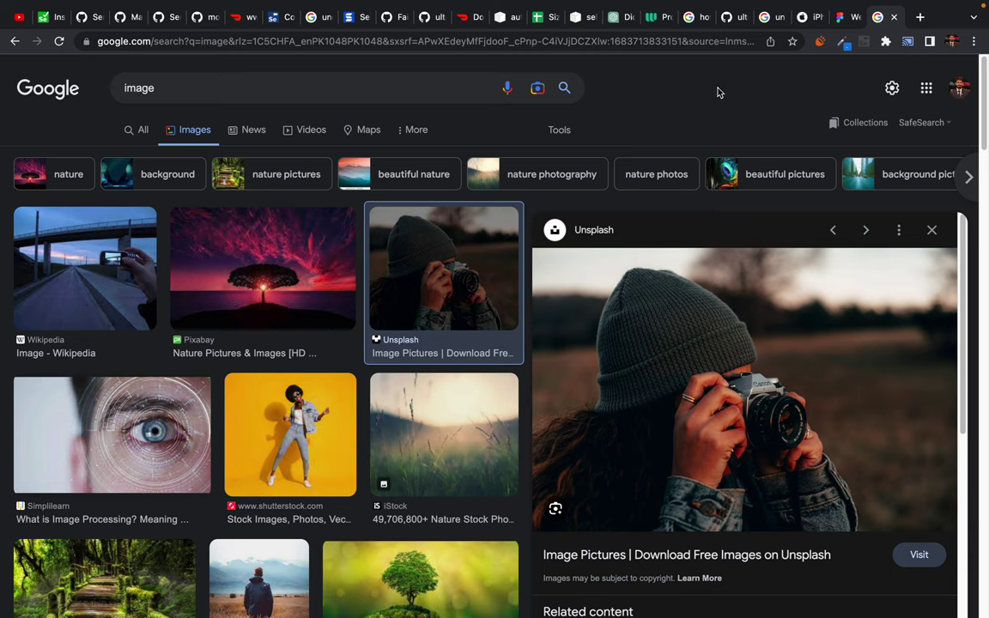
- Search Google for "stock photos" and look through the results as far as the Unsplash entry
left_click(541, 40)
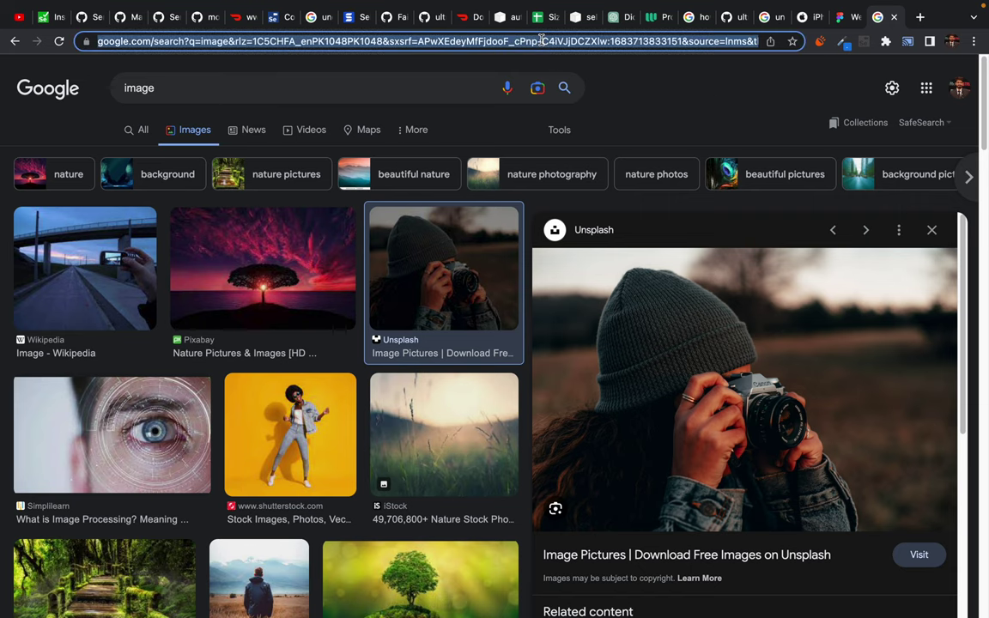
type("sto")
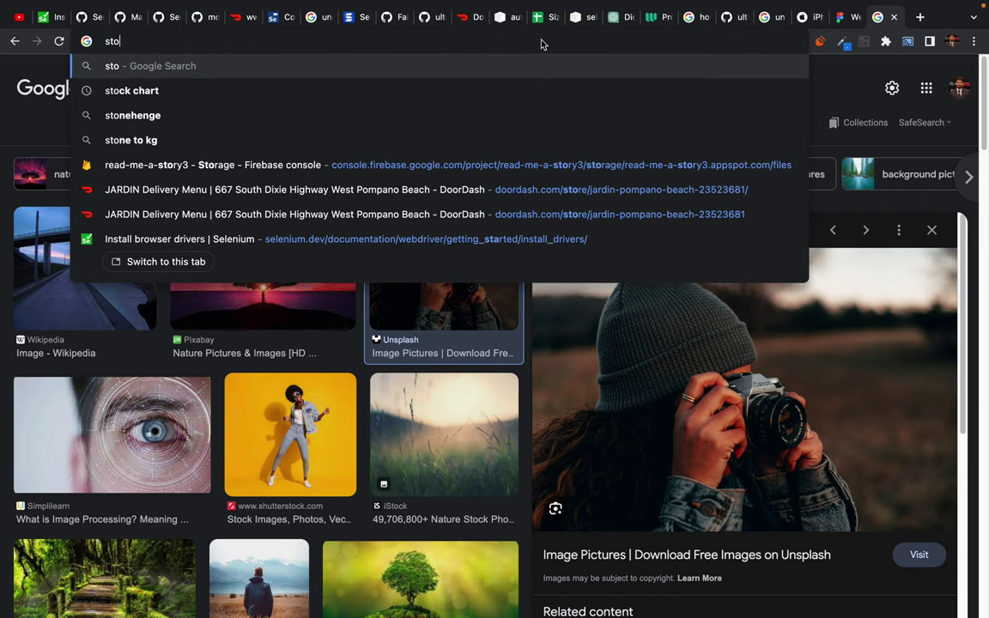
type("ck phopt")
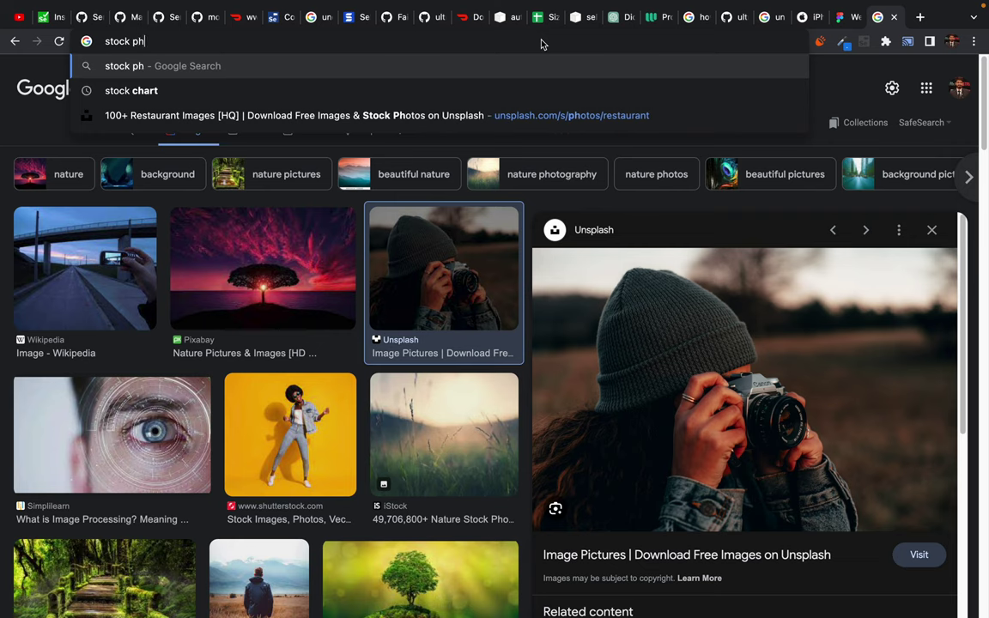
key("BackSpace")
key("BackSpace")
type("to")
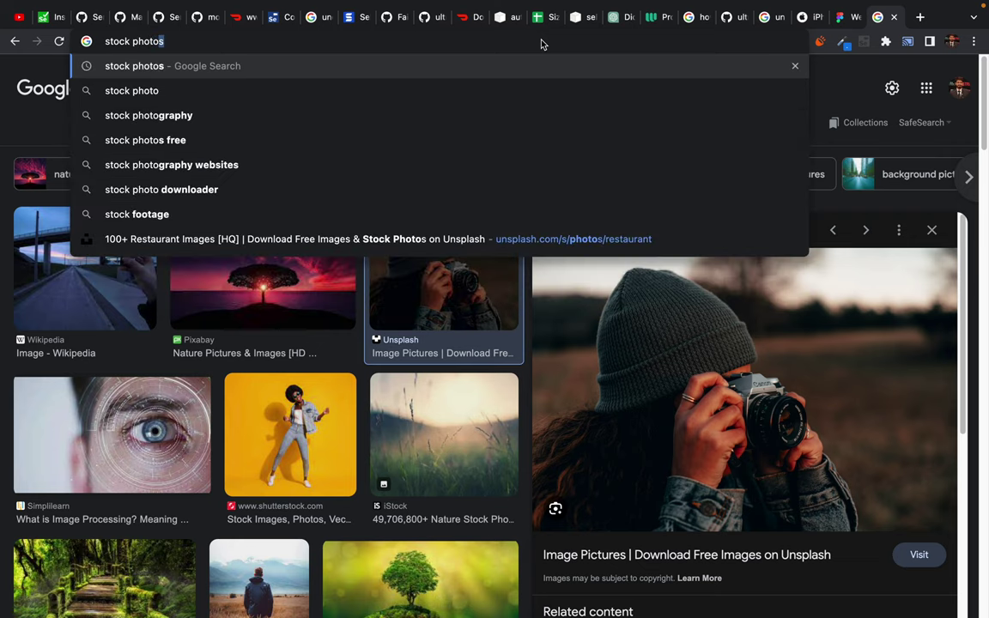
key("Return")
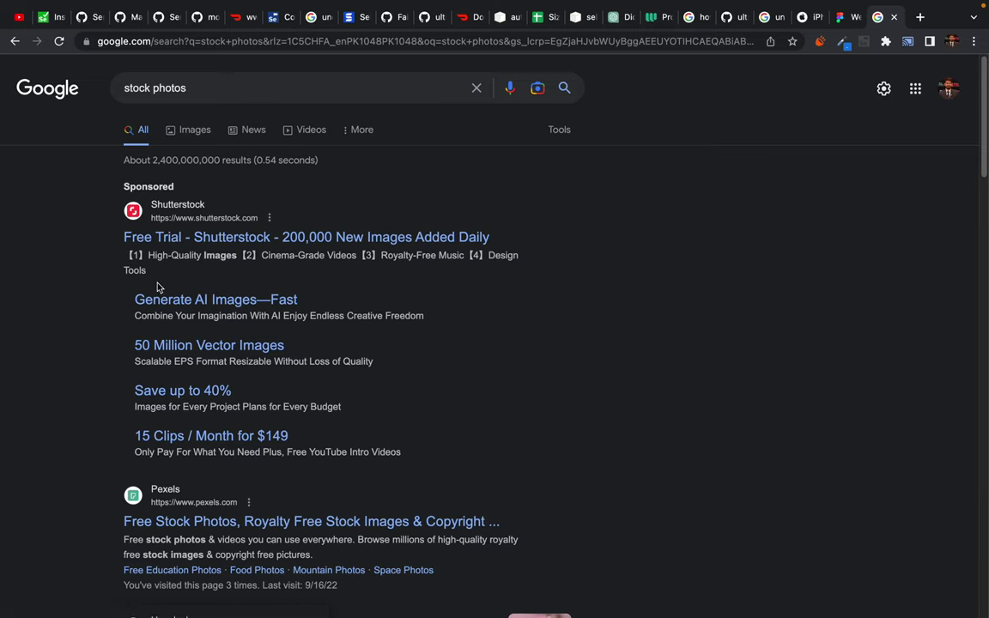
scroll(94, 356, "down", 1)
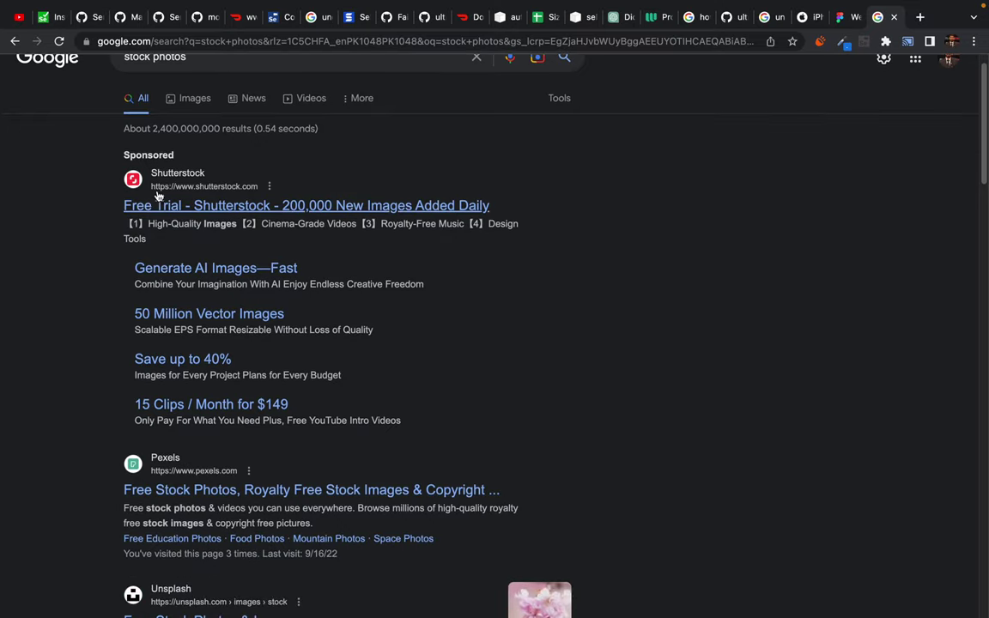
scroll(117, 348, "down", 5)
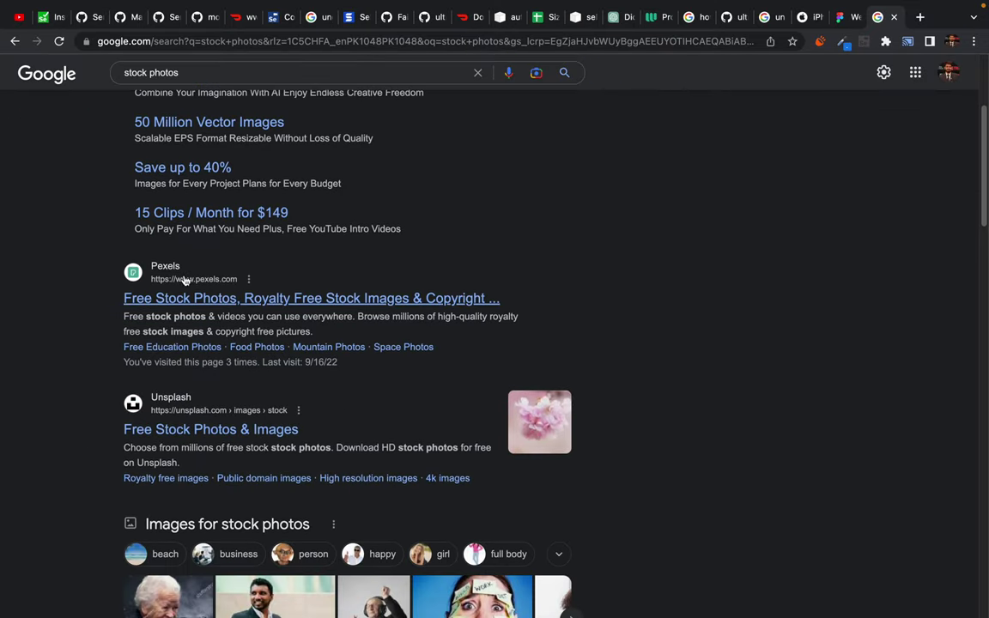
scroll(58, 420, "down", 3)
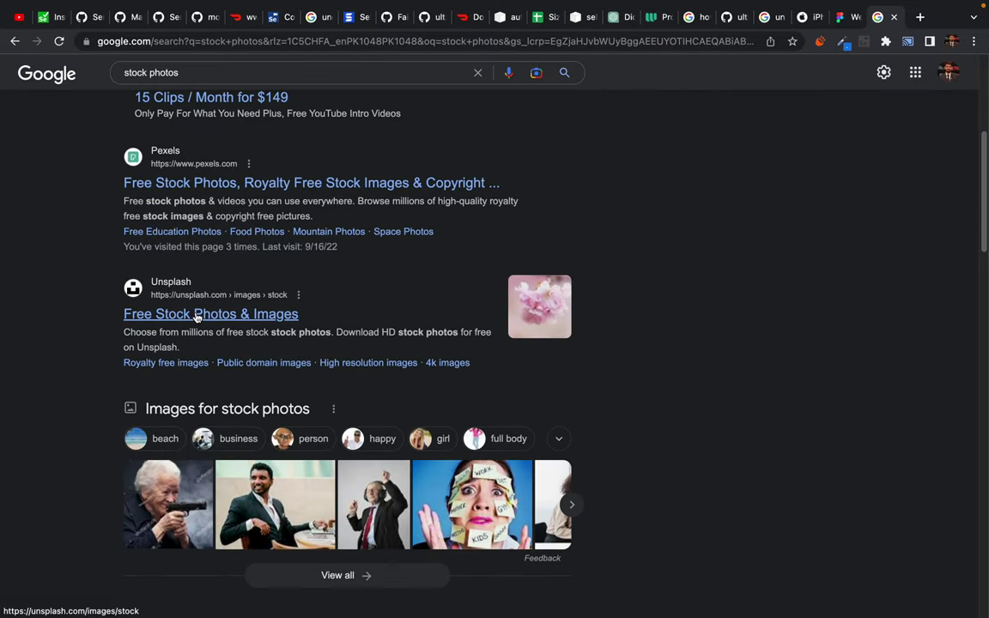
- Check Unsplash's stock images page, return to the Google results and refine the search to "free stock photos"
left_click(196, 316)
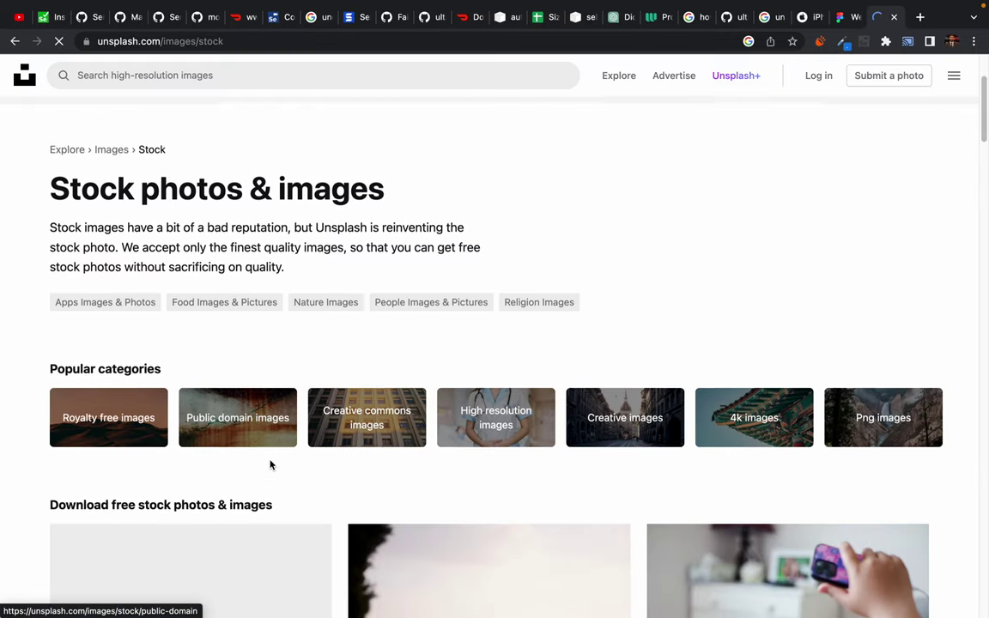
scroll(160, 355, "left", 5)
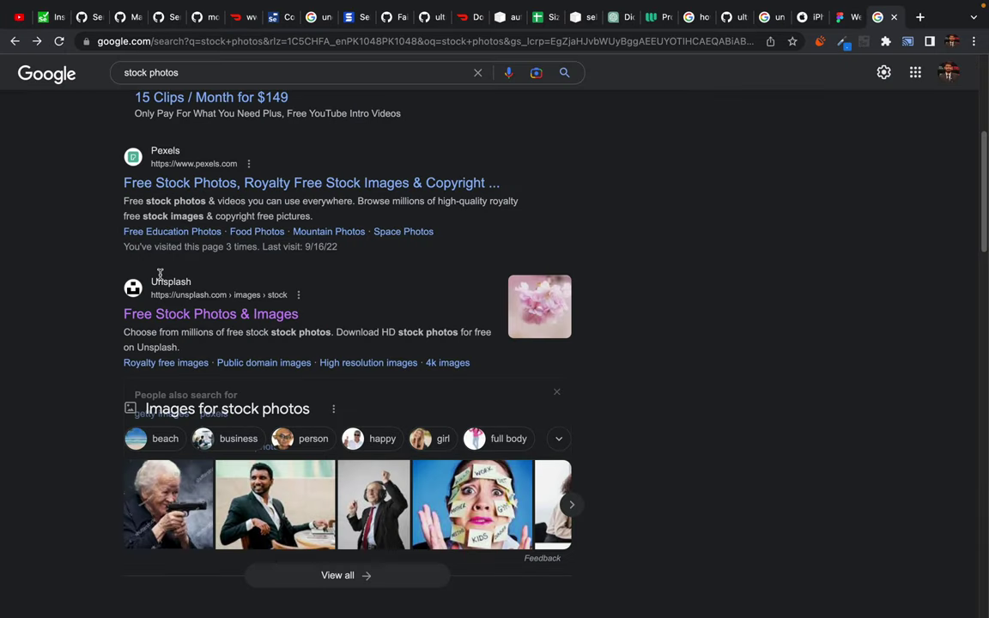
left_click(126, 72)
type("free")
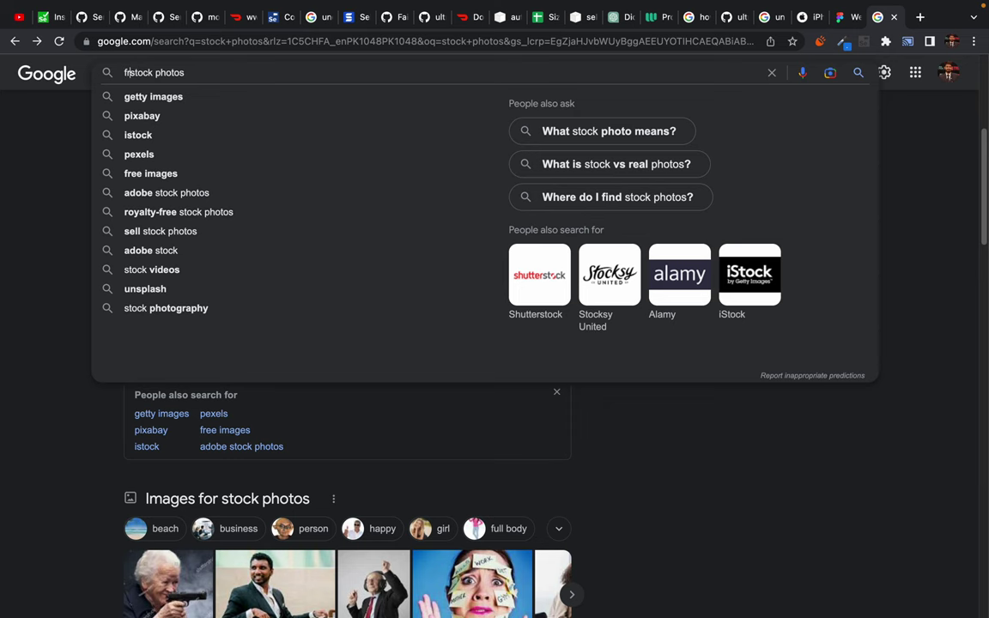
key("Return")
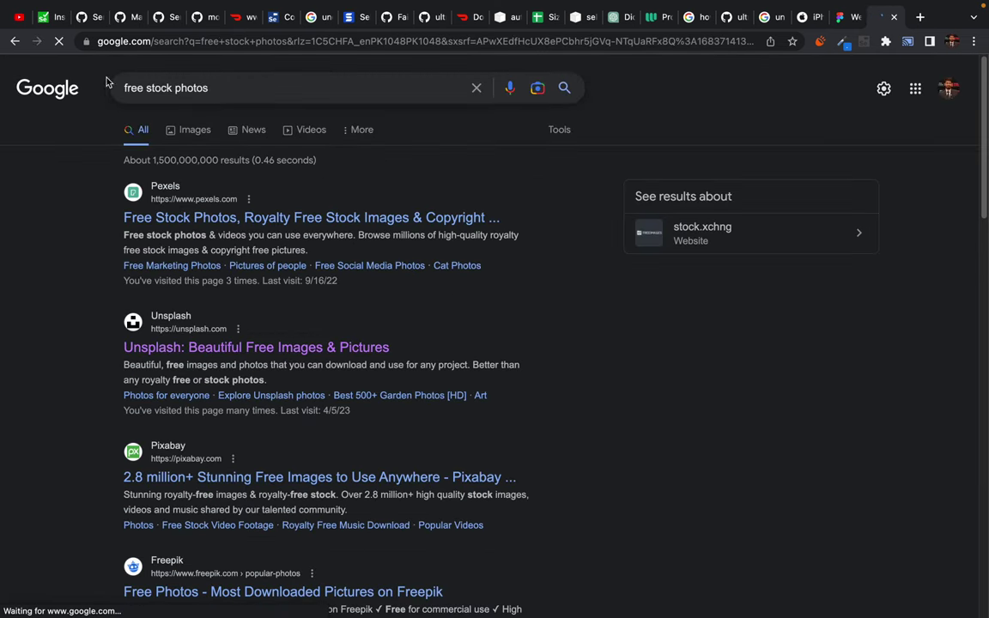
scroll(45, 442, "down", 1)
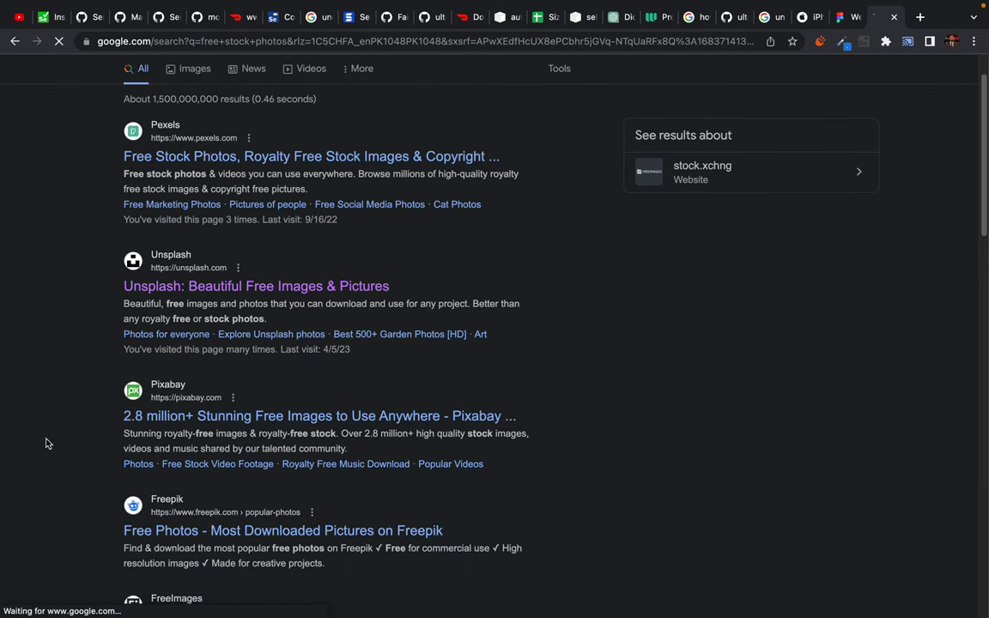
- Open the Unsplash home page from the results and search it for "mobile phone"
left_click(169, 287)
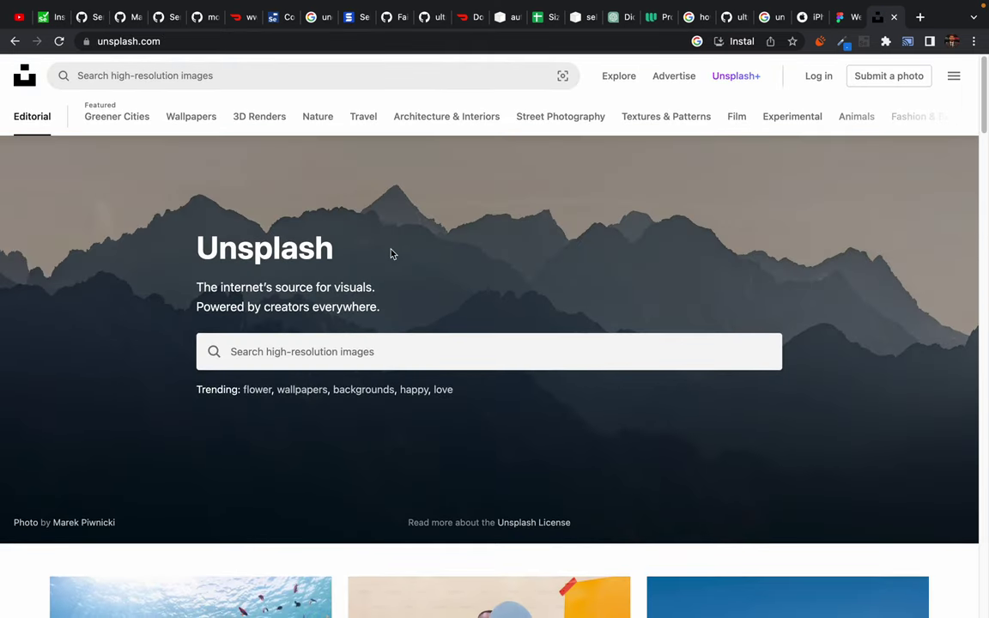
left_click_drag(182, 220, 382, 258)
left_click(384, 259)
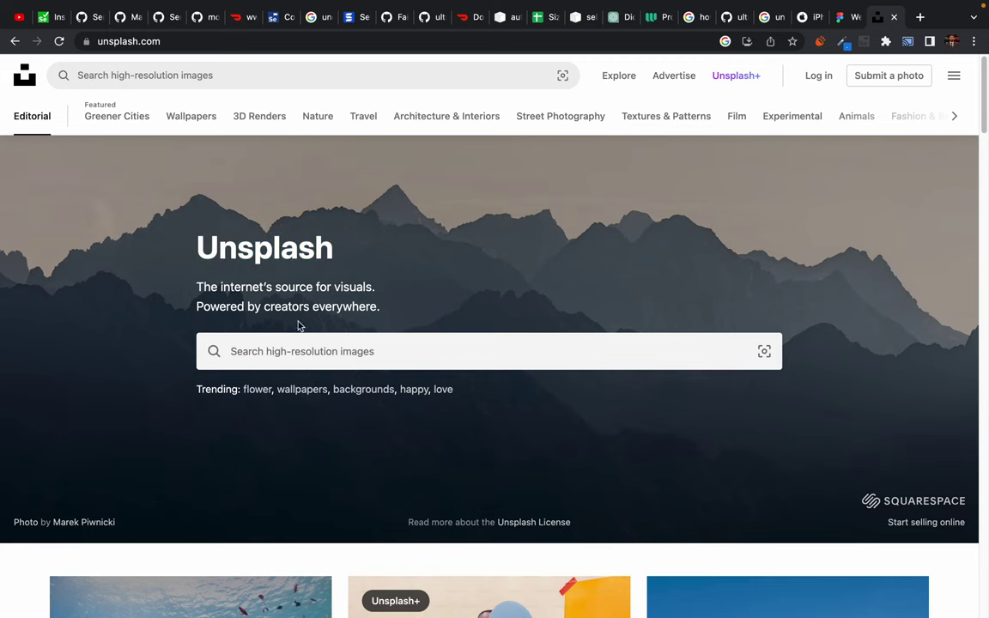
left_click(266, 350)
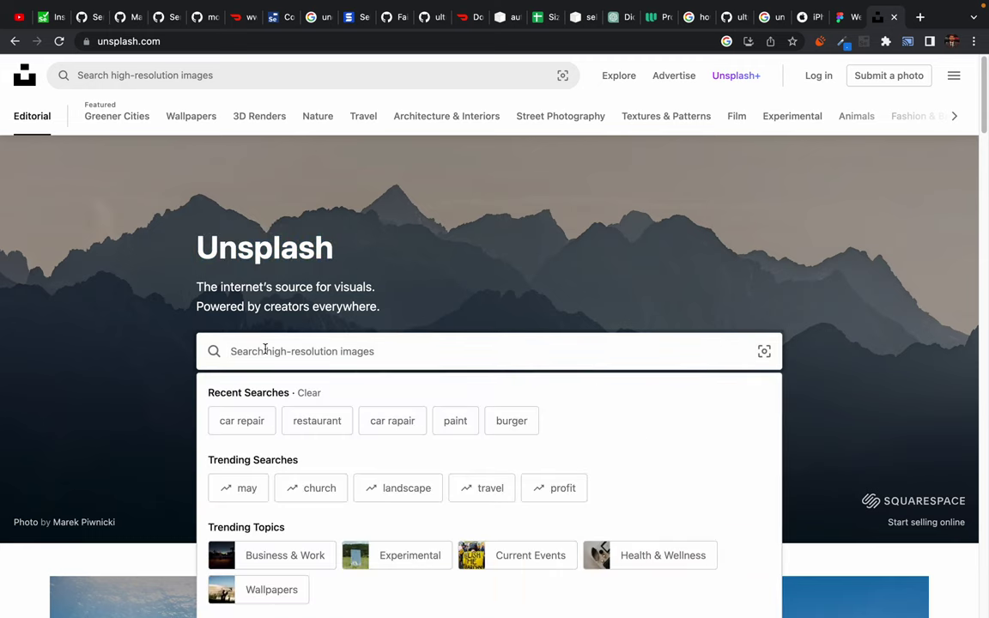
type("mobile ")
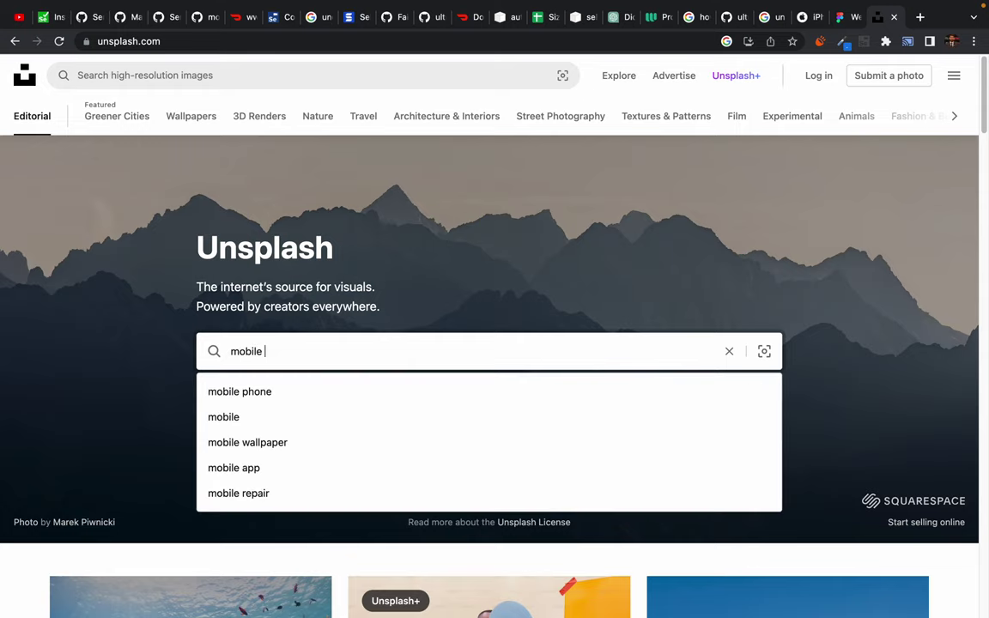
type("phone")
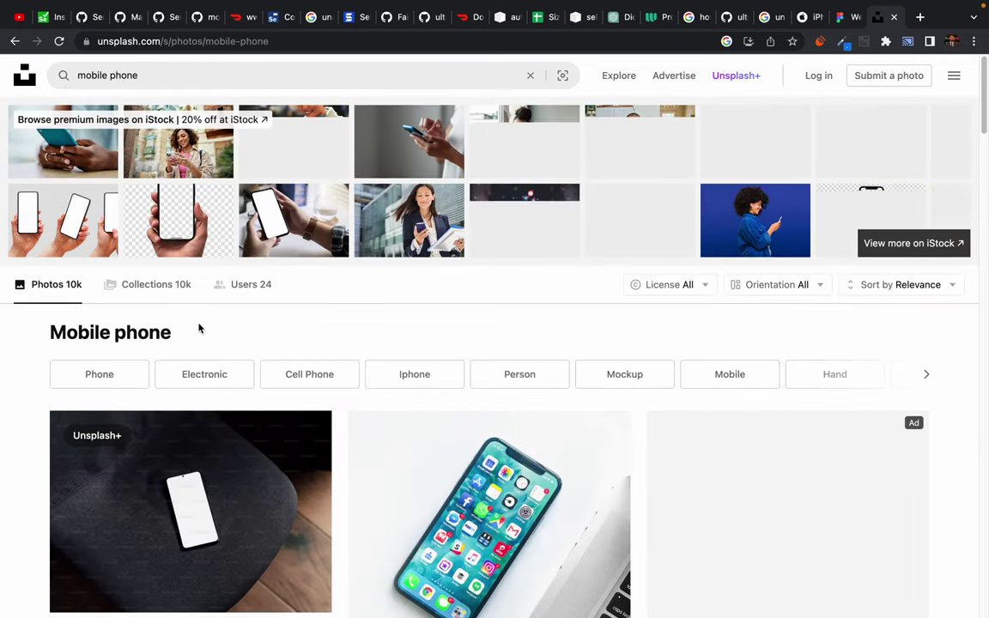
- Browse the mobile phone photos in the Unsplash results and return to the start of the page
scroll(199, 326, "down", 5)
scroll(618, 342, "down", 6)
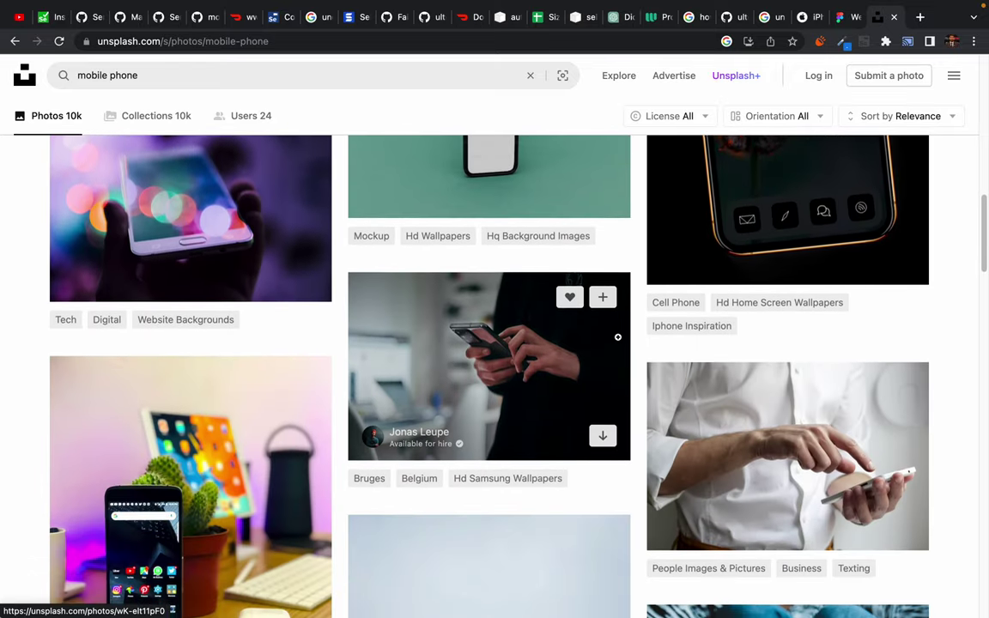
scroll(618, 338, "up", 2)
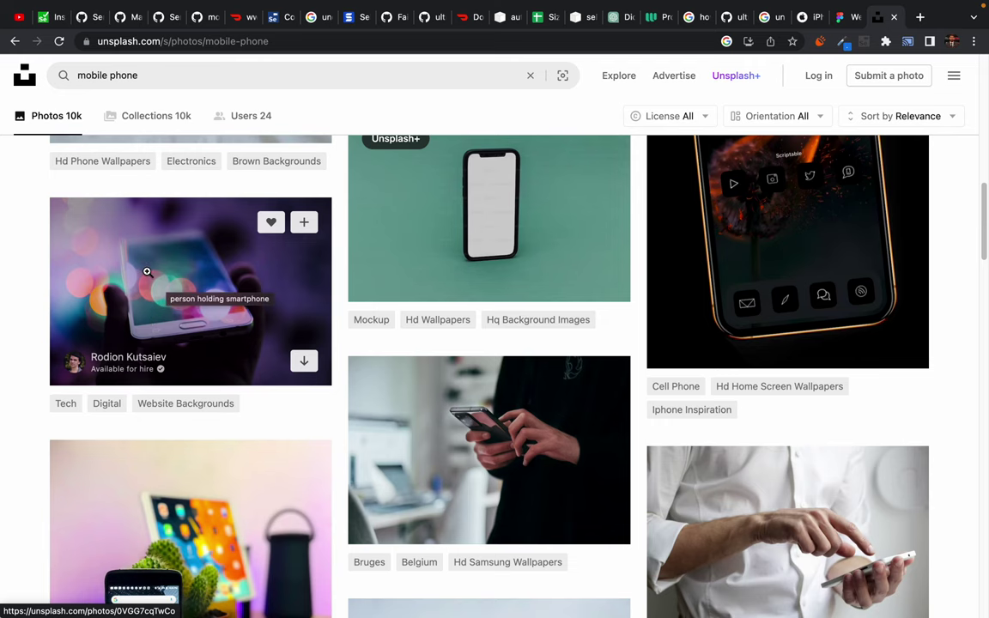
scroll(181, 397, "down", 4)
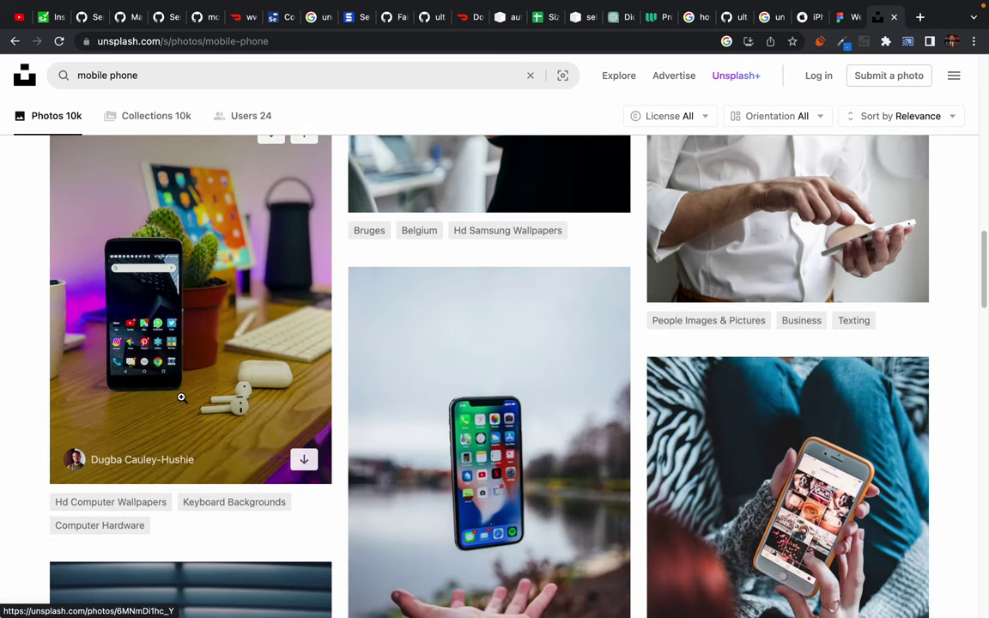
scroll(181, 397, "down", 1)
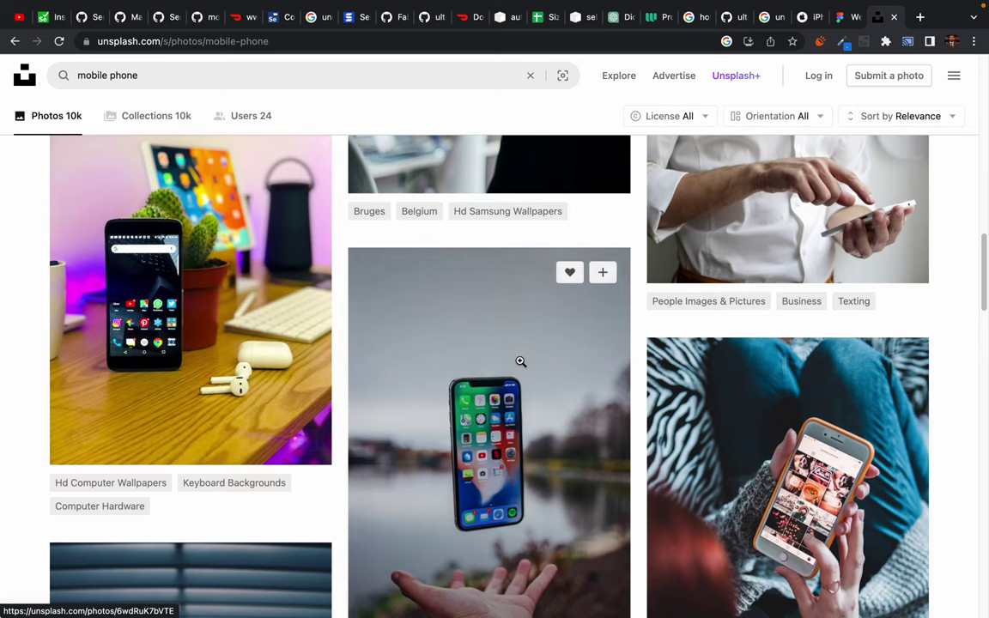
scroll(479, 367, "down", 8)
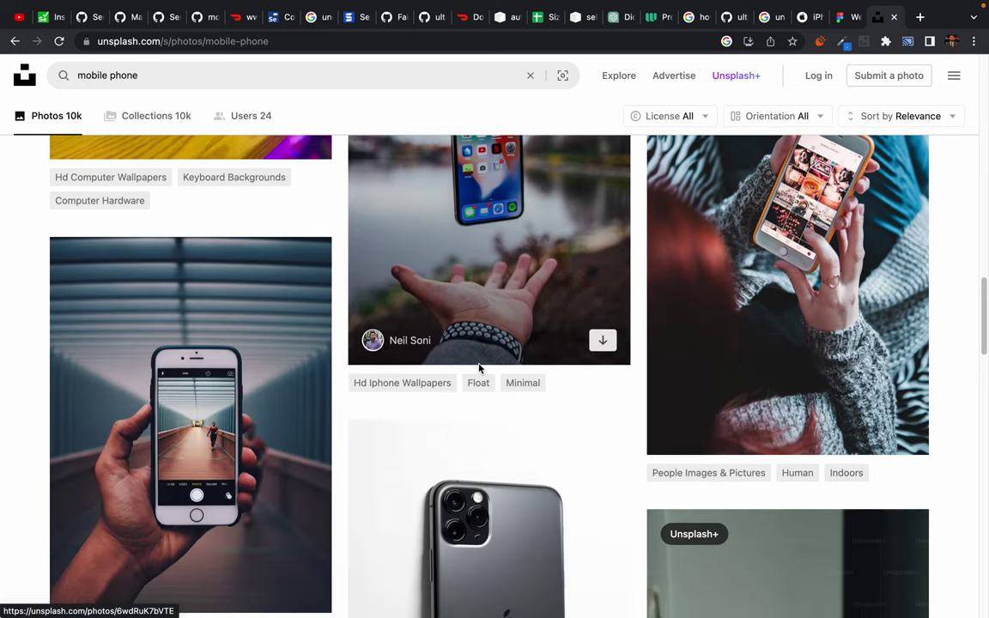
scroll(479, 364, "down", 10)
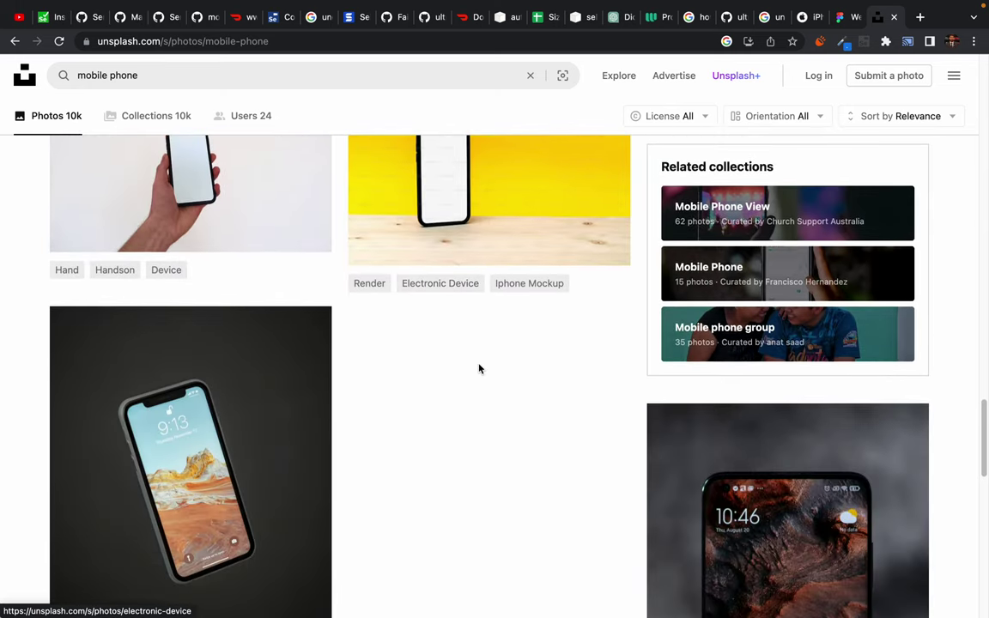
scroll(479, 369, "up", 15)
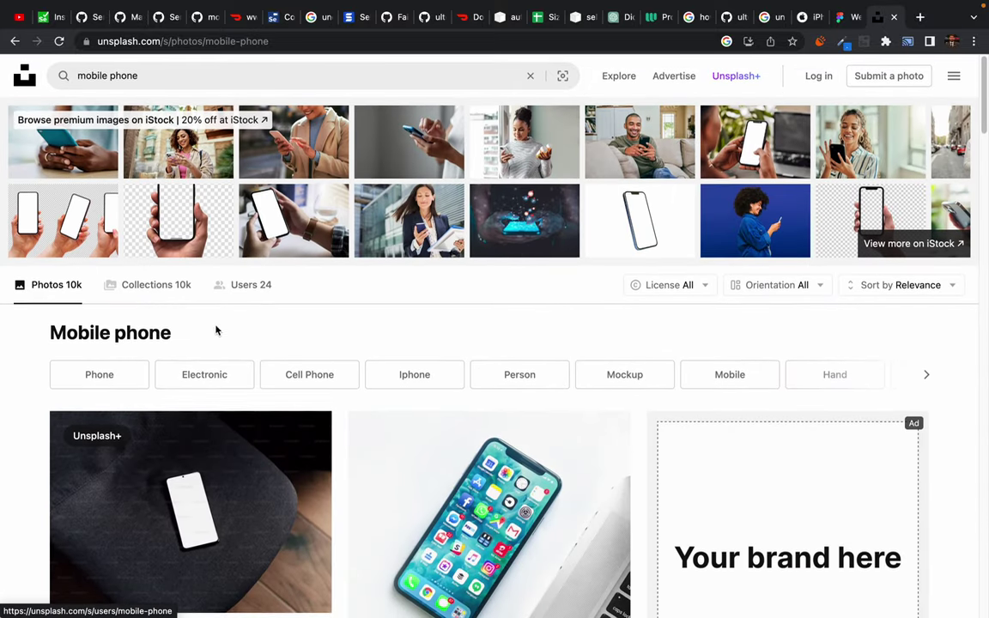
- Replace the Unsplash search with the suggested term "restaurant"
double_click(155, 70)
key("BackSpace")
type("rest")
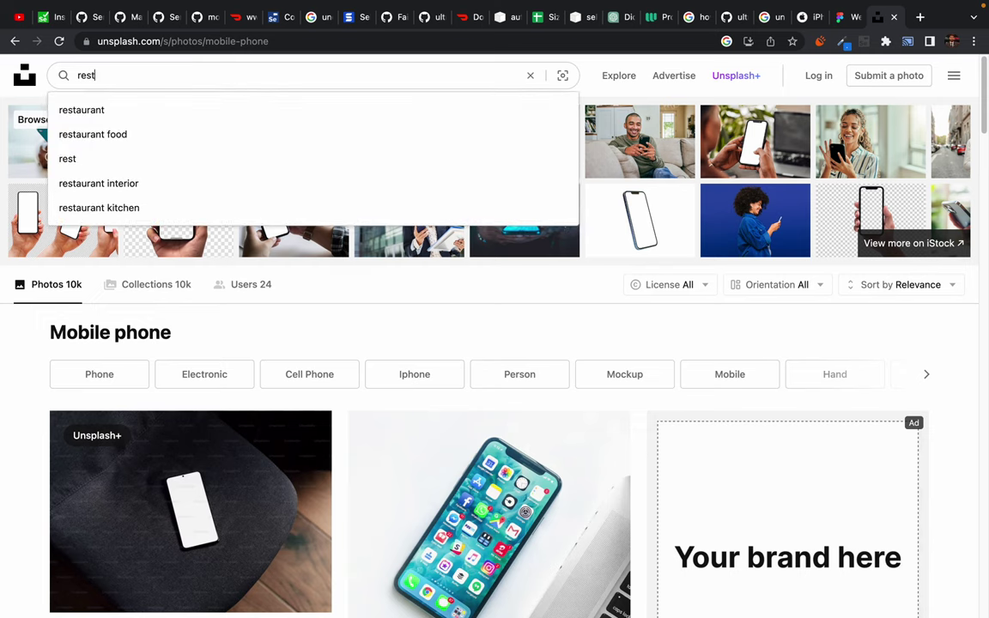
key("Down")
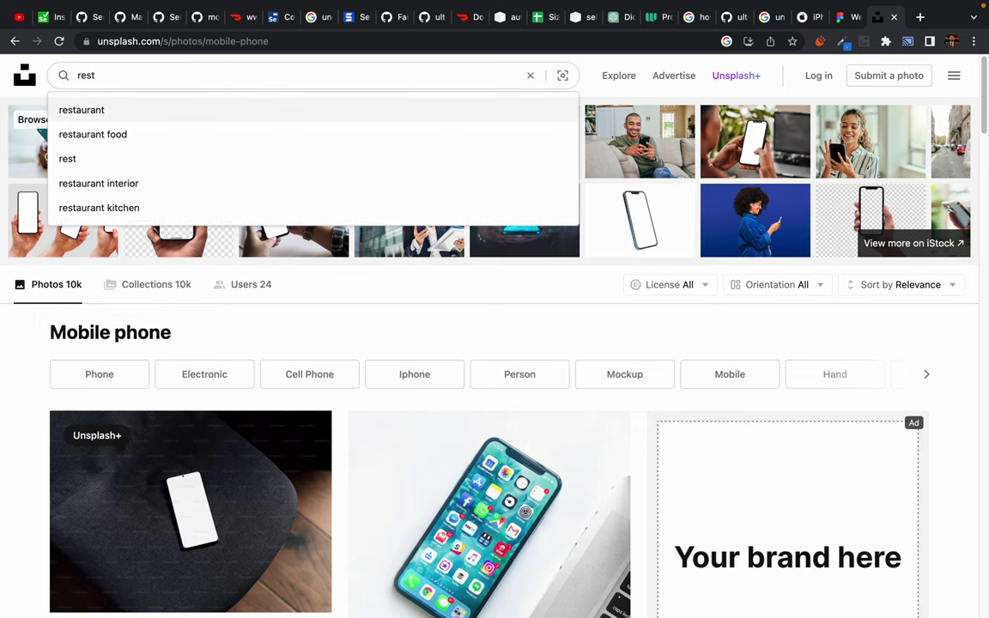
key("Up")
key("Up")
key("Up")
key("Up")
key("Up")
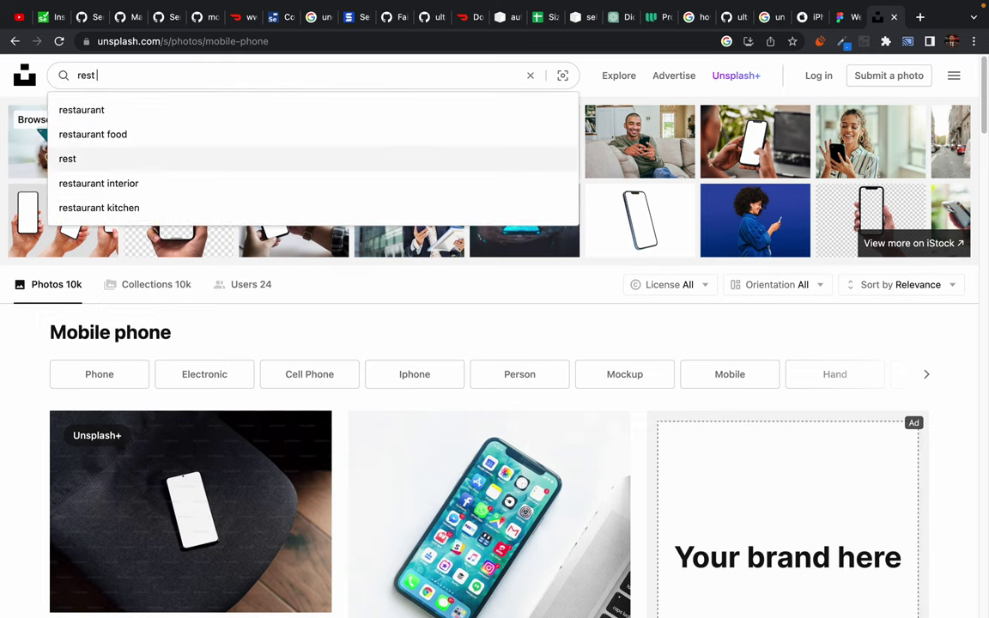
key("Return")
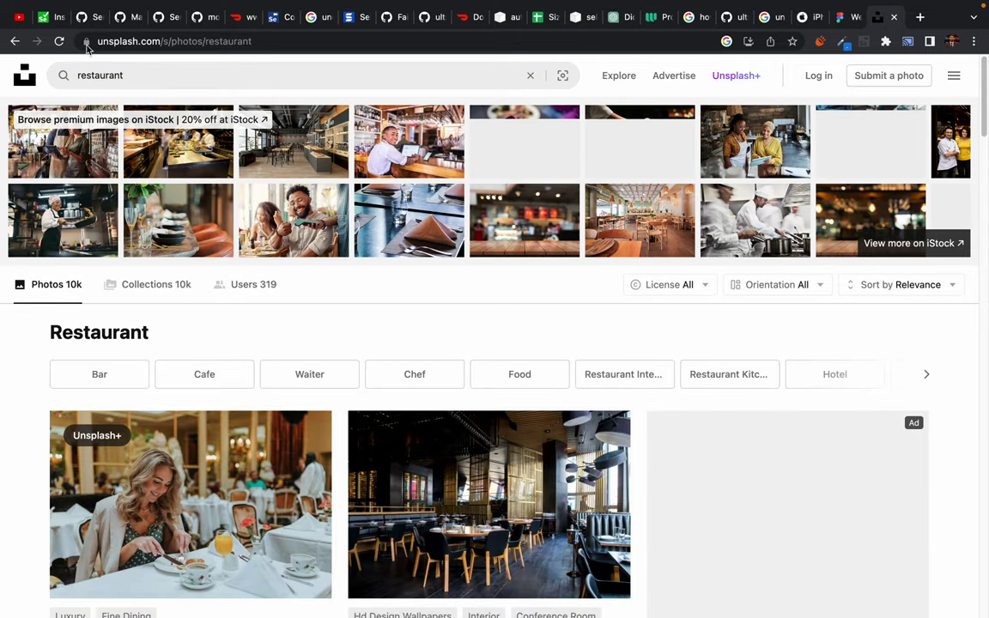
- Narrow the Unsplash search to "restaurant chinese" and look at the first photos
left_click(141, 75)
type("chinese")
key("Return")
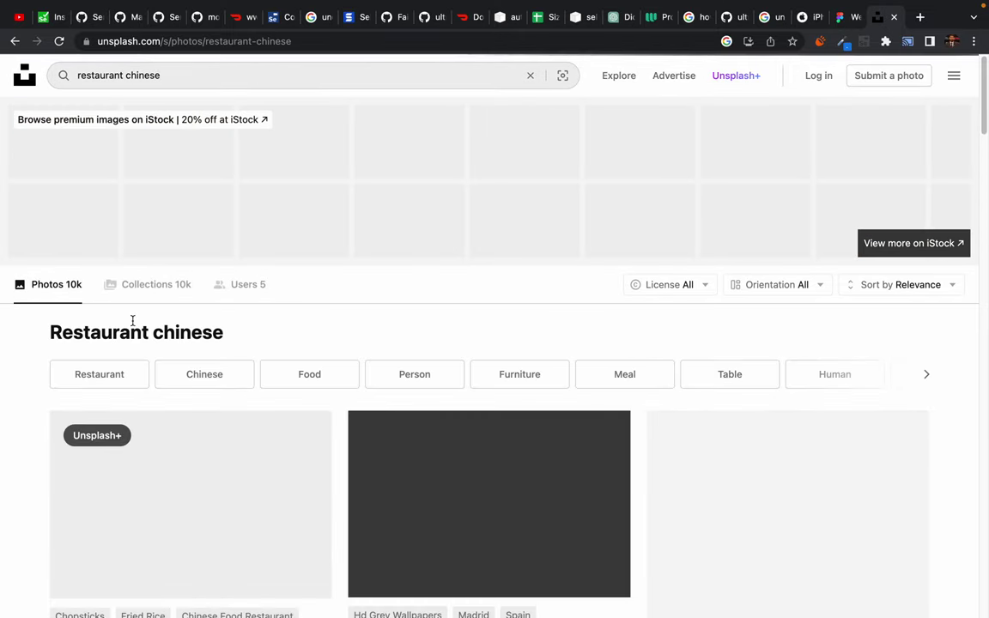
scroll(132, 322, "down", 3)
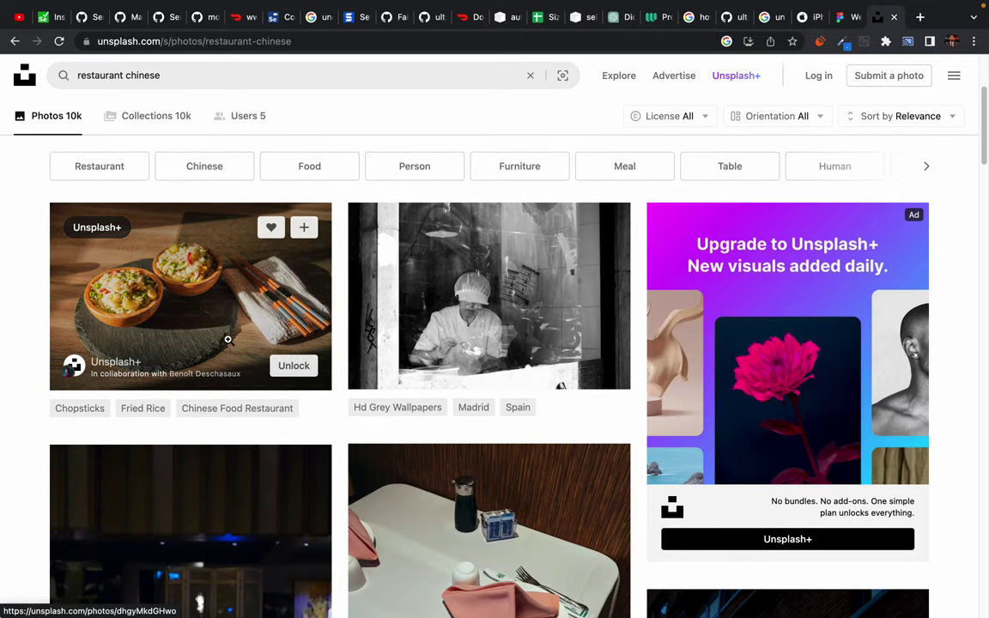
- Open the Unsplash+ photo of two rice bowls with chopsticks and browse its related food photos
left_click(195, 309)
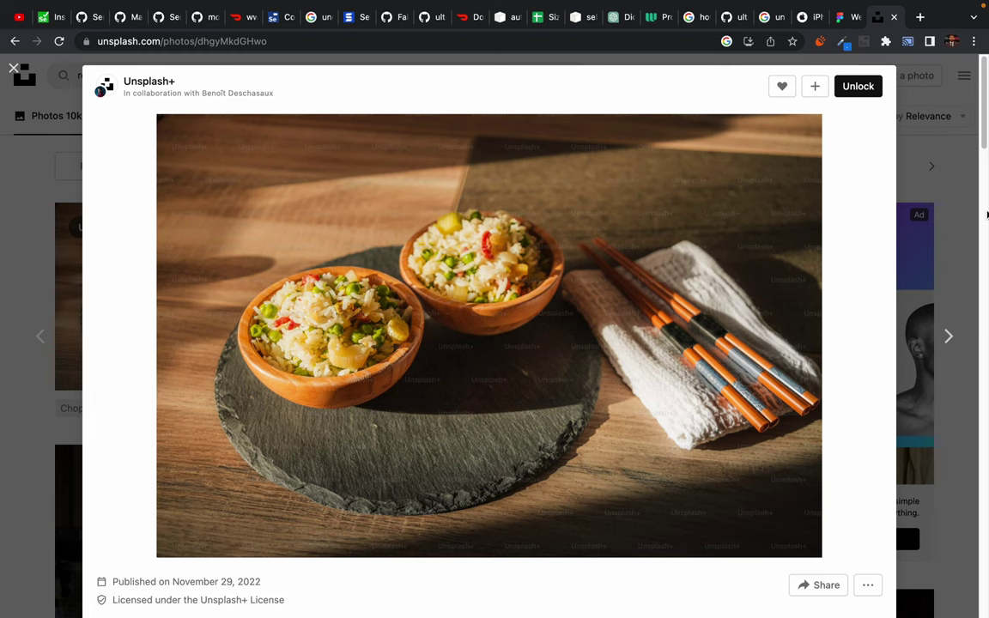
scroll(950, 258, "down", 6)
left_click_drag(985, 209, 987, 410)
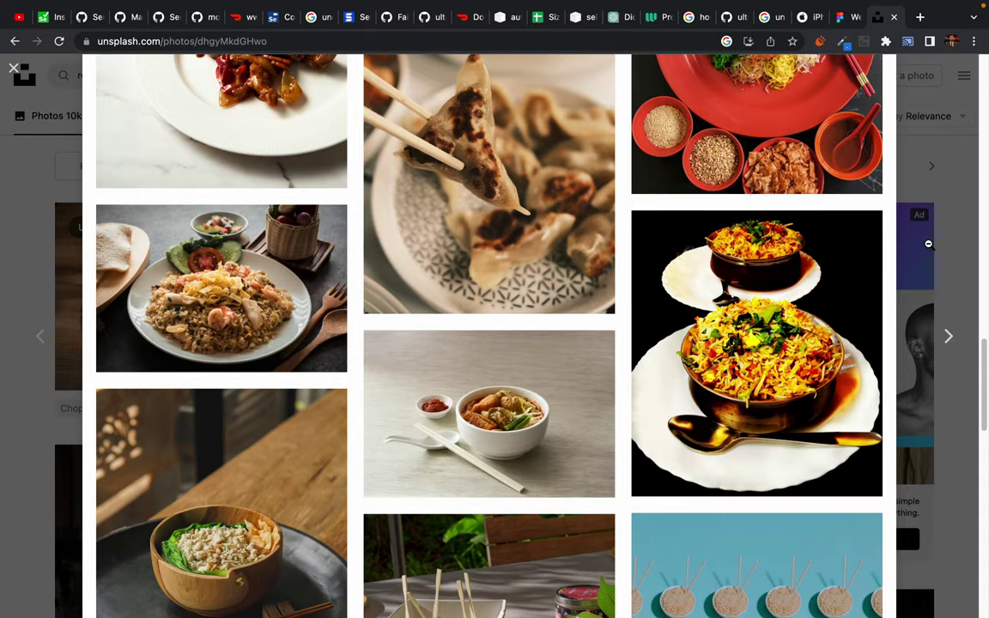
mouse_move(325, 410)
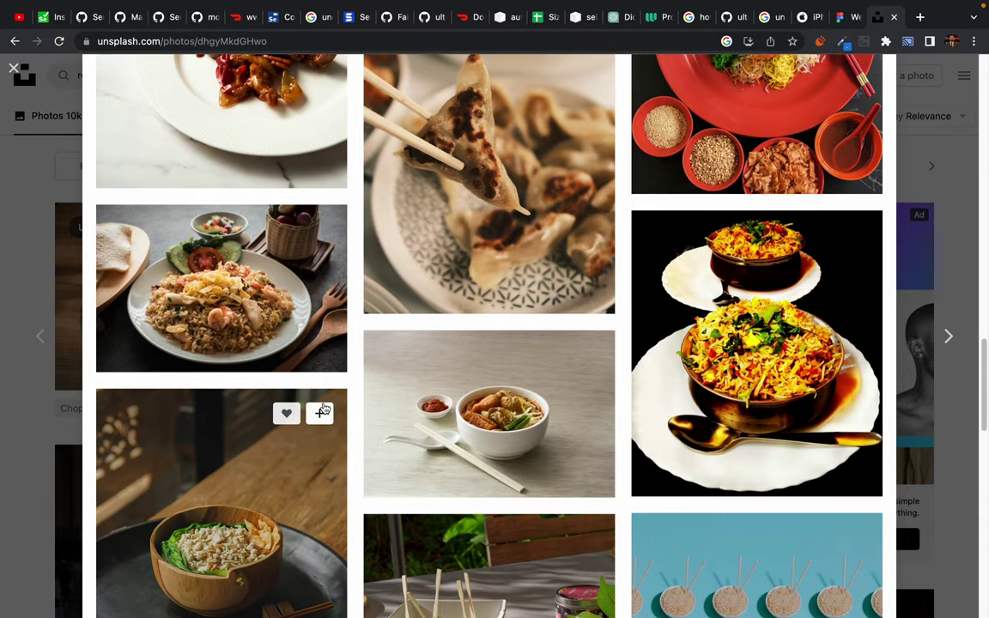
scroll(322, 408, "up", 3)
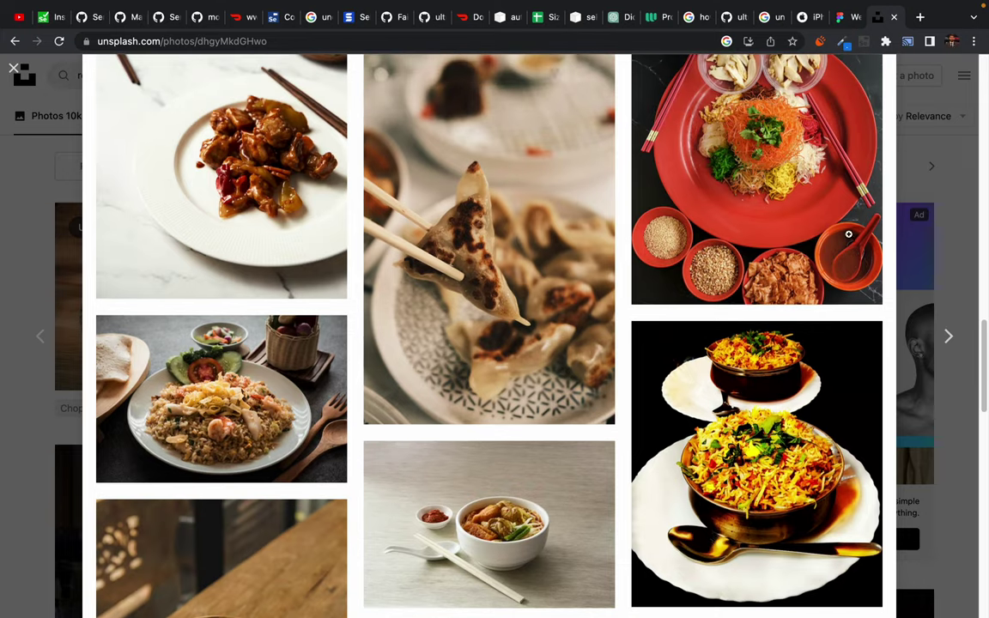
- Open the related photo of the red plate with colourful shredded vegetables and download it for free
mouse_move(848, 233)
scroll(737, 230, "up", 2)
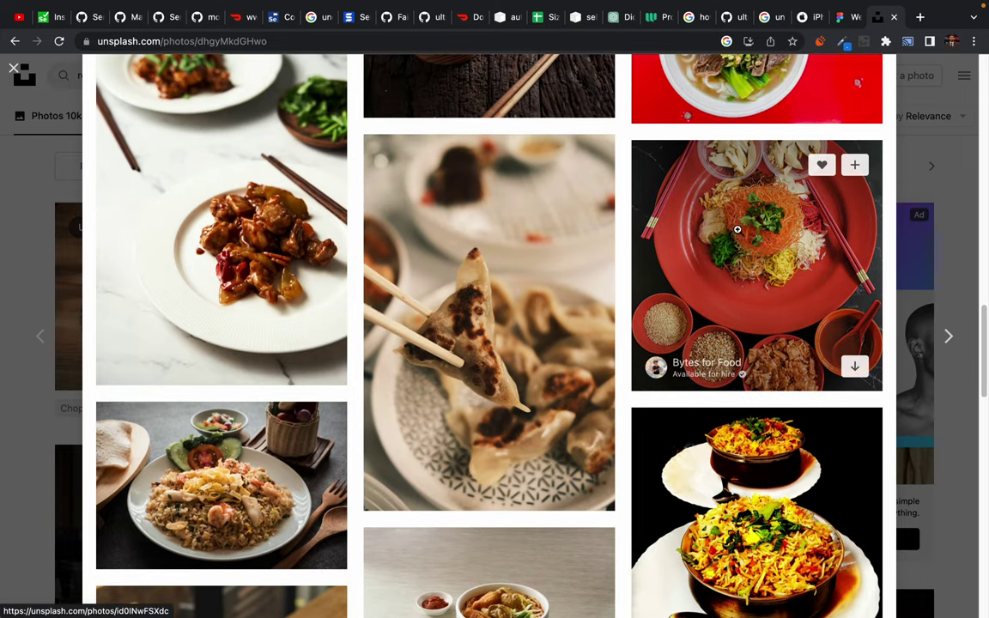
left_click(765, 269)
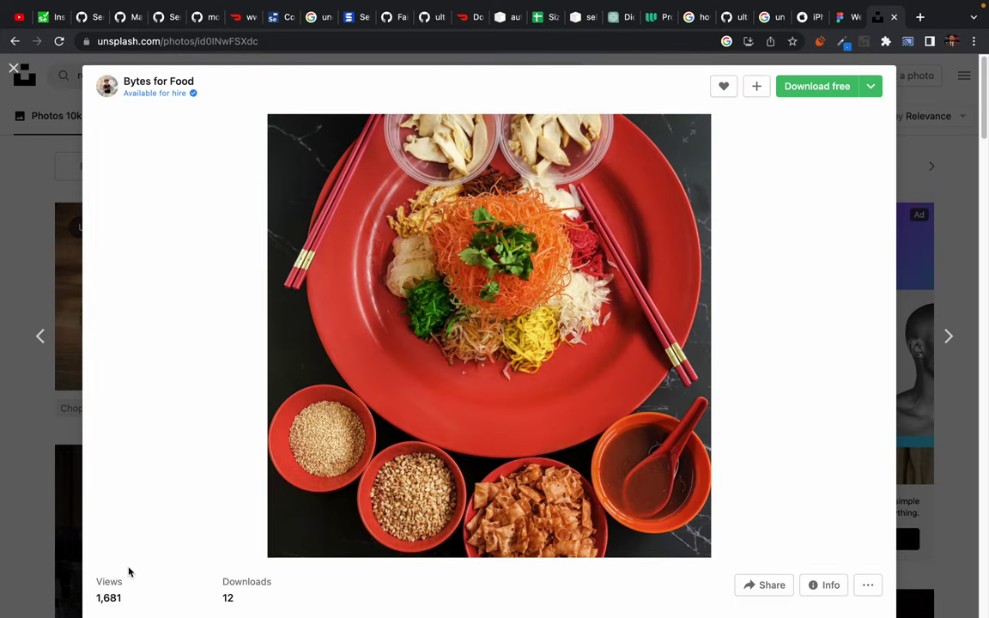
left_click(823, 87)
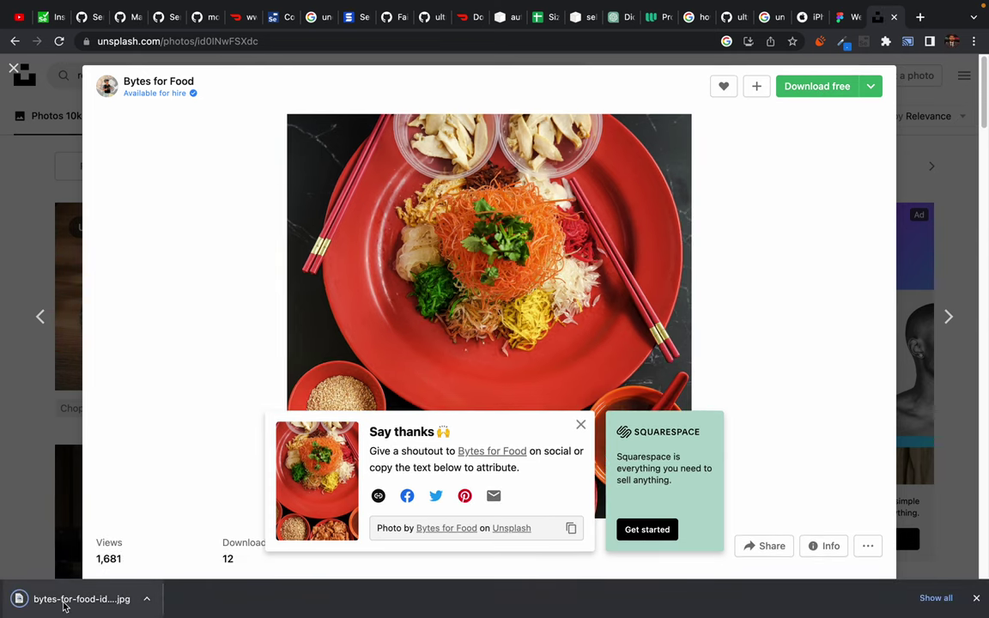
- Open the downloaded food photo in Preview, show it full screen and zoom in to examine its detail
left_click(63, 599)
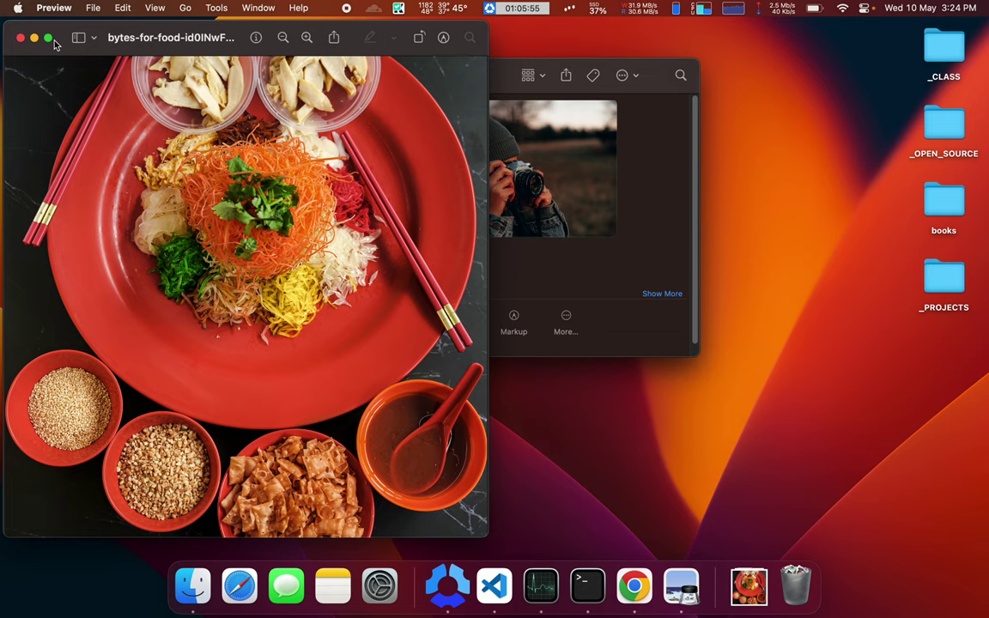
left_click(49, 38)
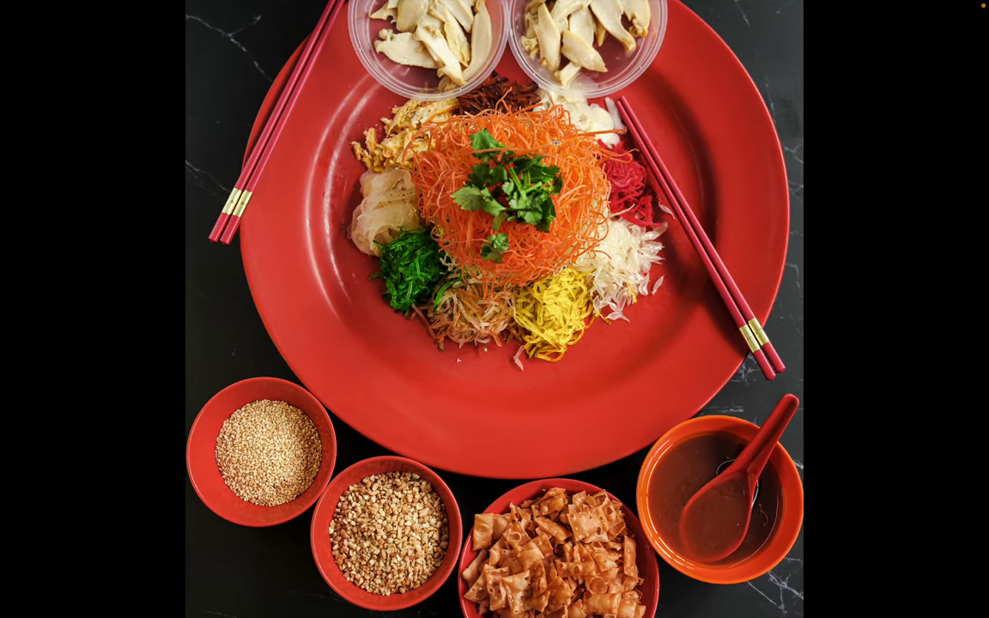
scroll(555, 144, "up", 10)
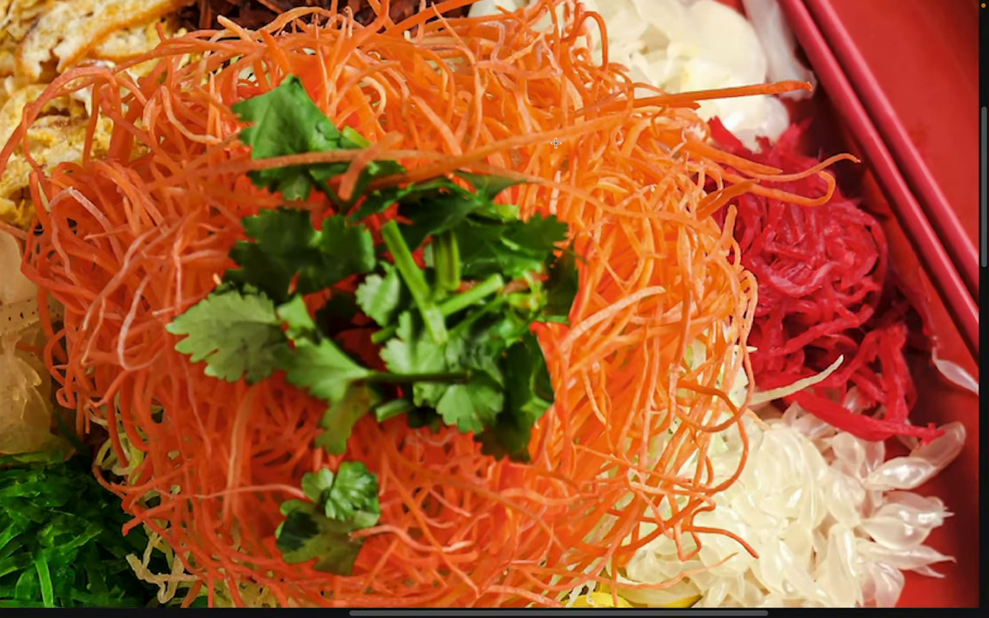
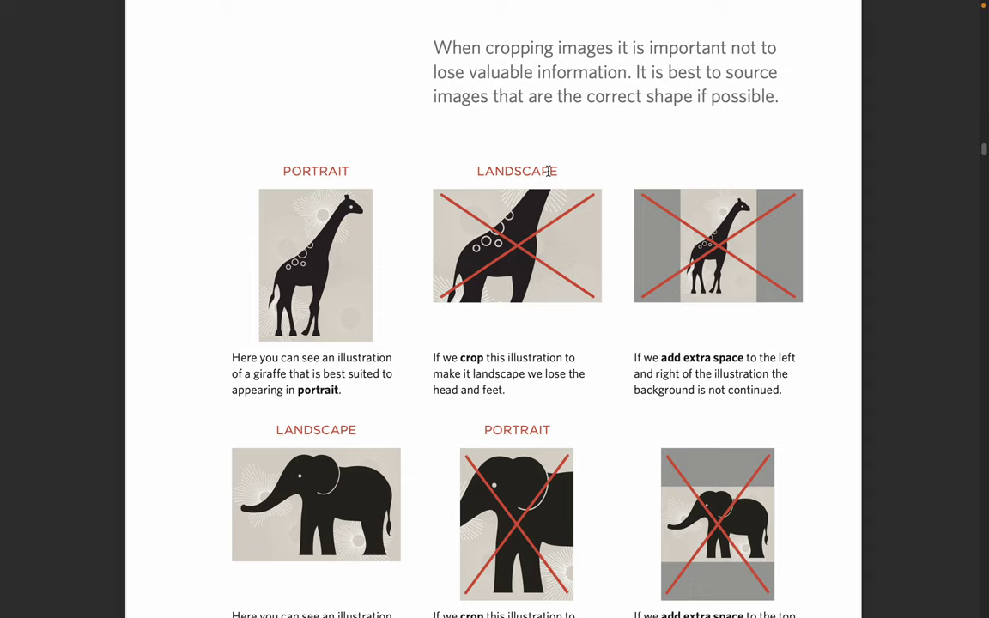
- Go on from the image cropping examples to the Image Resolution page and highlight the recommended 72 ppi for web images
scroll(432, 324, "down", 5)
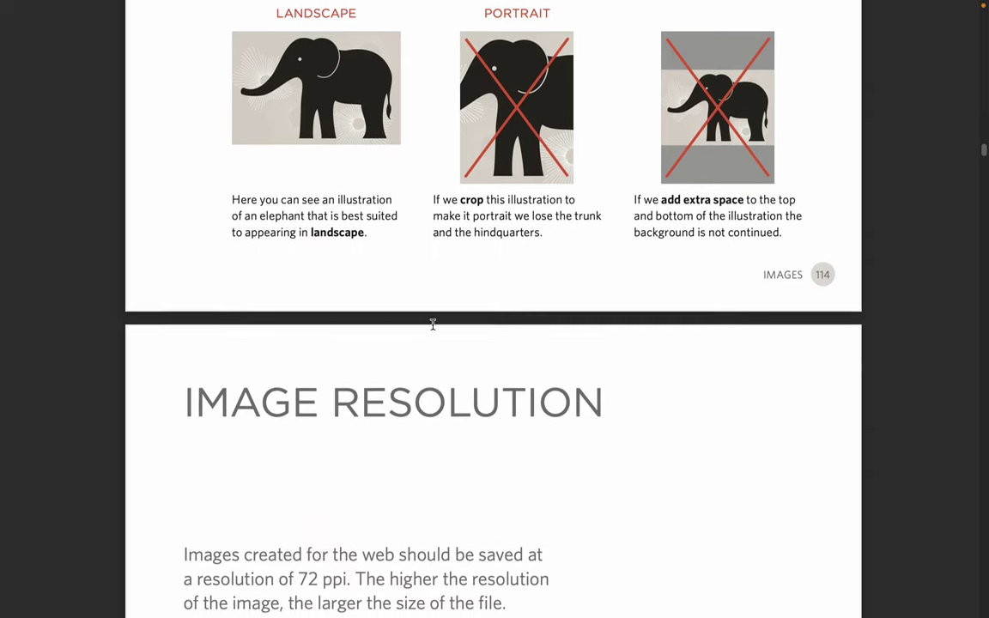
scroll(433, 323, "down", 4)
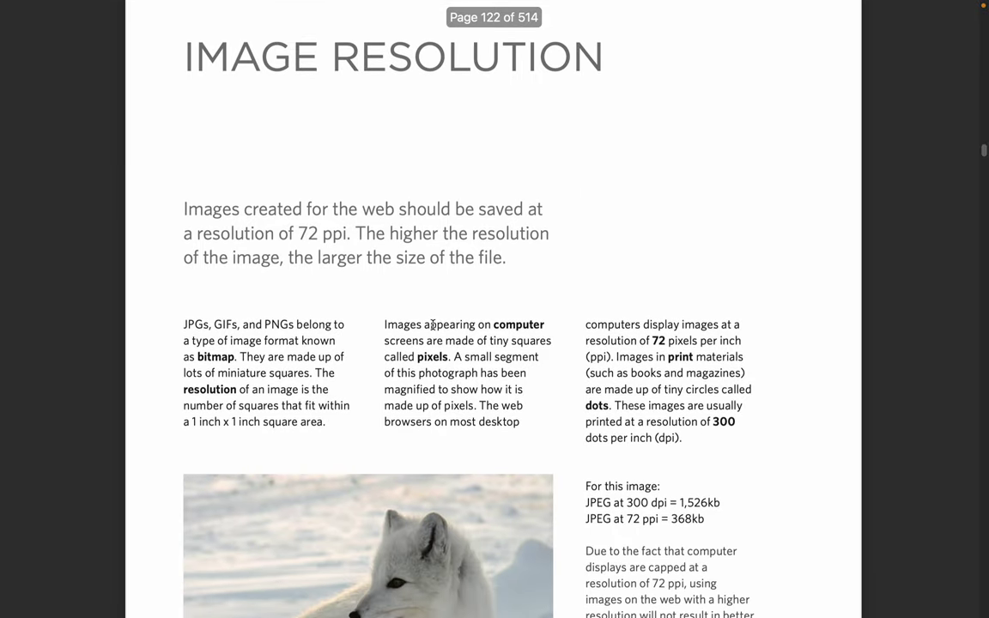
left_click_drag(298, 220, 346, 219)
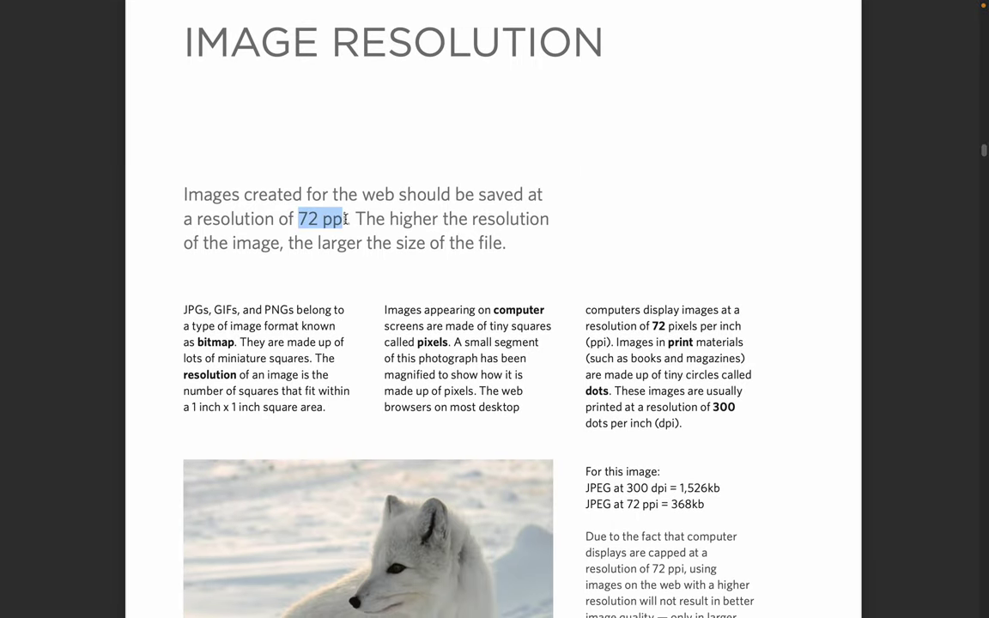
left_click(346, 219)
double_click(334, 219)
double_click(309, 219)
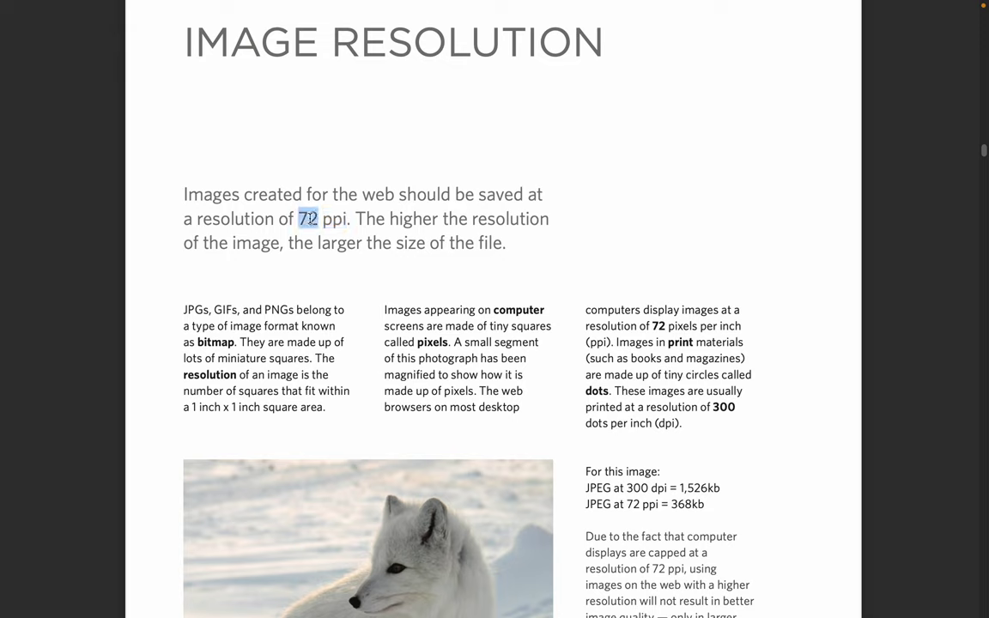
left_click(334, 220)
double_click(335, 220)
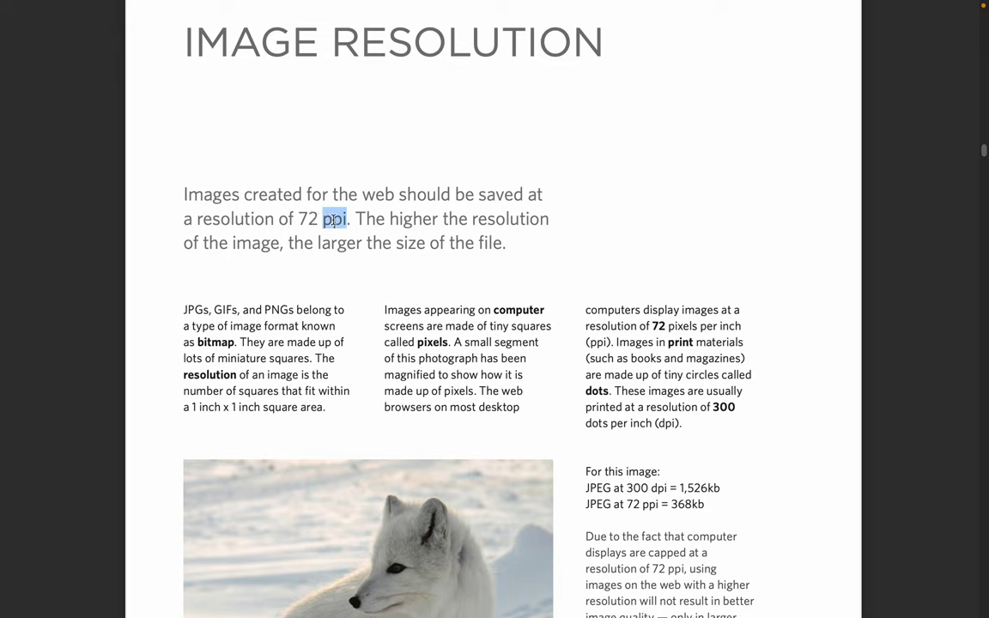
left_click(334, 220)
left_click_drag(295, 218, 351, 215)
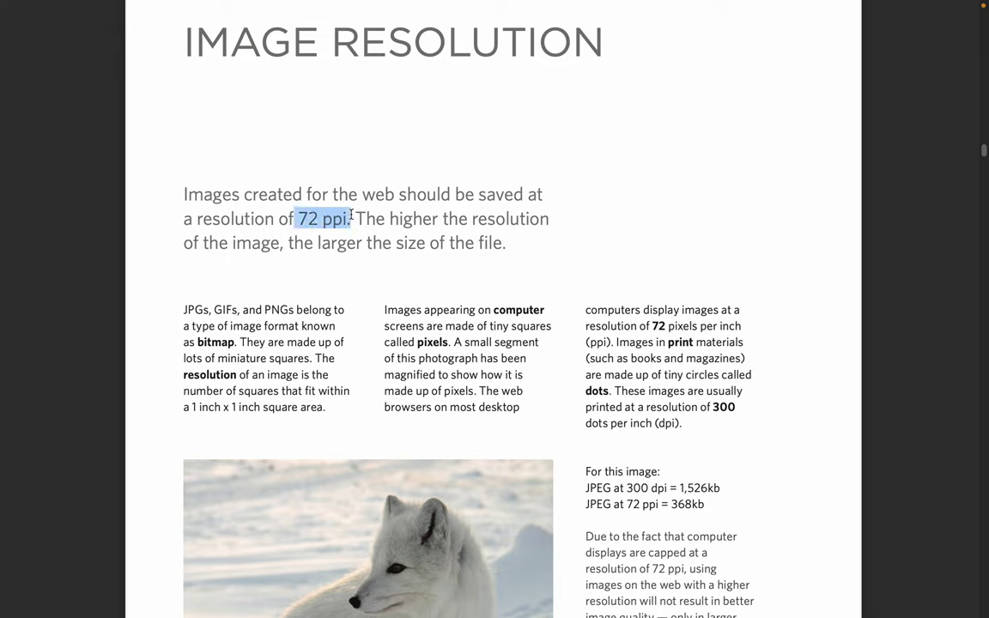
left_click(351, 215)
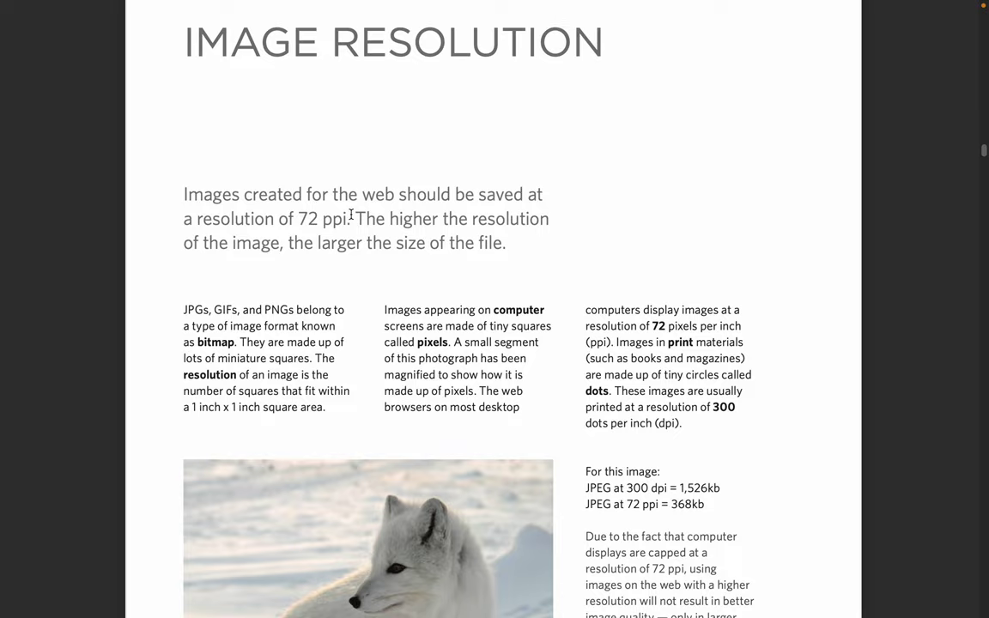
- Compare the fox photo's JPEG file sizes at 300 dpi and 72 ppi, highlighting each resolution in the text
scroll(336, 275, "down", 3)
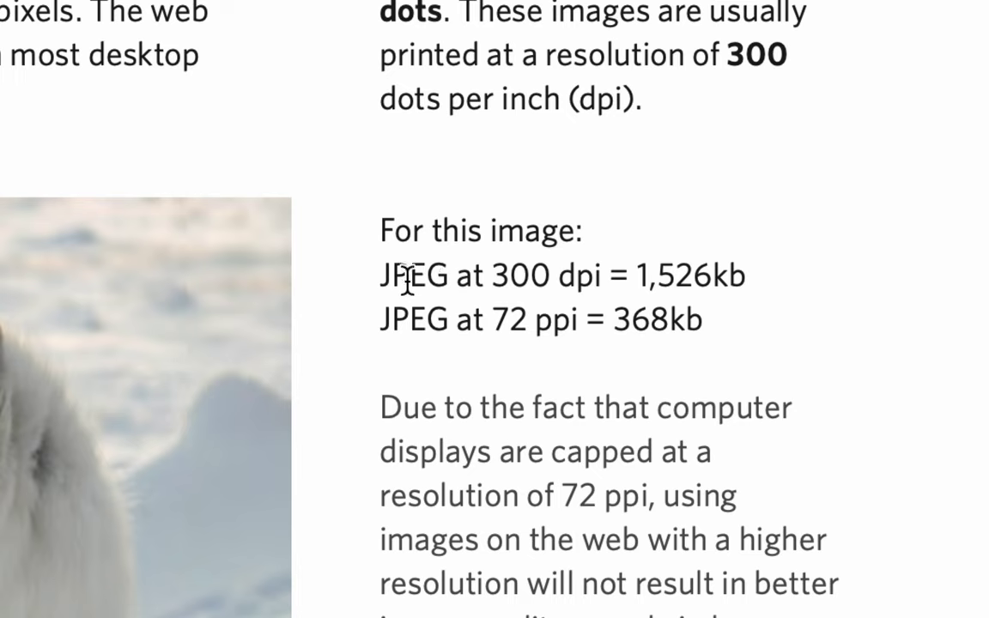
left_click_drag(388, 276, 603, 275)
left_click(604, 276)
left_click_drag(411, 319, 592, 316)
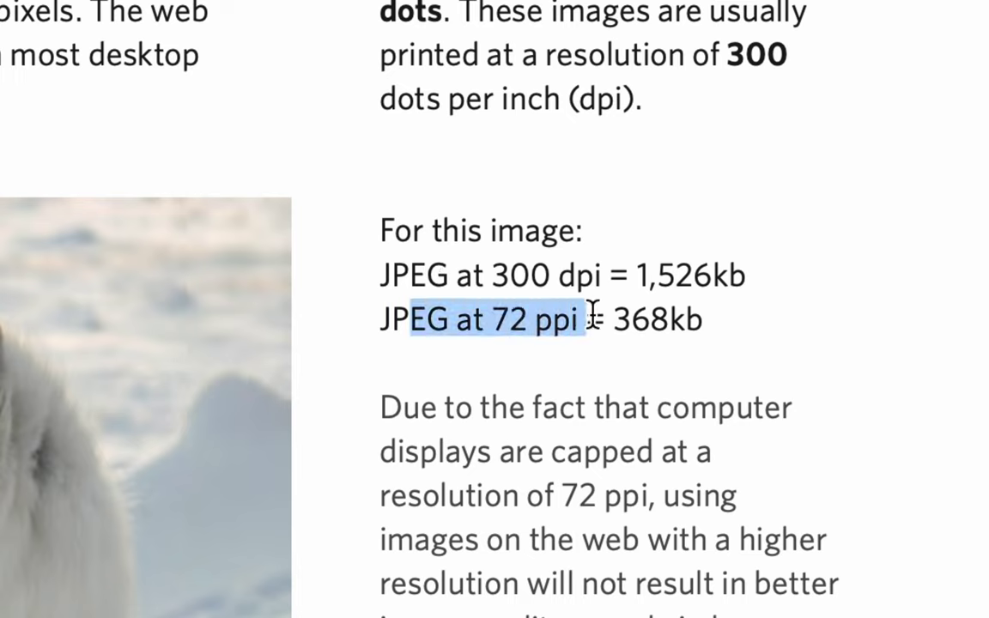
left_click(595, 316)
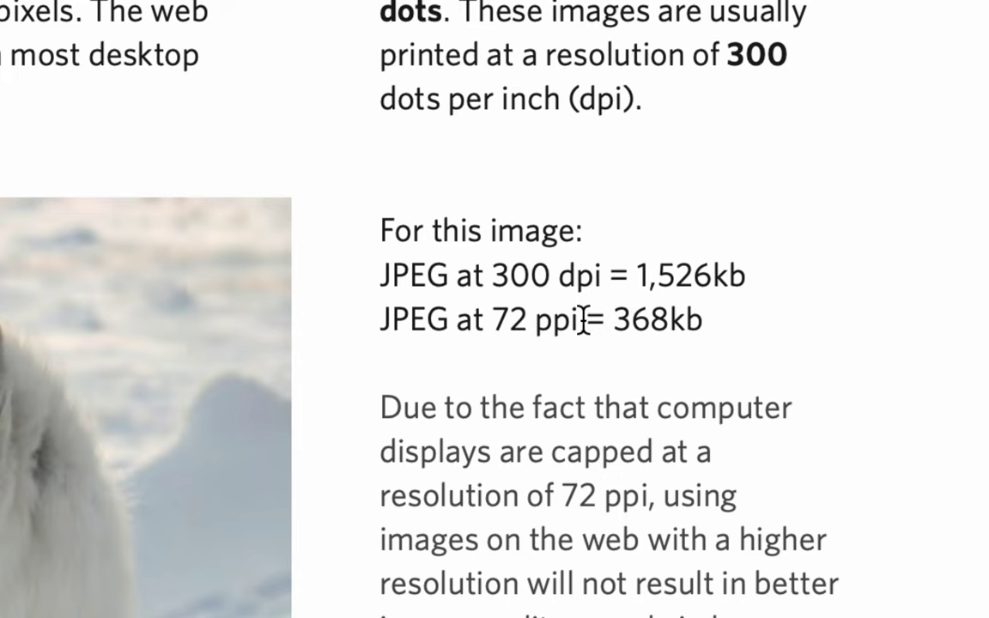
left_click_drag(494, 317, 580, 317)
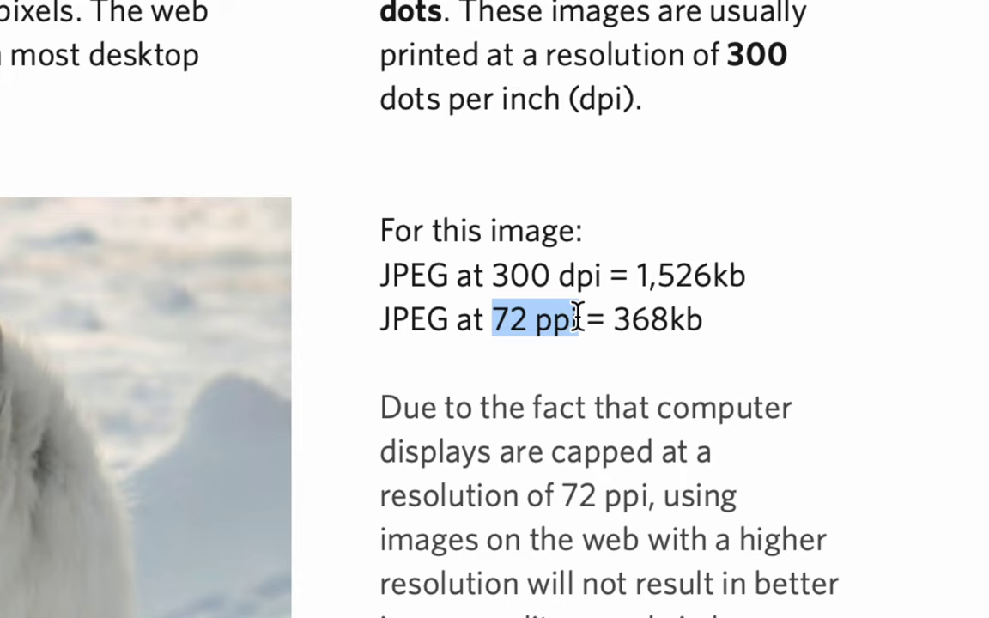
left_click(578, 318)
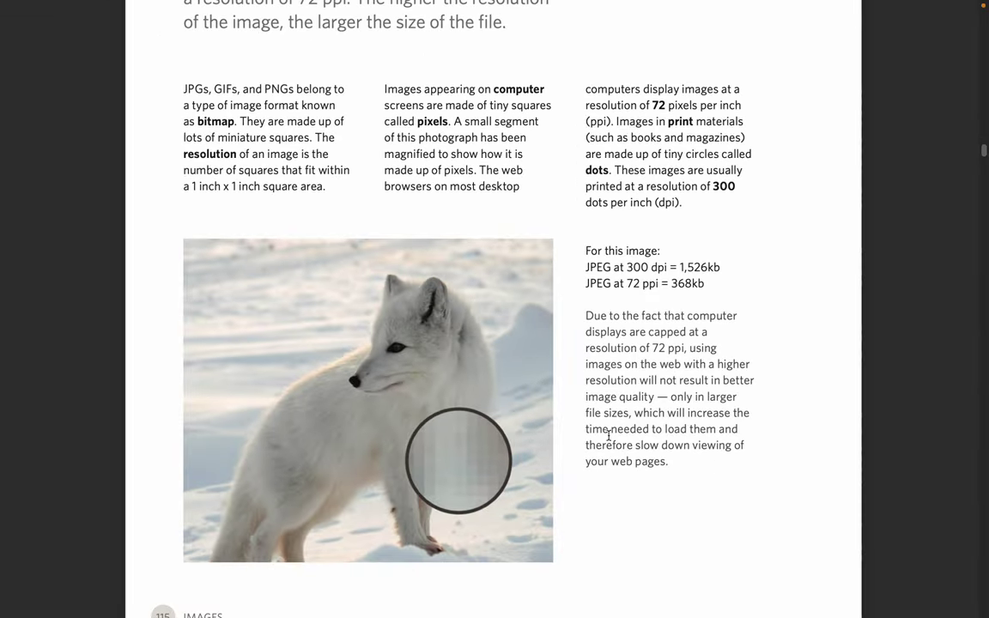
- Read the Vector Images page, examine the panda logo's anchor points and highlight the term SVG in the text
scroll(607, 485, "down", 10)
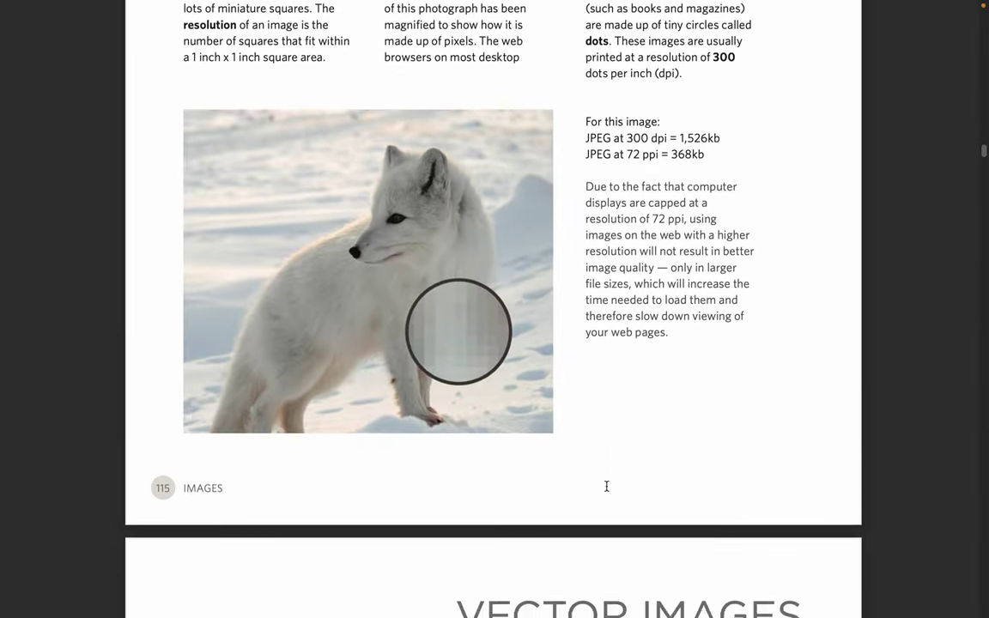
scroll(606, 486, "down", 5)
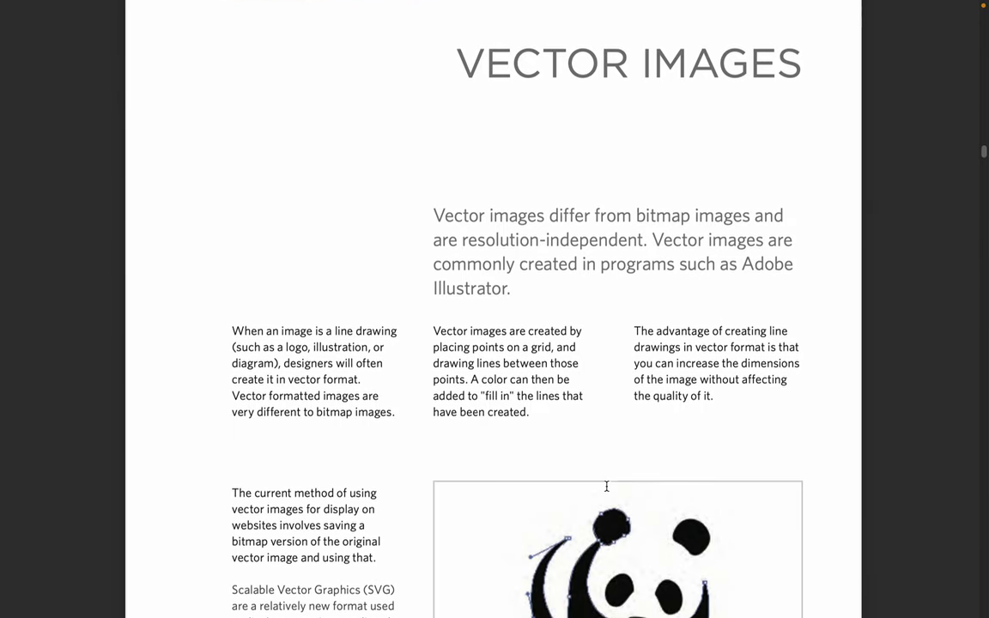
scroll(606, 485, "up", 1)
left_click_drag(484, 72, 723, 69)
left_click(727, 68)
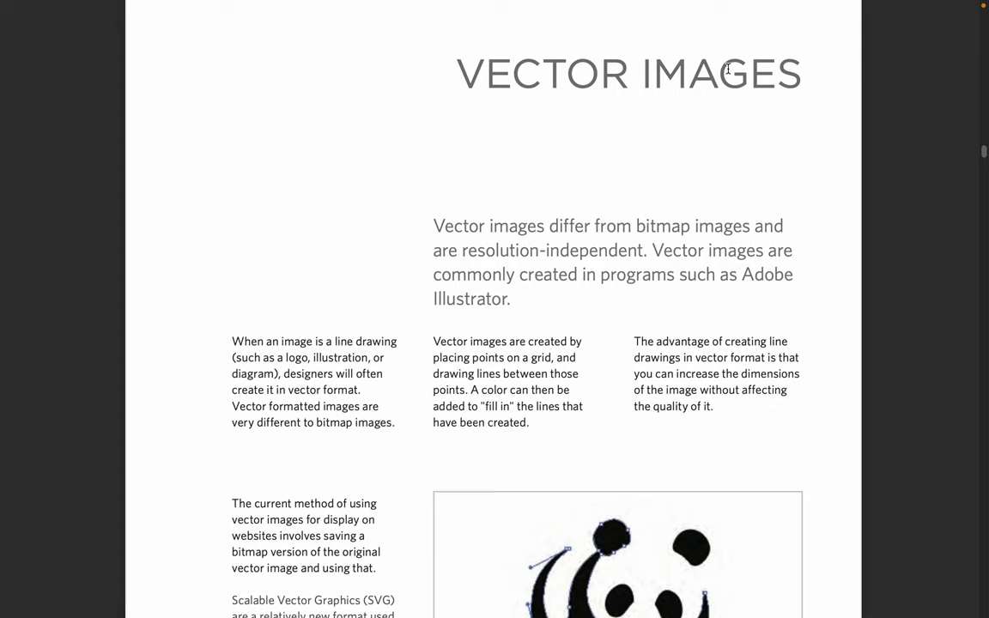
mouse_move(734, 6)
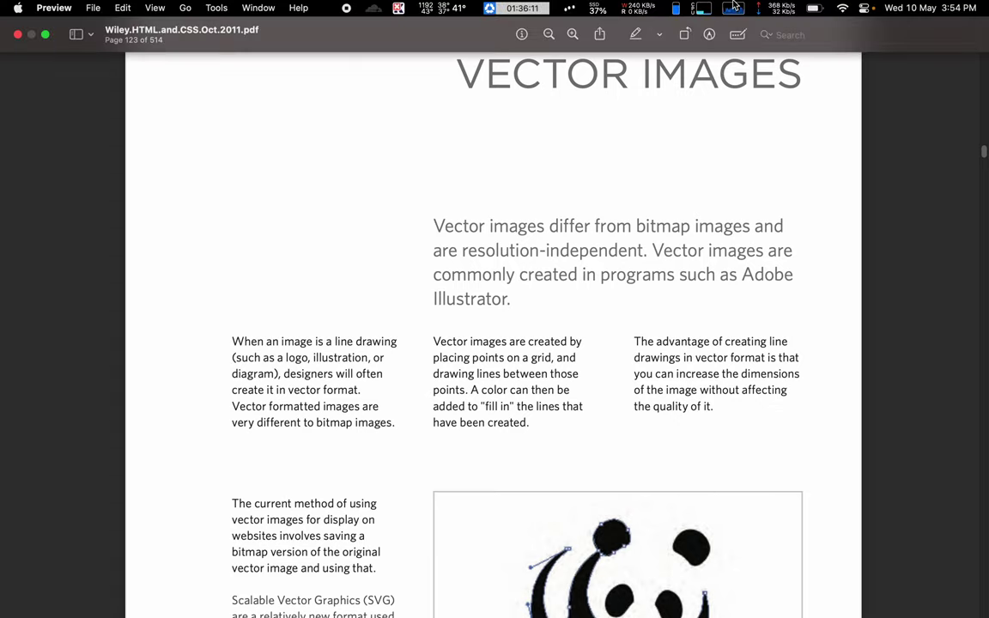
scroll(522, 463, "down", 3)
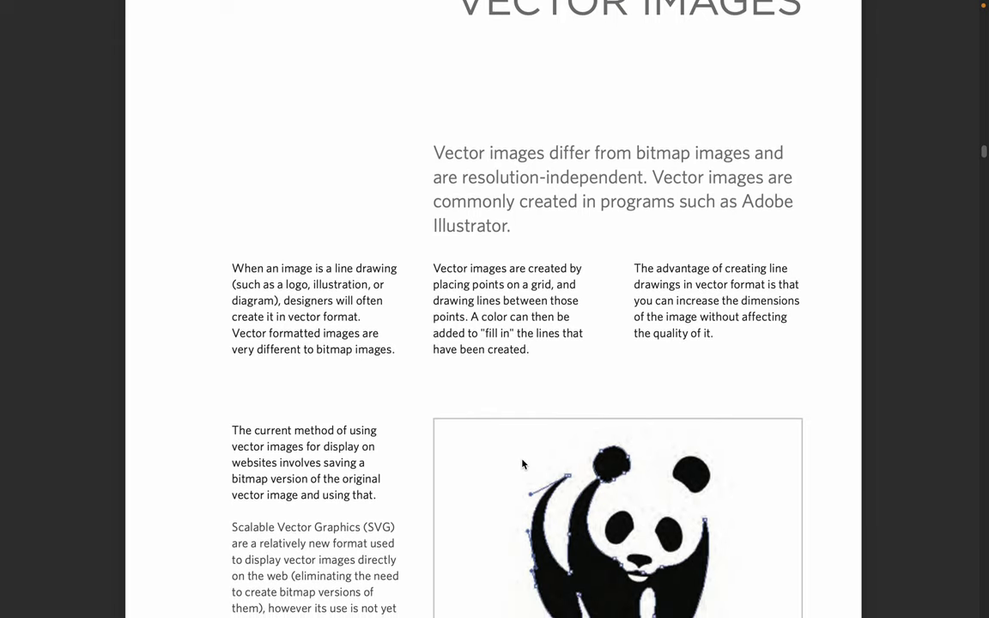
scroll(558, 409, "down", 5)
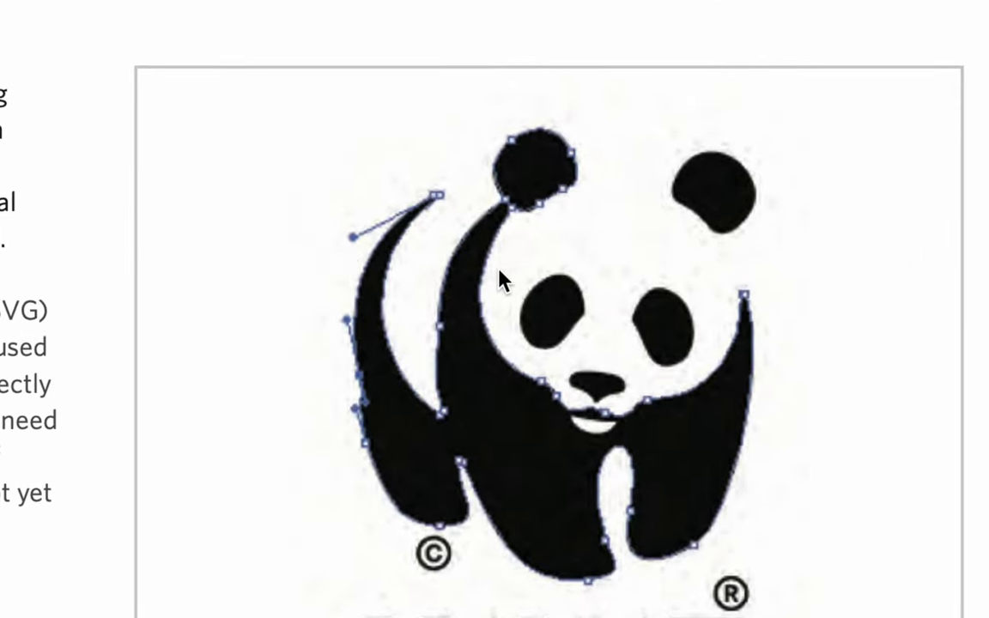
scroll(502, 274, "down", 1)
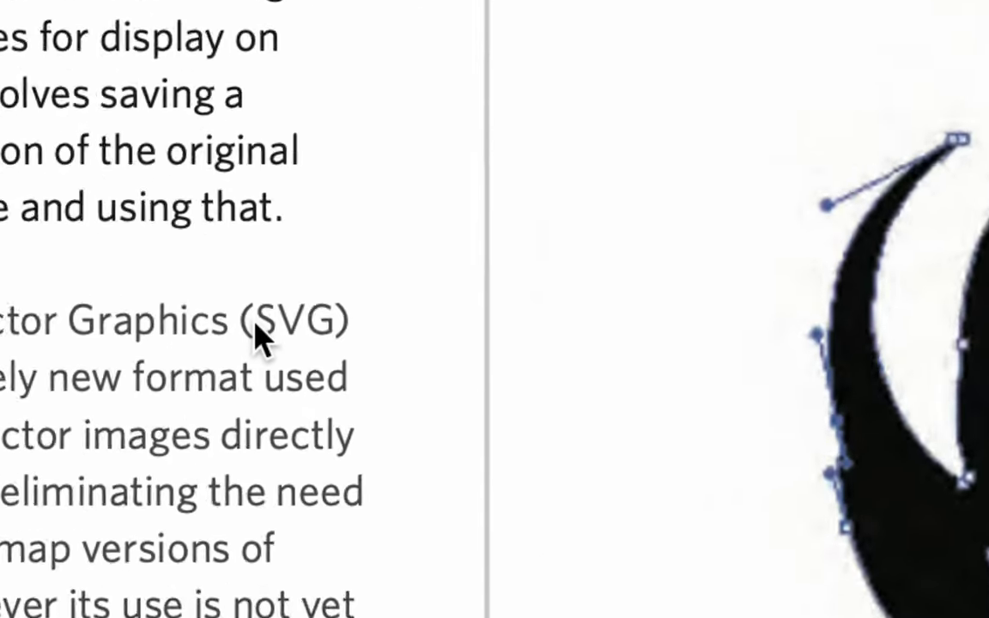
left_click_drag(255, 325, 309, 324)
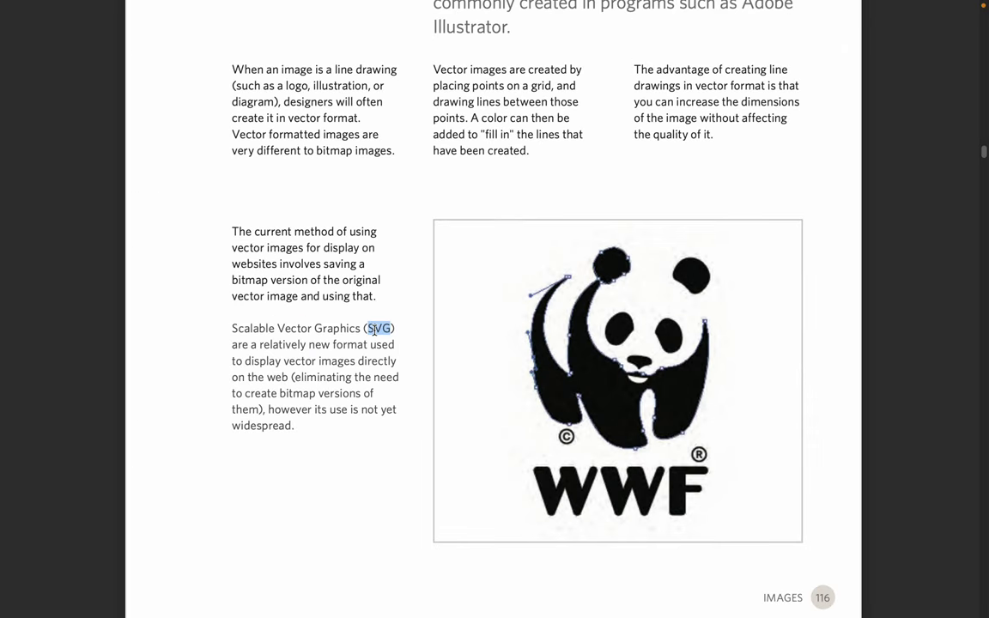
left_click(147, 357)
- Read the Animated GIFs page with its eight-frame example and glance at the Transparency page on GIF and PNG
scroll(329, 418, "down", 10)
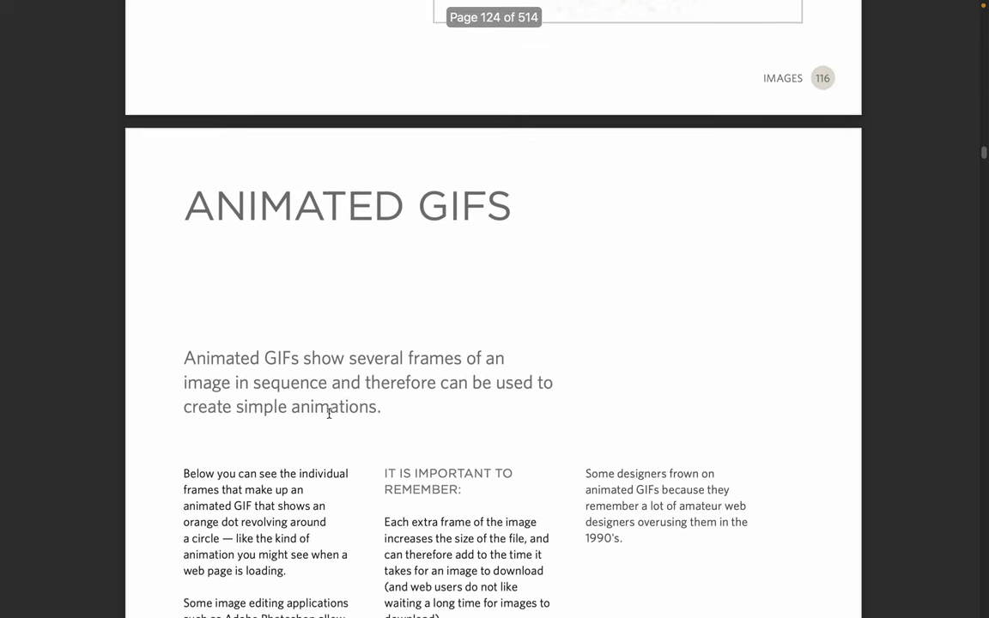
scroll(329, 413, "down", 3)
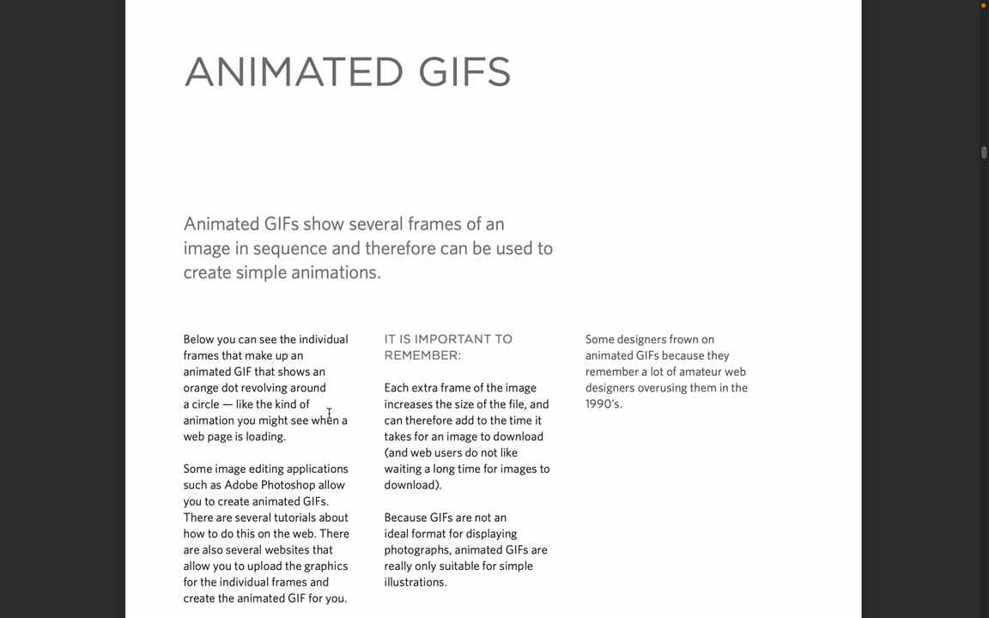
scroll(329, 413, "down", 12)
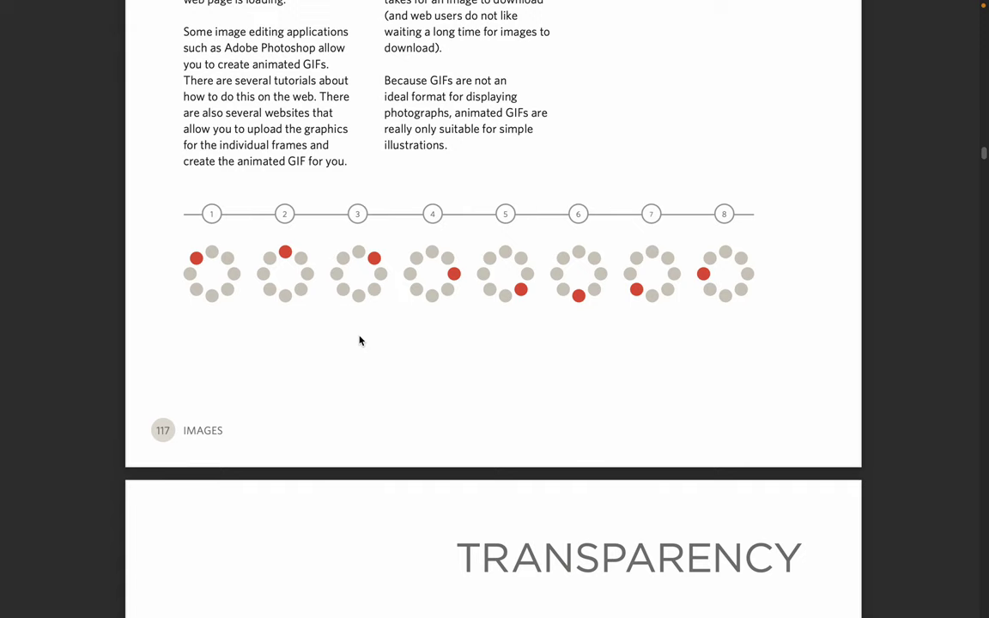
scroll(359, 341, "down", 10)
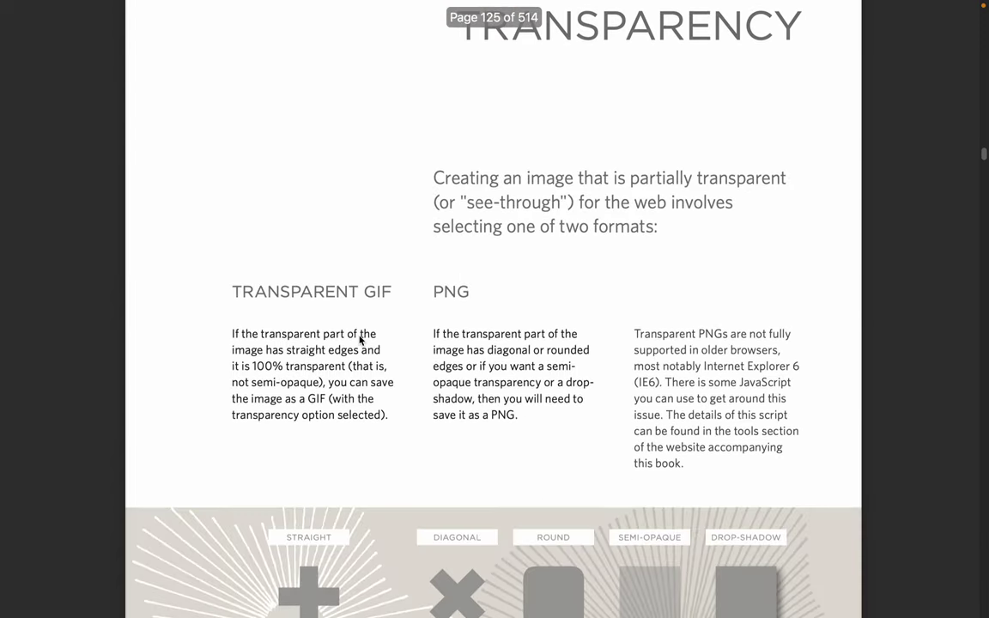
scroll(359, 341, "up", 5)
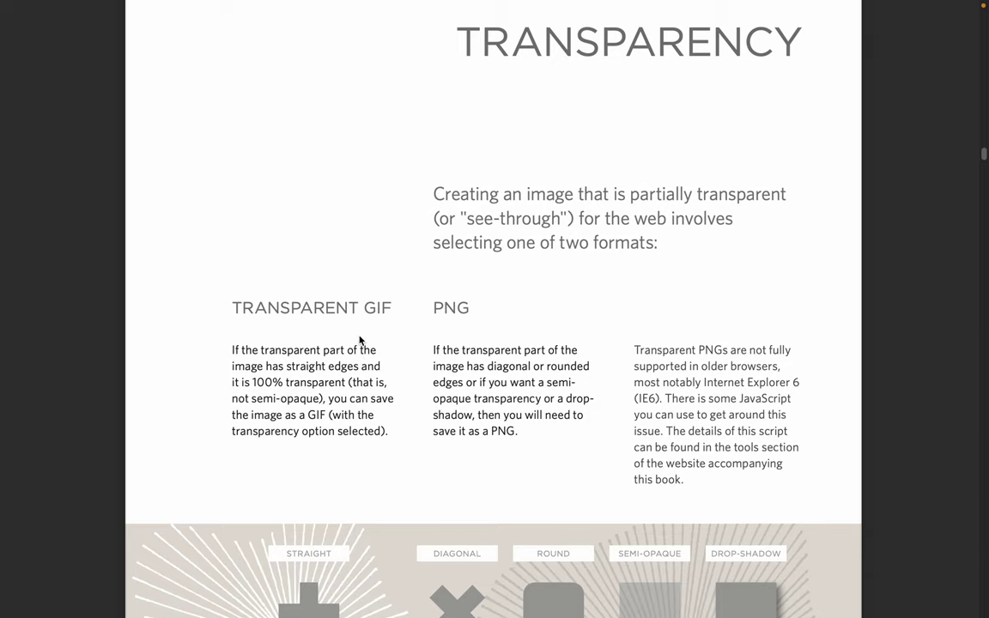
scroll(359, 341, "up", 6)
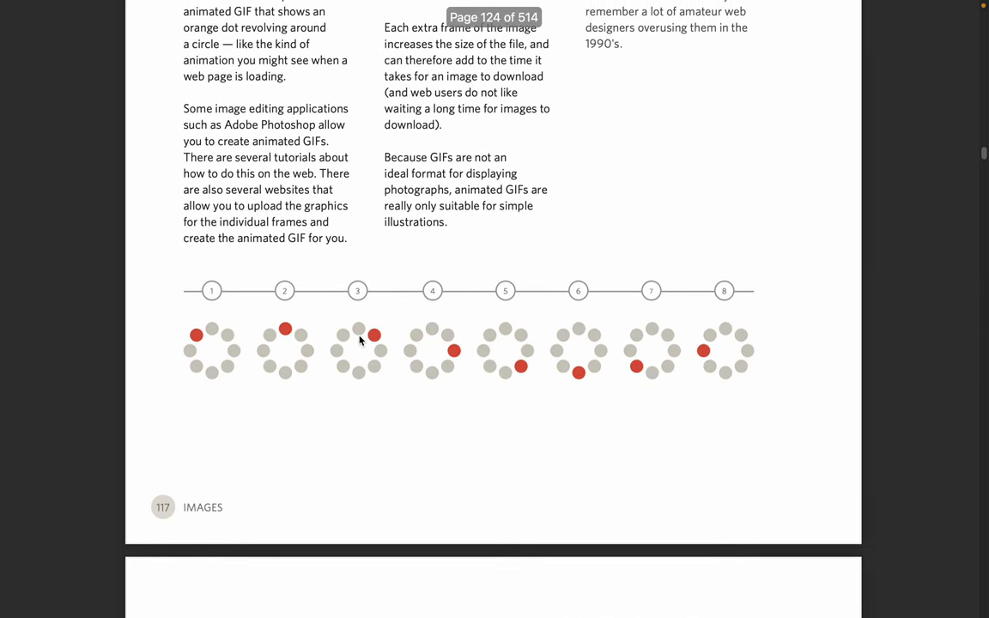
- Switch to Chrome, search Google for Photopea in a new tab and open the Photopea online photo editor
key("super+Tab")
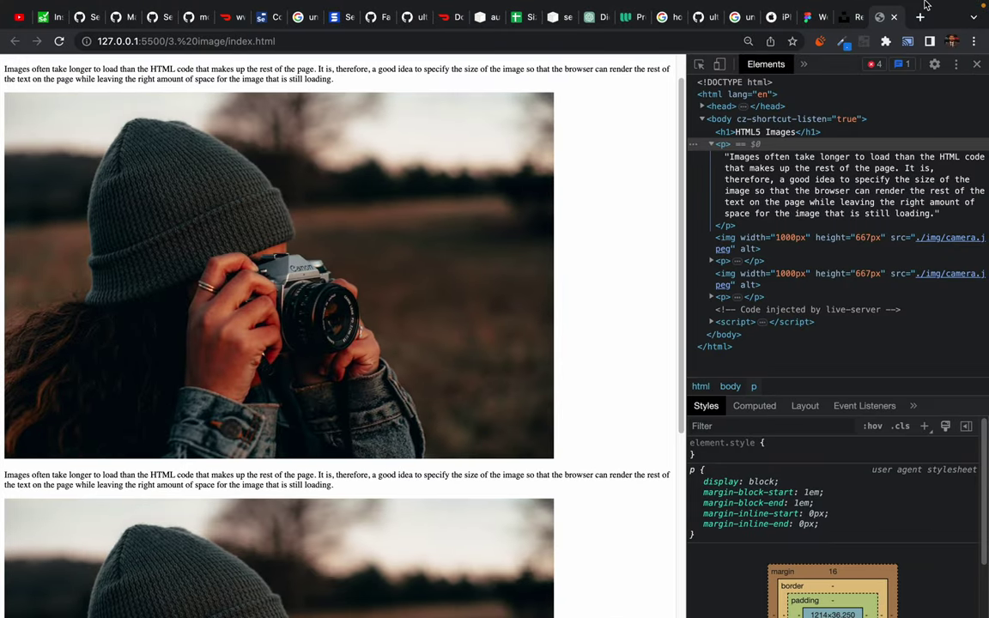
left_click(919, 17)
type("p")
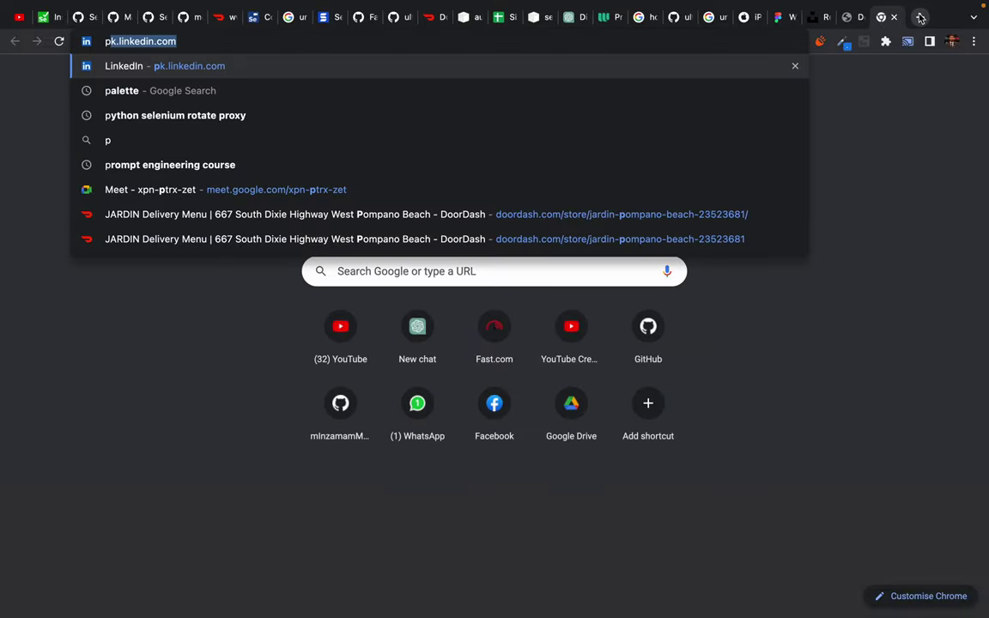
type("htop")
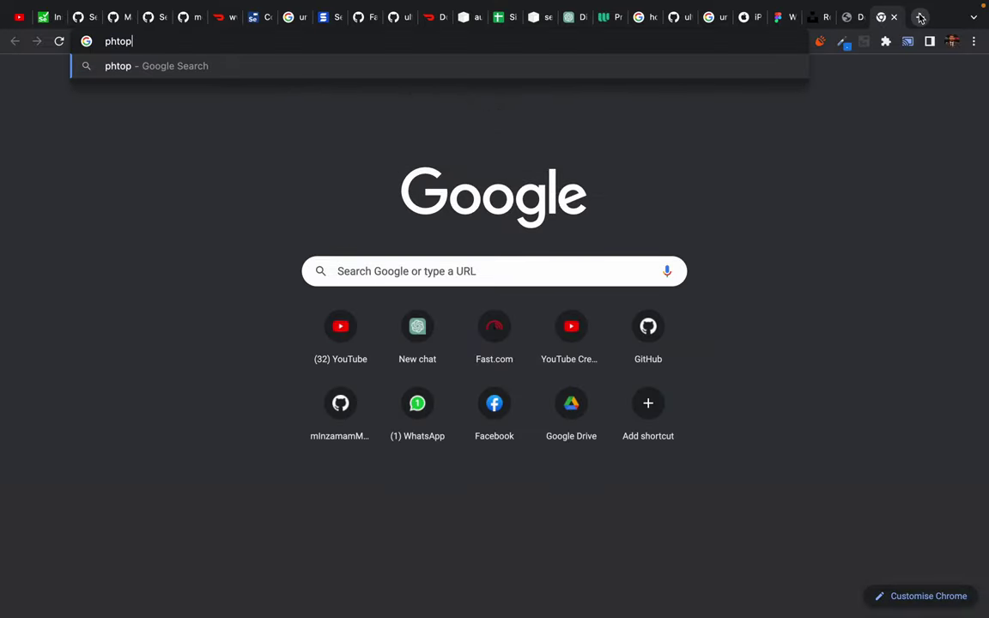
type("ea")
key("Return")
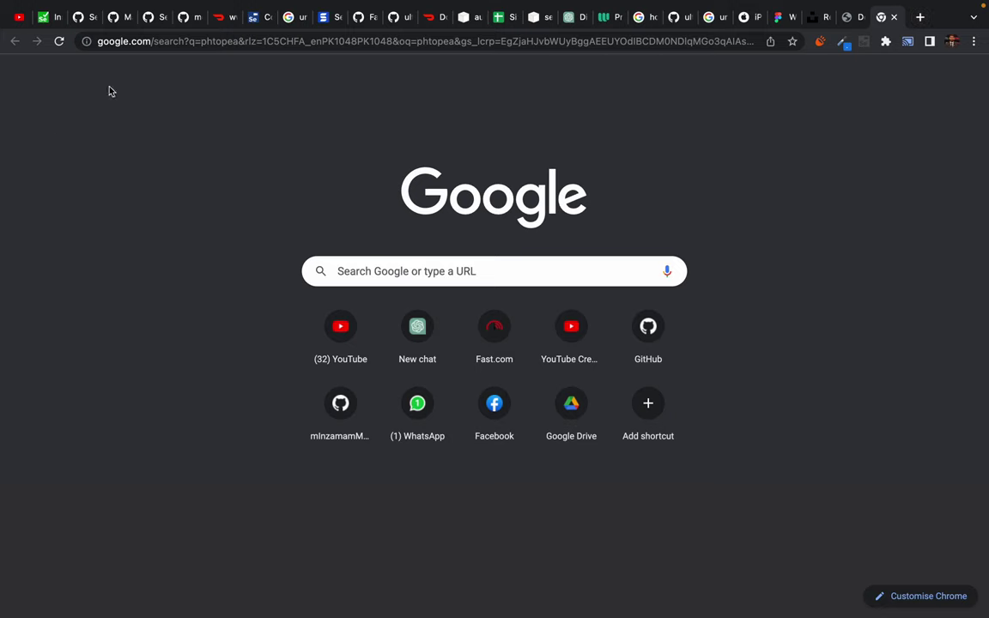
mouse_move(801, 4)
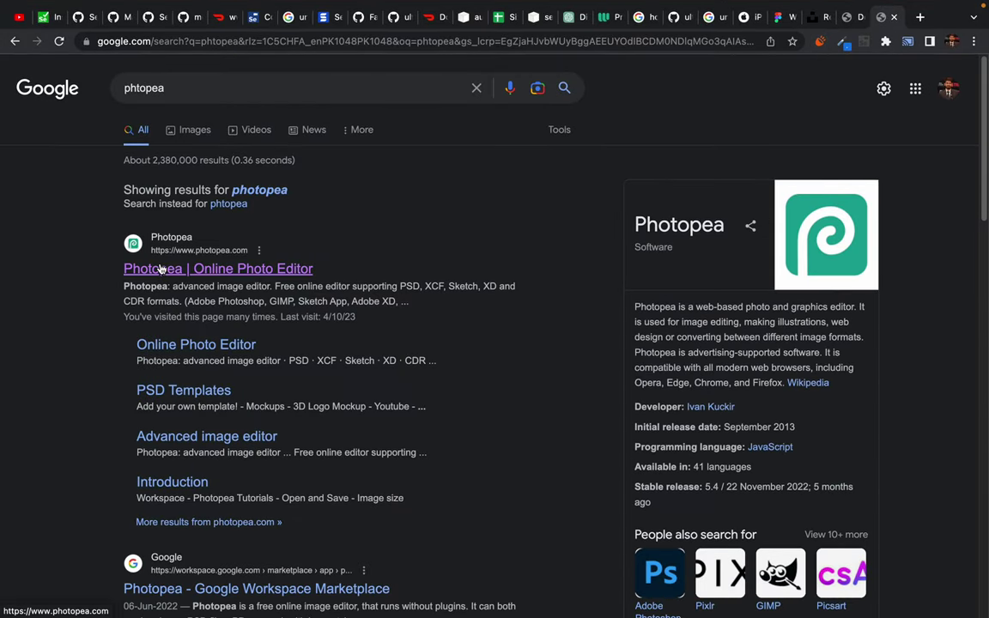
left_click(160, 269)
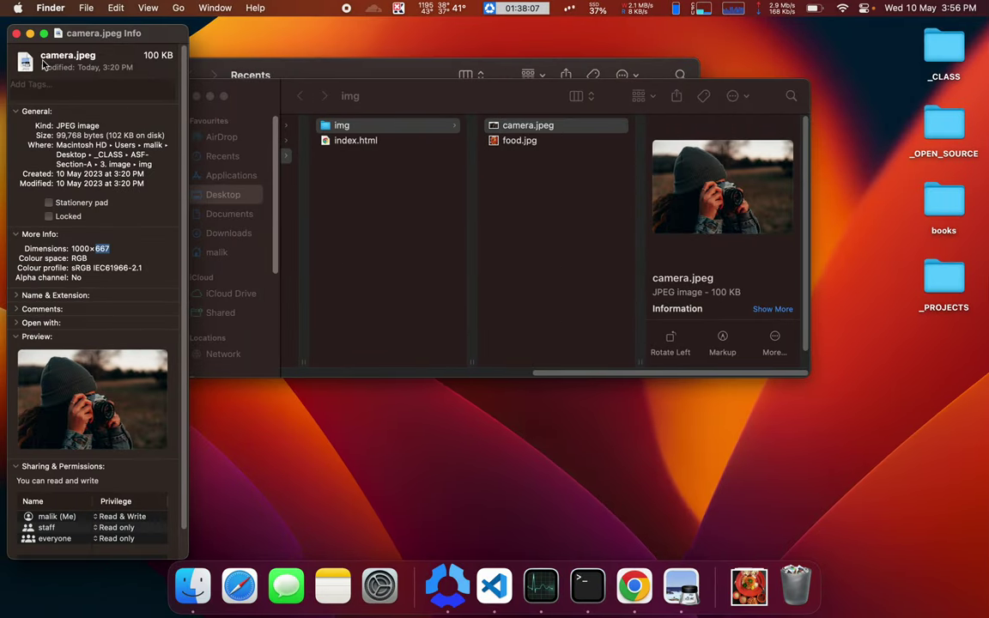
- In Finder, close the camera.jpeg info window and check the size, dimensions and resolution of food.jpg in the img folder
left_click(16, 32)
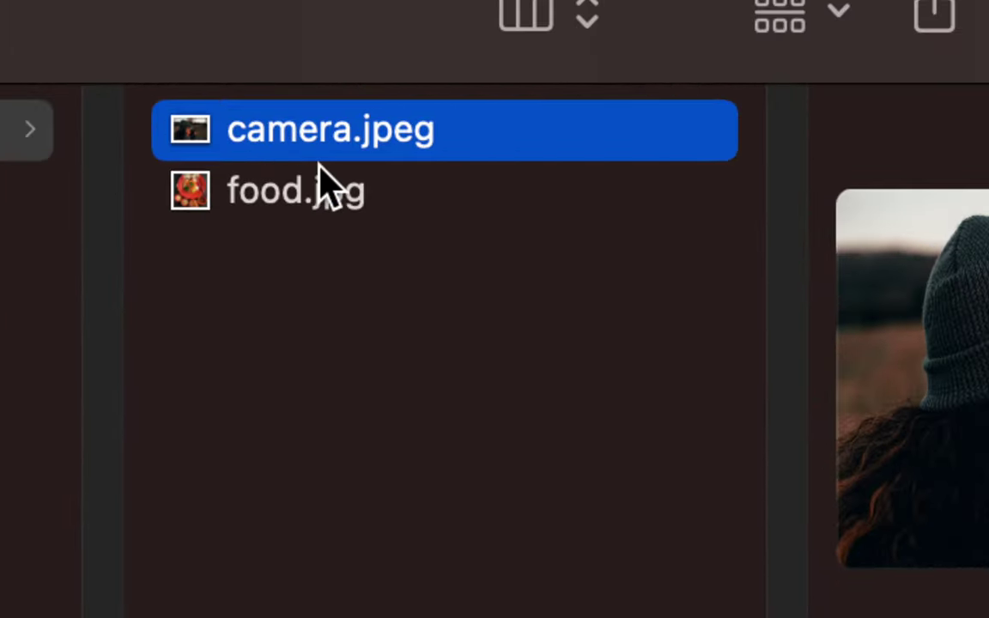
left_click(277, 199)
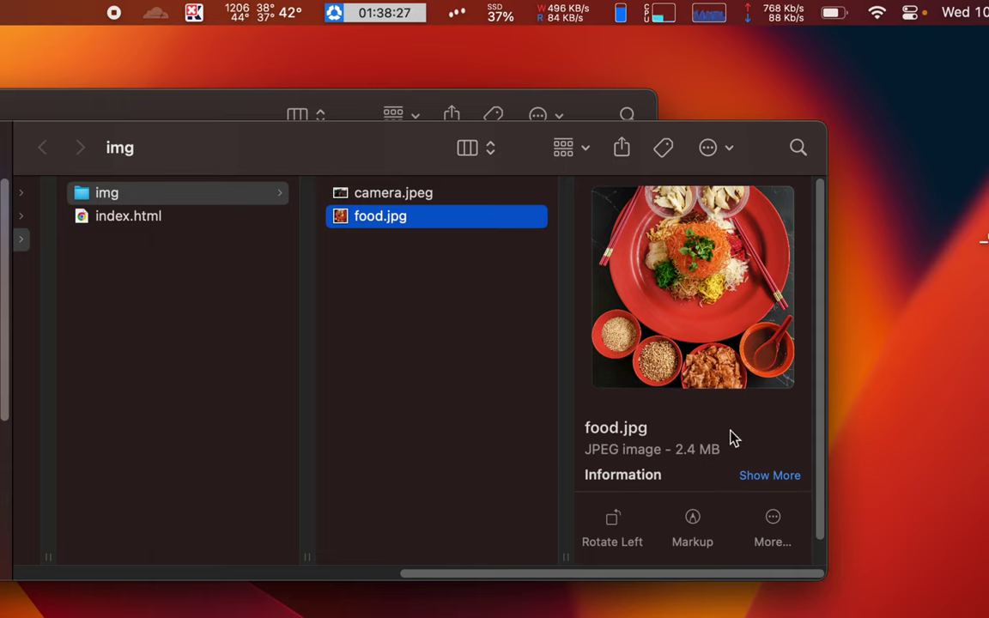
scroll(708, 489, "down", 2)
scroll(708, 489, "down", 3)
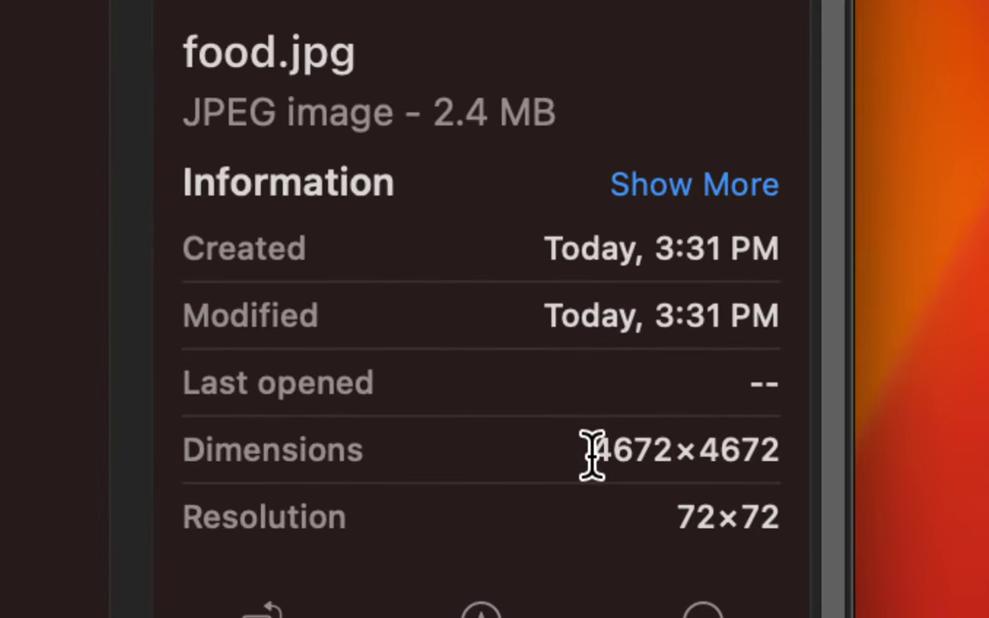
- Highlight the width and height values of food.jpg in the file preview's dimensions
left_click_drag(733, 456, 760, 456)
left_click_drag(664, 455, 671, 457)
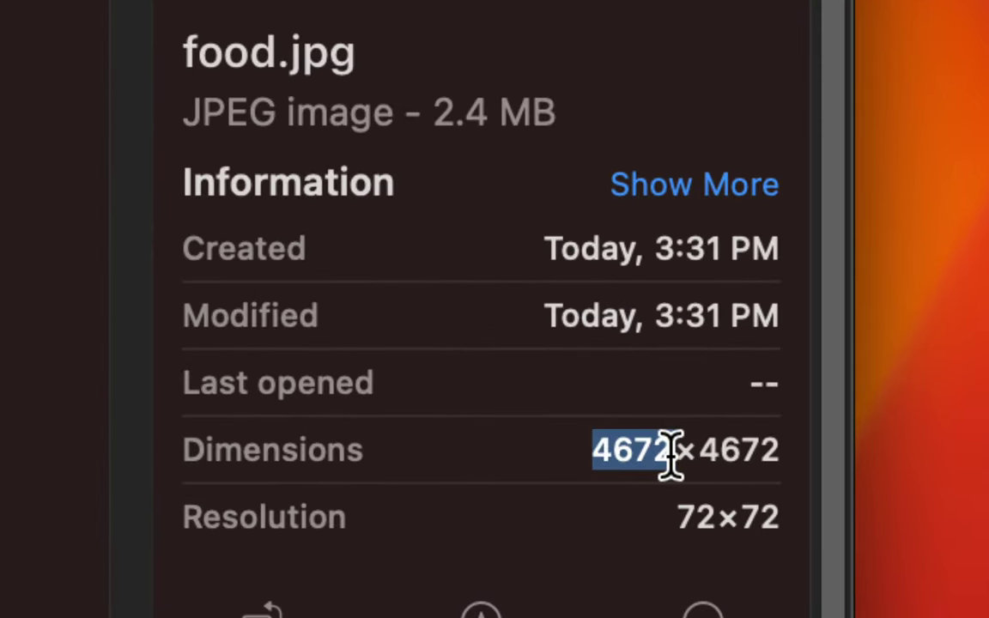
double_click(717, 453)
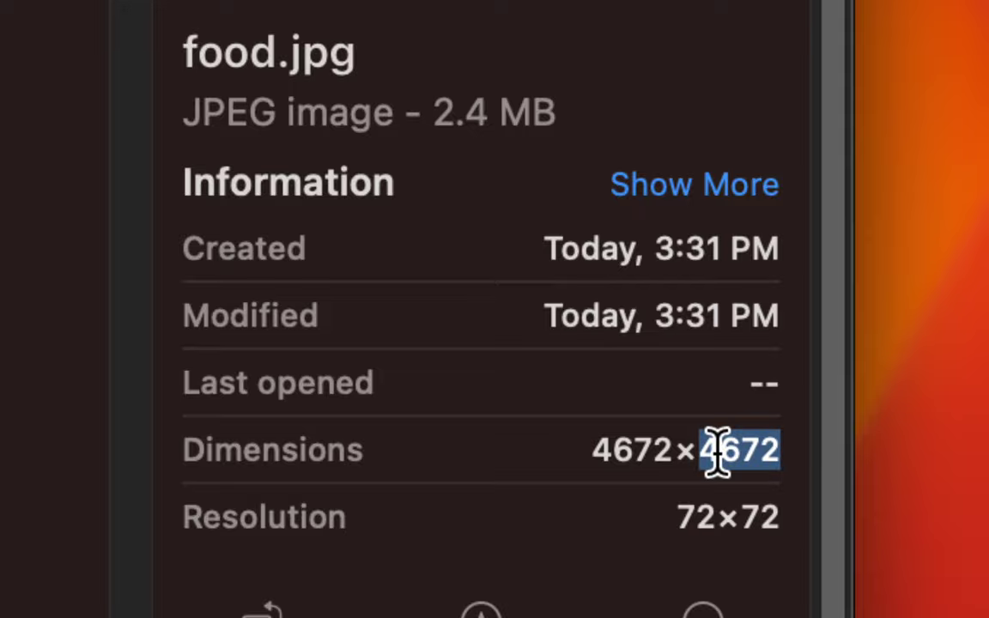
left_click(716, 452)
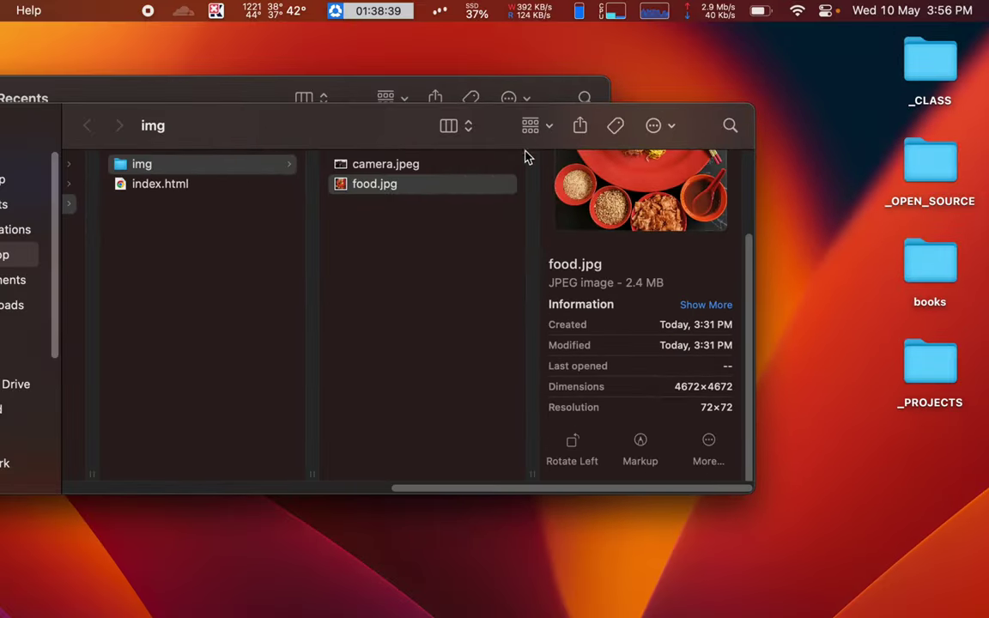
- Open food.jpg in Preview, look over the full photo and close it again
double_click(359, 190)
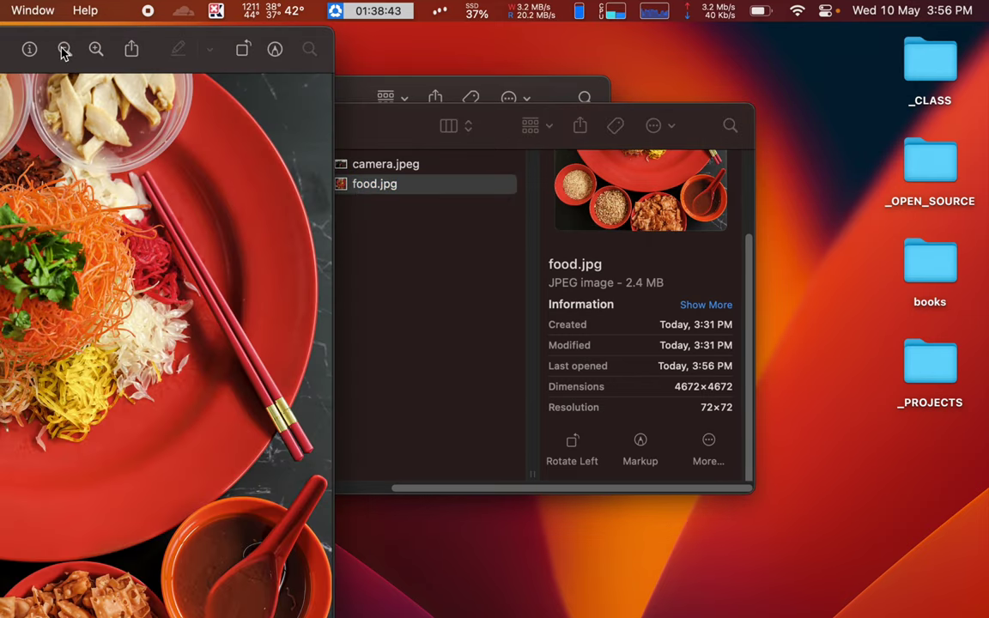
left_click_drag(11, 41, 418, 48)
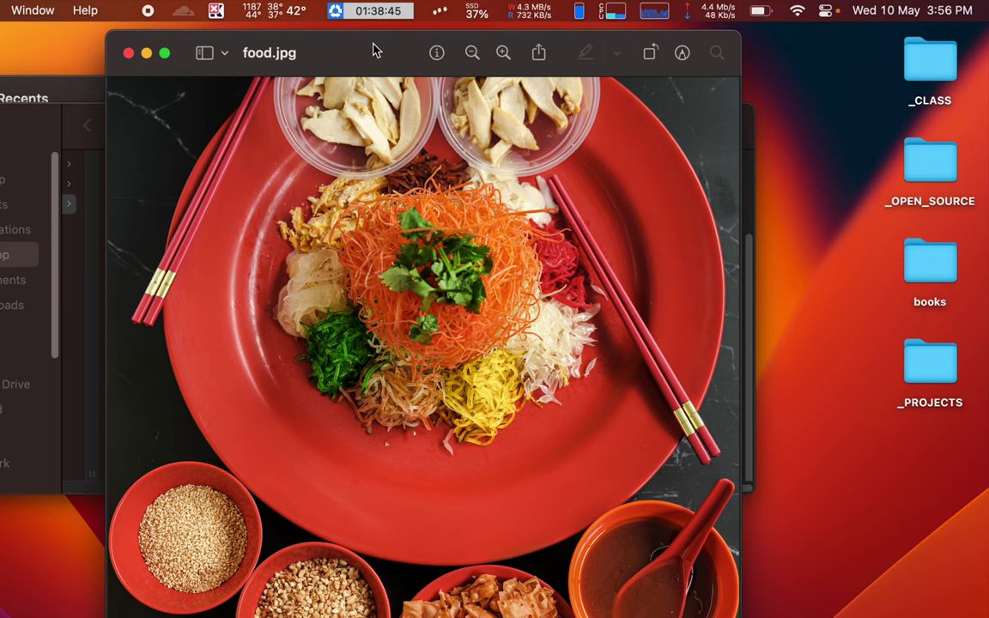
key("ctrl+alt+d")
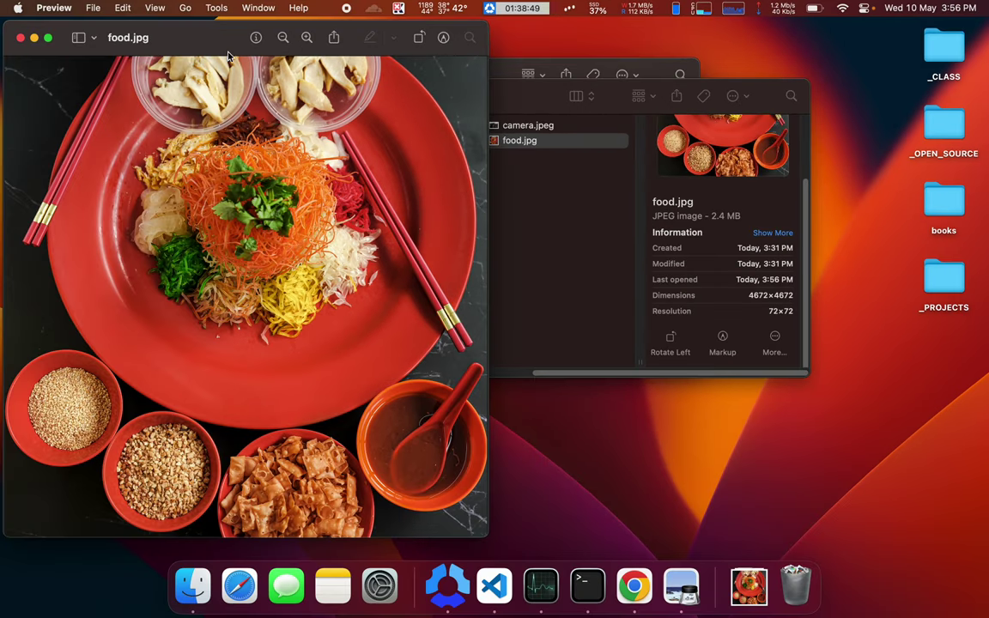
scroll(228, 56, "up", 3)
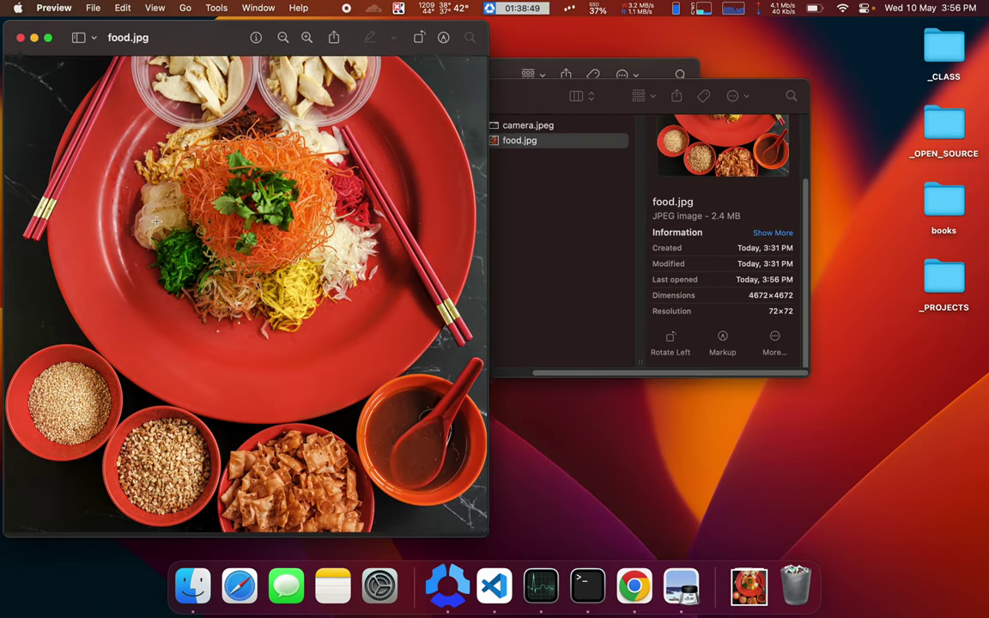
scroll(227, 56, "down", 3)
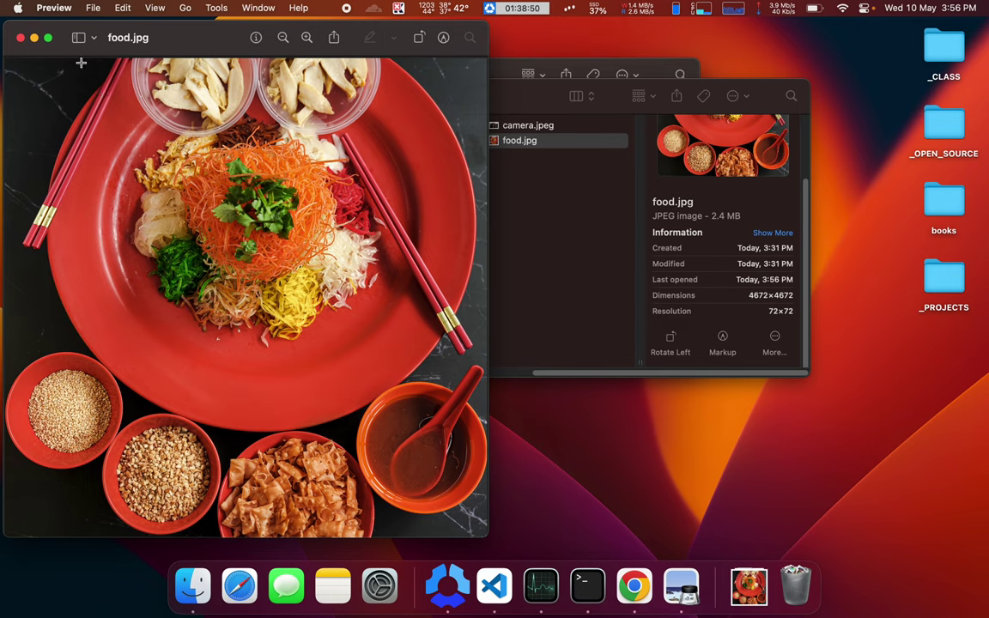
left_click(21, 39)
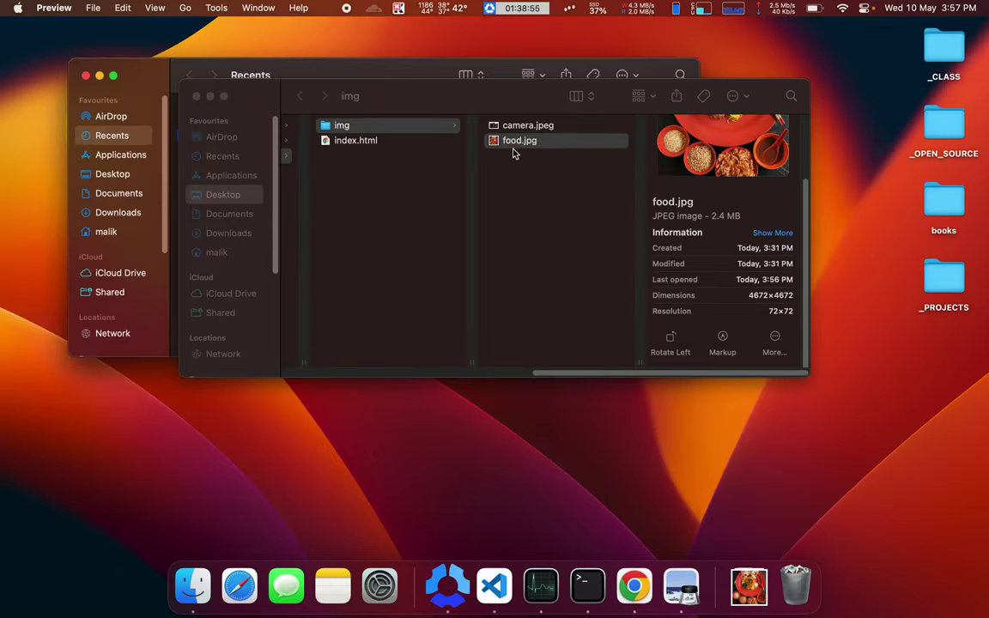
- Bring food.jpg from the Finder img folder into Photopea in Chrome and open it for editing
left_click_drag(515, 153, 416, 175)
key("ctrl+Right")
key("ctrl+Right")
key("ctrl+Right")
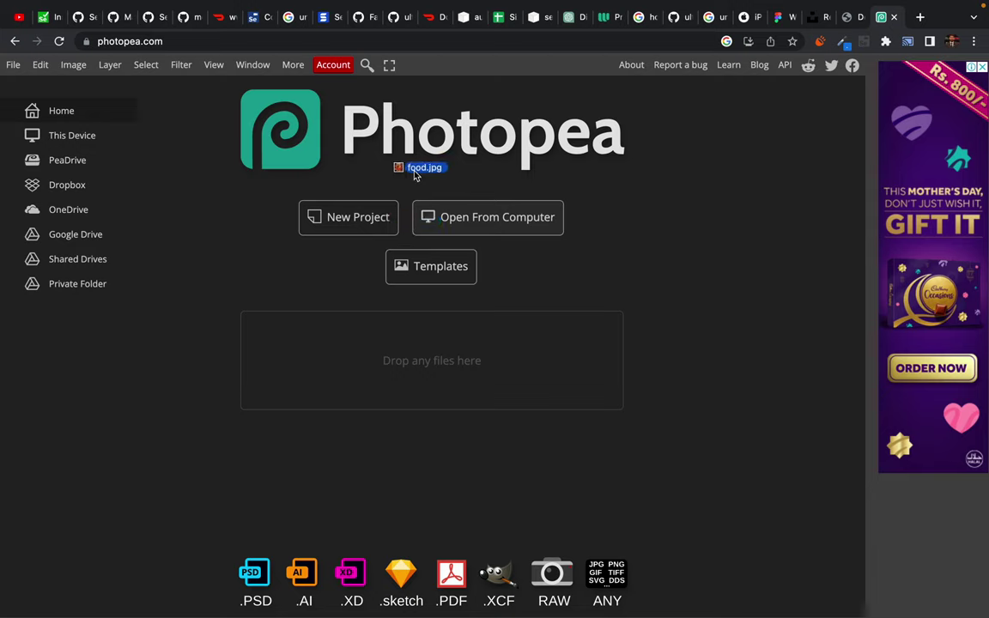
left_click_drag(415, 175, 435, 364)
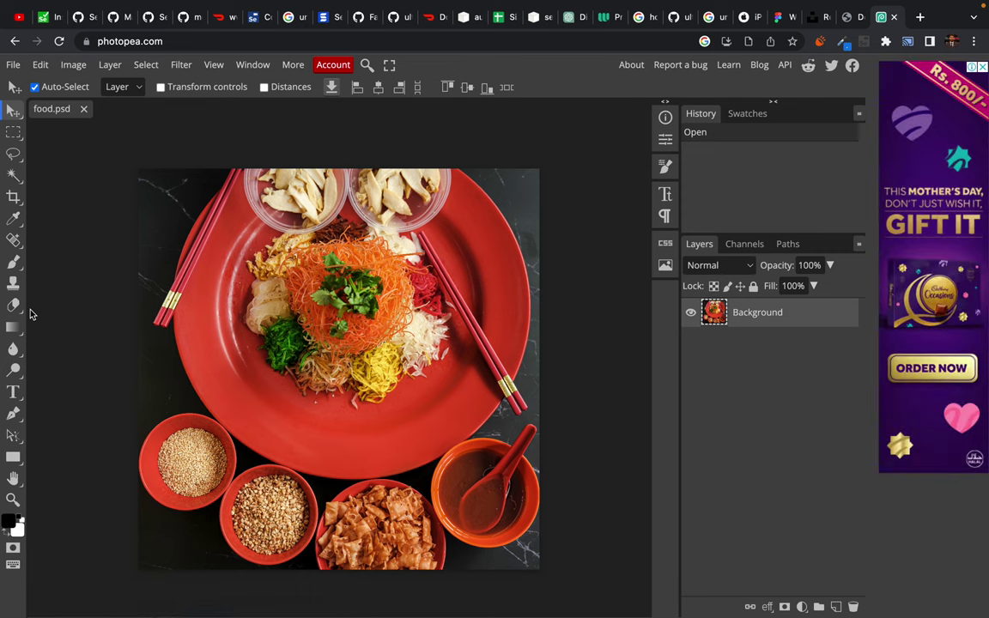
- Crop the food photo to its lower-right part, trimming the upper and left areas, to about 3332 by 2636 px
left_click(227, 129)
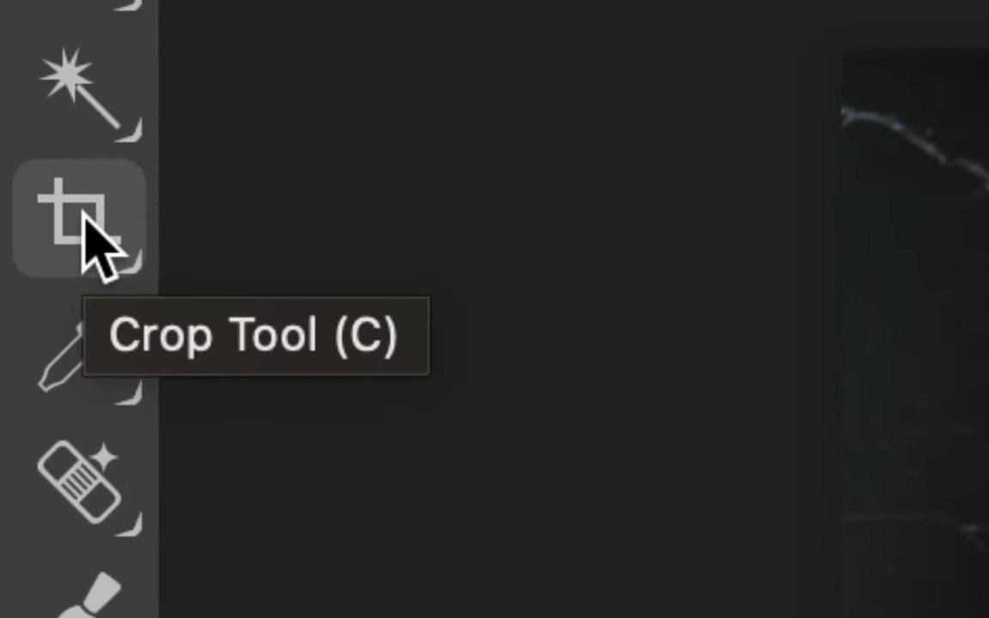
left_click(84, 217)
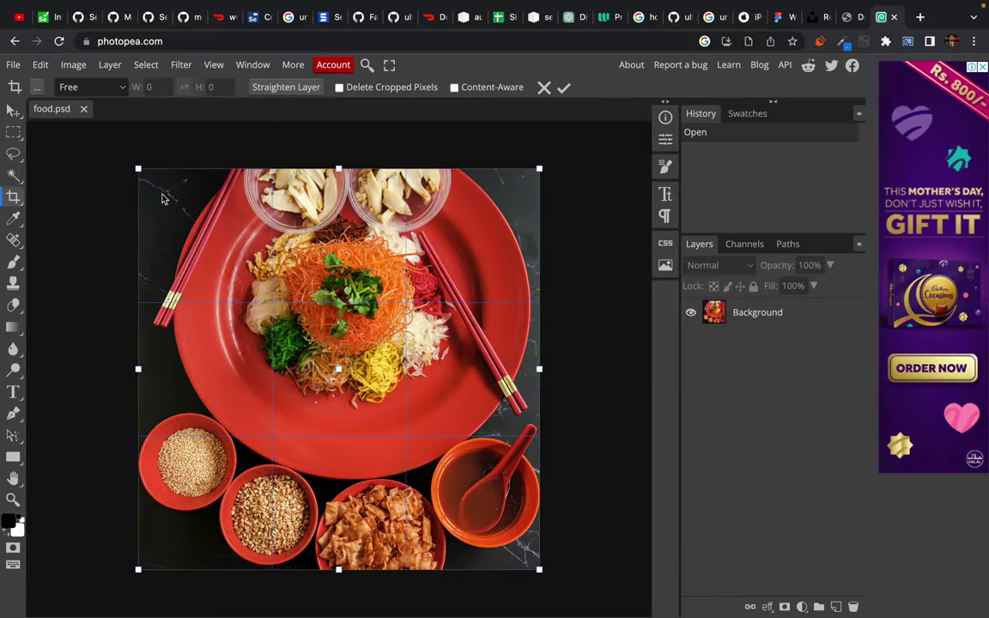
left_click_drag(338, 171, 338, 343)
left_click_drag(139, 464, 252, 464)
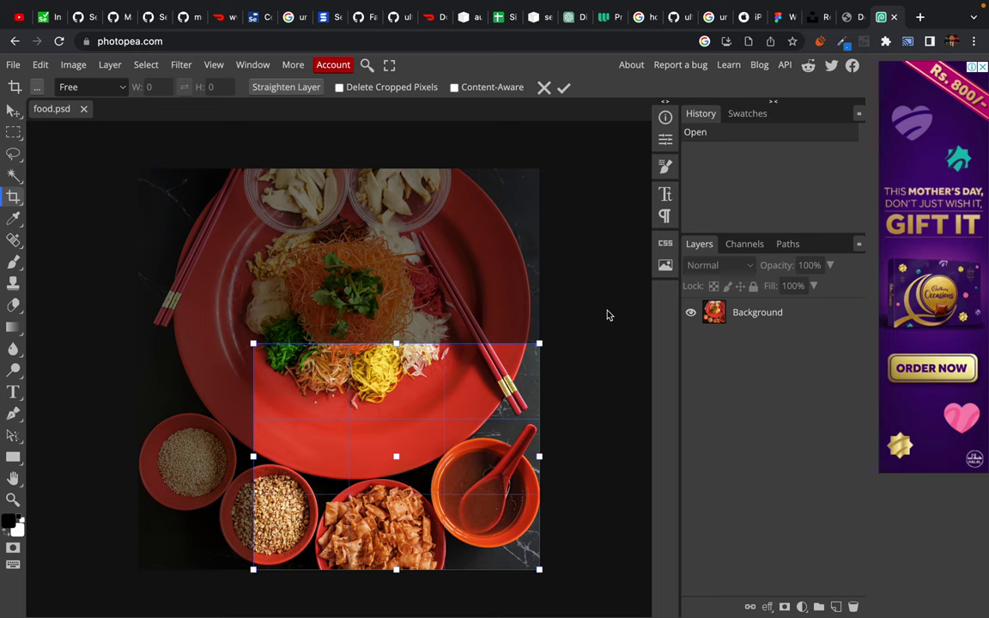
left_click(563, 88)
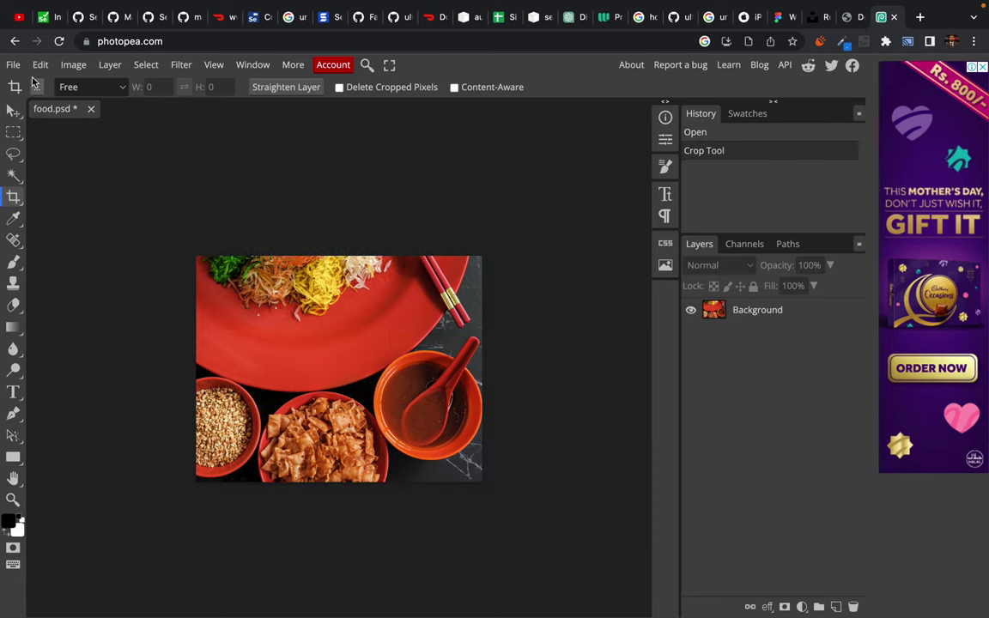
left_click(13, 67)
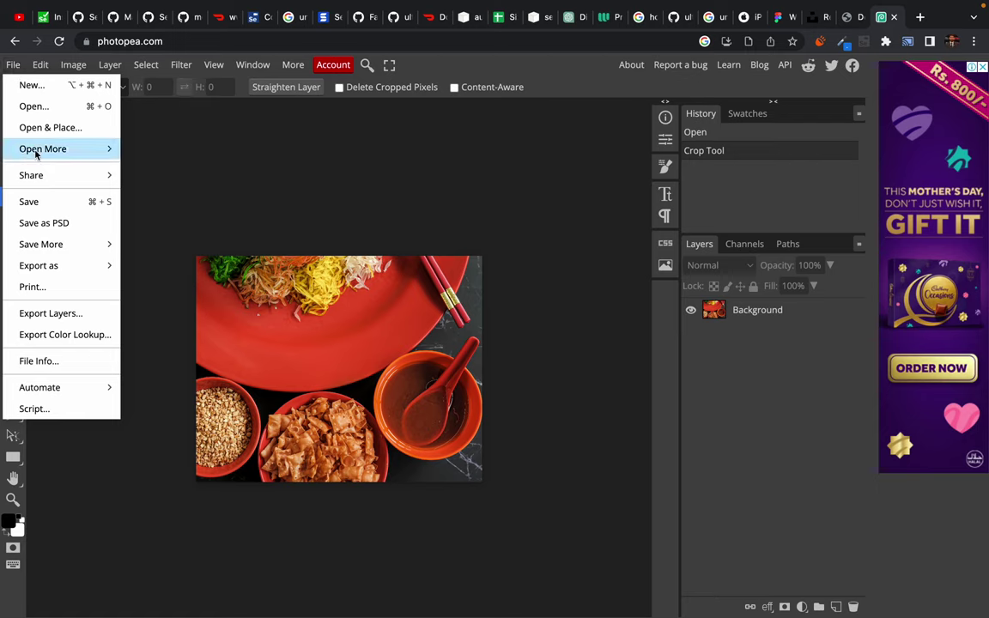
left_click(29, 202)
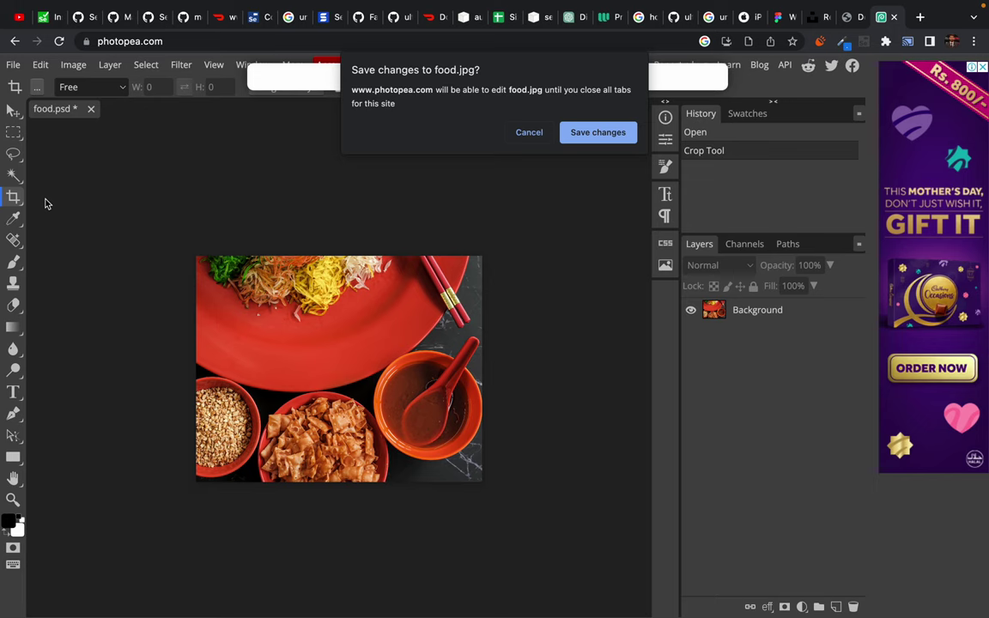
left_click(521, 133)
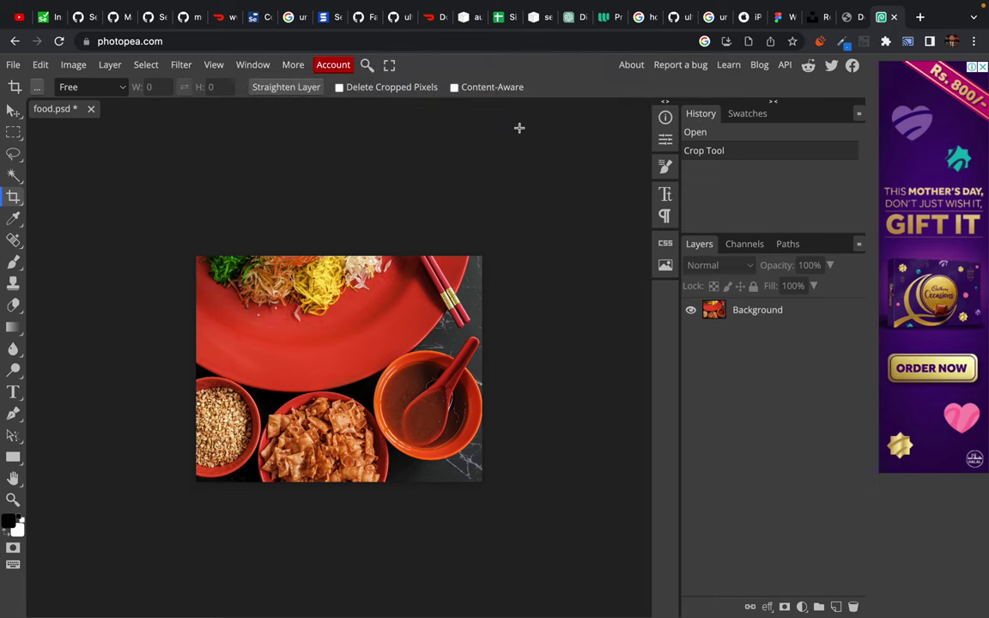
- Open the JPG export settings for the cropped photo, examine the preview and file size, and close them without saving
left_click(13, 67)
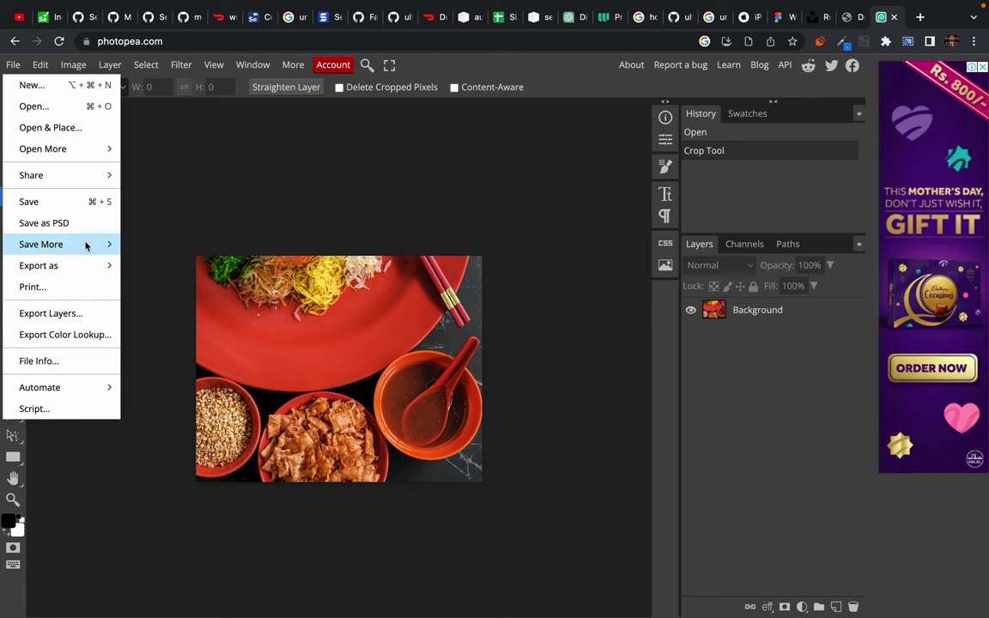
mouse_move(86, 250)
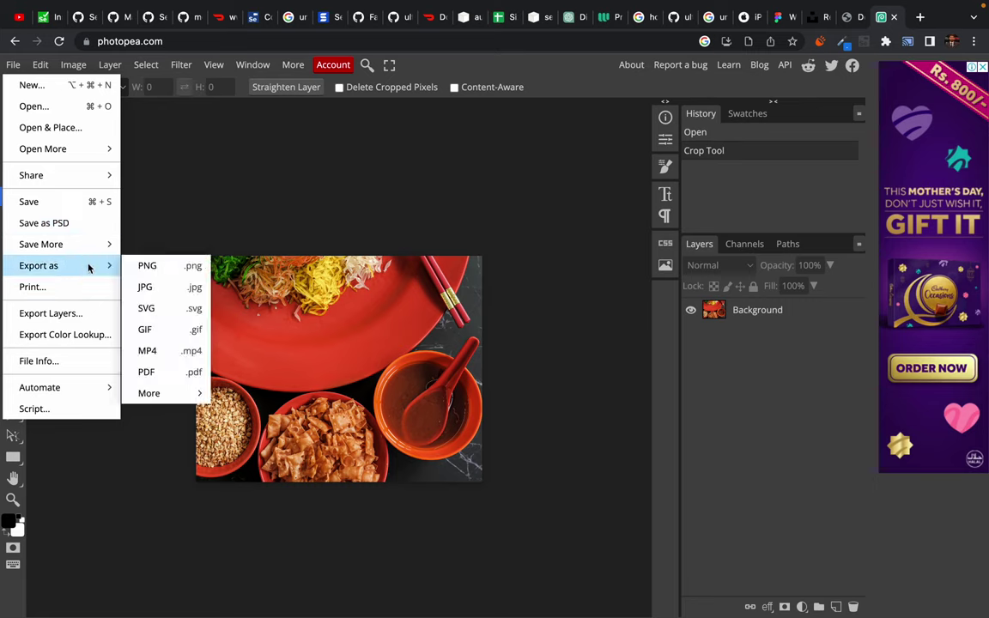
left_click(148, 286)
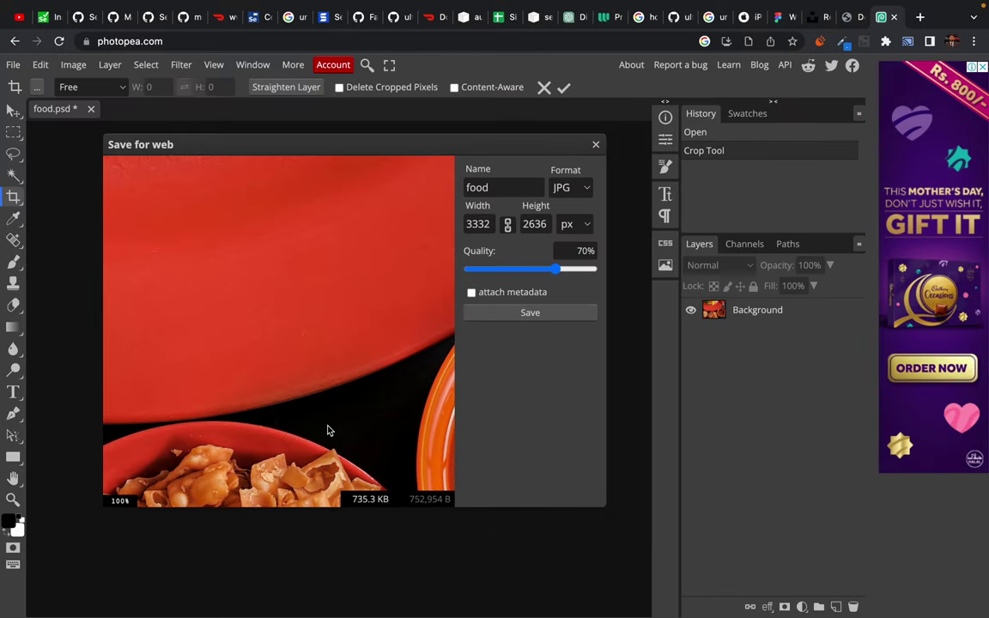
left_click_drag(325, 428, 342, 209)
scroll(330, 340, "down", 3)
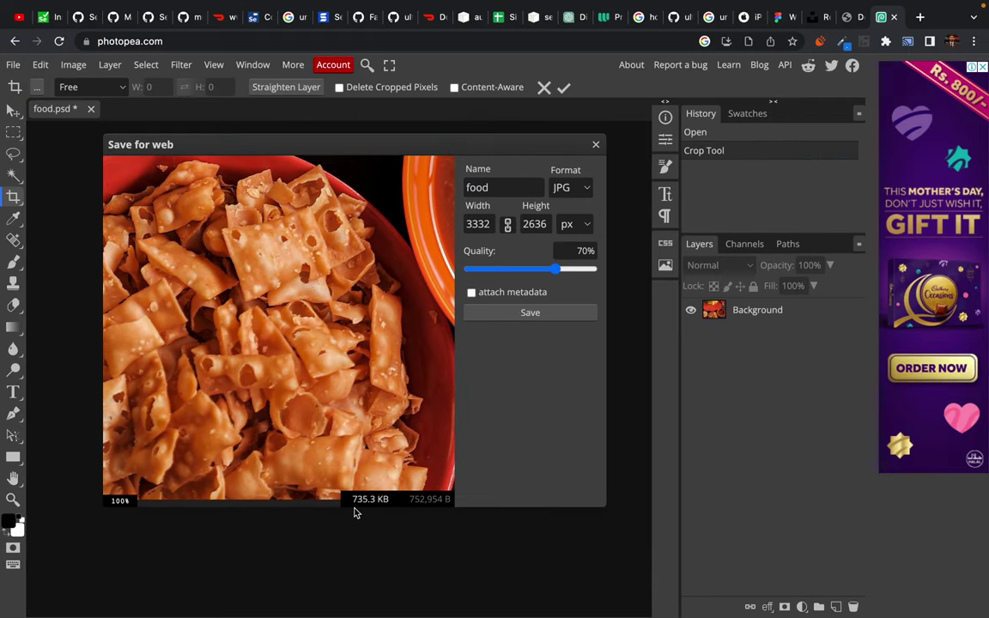
left_click(596, 144)
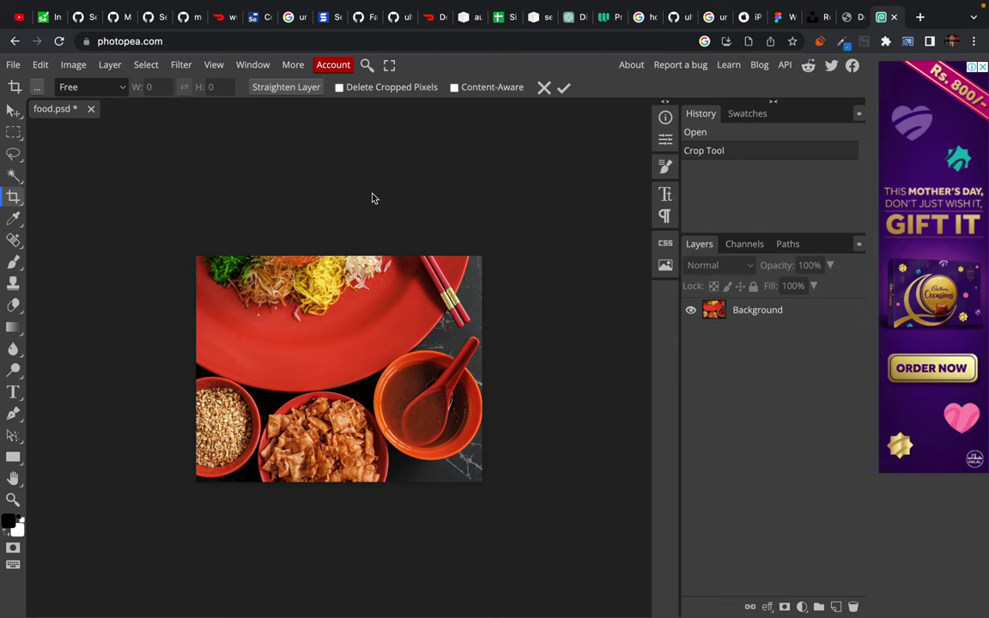
- Undo the crop of the food photo and cancel the stray crop area
key("super+z")
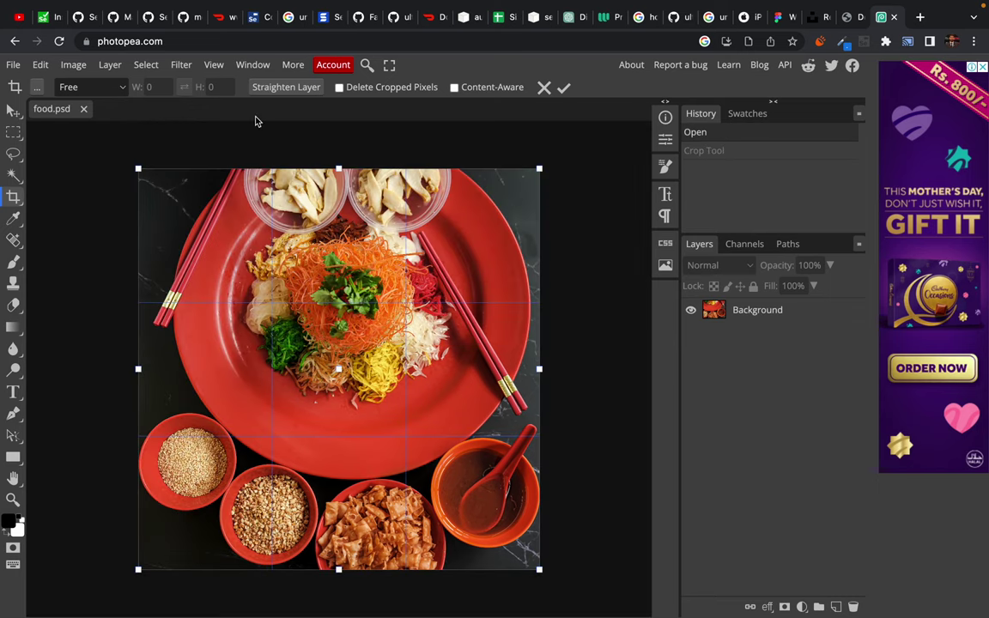
left_click(263, 134)
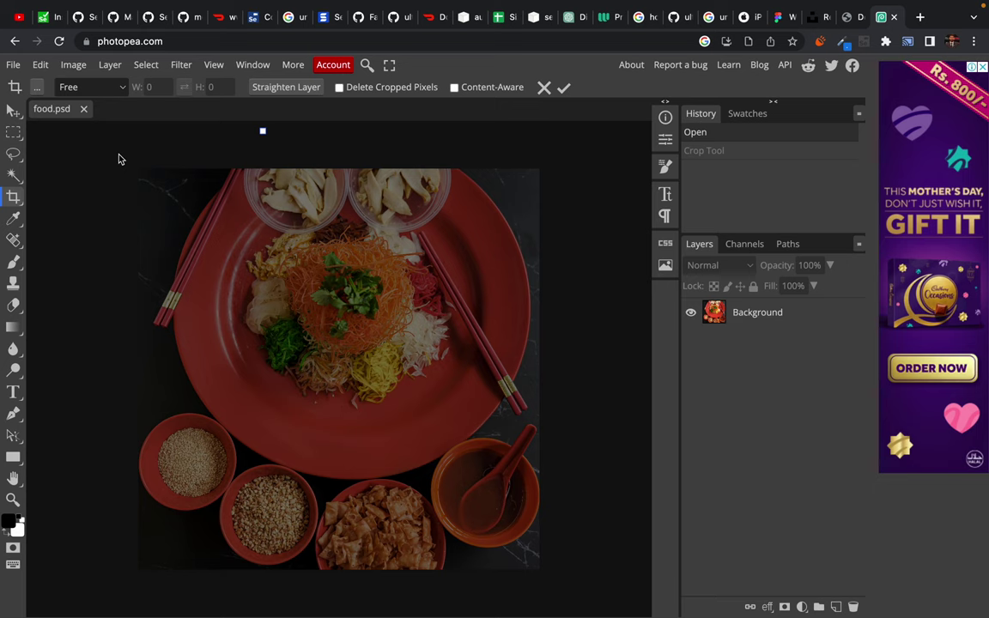
key("Escape")
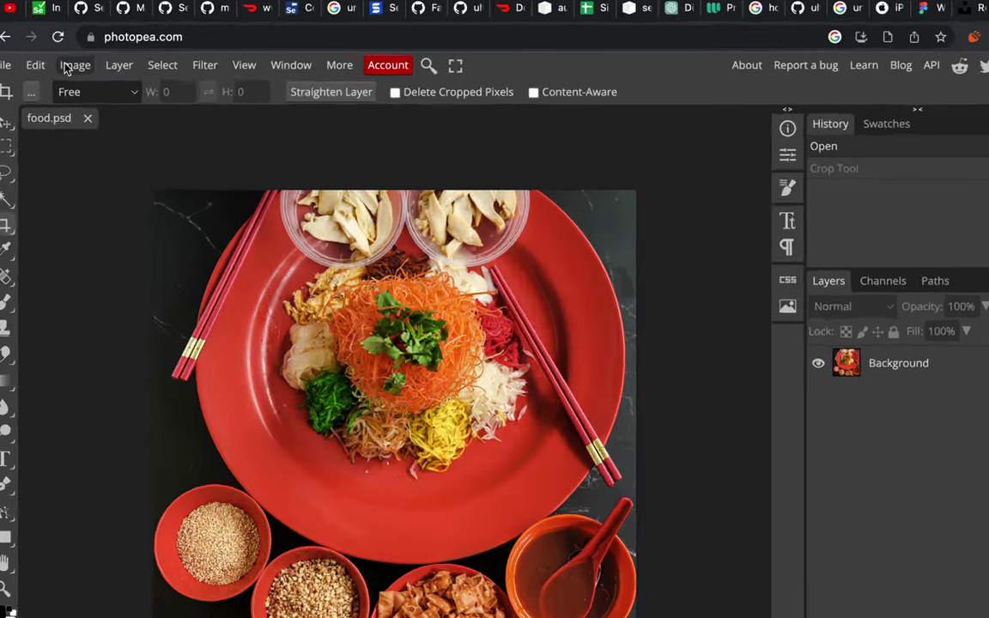
- In the Image Size settings, set the food photo's width to 500 pixels with linked proportions
left_click(67, 67)
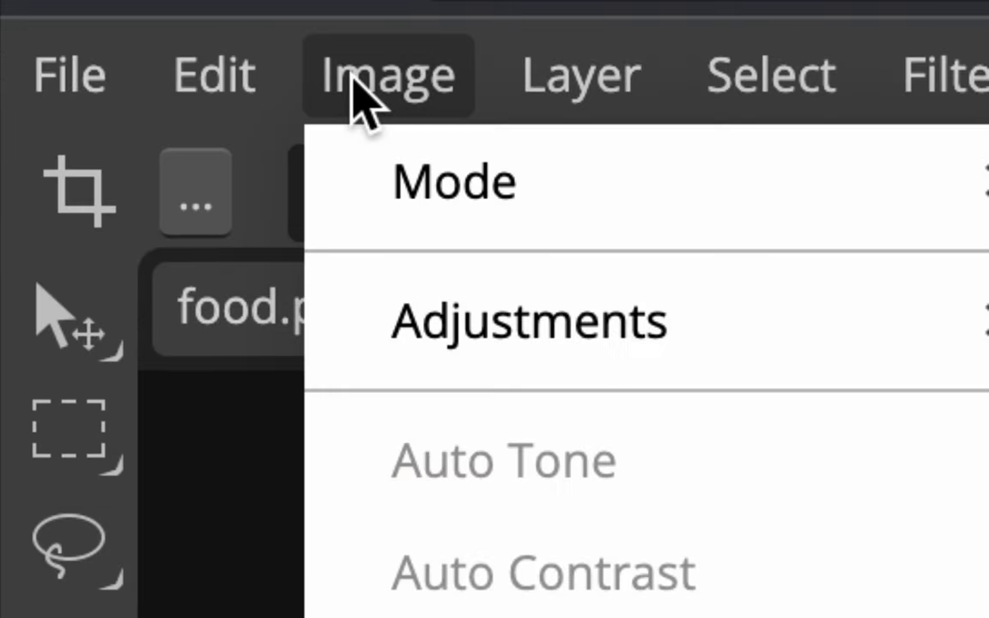
mouse_move(396, 167)
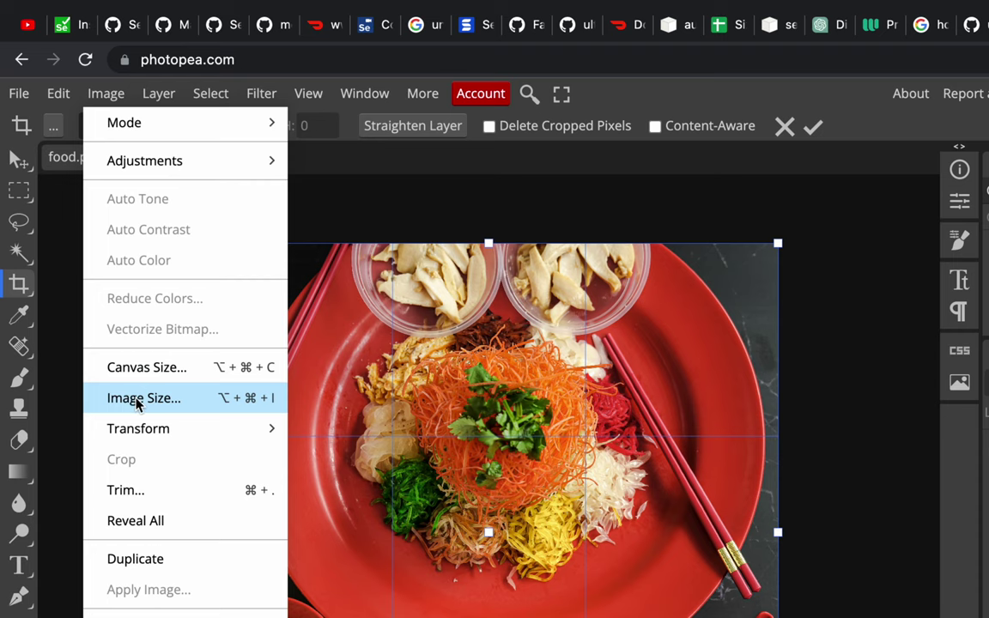
left_click(136, 399)
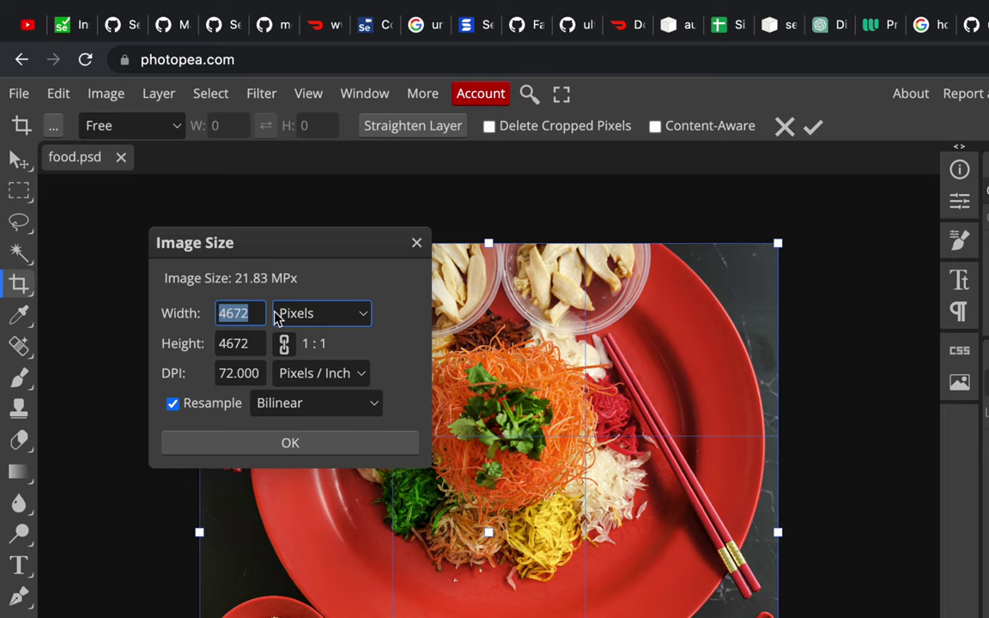
type("500")
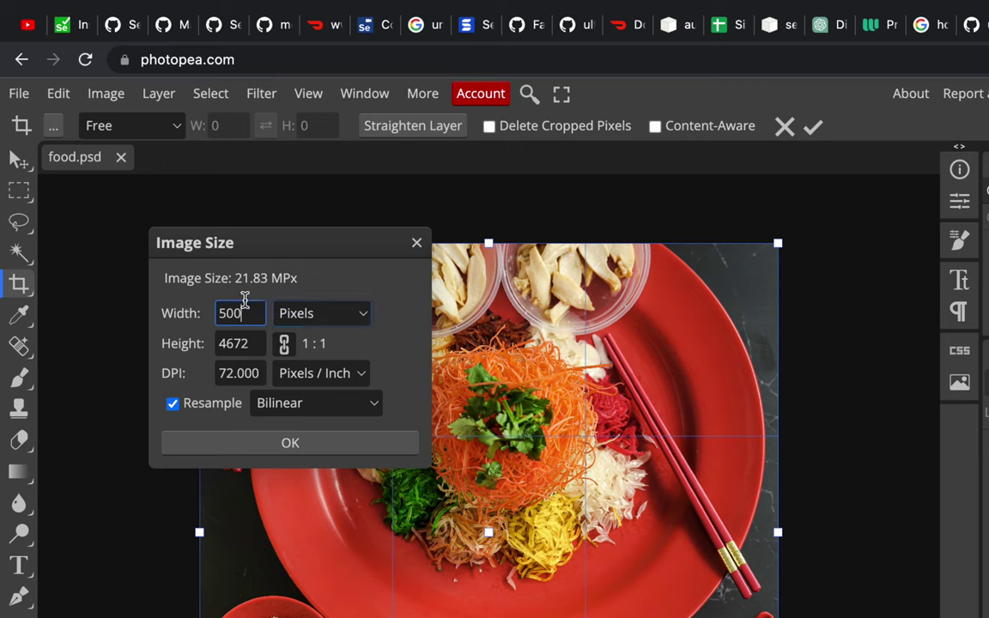
left_click(418, 312)
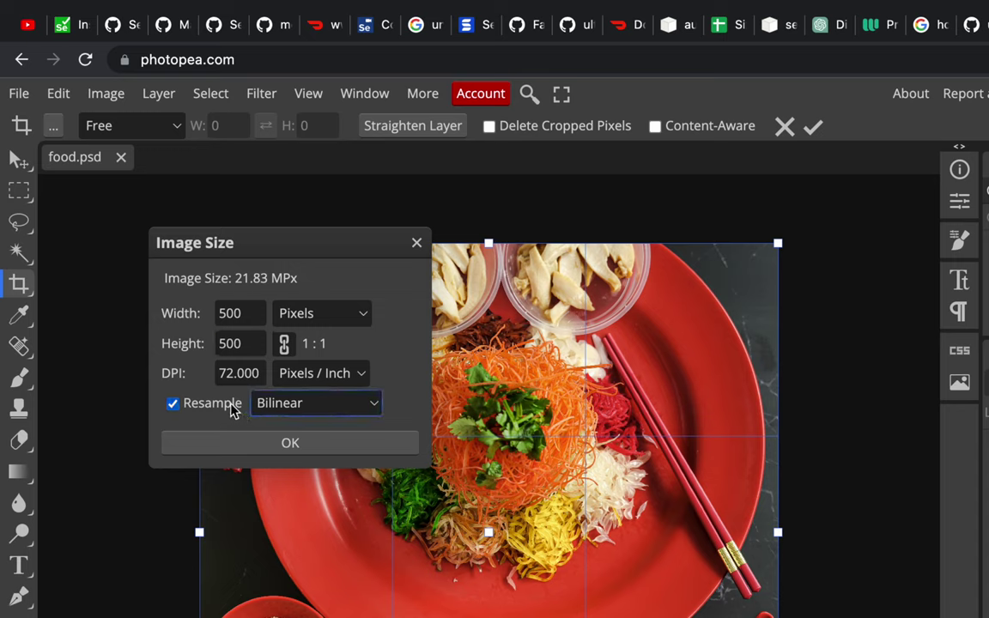
- Check the DPI and resampling options, keep 72 DPI and Bilinear, and apply the 500-pixel image size
left_click(231, 373)
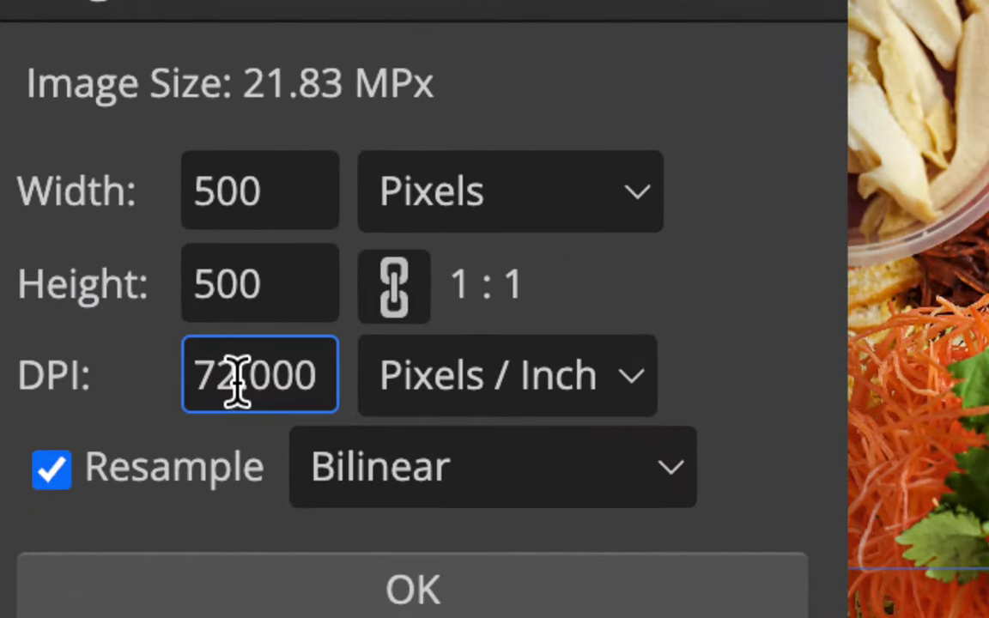
left_click(128, 375)
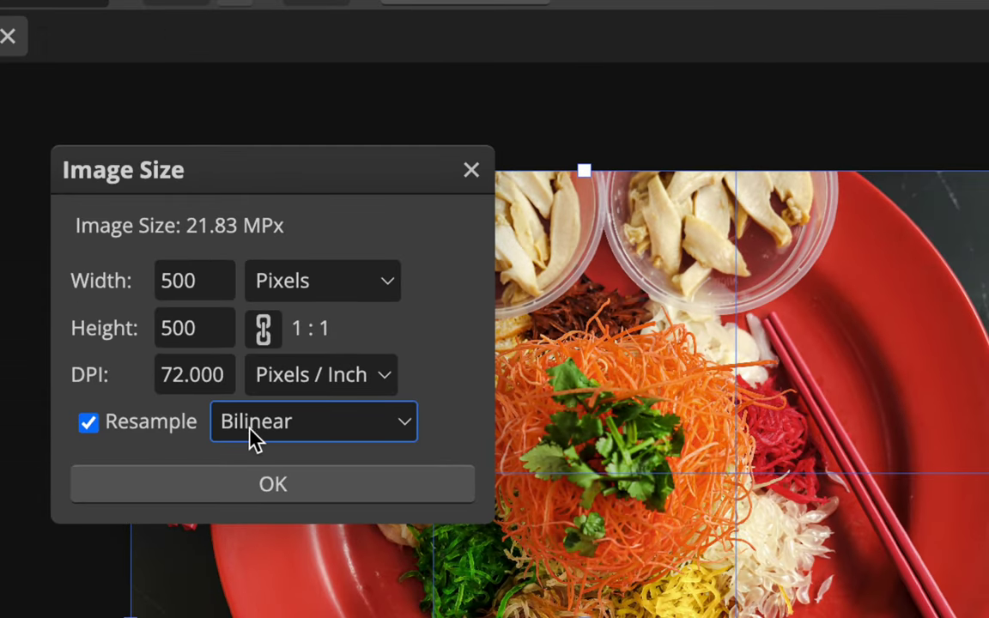
left_click(288, 434)
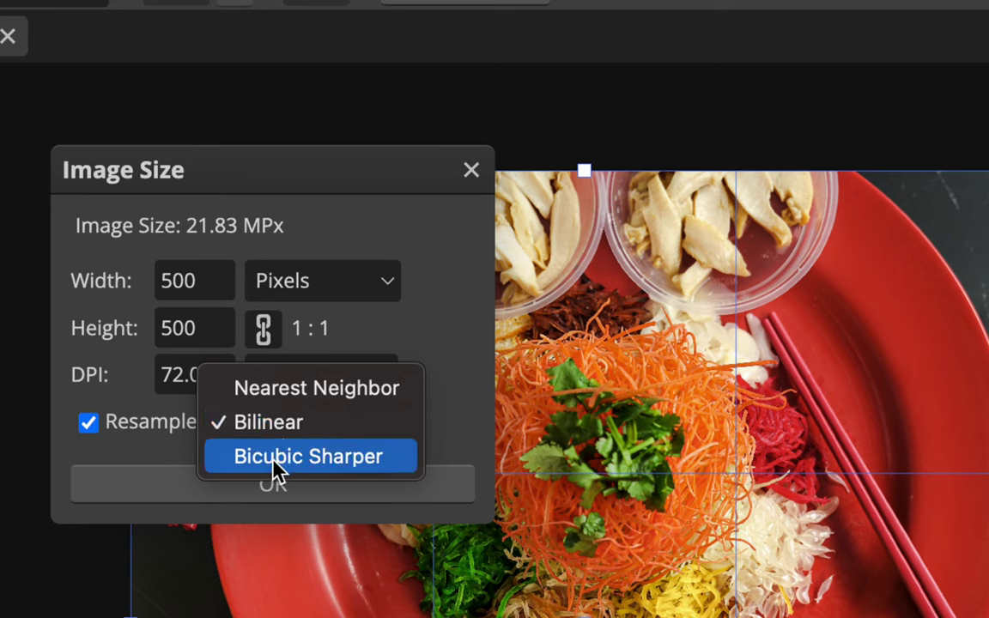
left_click(472, 423)
left_click(302, 424)
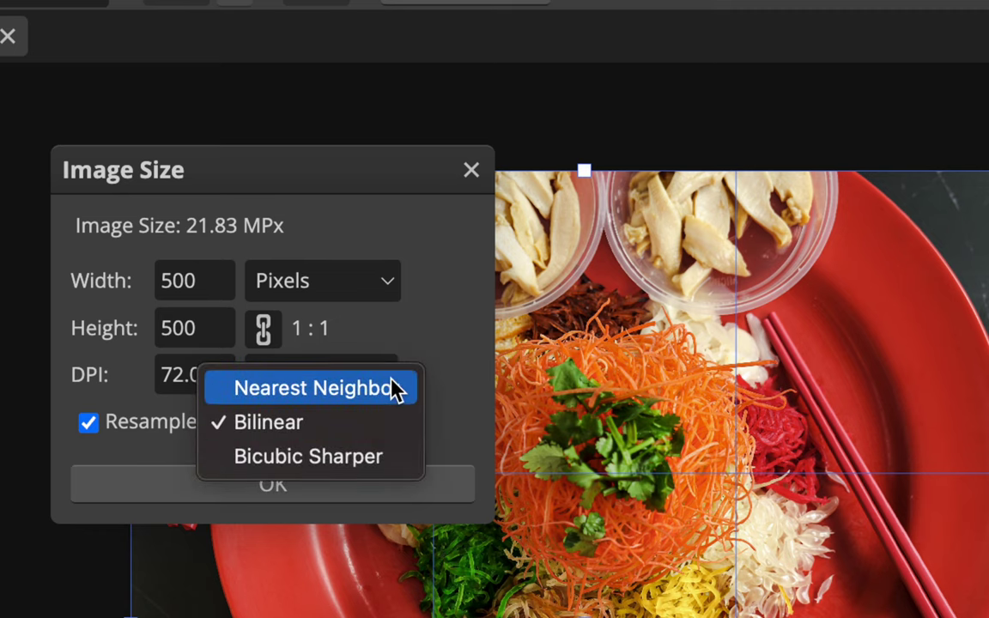
left_click(467, 414)
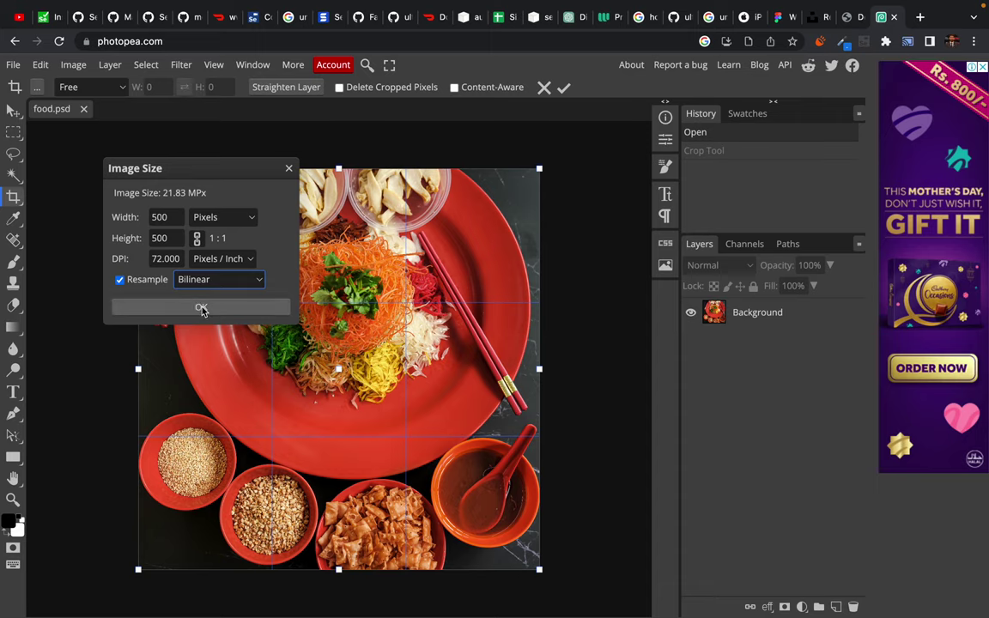
left_click(201, 308)
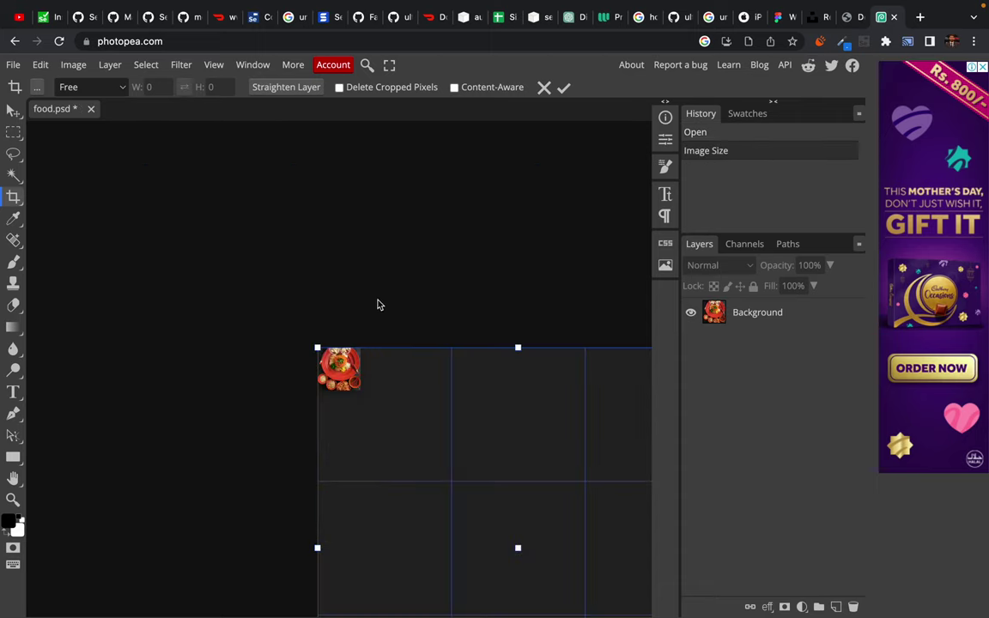
- Dismiss the leftover crop area around the resized photo and switch to the Move tool
scroll(395, 336, "down", 3)
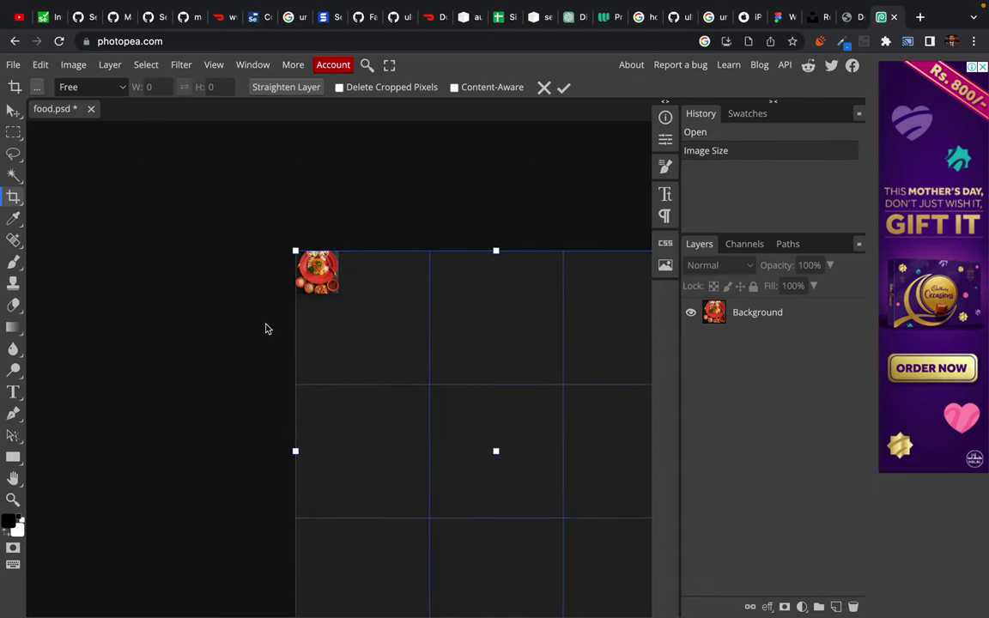
scroll(266, 327, "right", 2)
left_click(264, 198)
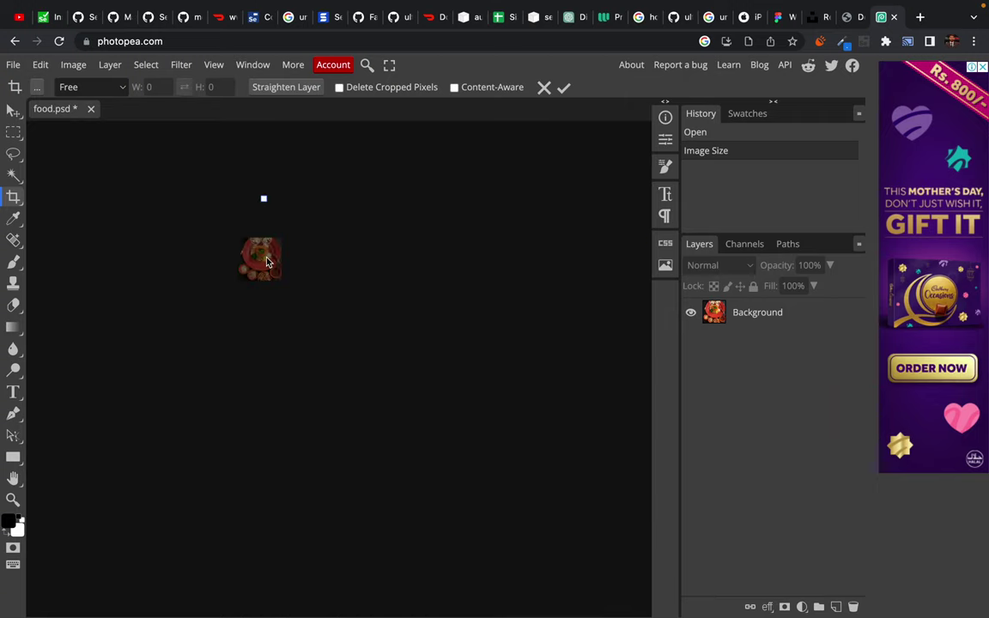
left_click(267, 262)
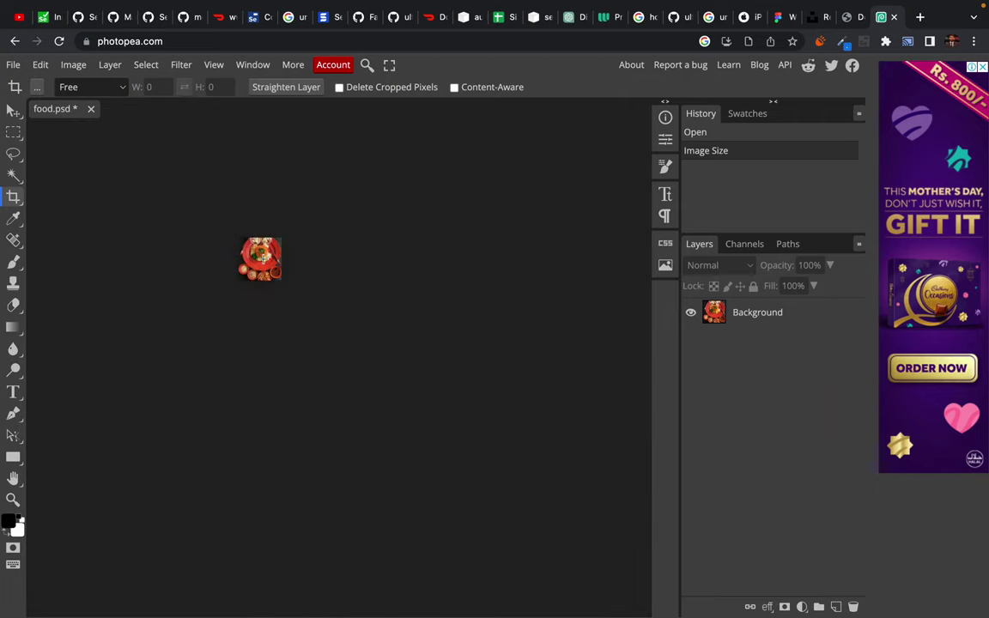
left_click_drag(203, 236, 45, 125)
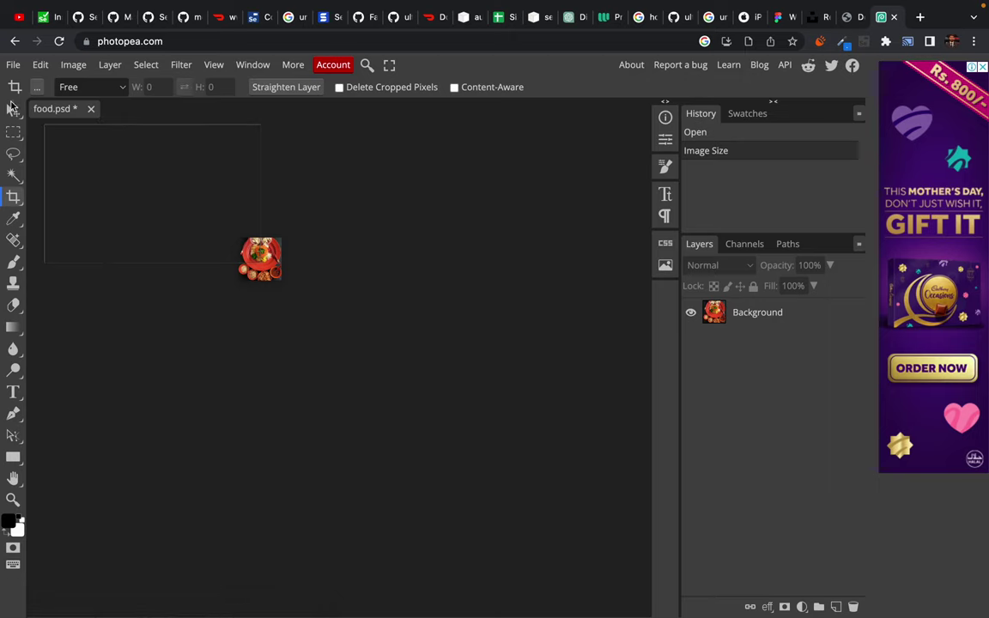
left_click(13, 110)
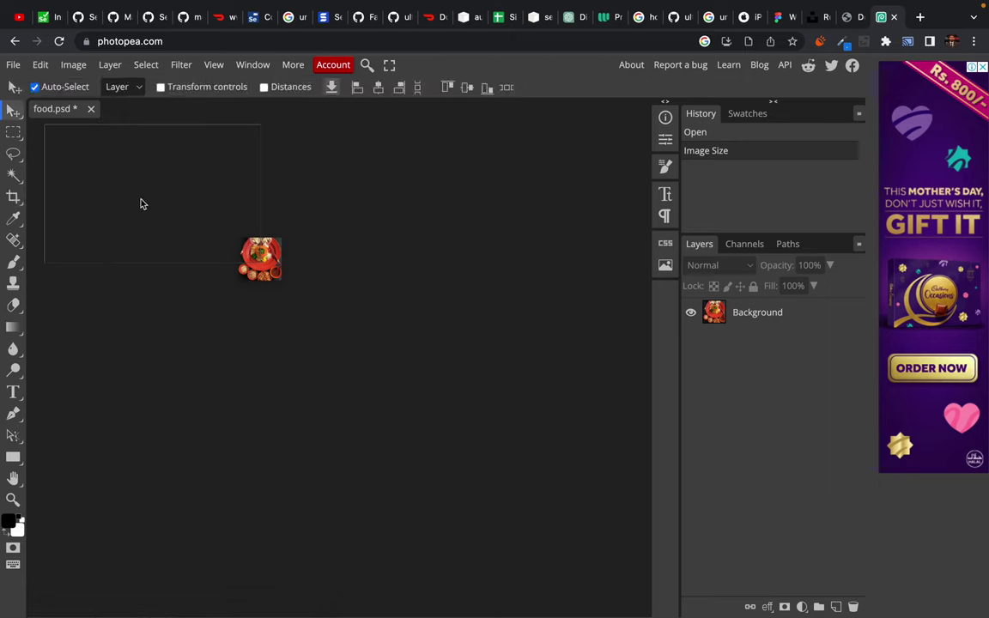
- Undo the resize of the food photo
scroll(139, 203, "left", 3)
left_click_drag(121, 184, 238, 283)
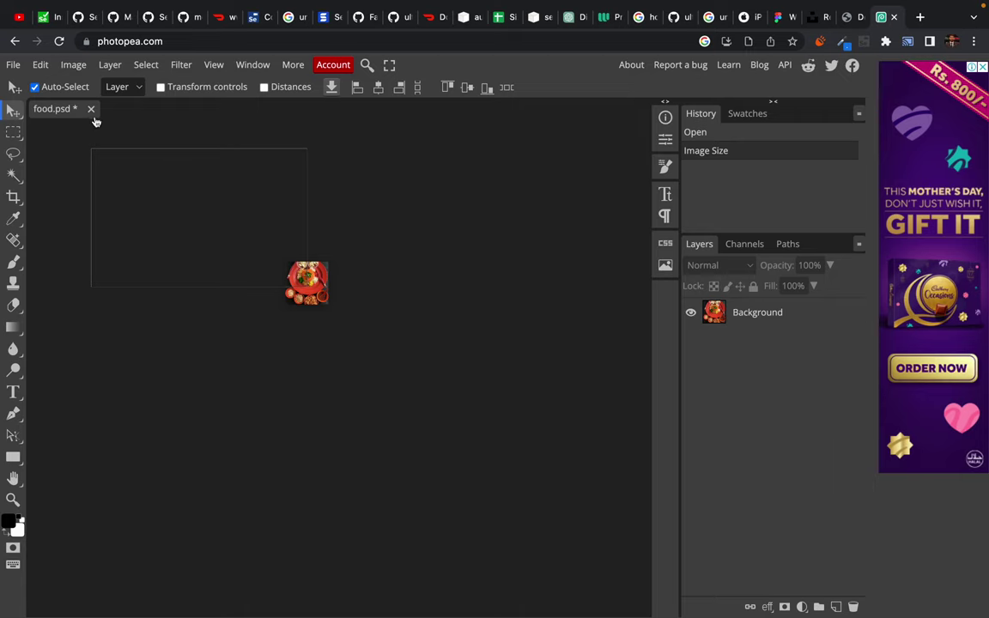
key("ctrl+z")
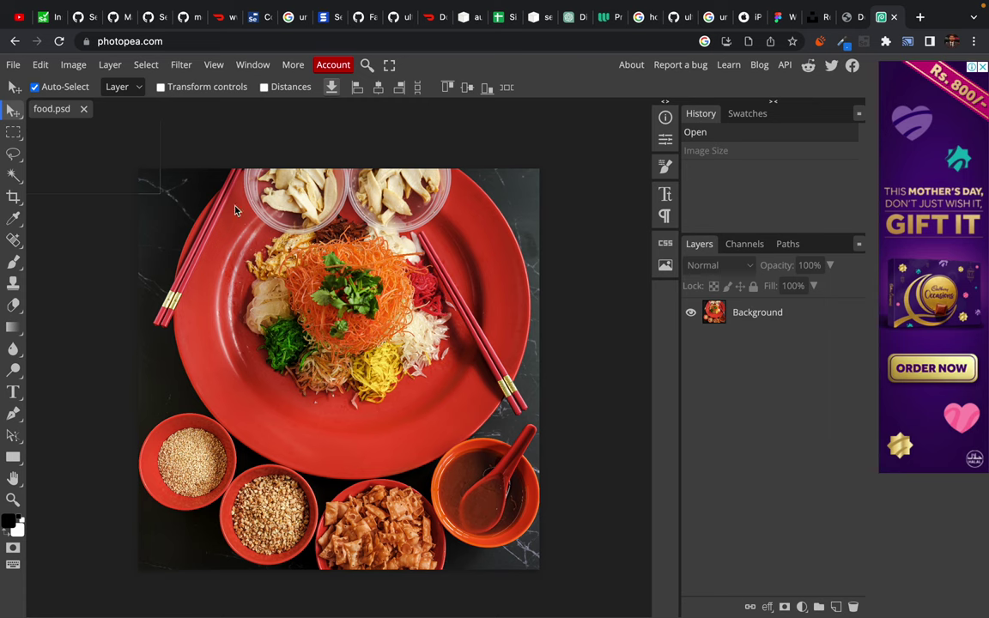
scroll(120, 197, "up", 3)
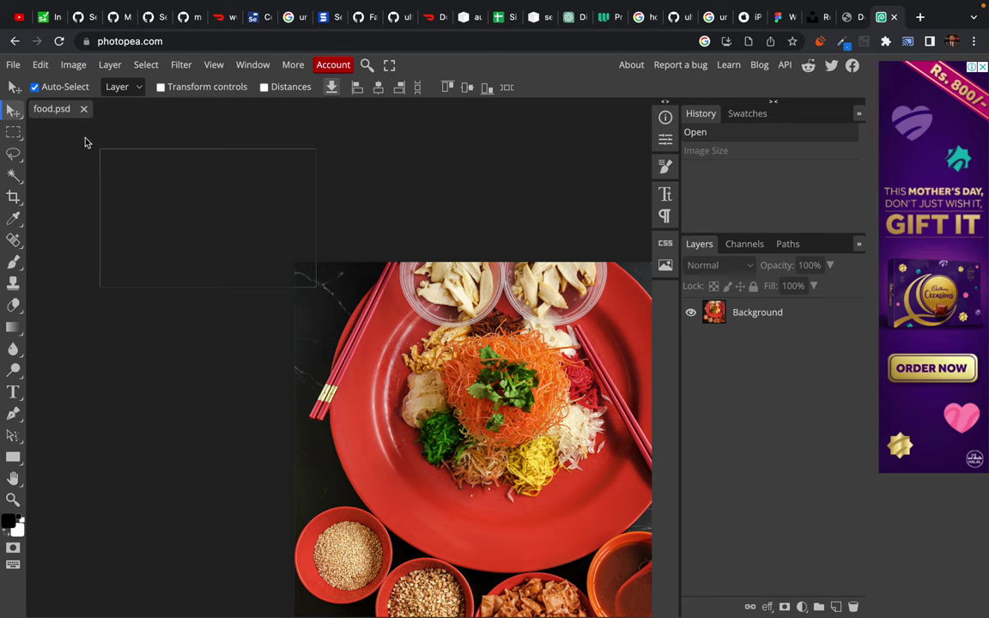
- Move the food photo layer downward and slightly right on its canvas, and undo the move
left_click(13, 129)
left_click(13, 112)
left_click_drag(314, 197, 231, 393)
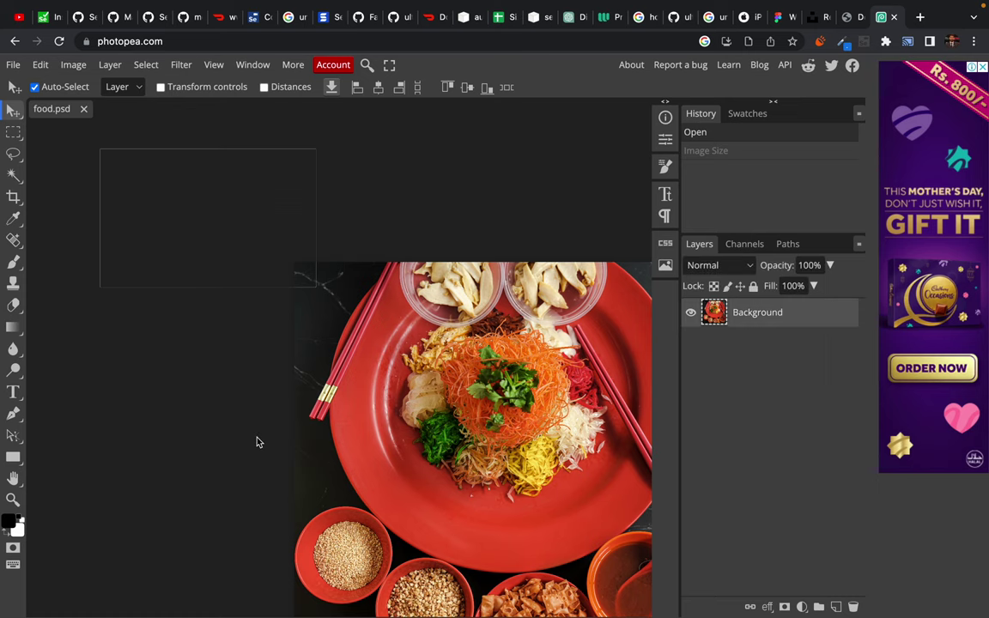
left_click_drag(316, 301, 383, 539)
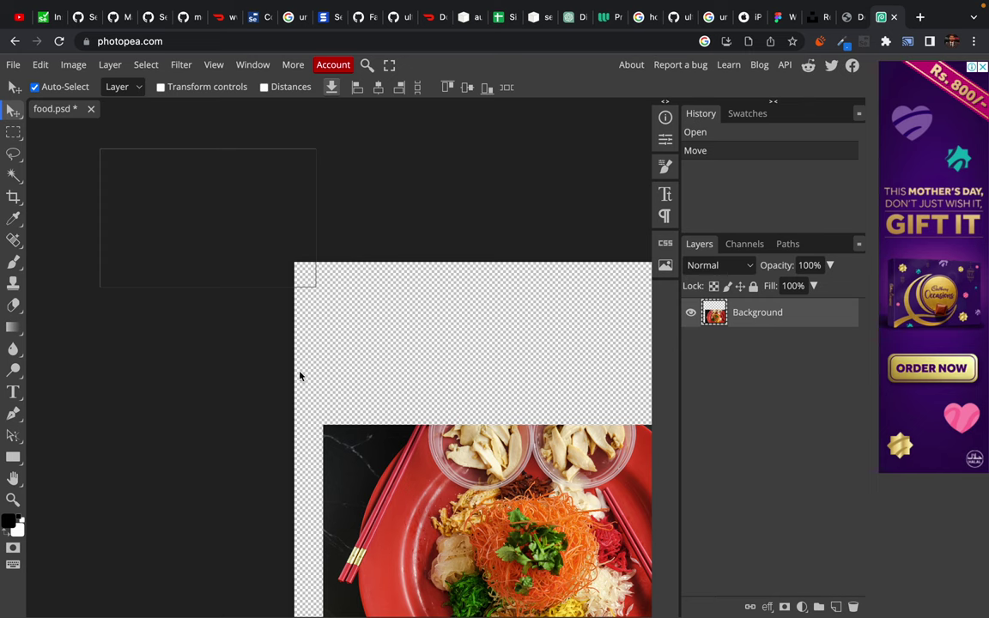
key("ctrl+z")
left_click(267, 159)
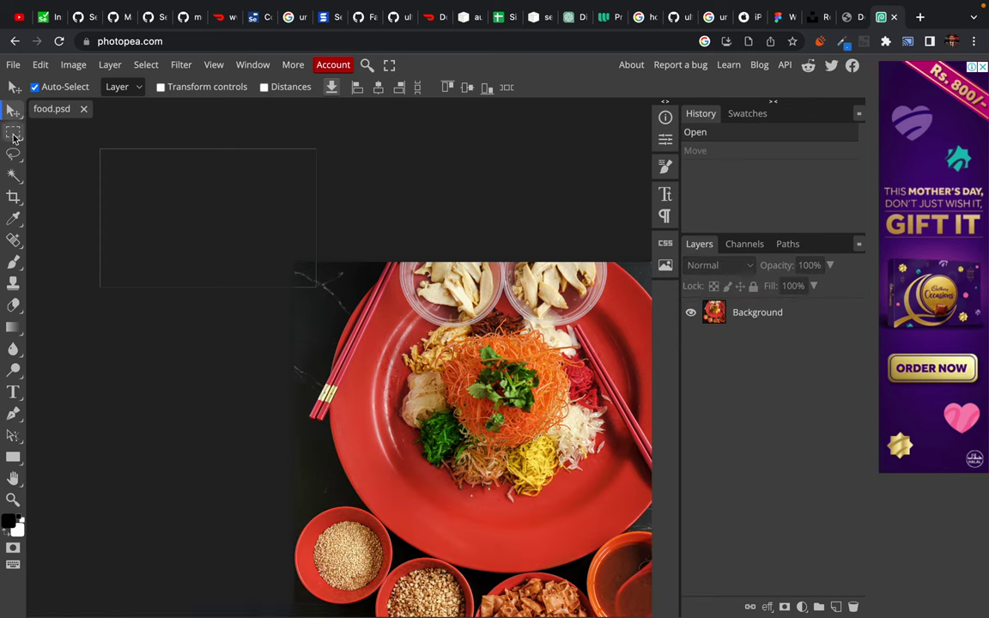
- Draw a rectangular selection with the Rectangle Select tool and deselect it
left_click(13, 133)
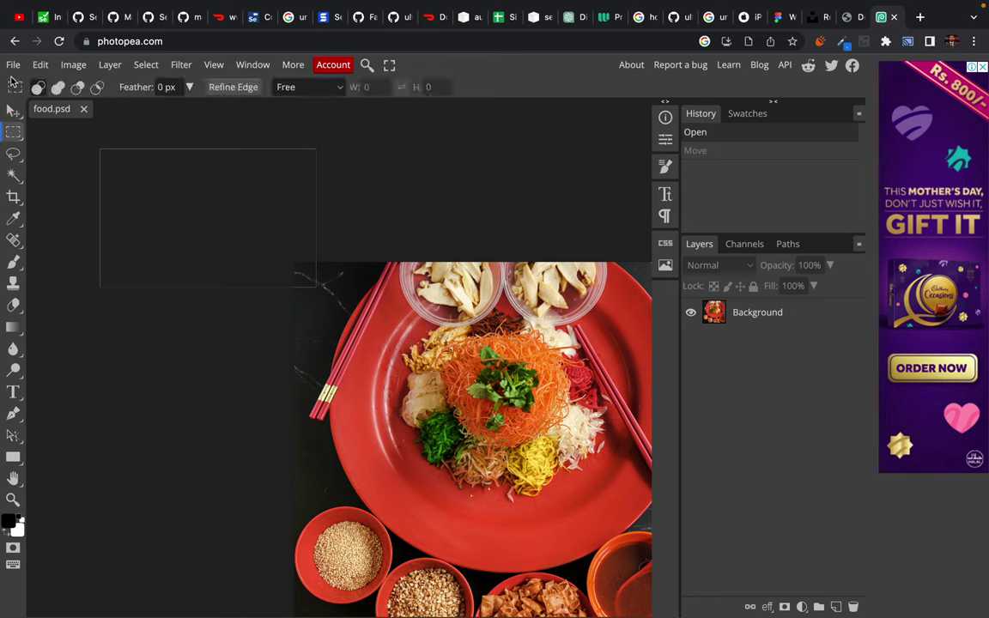
left_click(13, 111)
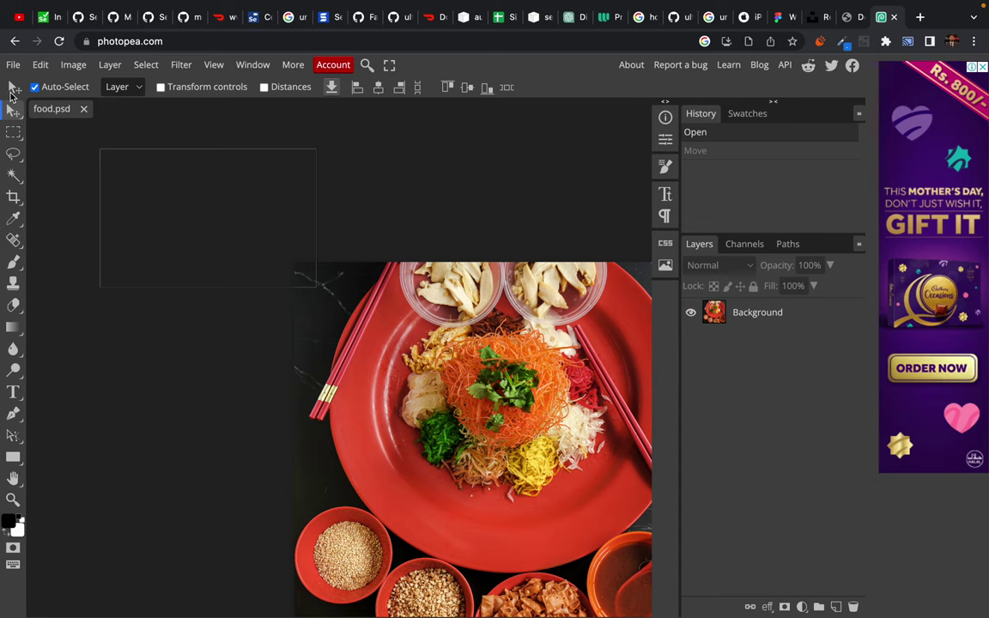
left_click(13, 131)
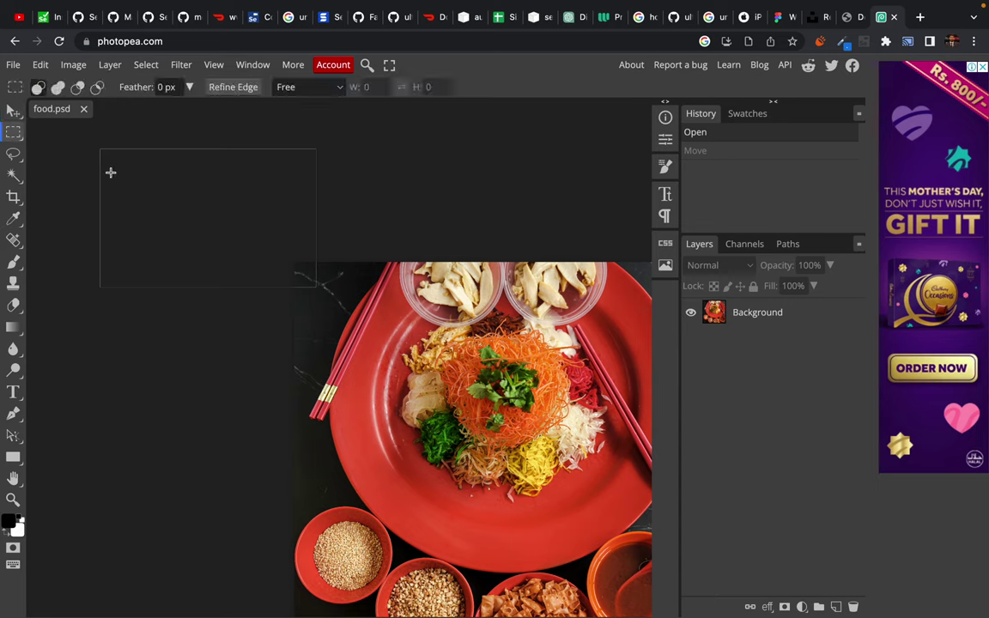
left_click(123, 157)
left_click(159, 244)
left_click_drag(163, 196, 382, 337)
left_click(271, 239)
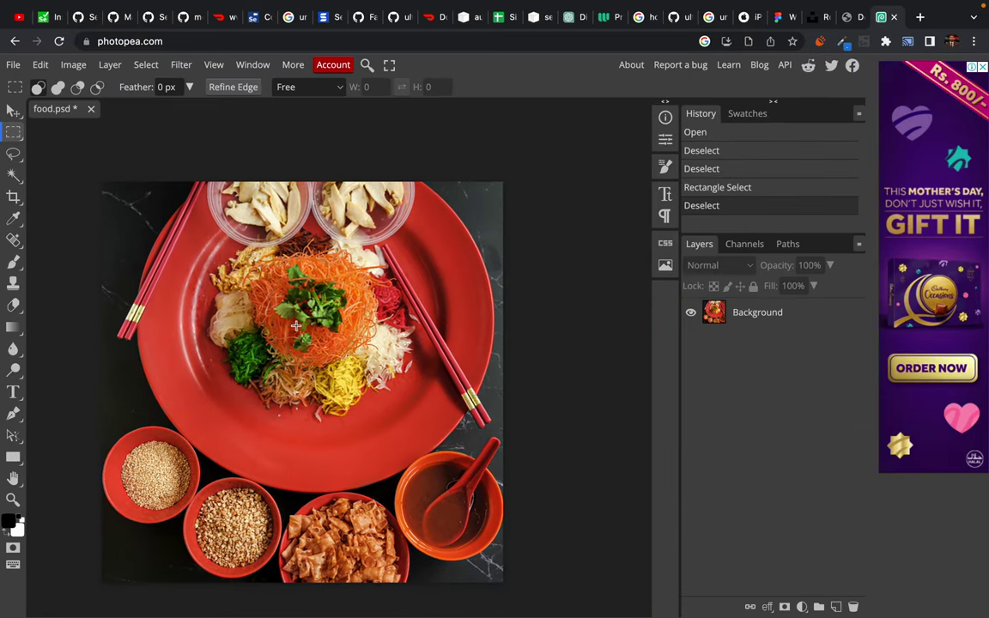
- Resize the food photo to 500 by 500 pixels with linked proportions and Bilinear resampling
left_click(74, 65)
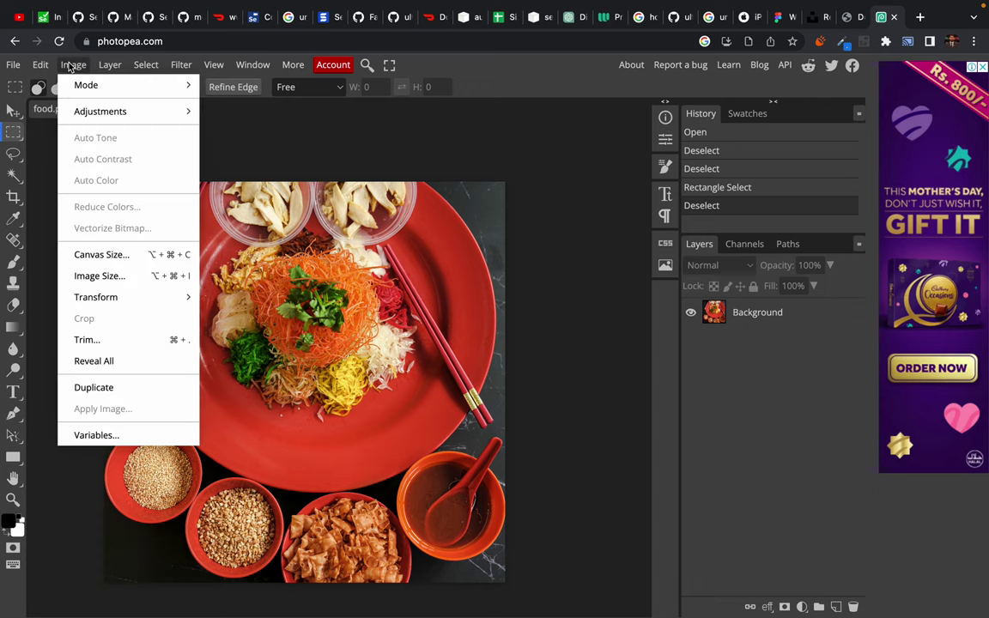
left_click(95, 275)
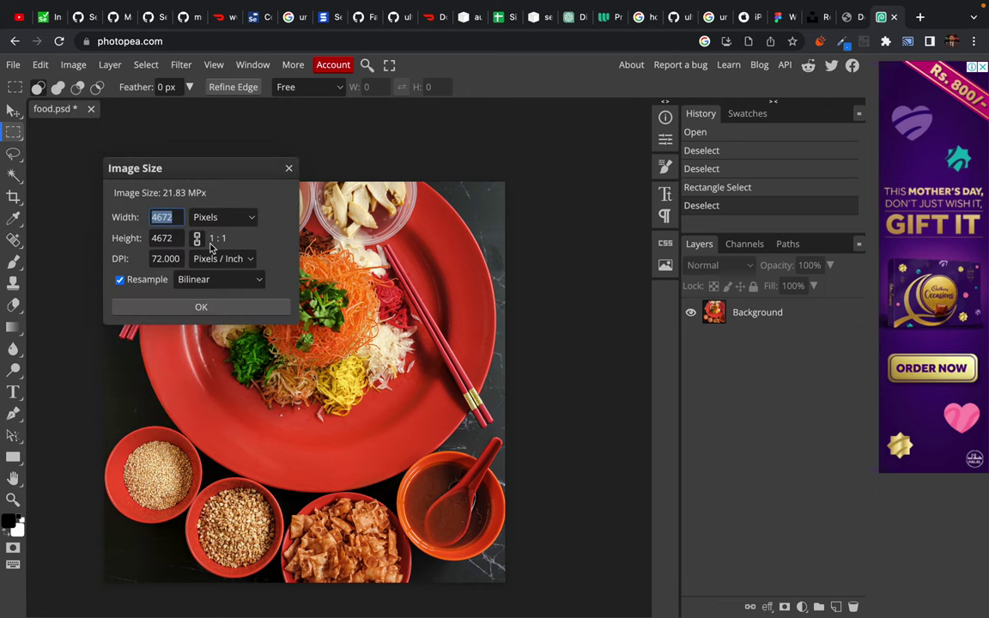
type("4")
type("00")
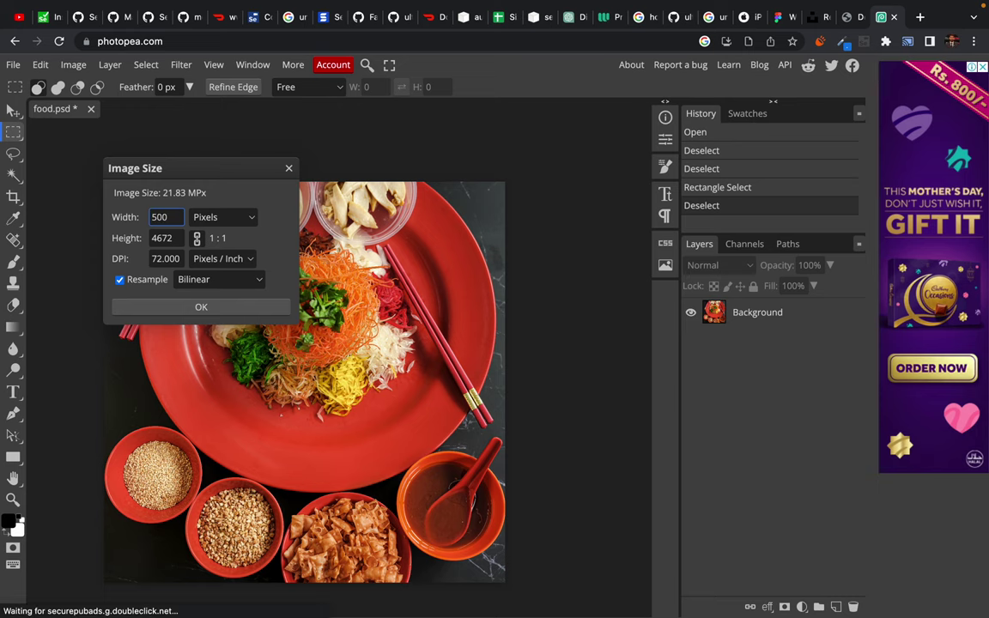
left_click(197, 310)
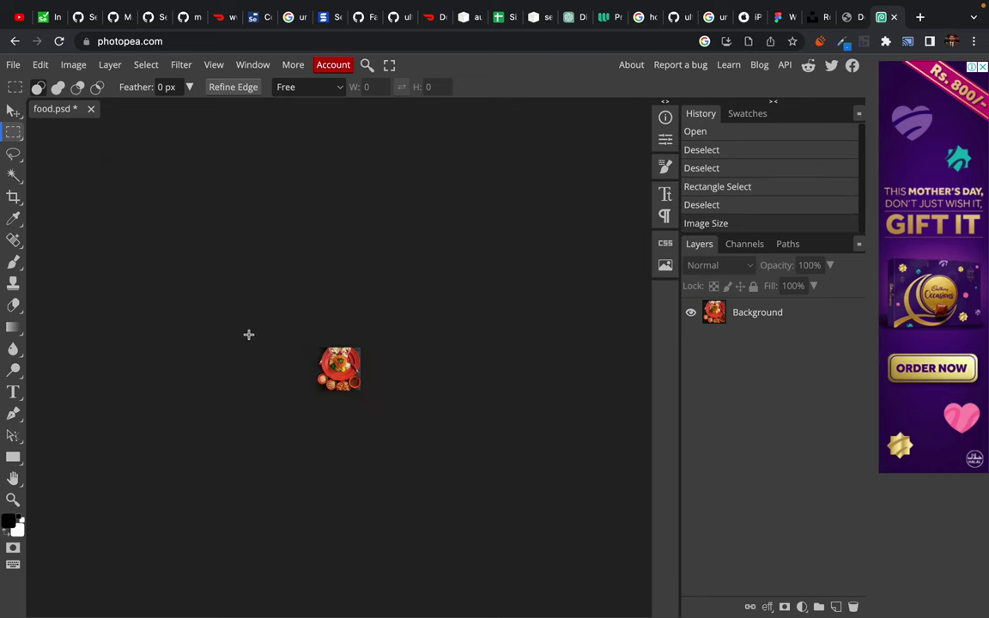
- Open the JPG export settings for the resized food photo
scroll(329, 367, "up", 5)
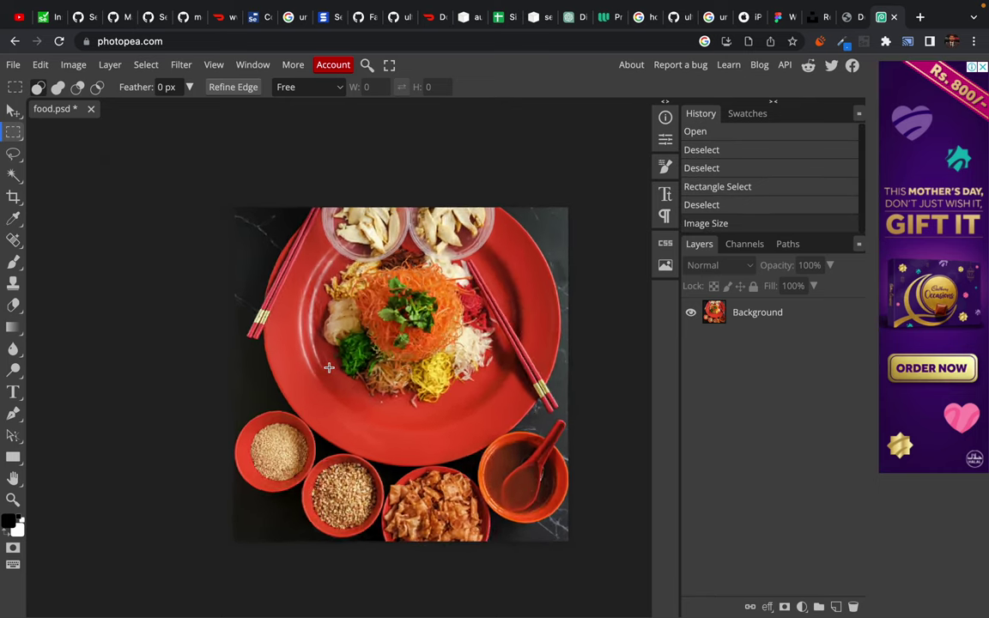
scroll(329, 367, "right", 3)
scroll(329, 367, "down", 1)
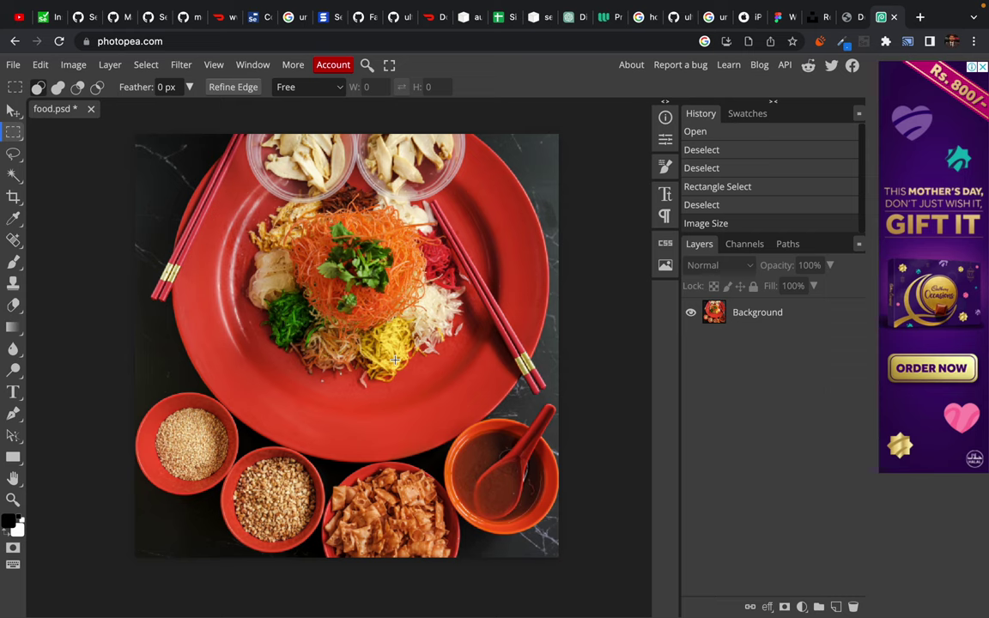
left_click(14, 65)
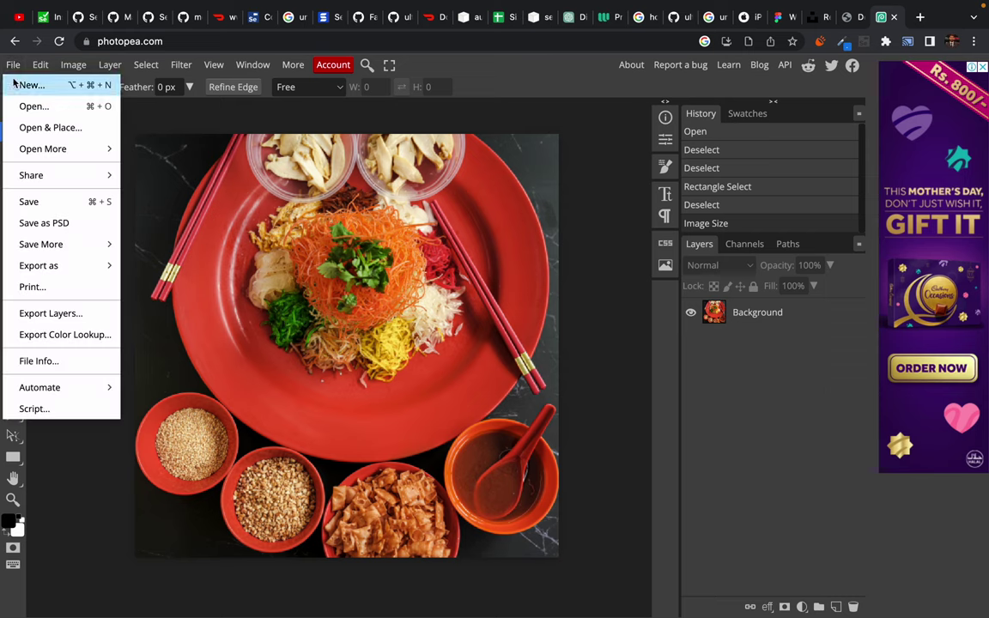
mouse_move(60, 238)
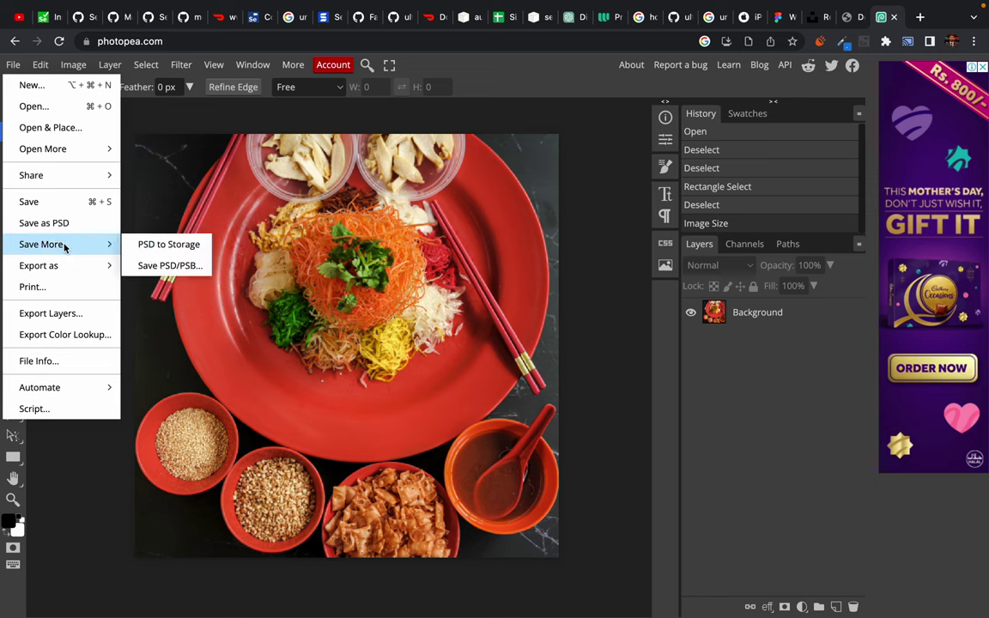
mouse_move(69, 265)
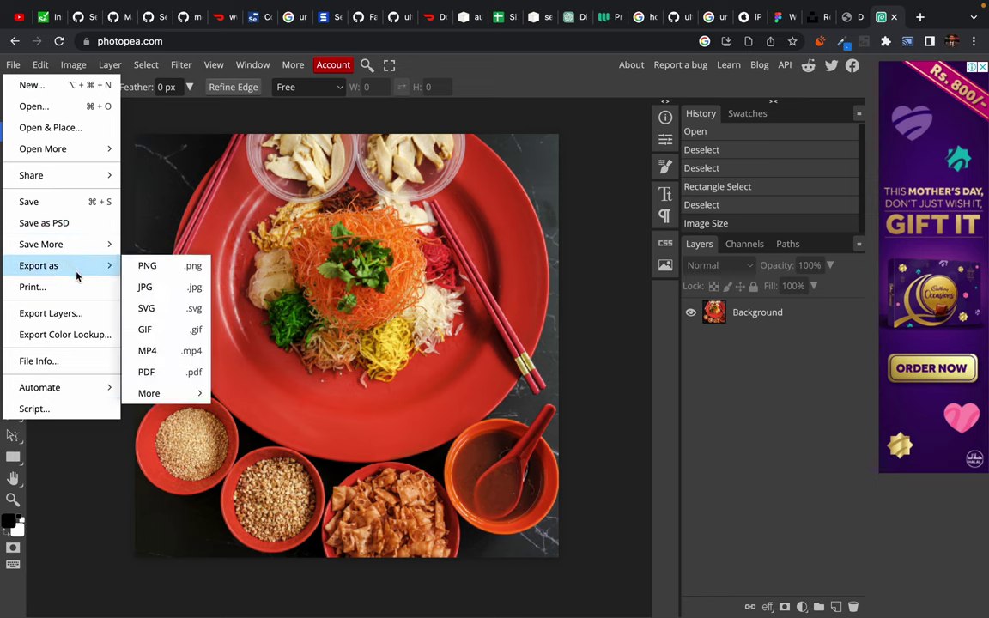
left_click(158, 290)
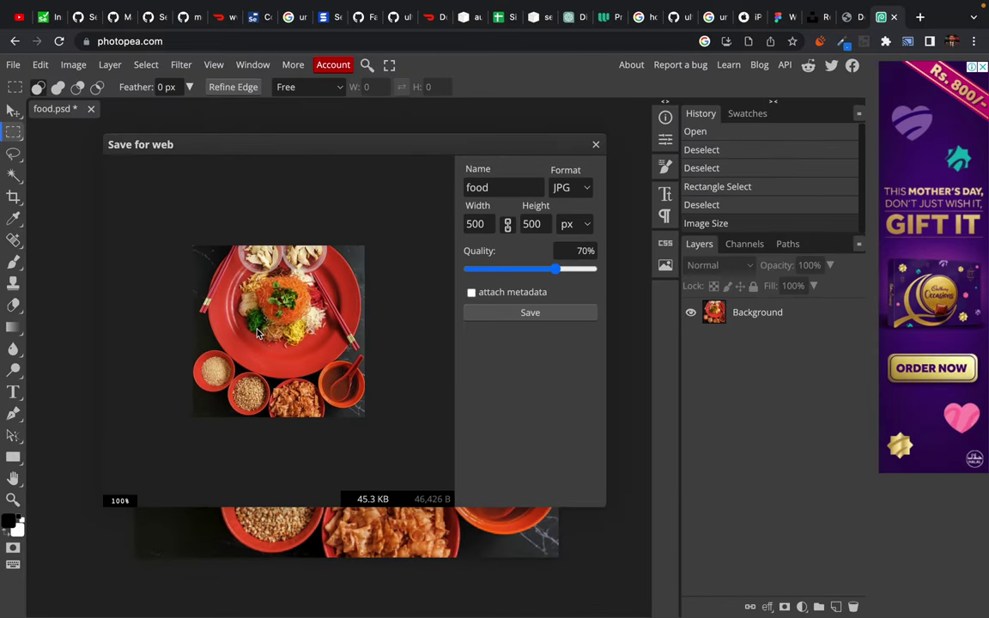
- Examine the bowls closely in the export preview and set the JPG quality to 96%
scroll(256, 333, "up", 2)
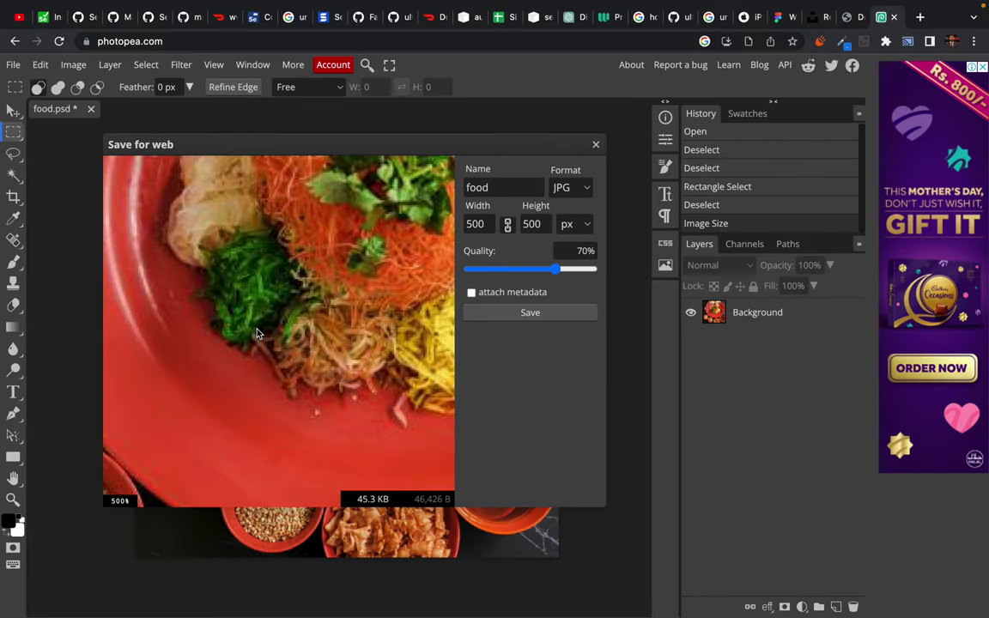
scroll(255, 354, "down", 1)
scroll(255, 357, "down", 2)
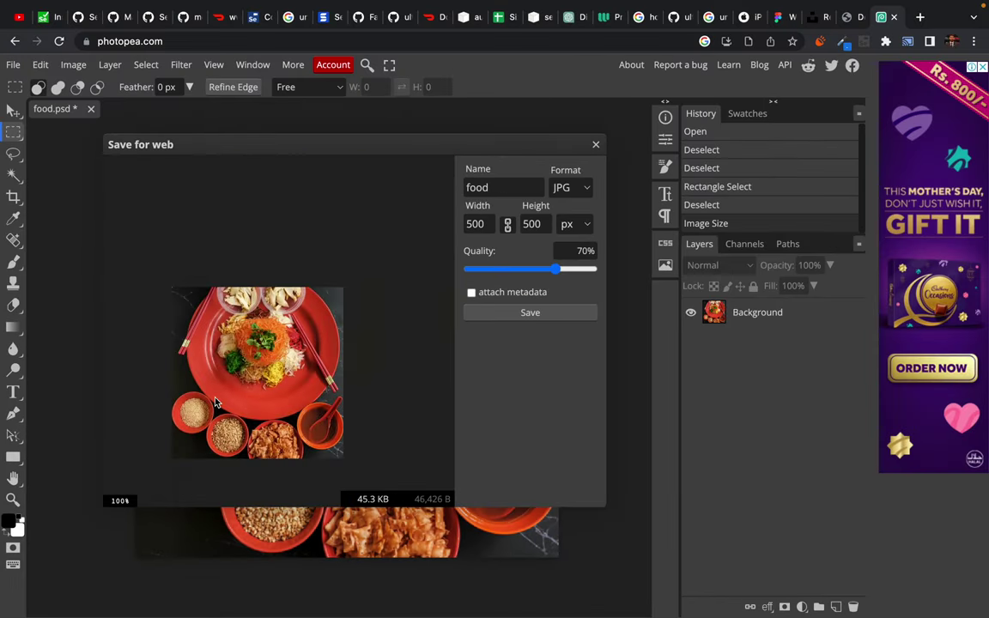
scroll(215, 402, "up", 4)
left_click_drag(233, 455, 258, 352)
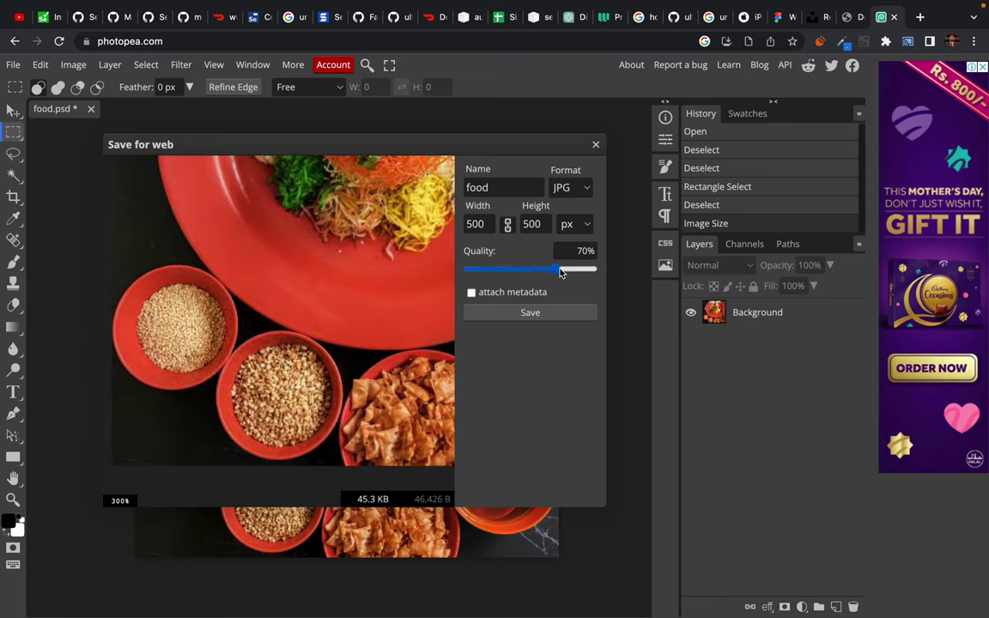
left_click_drag(557, 270, 591, 271)
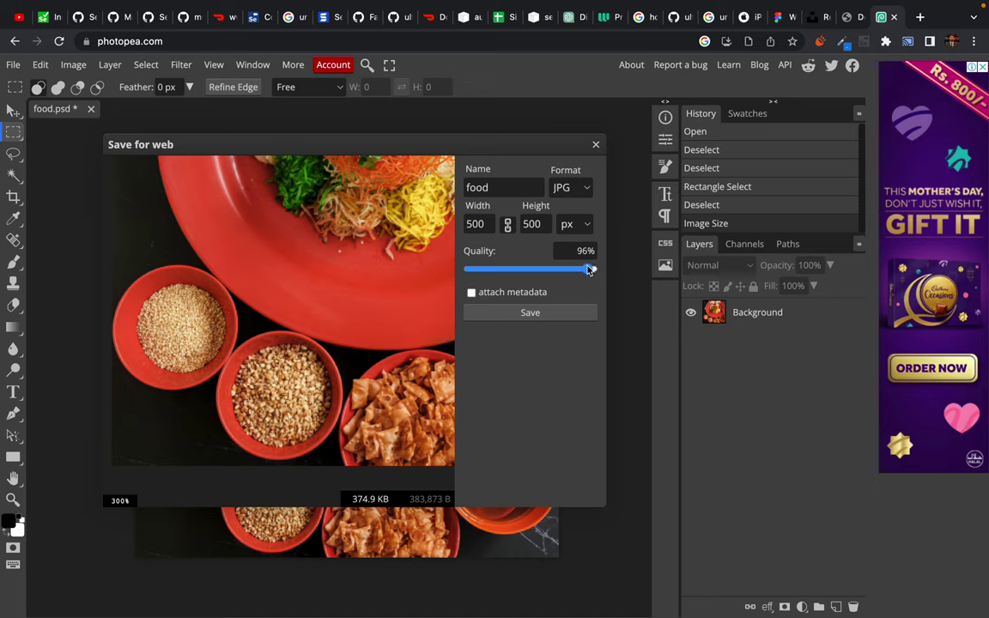
- Set the JPG quality to 95% and examine the bowls closely in the export preview
left_click_drag(588, 270, 588, 270)
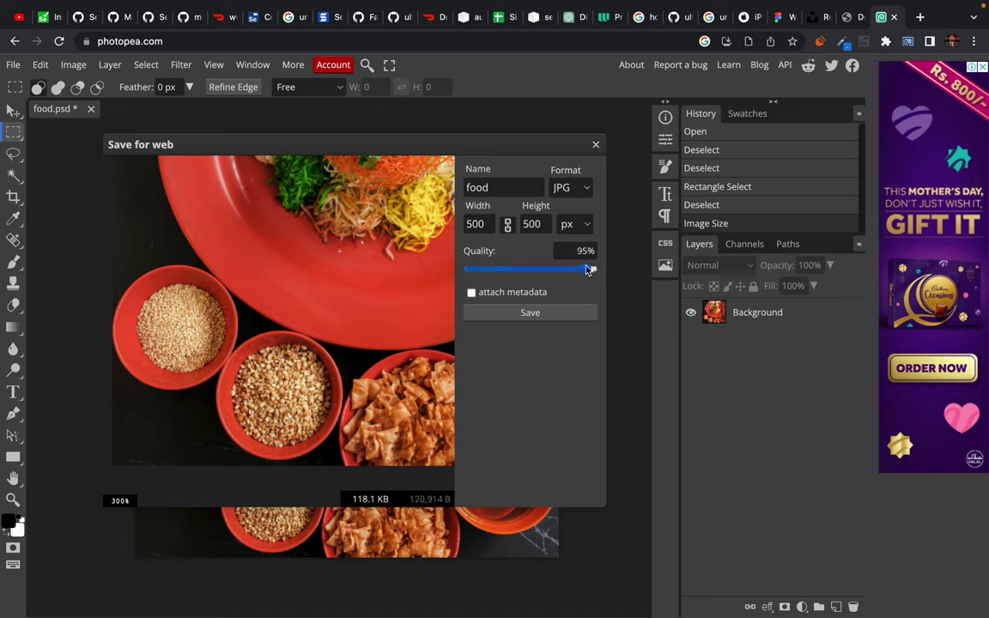
left_click_drag(273, 342, 259, 337)
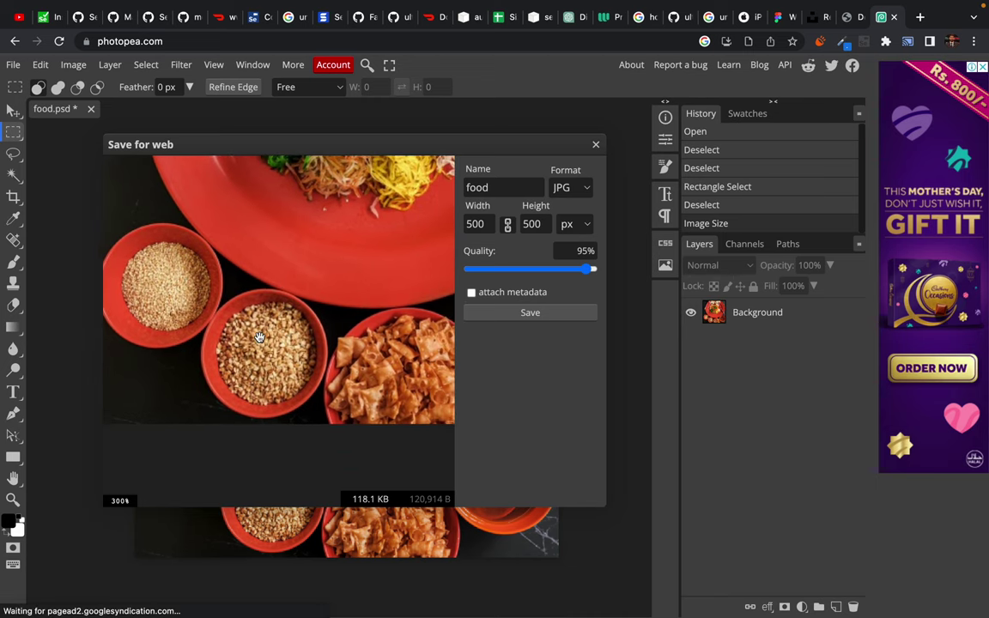
scroll(258, 333, "up", 3)
left_click_drag(248, 323, 375, 344)
scroll(375, 346, "down", 1)
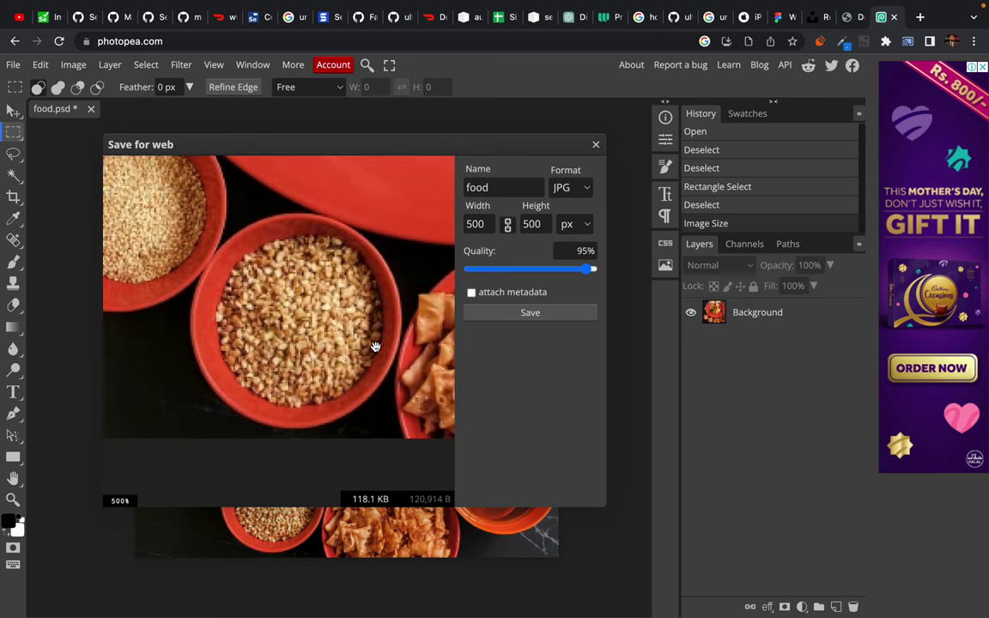
scroll(291, 315, "up", 2)
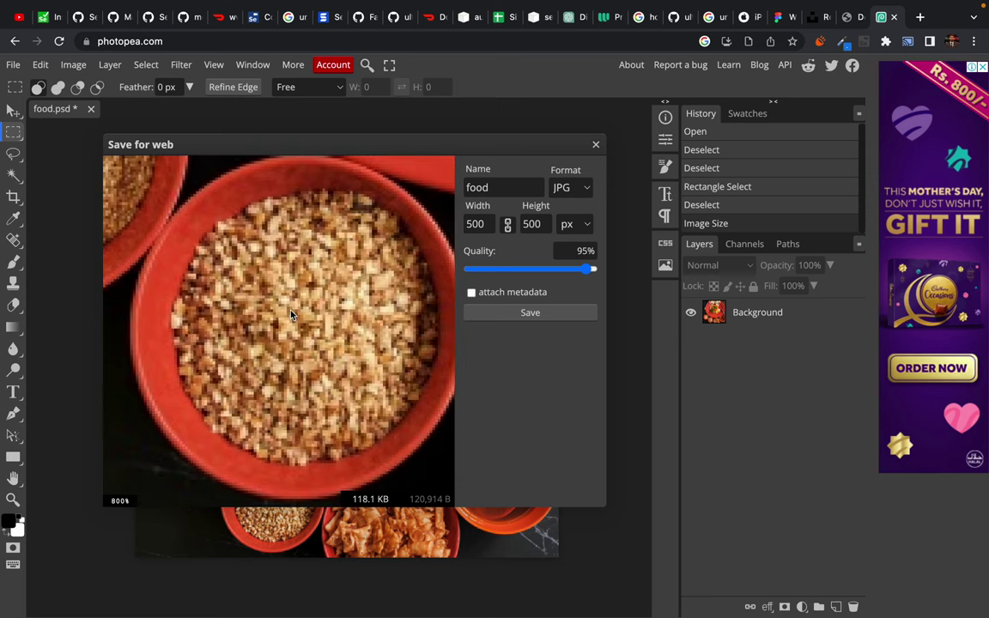
scroll(296, 319, "down", 1)
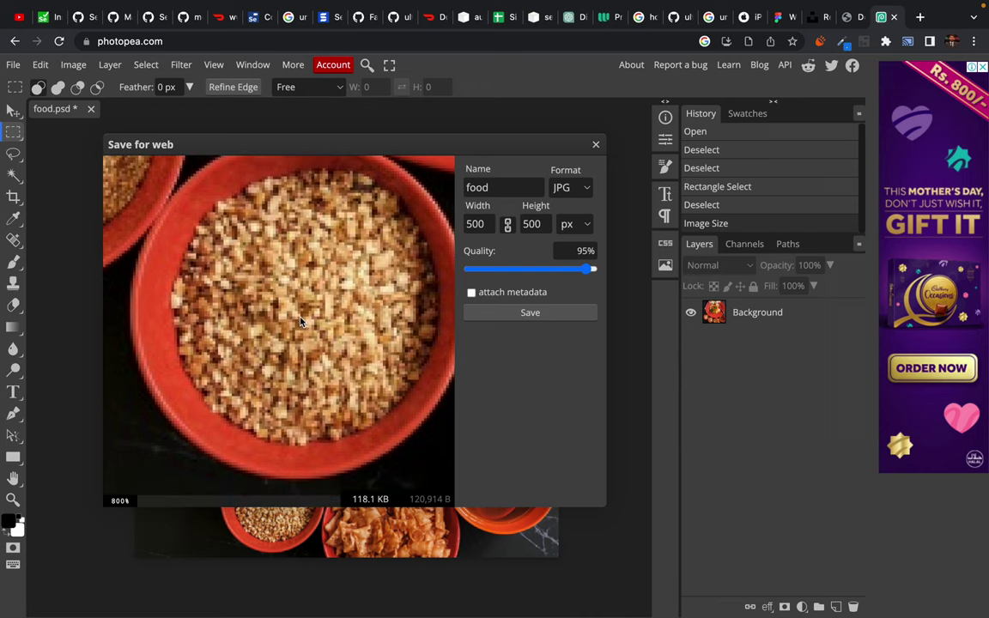
scroll(300, 324, "down", 1)
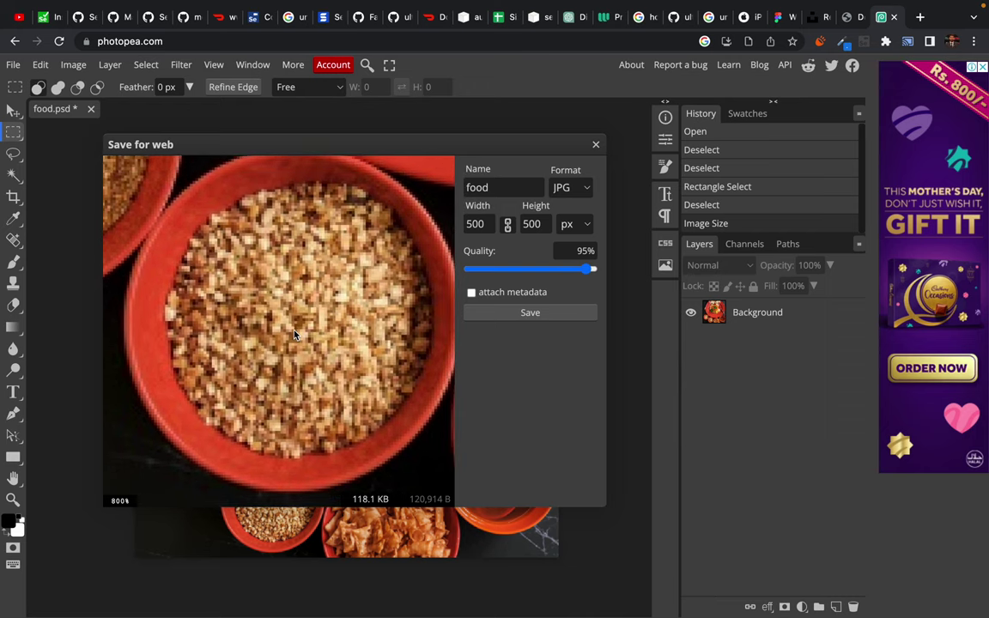
scroll(294, 333, "down", 2)
scroll(294, 335, "down", 3)
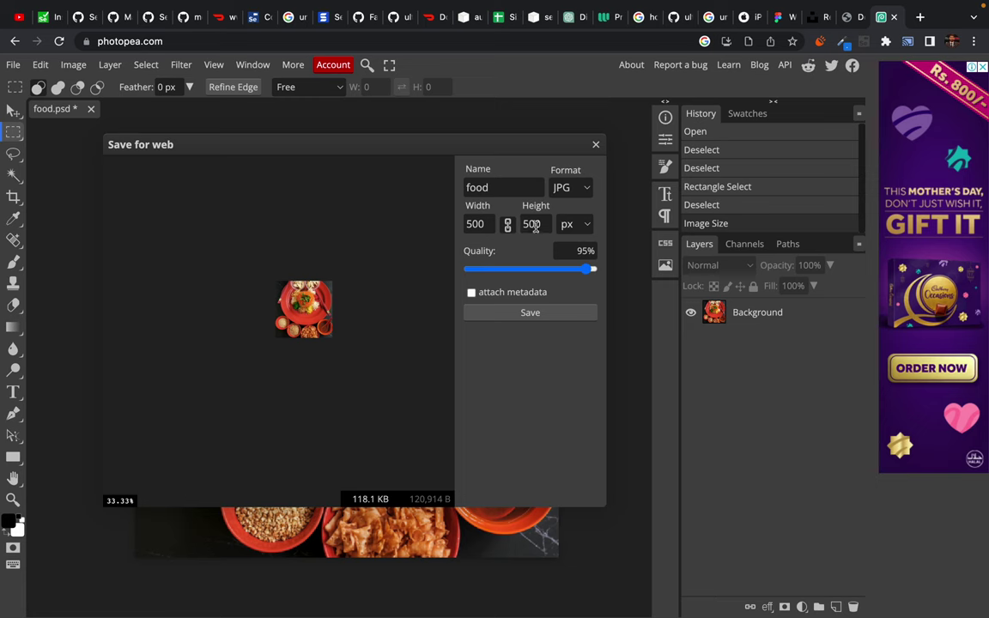
- Save the 500 by 500 pixel food photo as a JPG and open the downloaded food.jpg
left_click(536, 315)
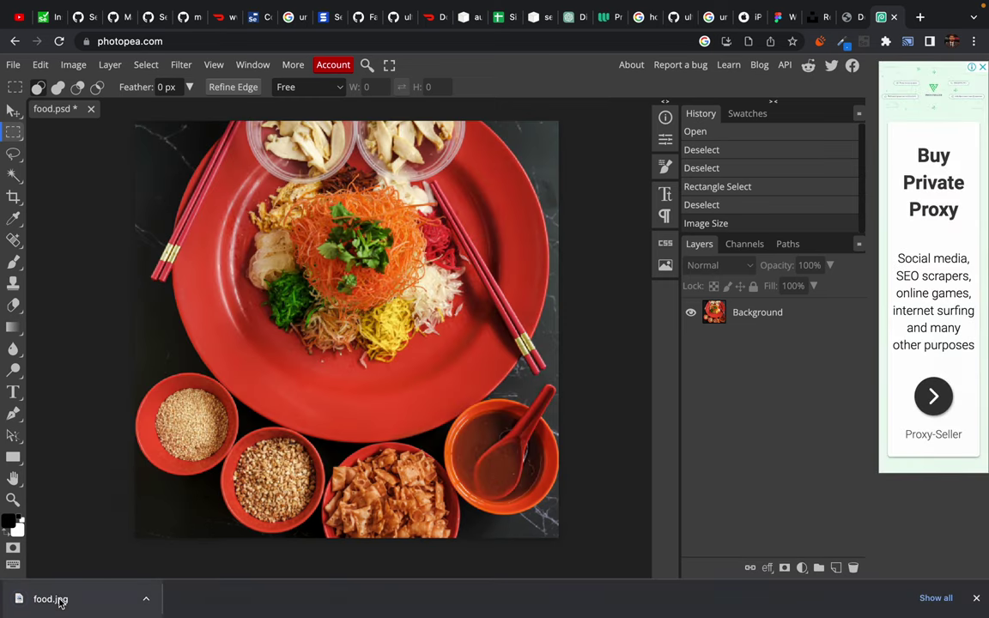
left_click(60, 603)
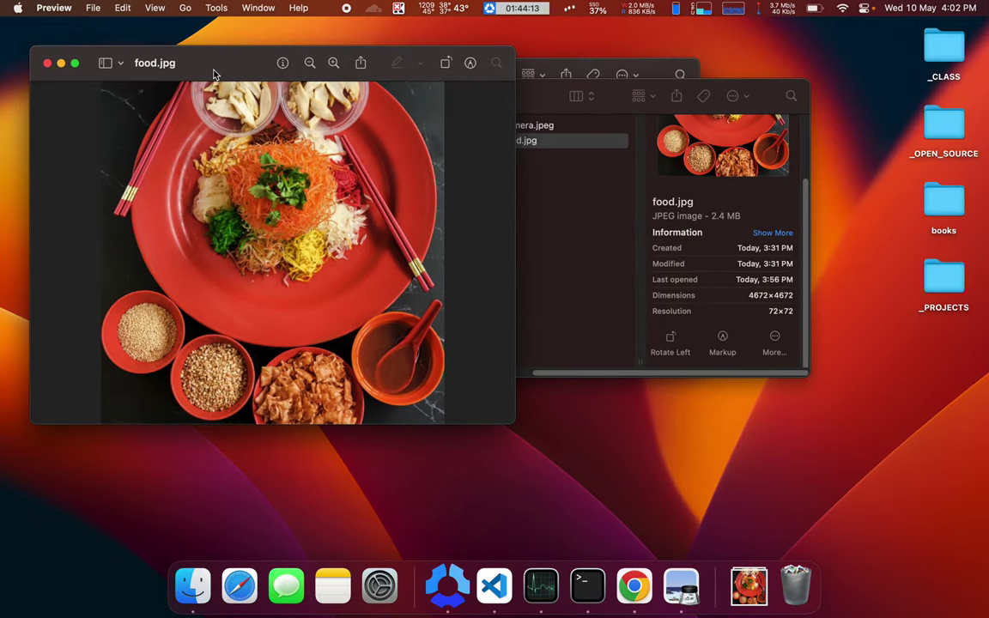
- Open the original food.jpg from the img folder in Finder and place its window beside the exported photo
left_click(557, 207)
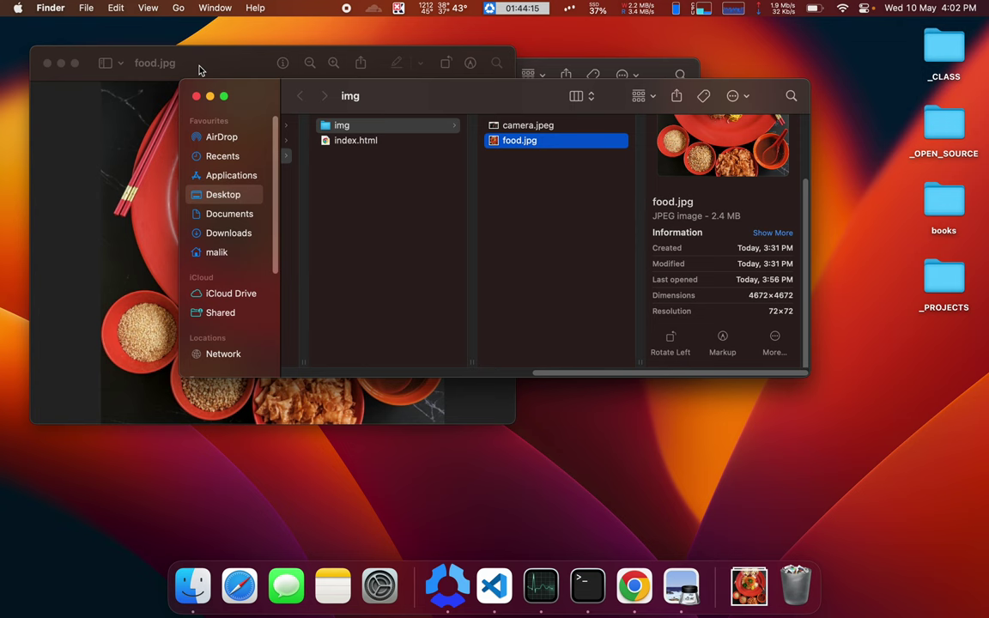
key("super+Tab")
left_click(549, 215)
double_click(529, 143)
left_click_drag(195, 37, 636, 45)
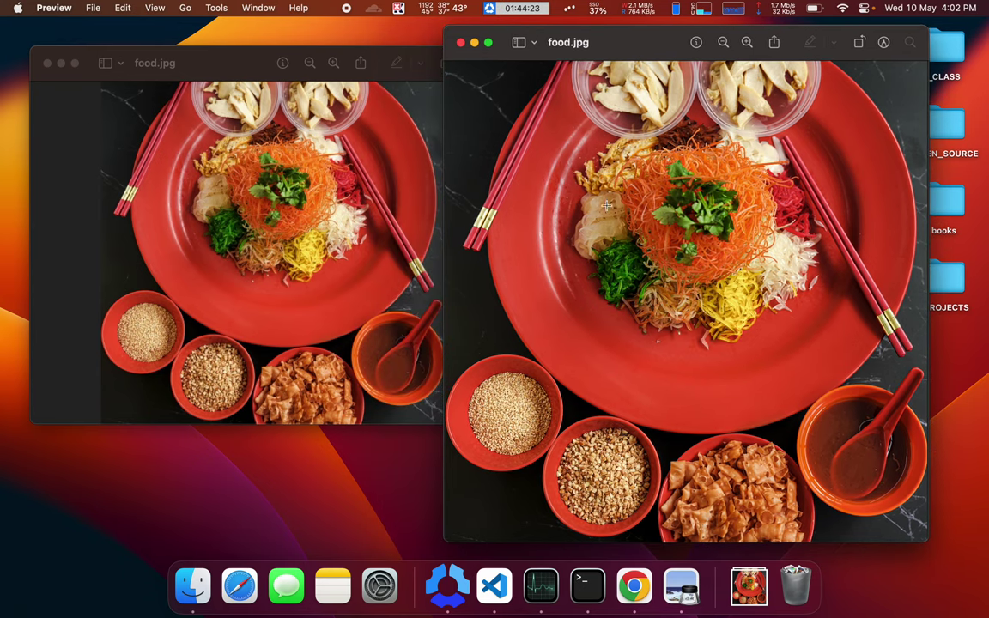
- Enlarge the exported photo's window to compare it with the original, and close both image windows
left_click(190, 56)
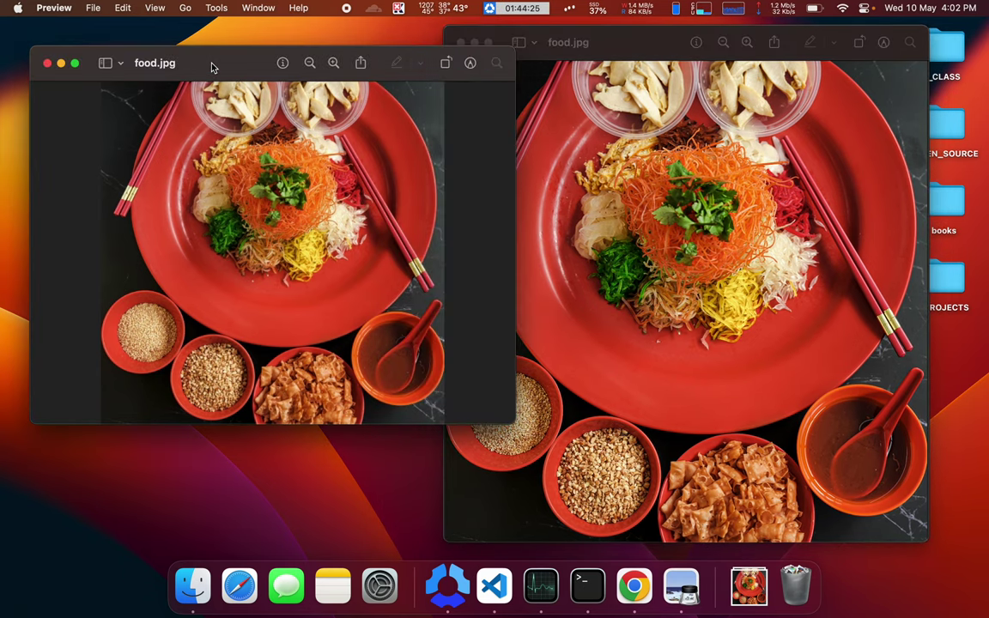
double_click(190, 57)
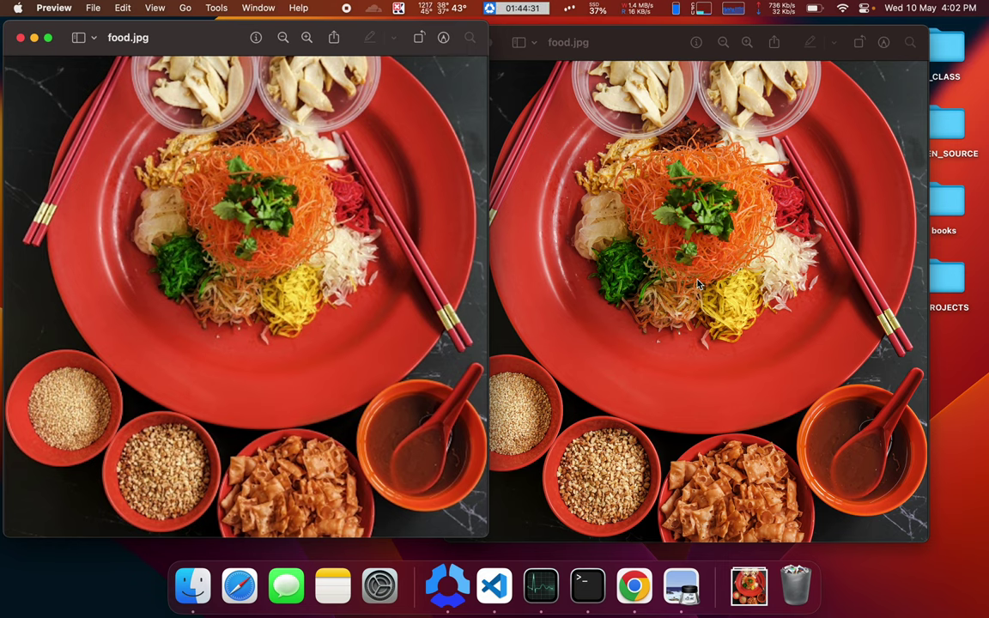
left_click(592, 43)
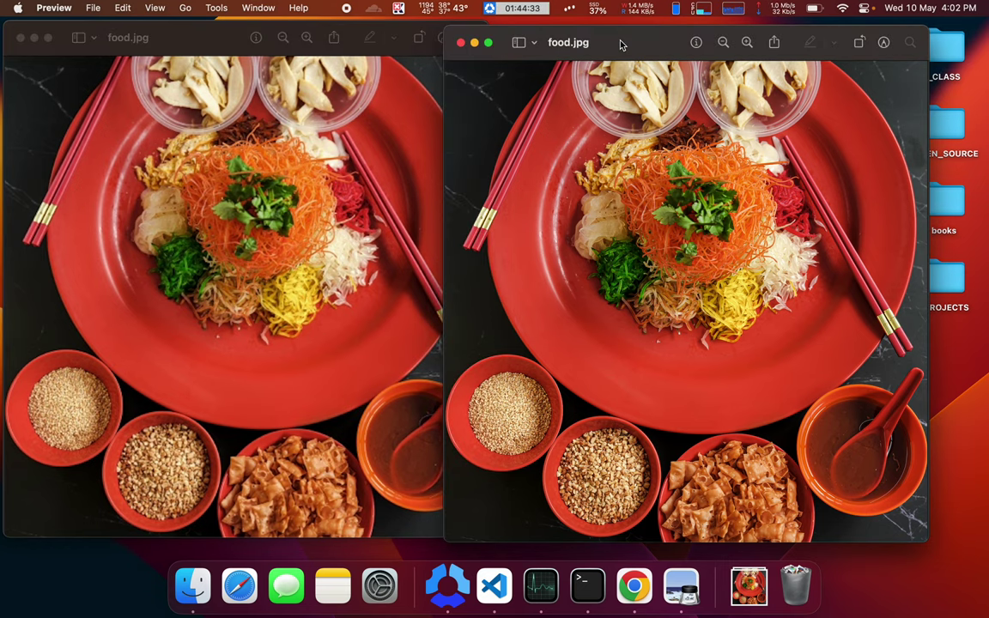
key("super+w")
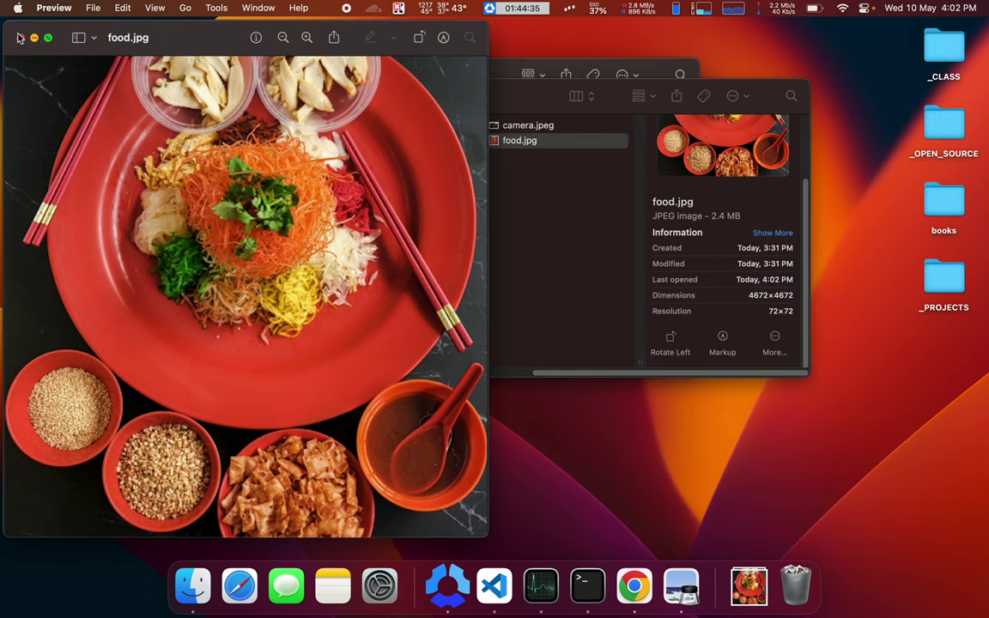
left_click(21, 38)
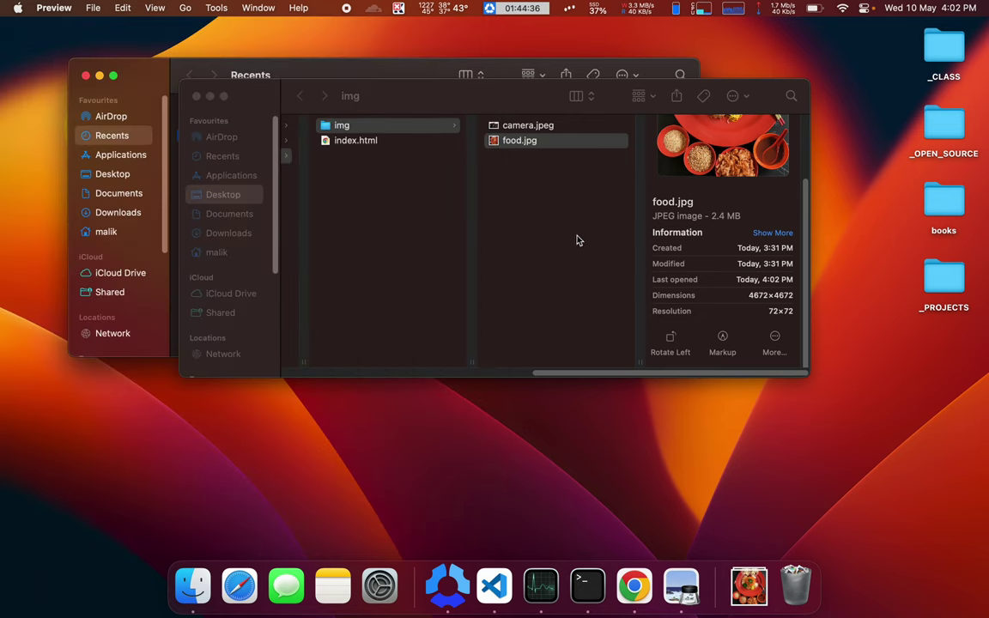
- Copy the exported food.jpg from the Downloads folder in Finder
left_click(527, 157)
left_click(518, 177)
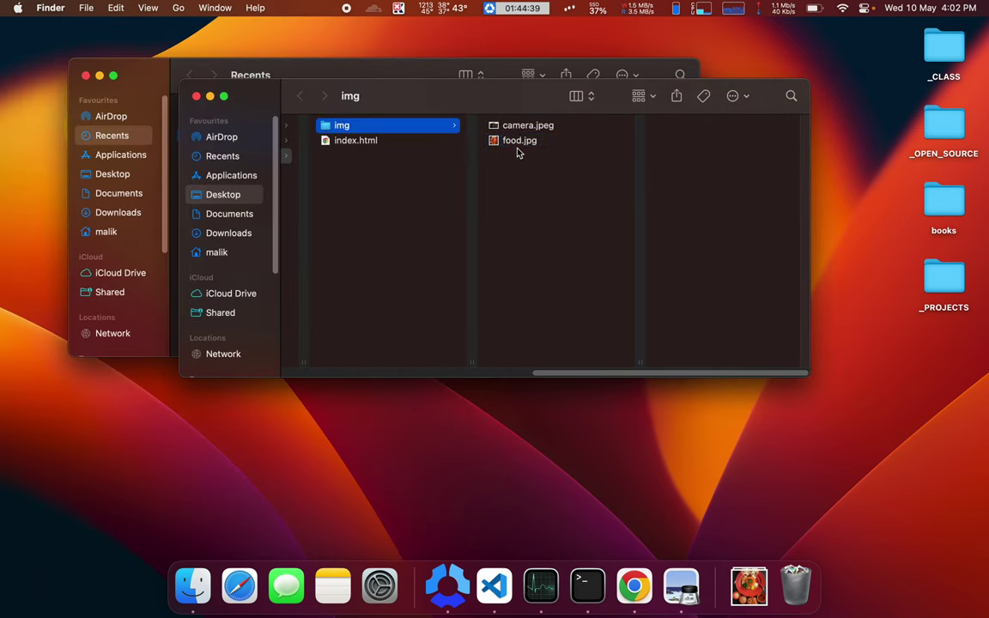
left_click(518, 142)
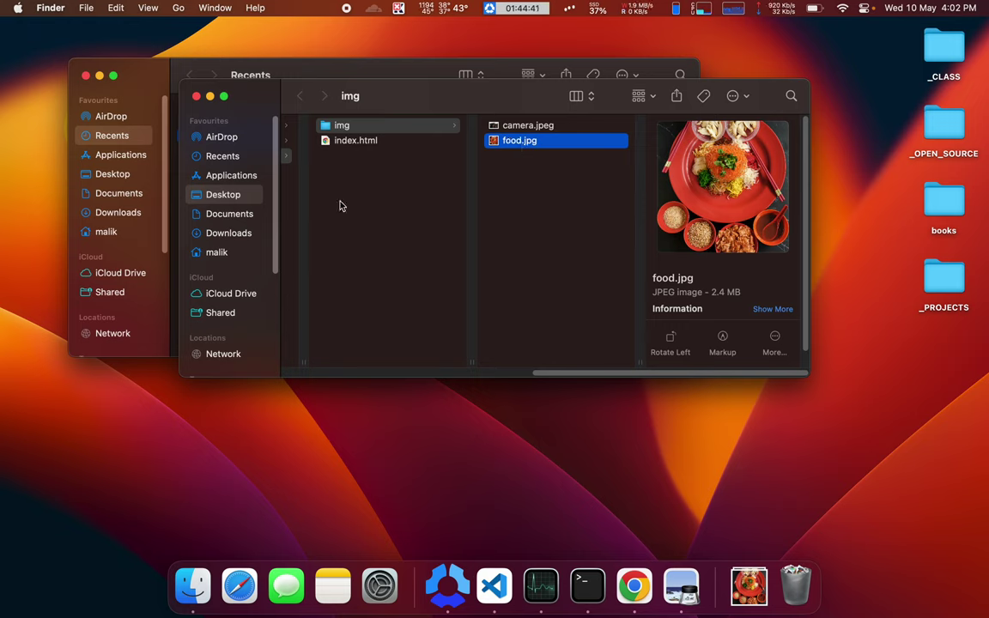
scroll(341, 205, "left", 10)
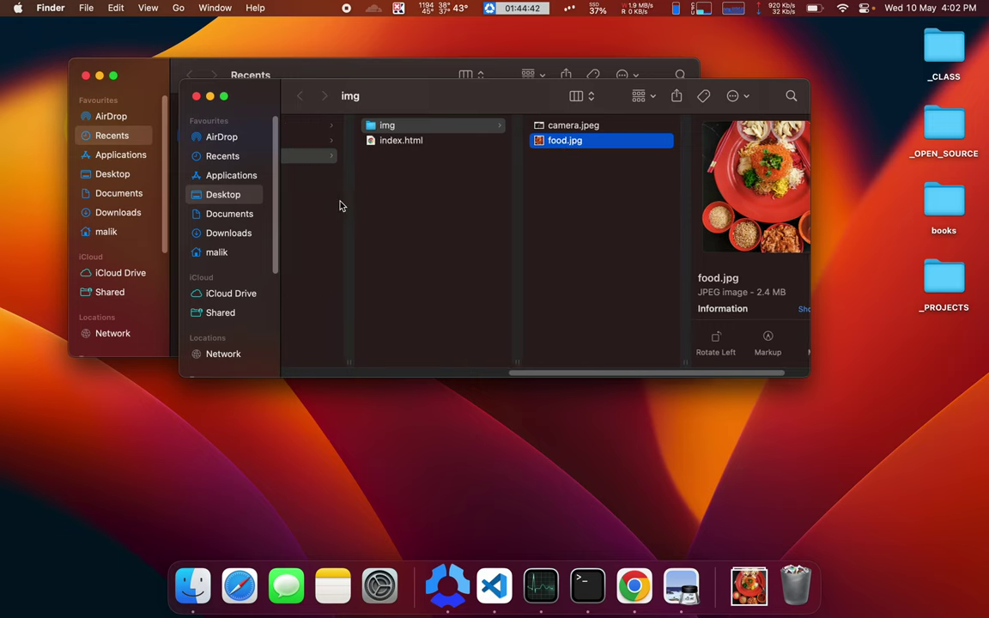
left_click(224, 233)
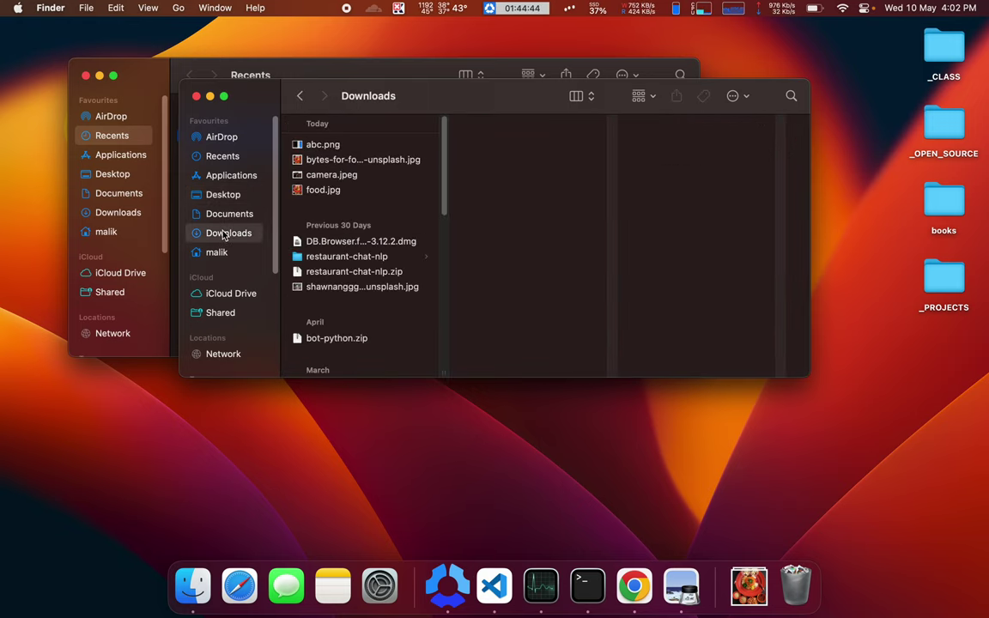
left_click(322, 190)
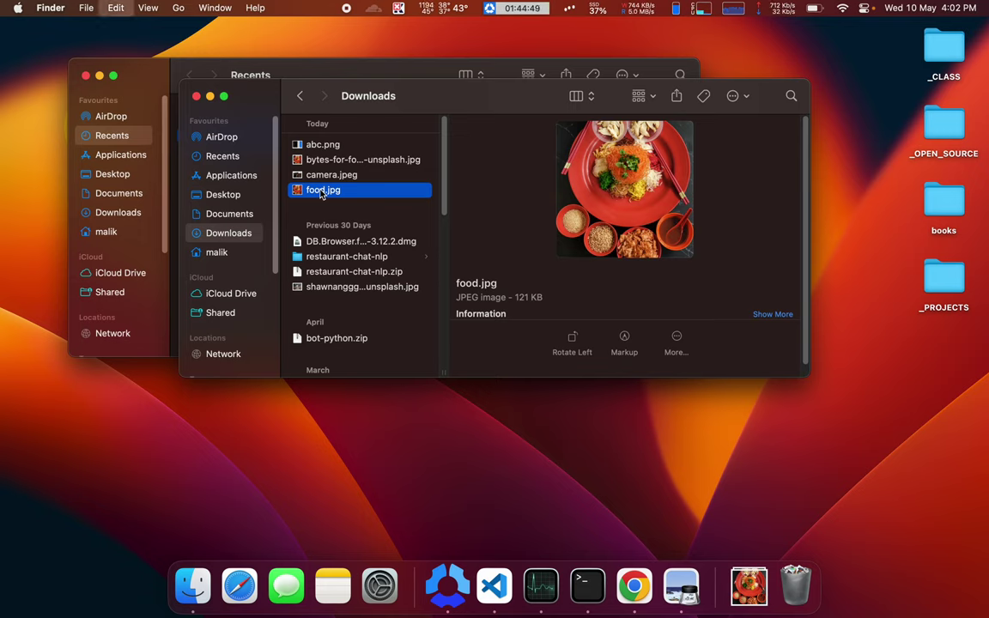
- Paste the exported food.jpg into the img folder of "3. image", replacing the existing file
left_click(299, 96)
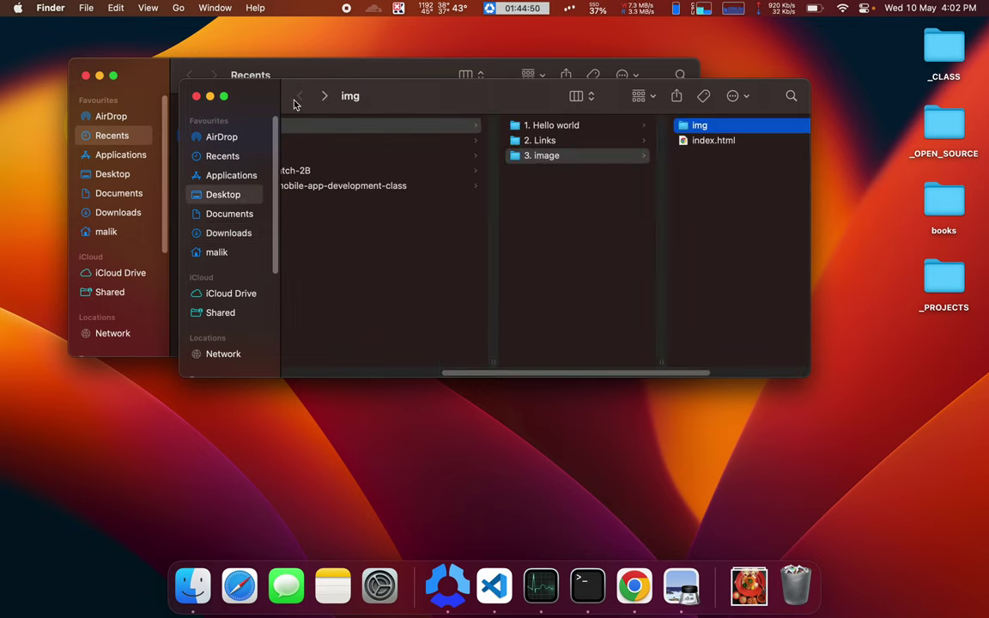
left_click(727, 194)
key("Right")
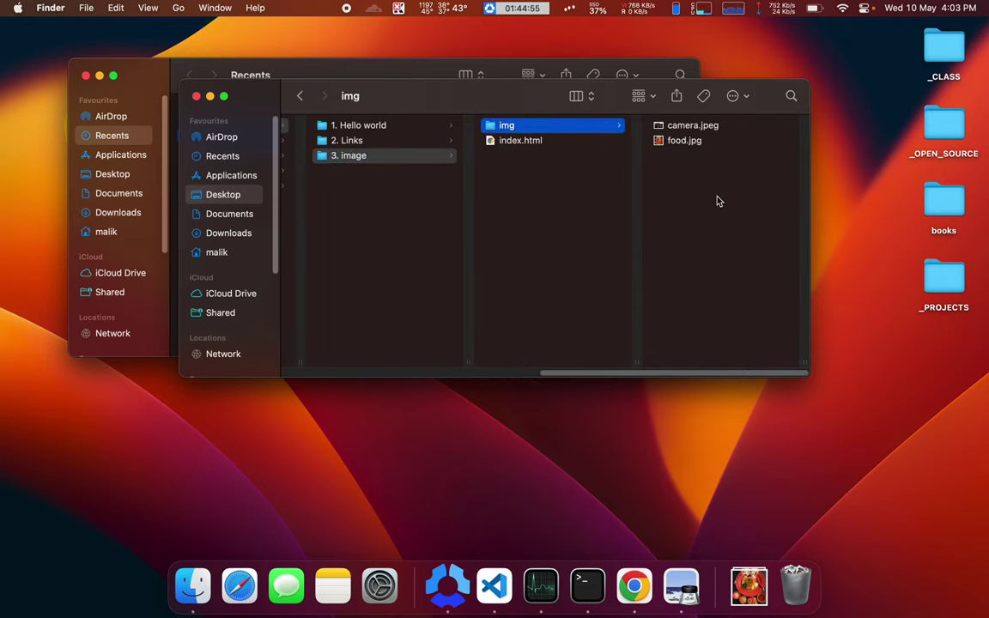
key("super+v")
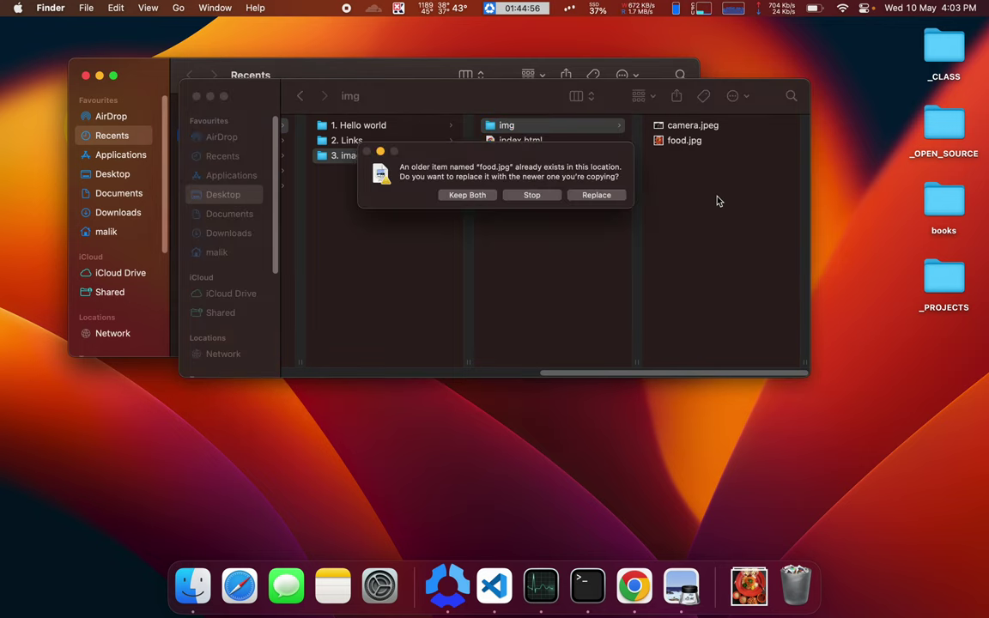
left_click(596, 195)
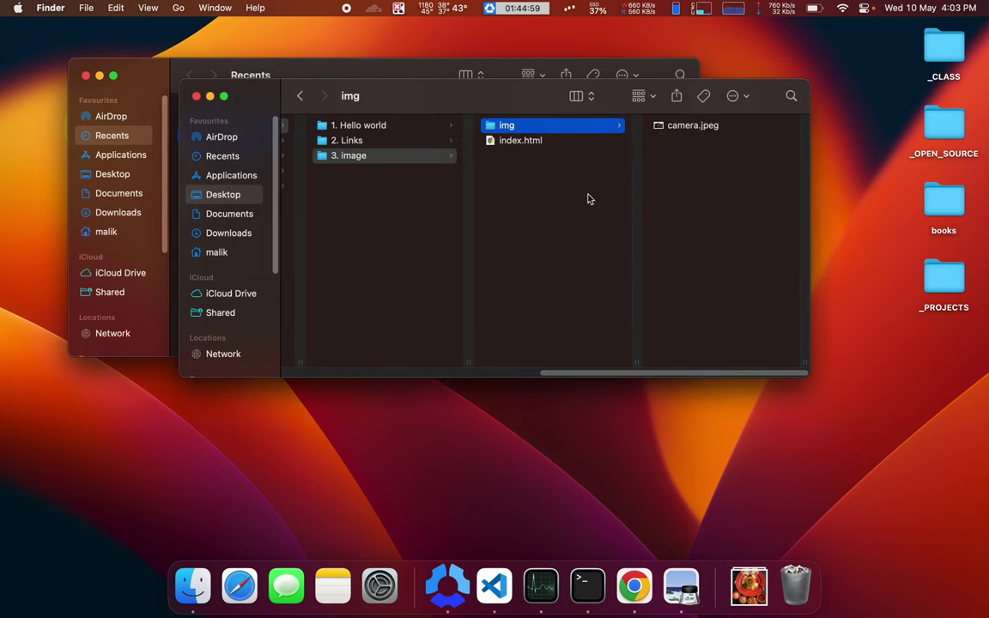
- Check the file size and dimensions of food.jpg in the img folder and close that folder window
left_click(678, 141)
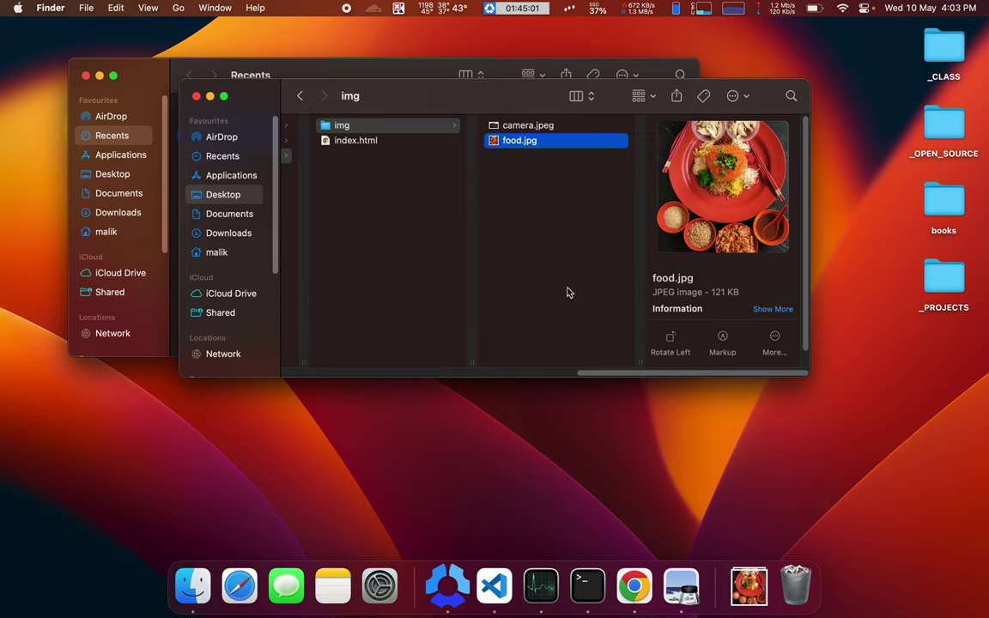
scroll(737, 286, "down", 5)
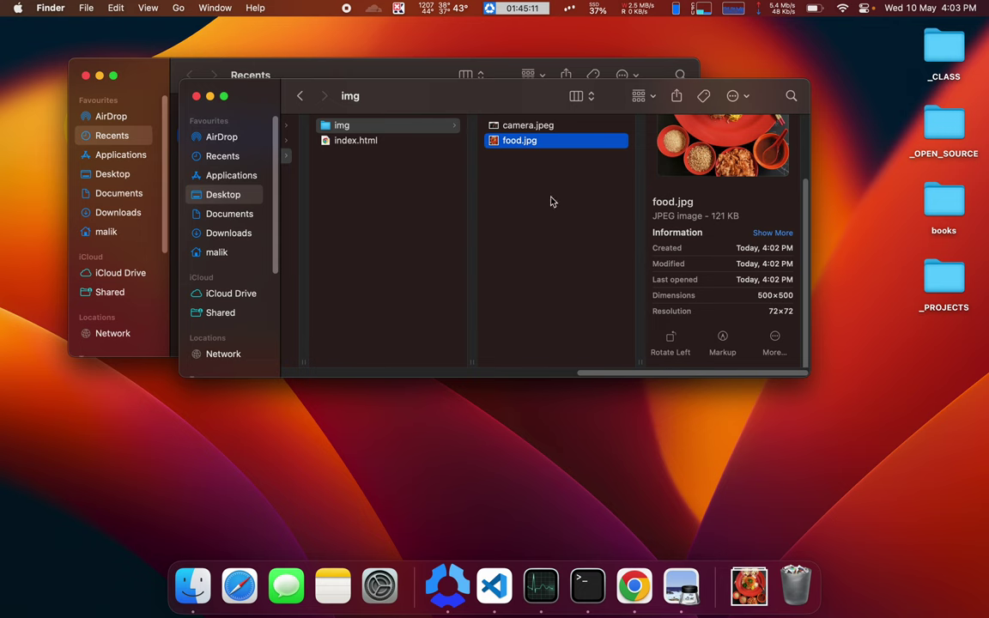
left_click(525, 225)
left_click(196, 96)
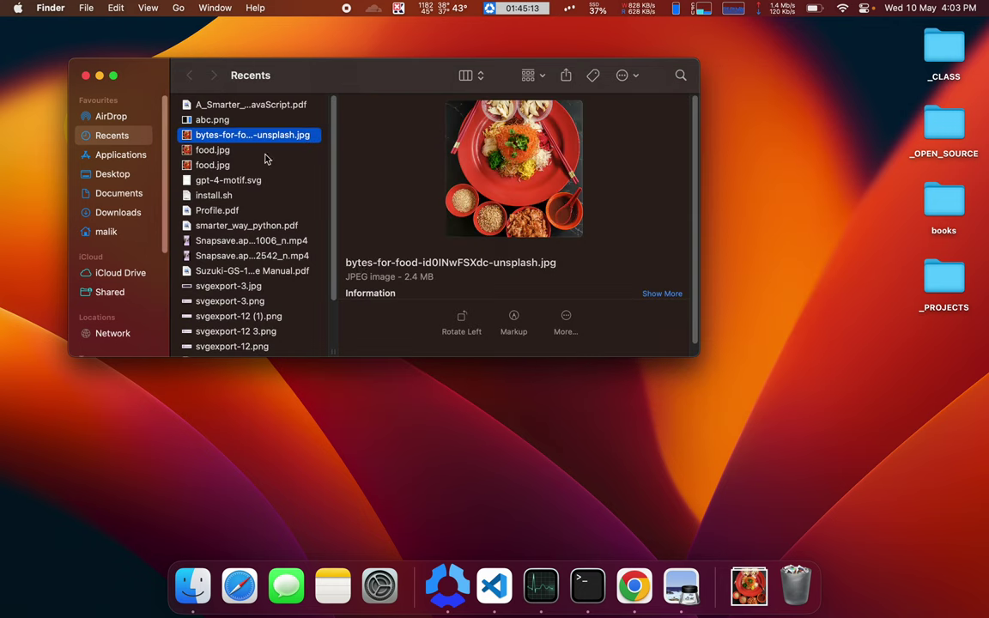
- Switch back to Photopea, review the food photo's file size in the JPG export settings, and close them without saving
key("ctrl+Right")
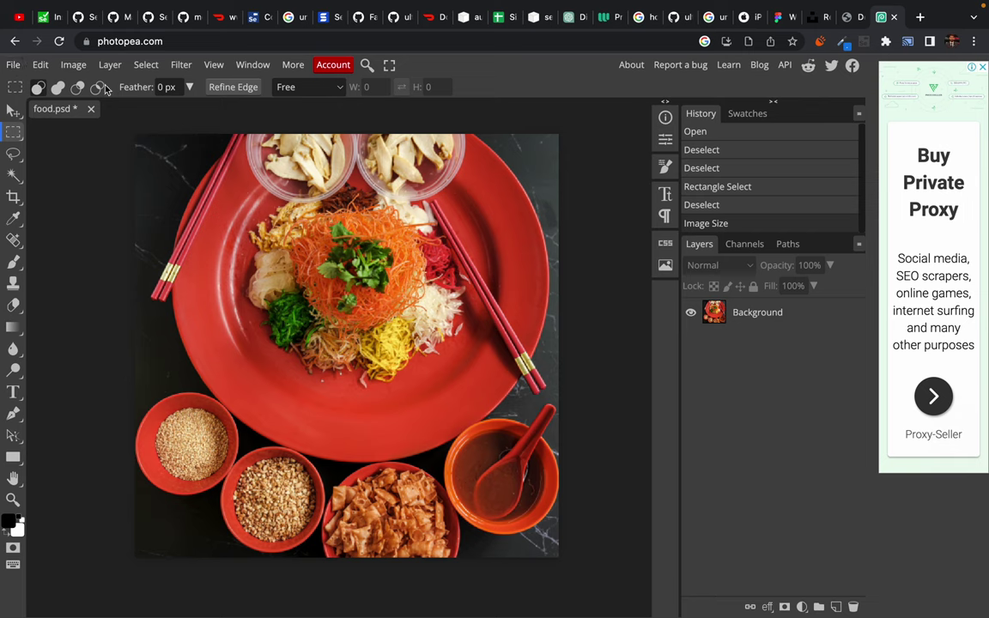
left_click(13, 65)
mouse_move(74, 251)
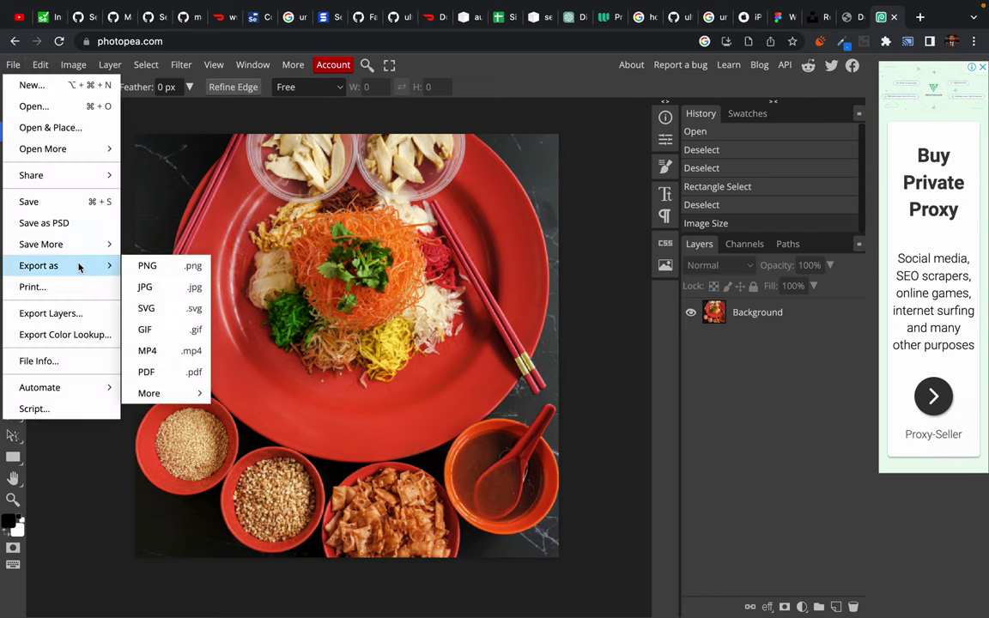
left_click(146, 288)
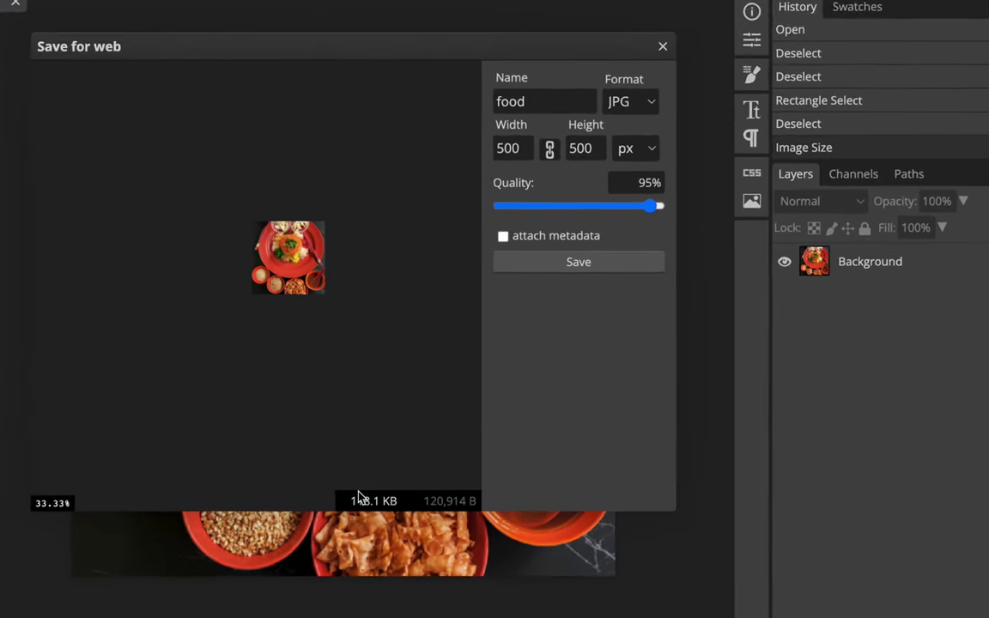
scroll(268, 211, "up", 3)
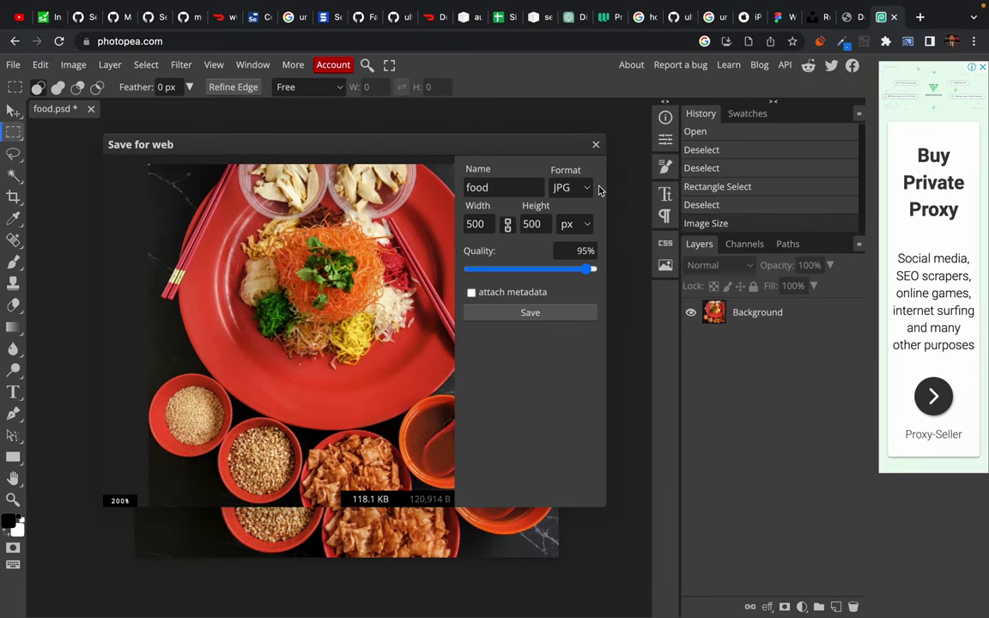
left_click(595, 145)
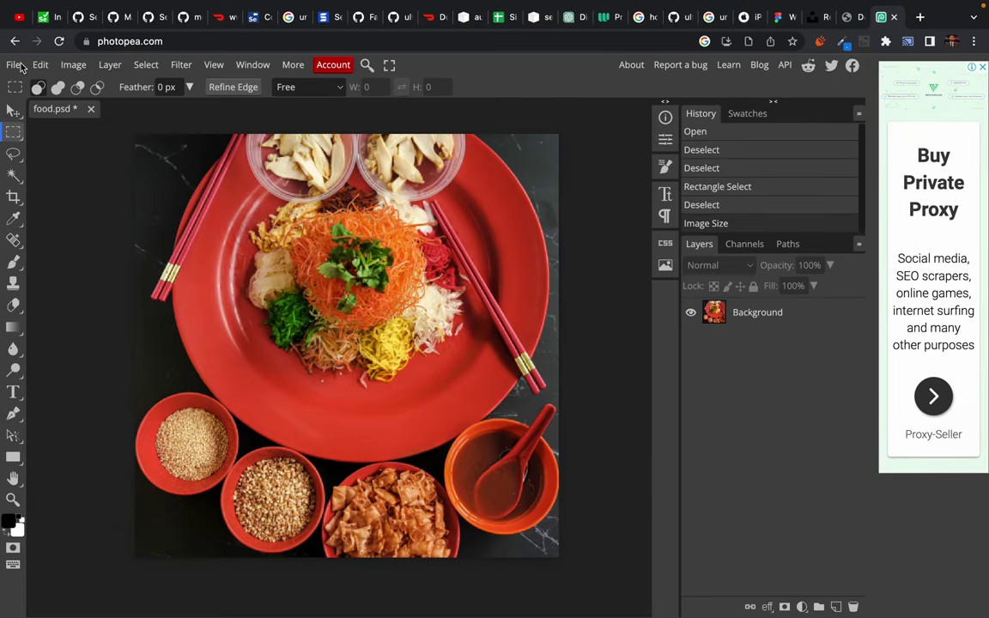
- Open the PNG export settings for the food photo to check the file size in that format
left_click(13, 64)
mouse_move(65, 263)
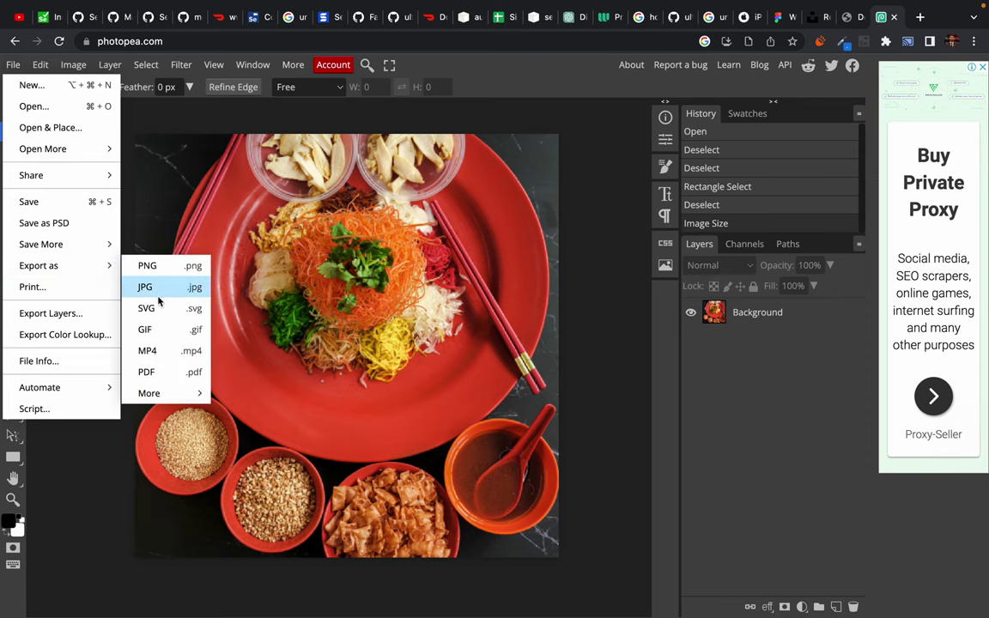
left_click(161, 269)
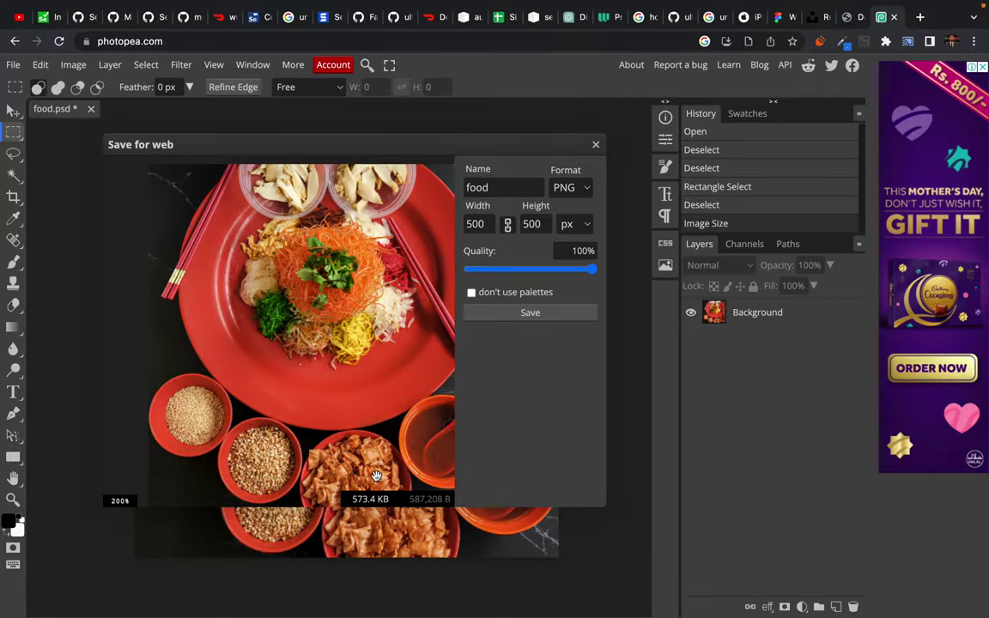
- Check the food photo's export file size as PNG at 82% quality and as webP at 100% quality
left_click_drag(591, 273, 570, 273)
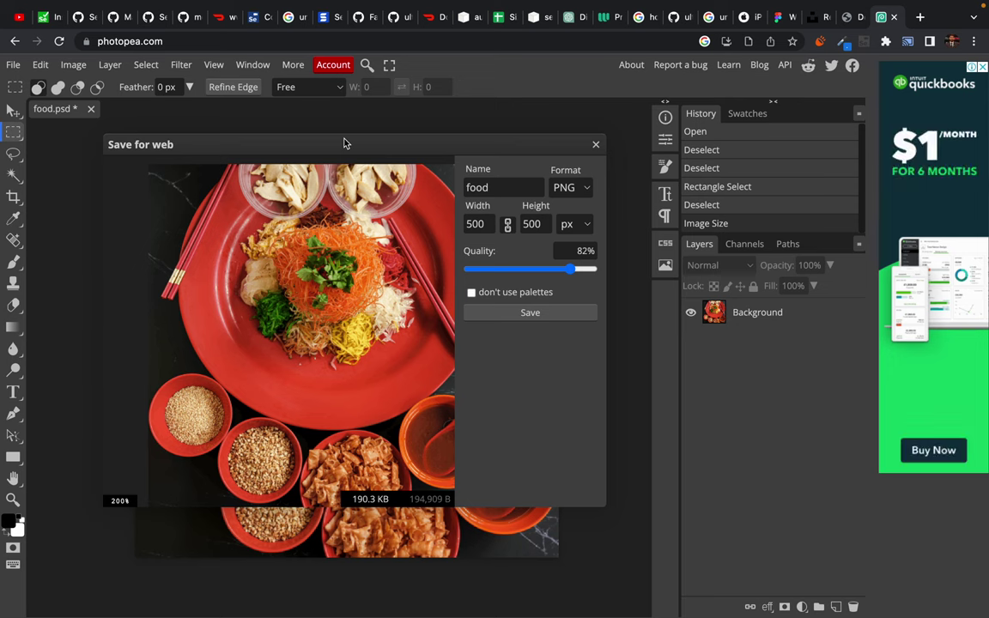
left_click(595, 147)
left_click(12, 66)
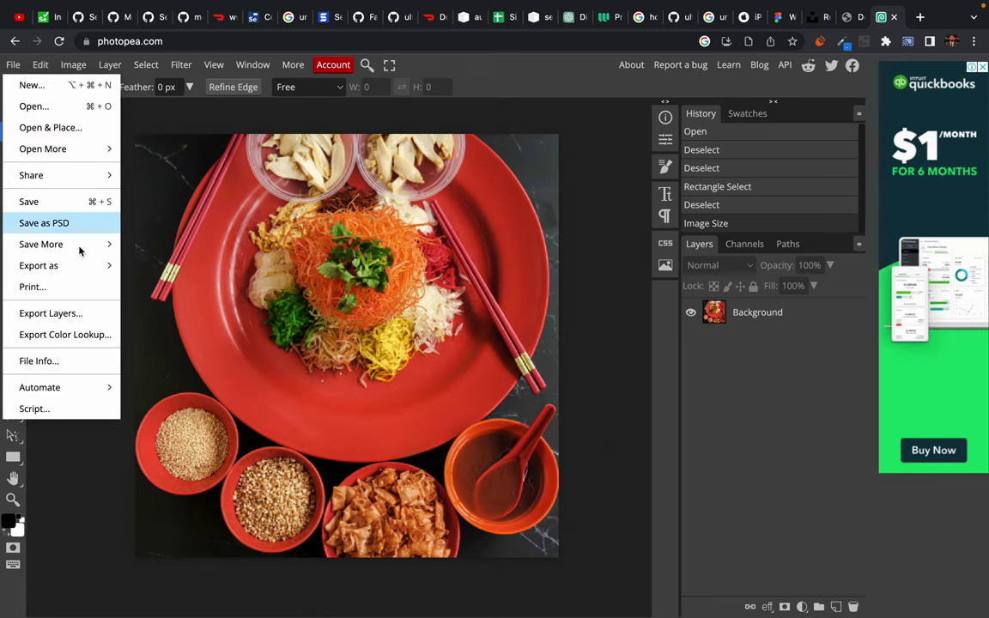
mouse_move(94, 273)
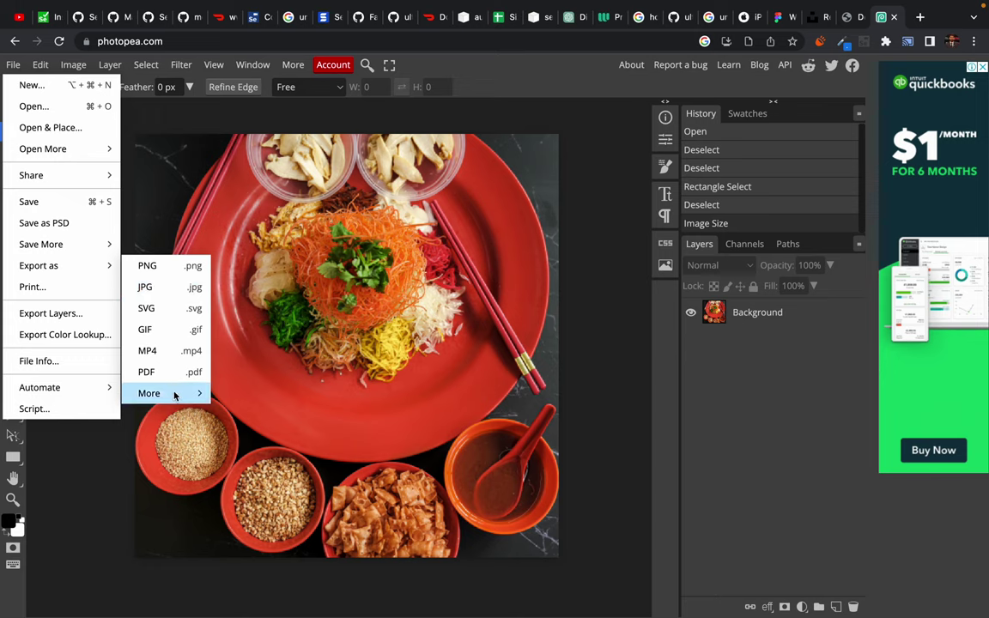
mouse_move(199, 393)
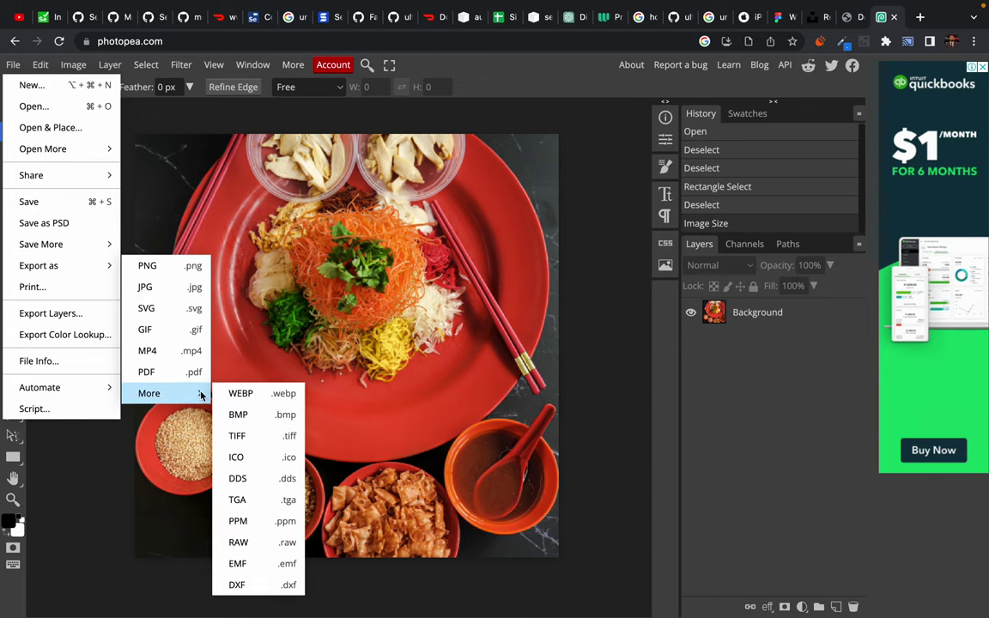
left_click(249, 397)
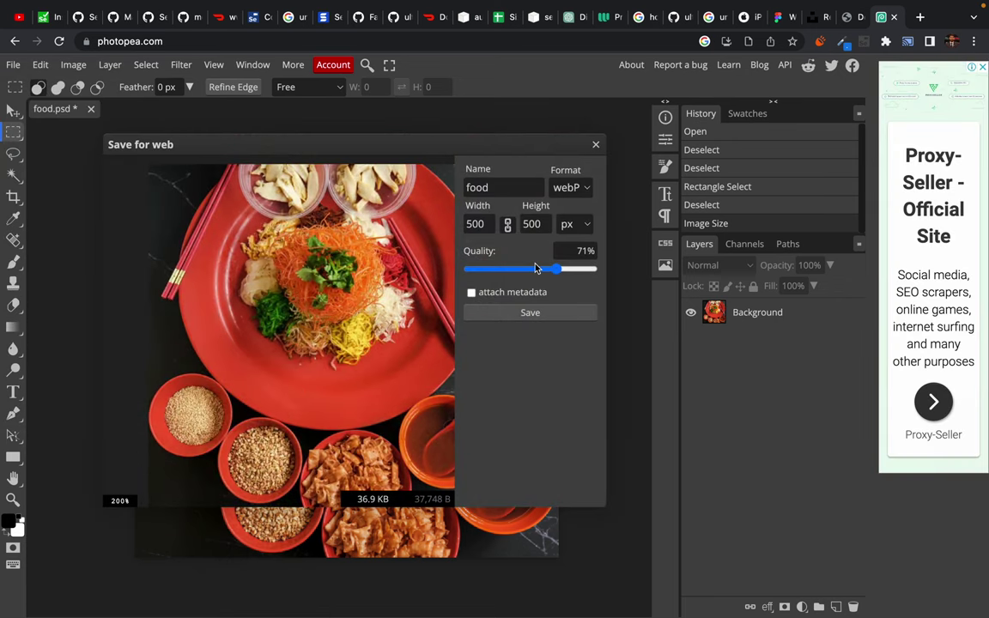
left_click_drag(558, 270, 649, 280)
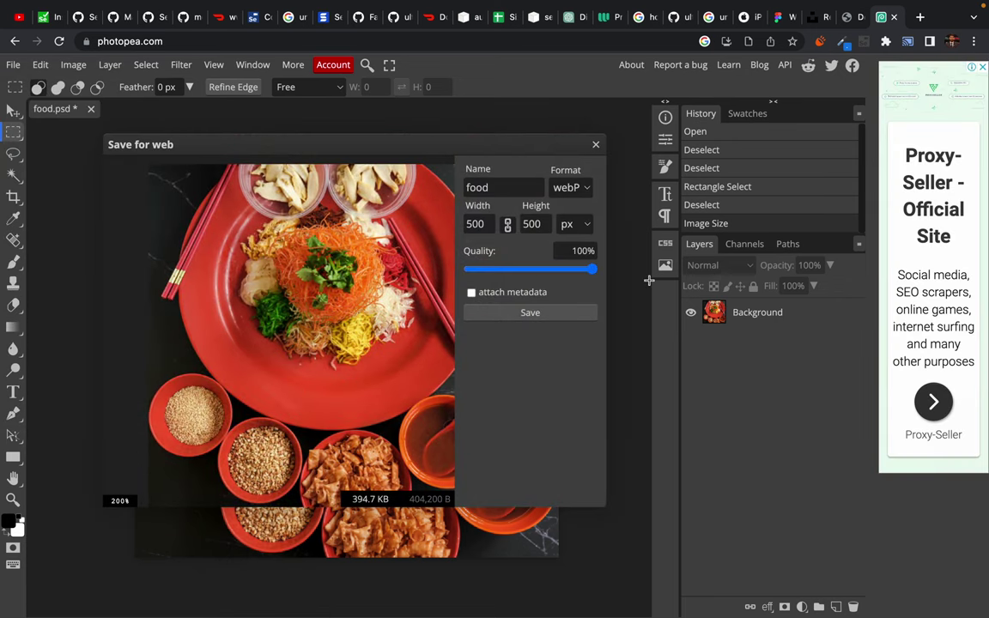
left_click_drag(334, 485, 318, 431)
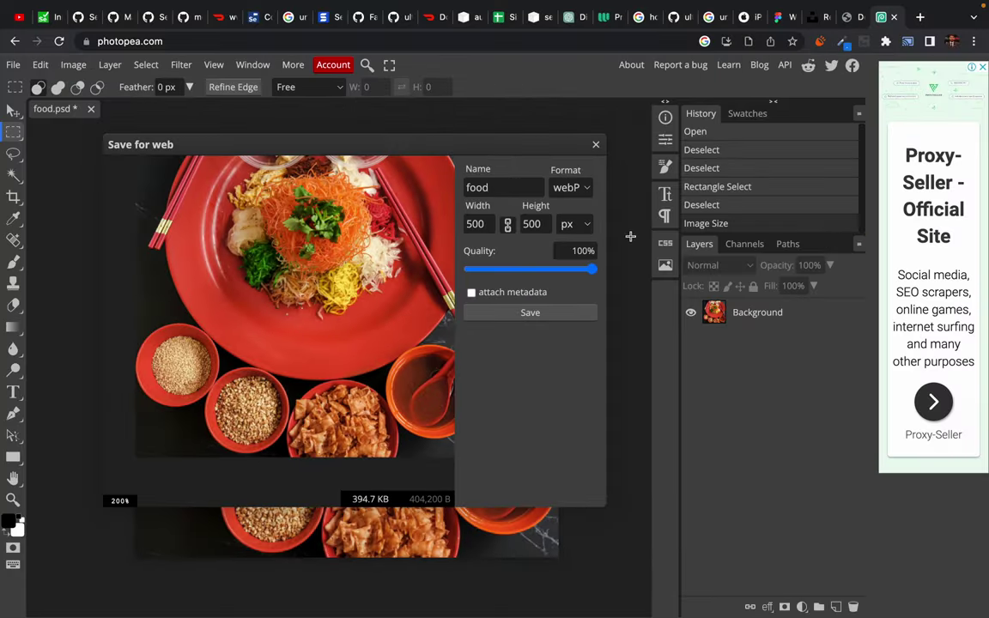
- Compare the food photo's export file size as JPG at 100% quality with its size as GIF
left_click(588, 189)
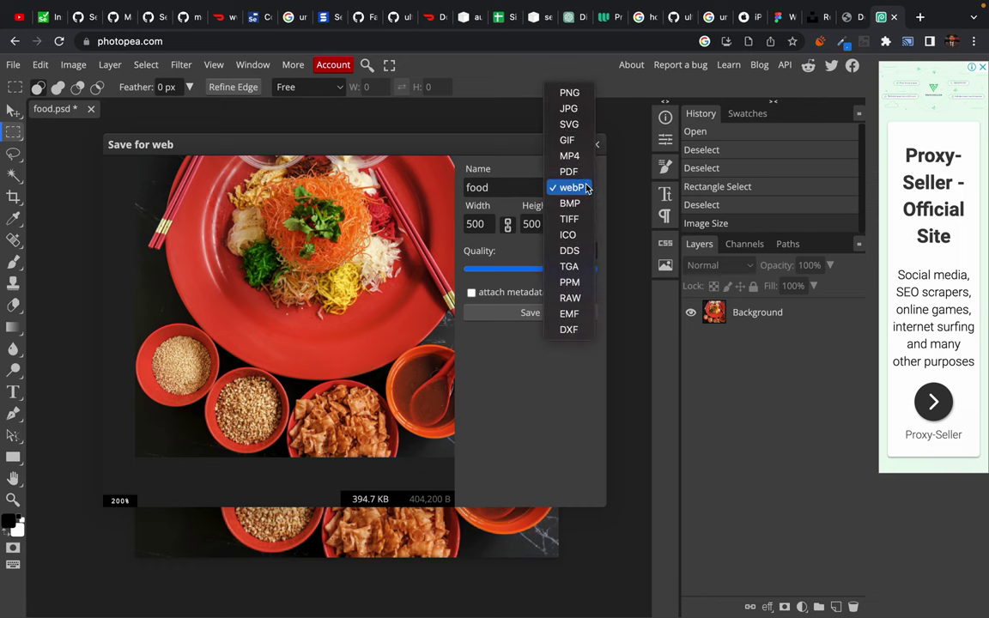
left_click(577, 110)
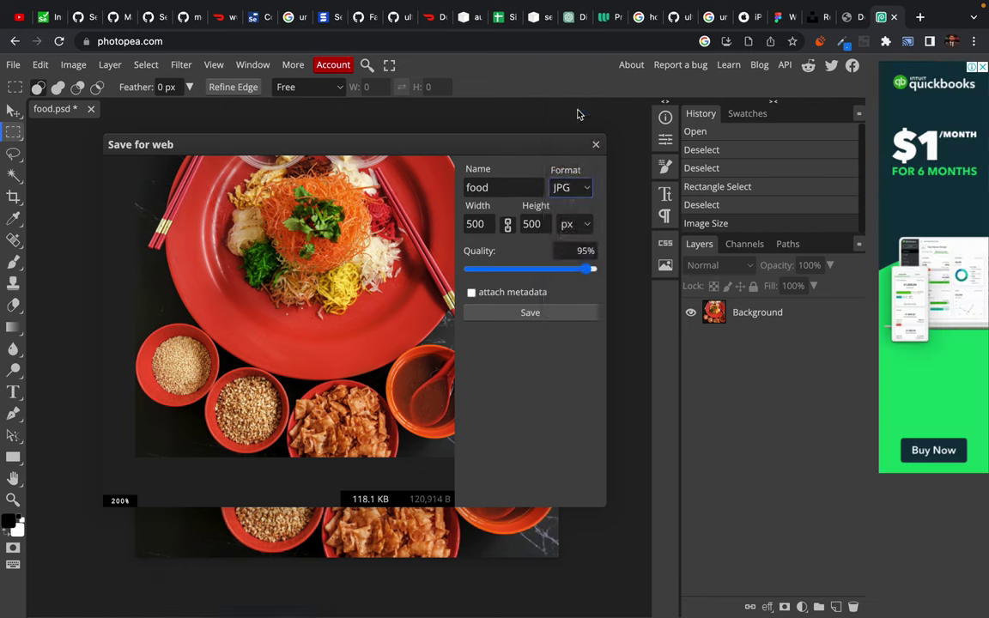
left_click_drag(587, 269, 631, 265)
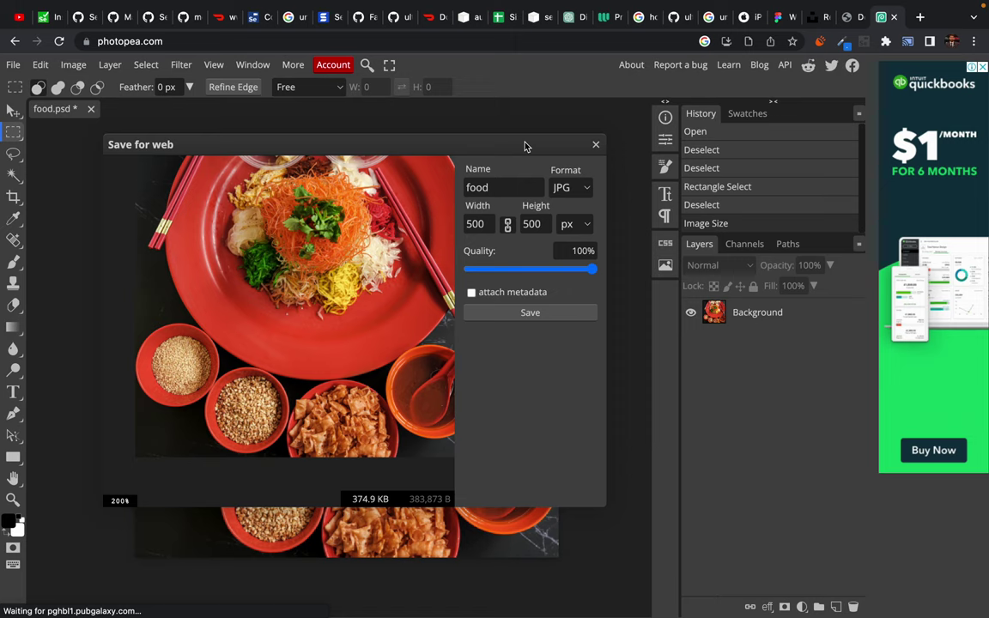
left_click(570, 188)
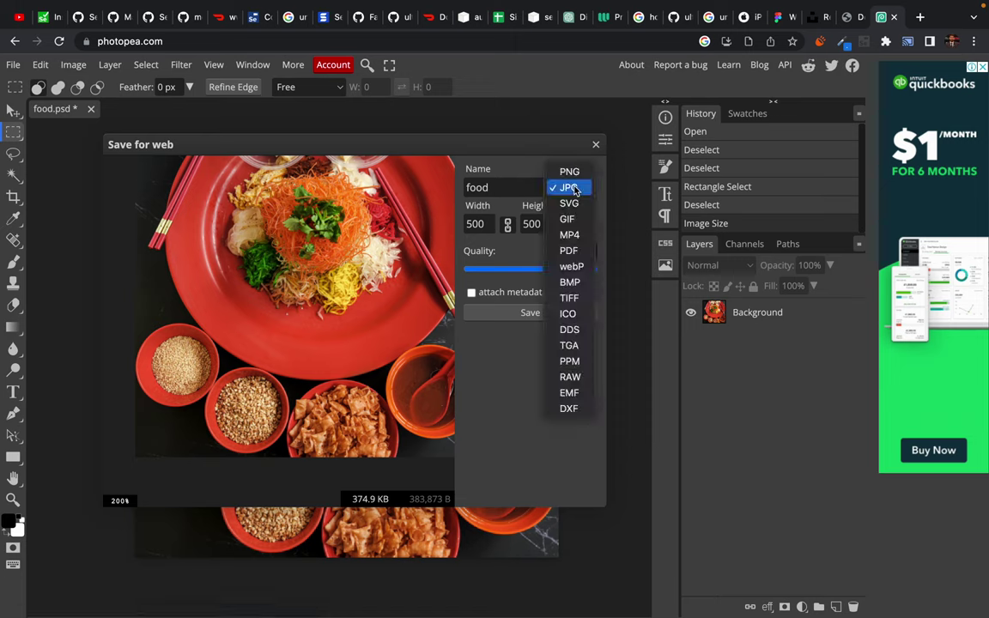
left_click(567, 219)
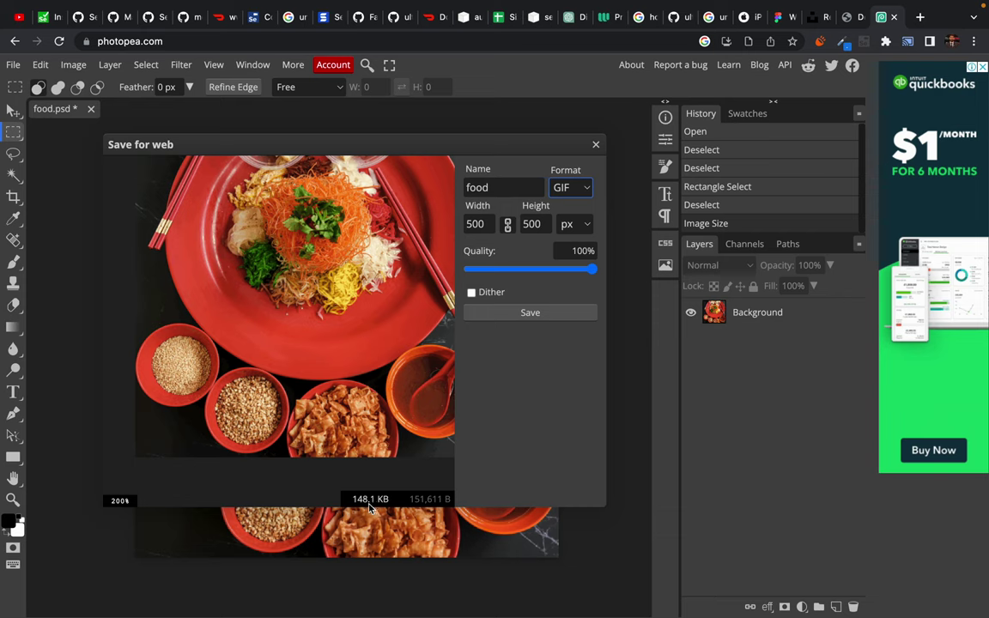
left_click_drag(327, 261, 328, 306)
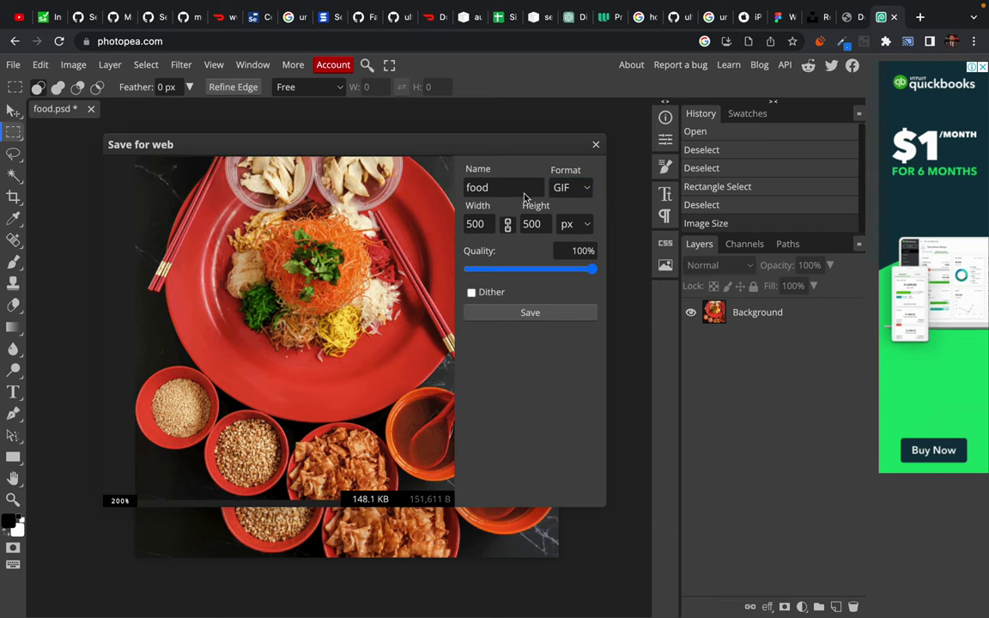
- Check the food photo's export file size in the BMP, RAW and TIFF formats
left_click(578, 188)
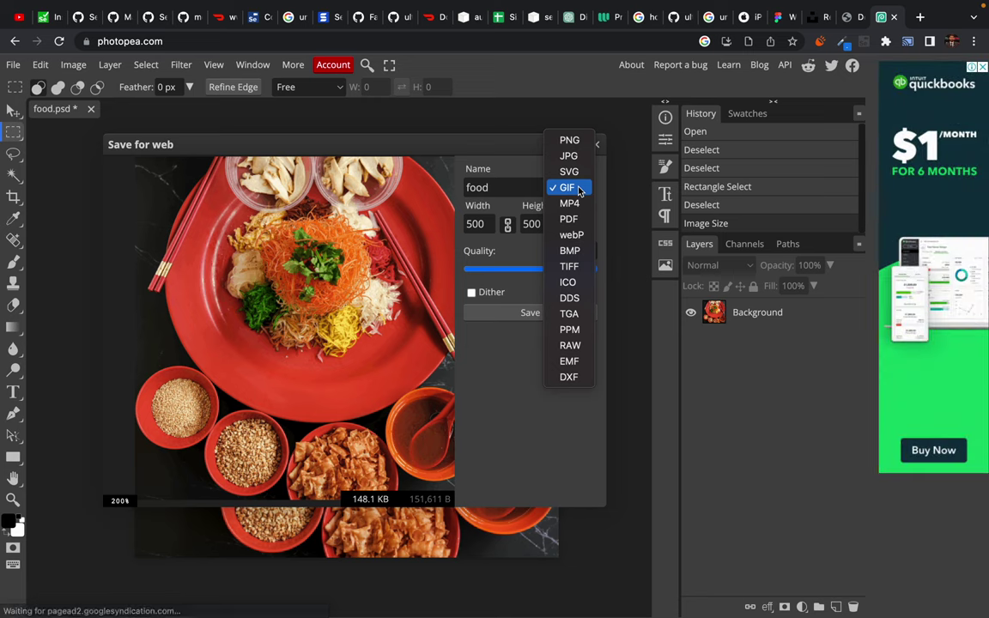
left_click(576, 251)
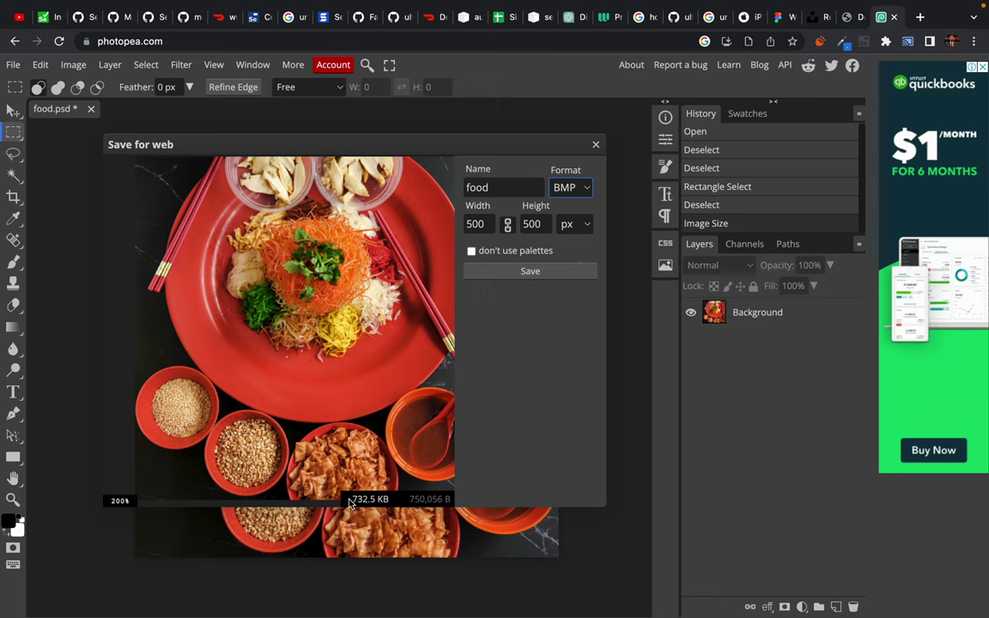
left_click(586, 189)
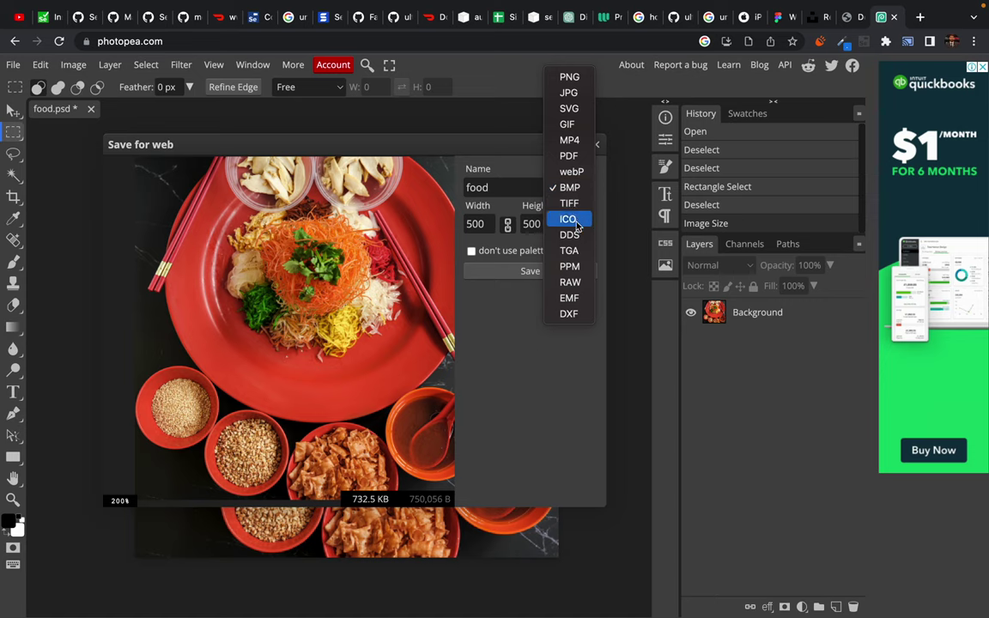
left_click(570, 282)
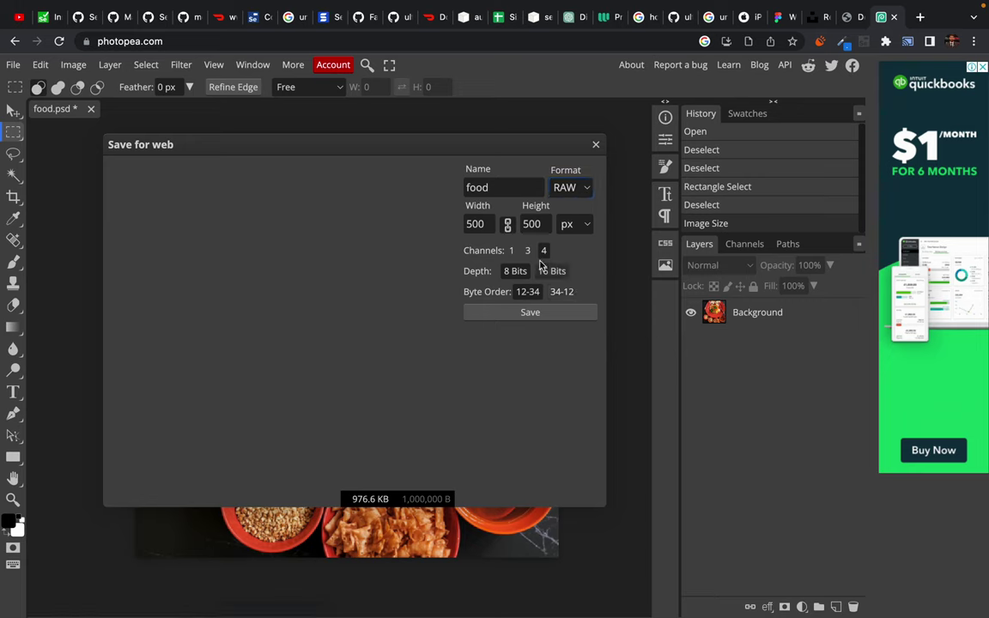
left_click(571, 188)
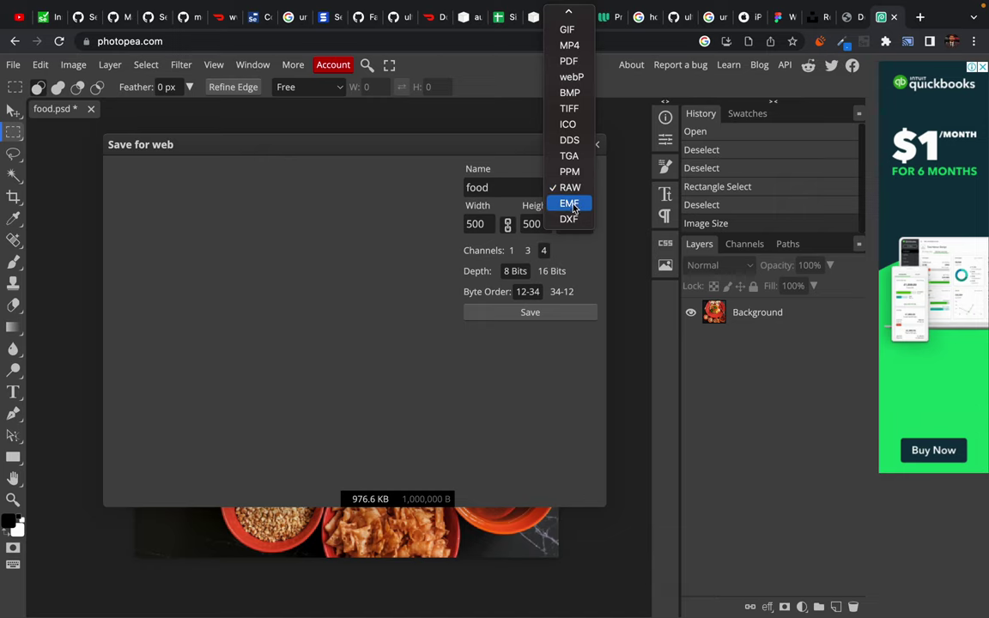
left_click(569, 109)
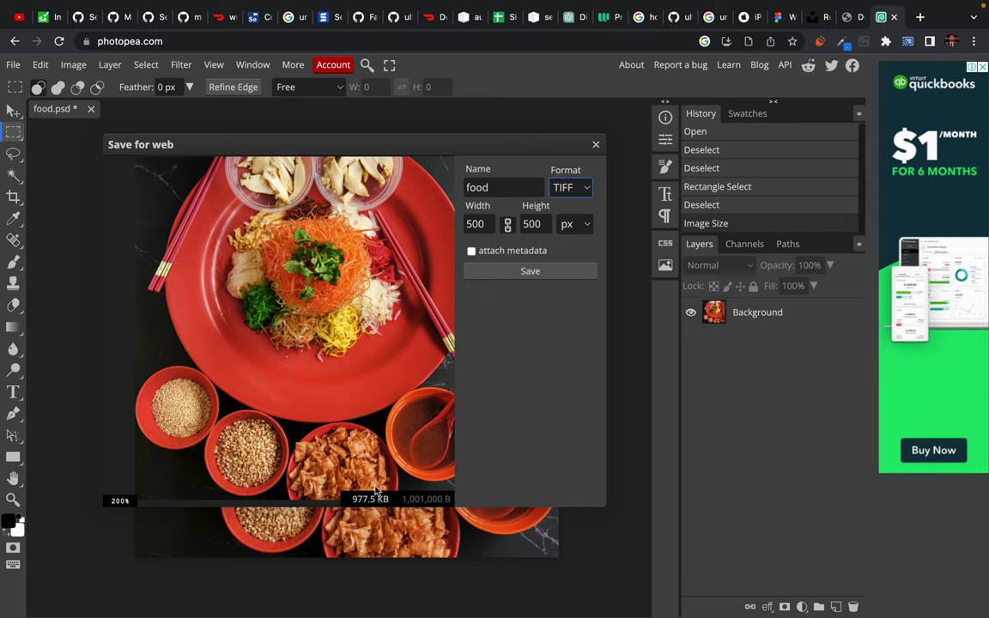
- Check the export file size as MP4 at 100% quality and close the export settings without saving
left_click(580, 192)
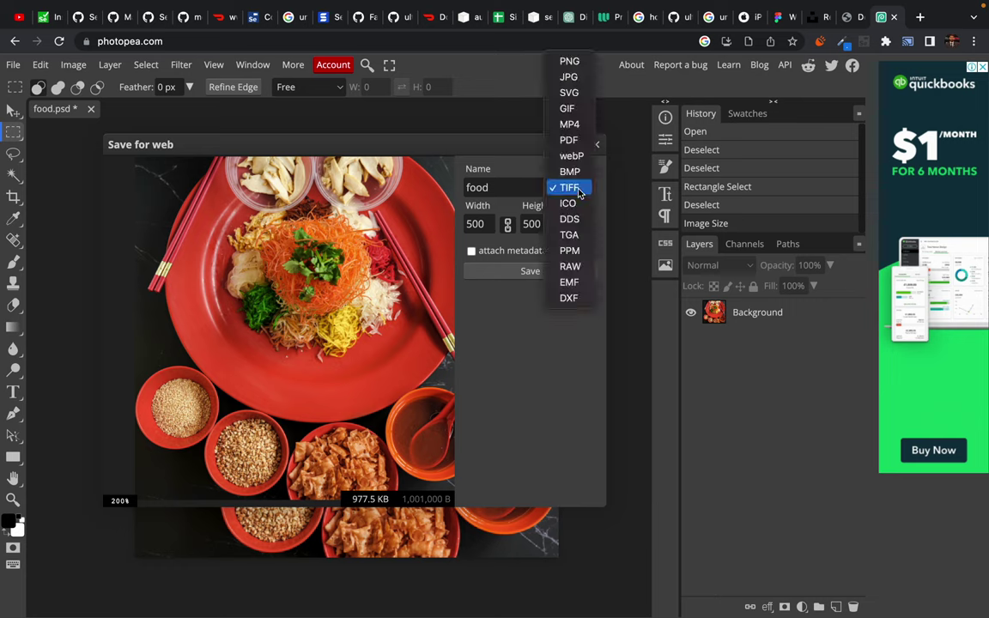
left_click(570, 125)
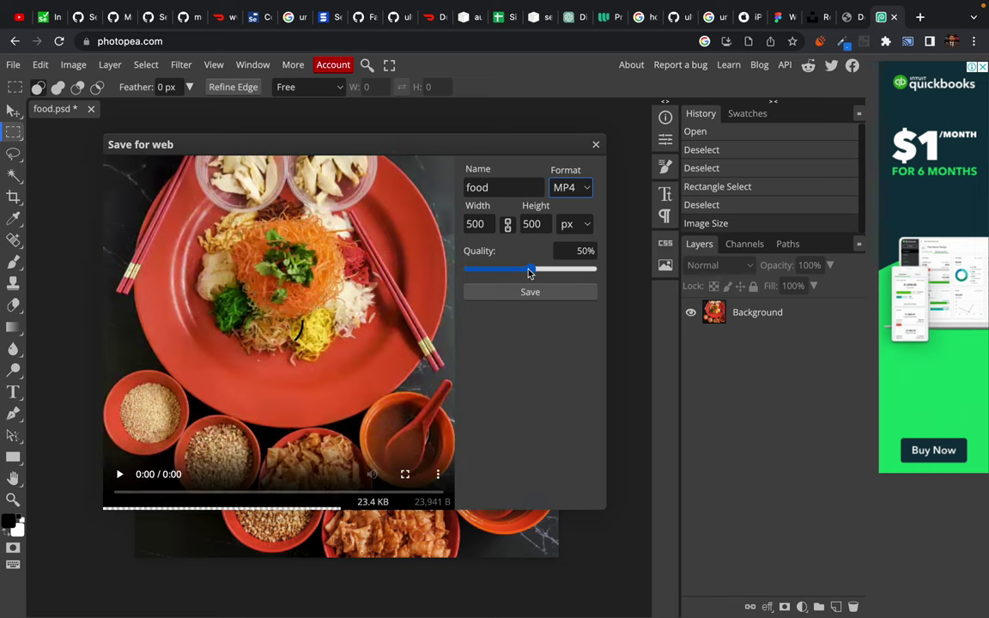
left_click_drag(530, 271, 601, 271)
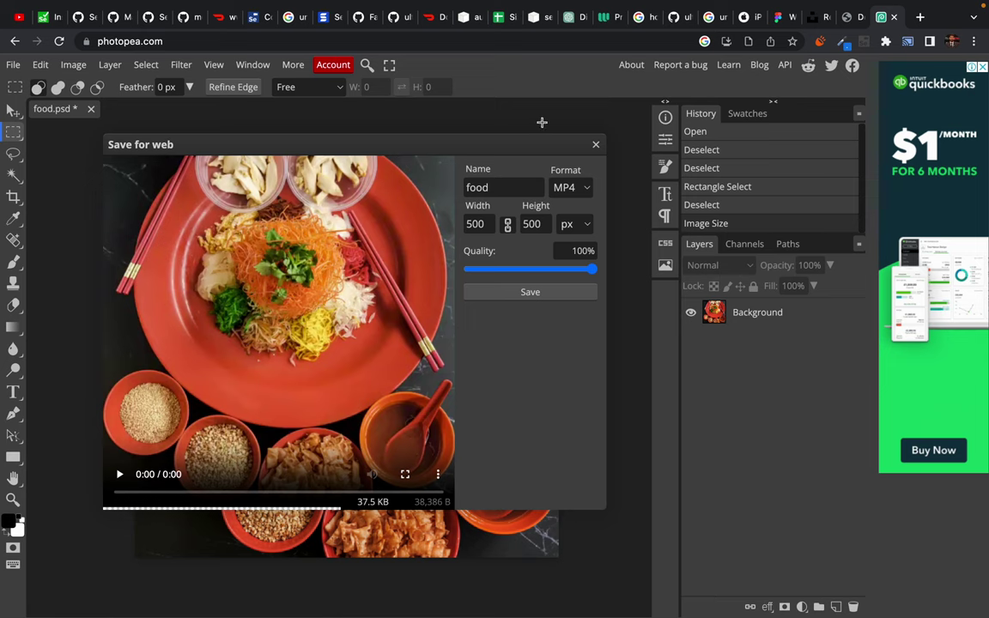
left_click(592, 142)
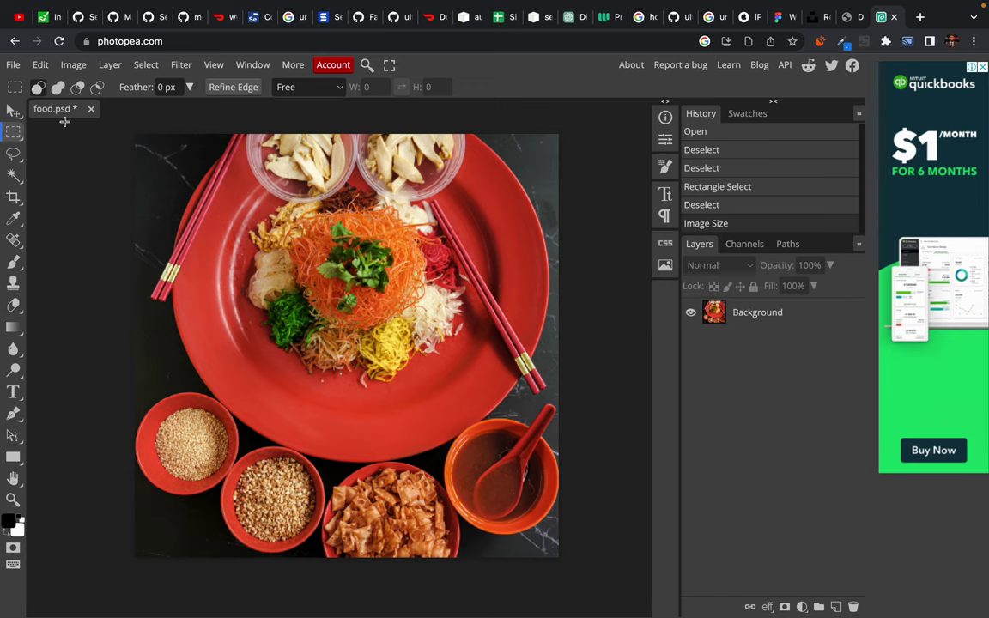
- Close the Photopea page without saving its changes and close the Finder window showing Recents
key("super+w")
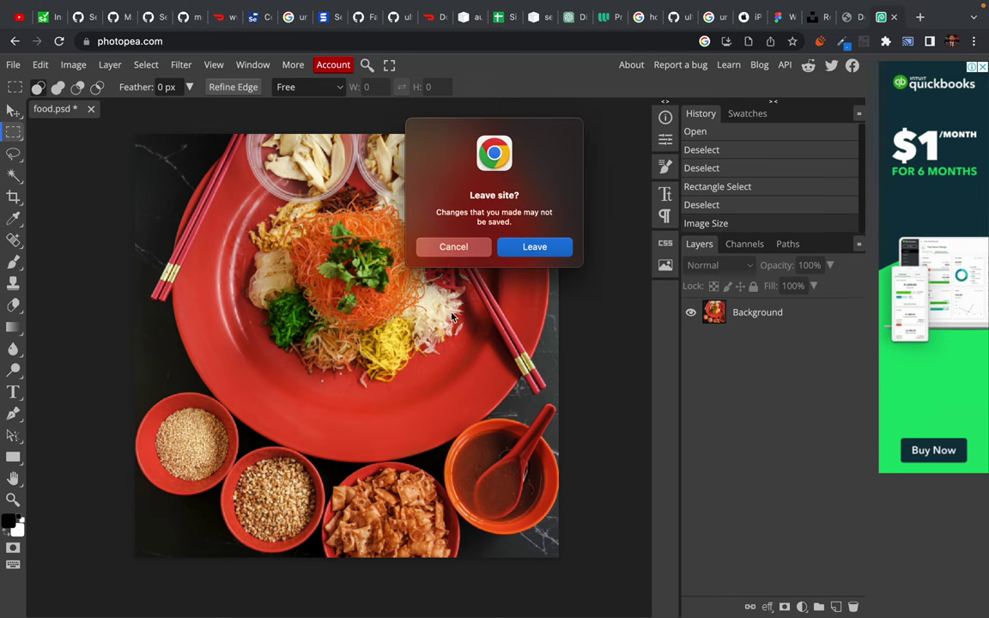
left_click(525, 245)
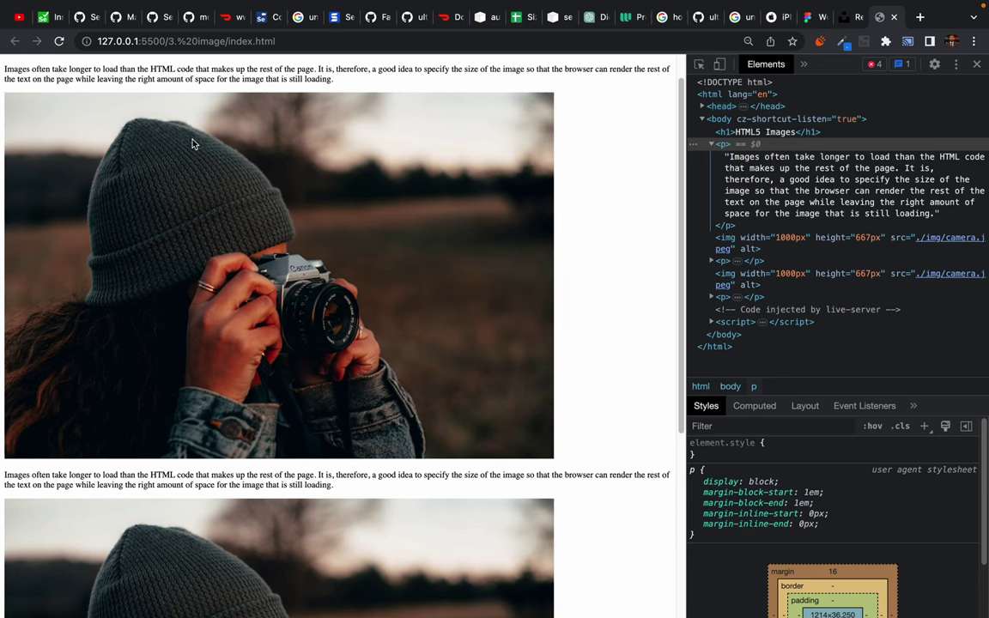
key("ctrl+Left")
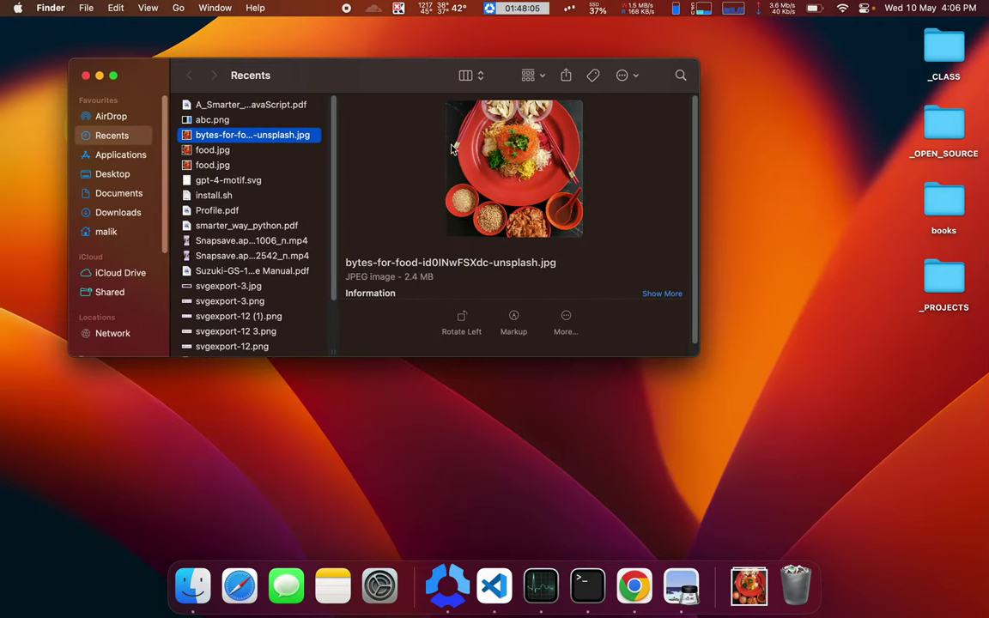
left_click(85, 76)
- Switch to VS Code and compare the dimensions and file sizes of camera.jpeg and food.jpg in the img folder
key("ctrl+Right")
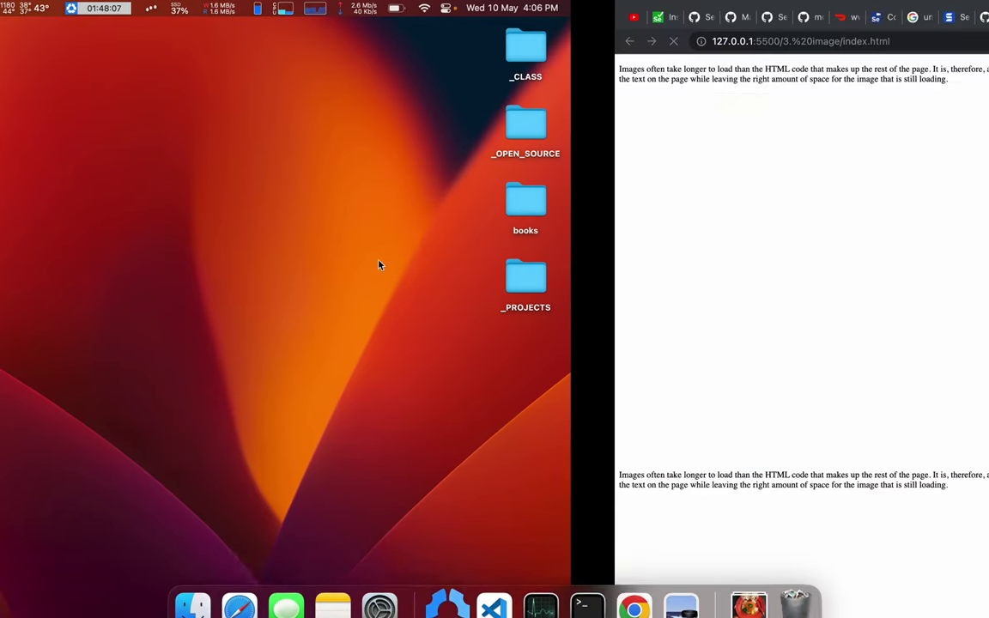
key("ctrl+Right")
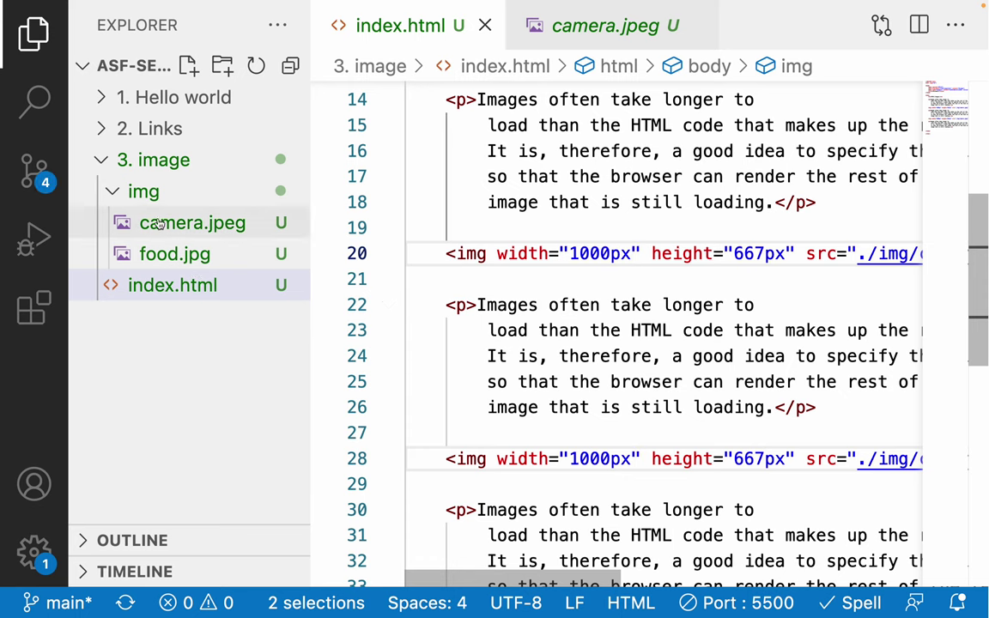
left_click(160, 224)
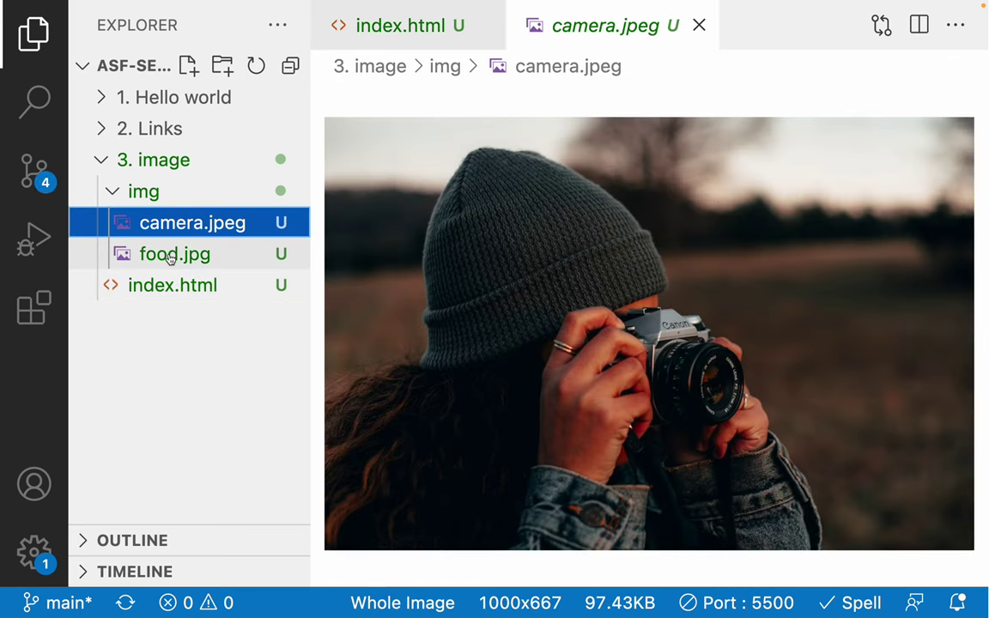
left_click(170, 258)
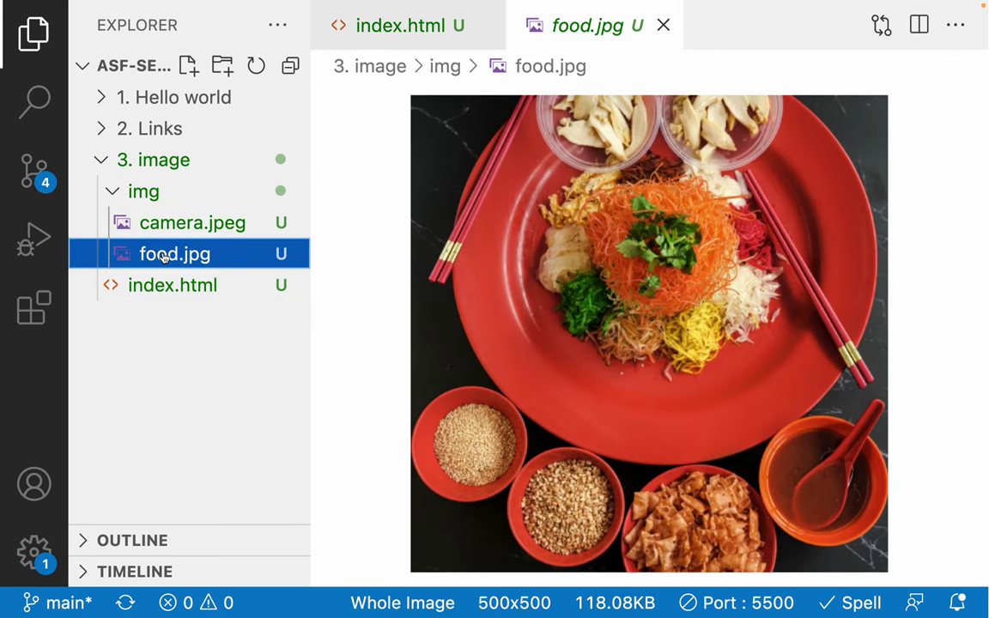
left_click(160, 227)
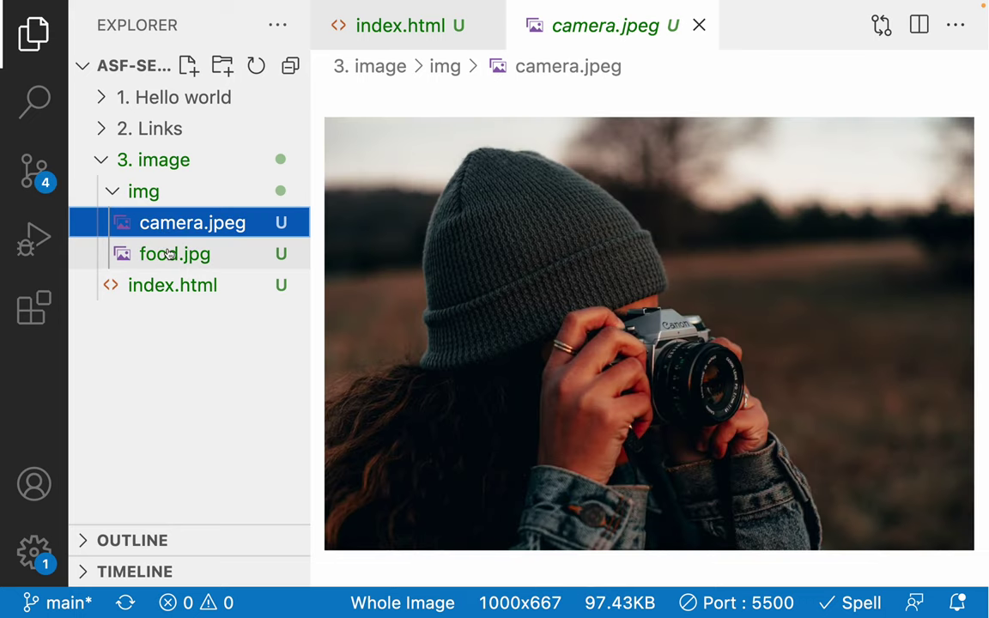
left_click(169, 255)
- In index.html, change the second image's source to ./img/food.jpg and save the file
left_click(418, 31)
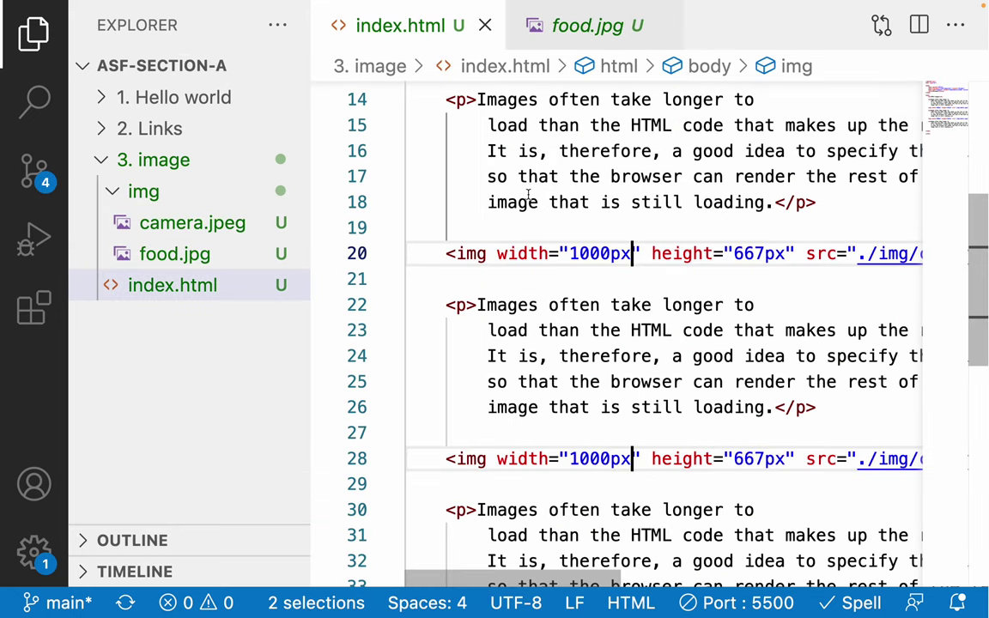
scroll(511, 284, "down", 2)
scroll(511, 283, "down", 2)
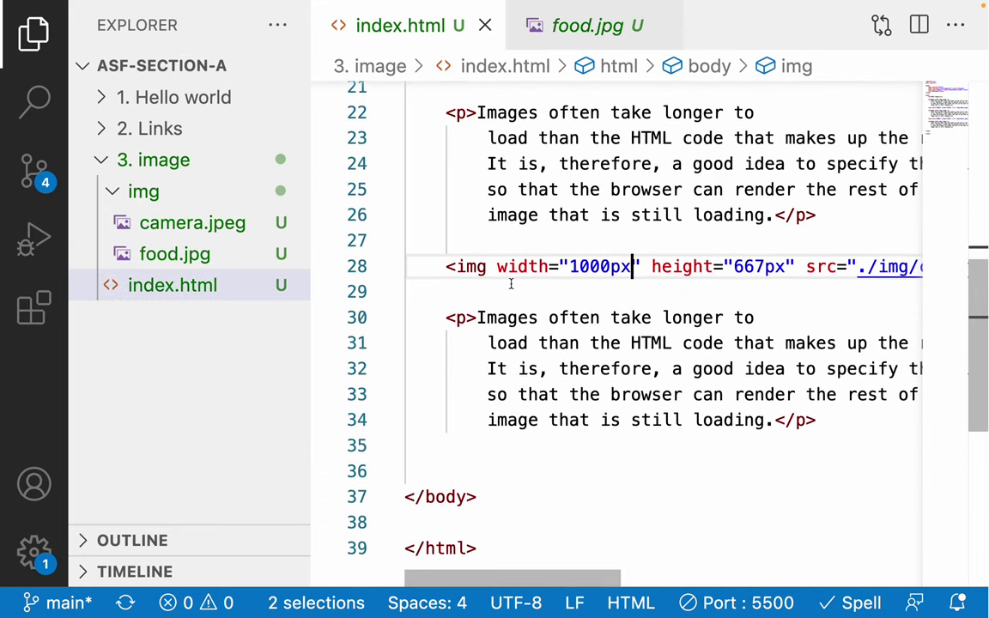
double_click(579, 267)
scroll(581, 267, "right", 4)
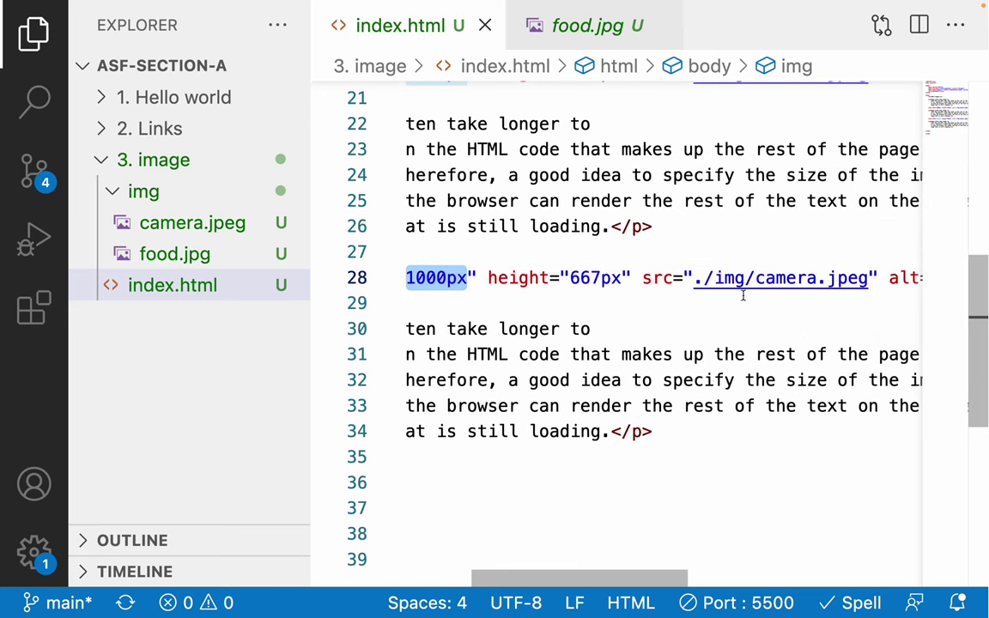
left_click_drag(757, 277, 818, 277)
type("food")
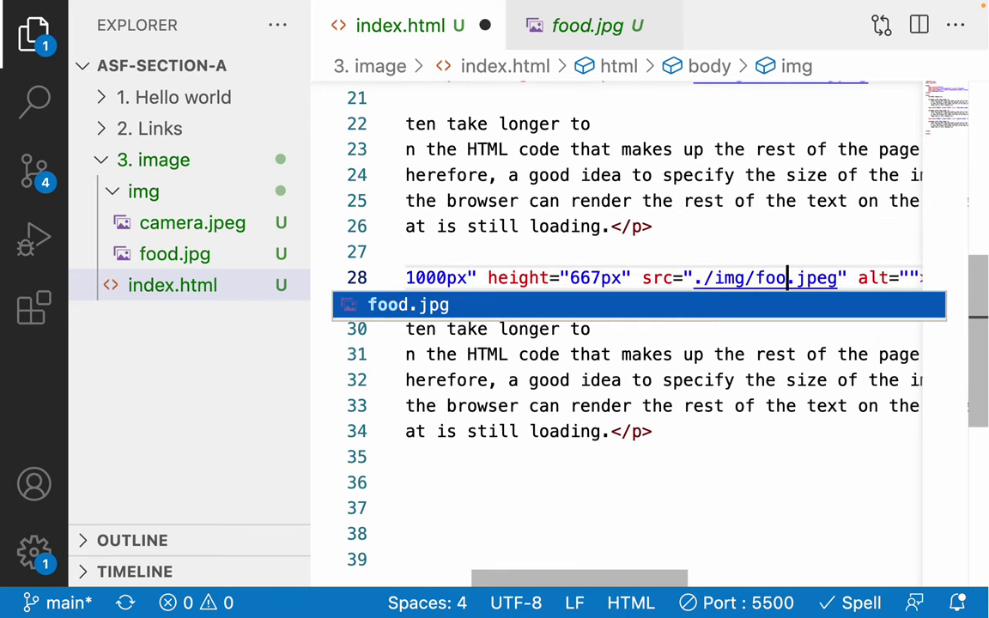
key("Right")
key("Right")
key("Right")
key("Right")
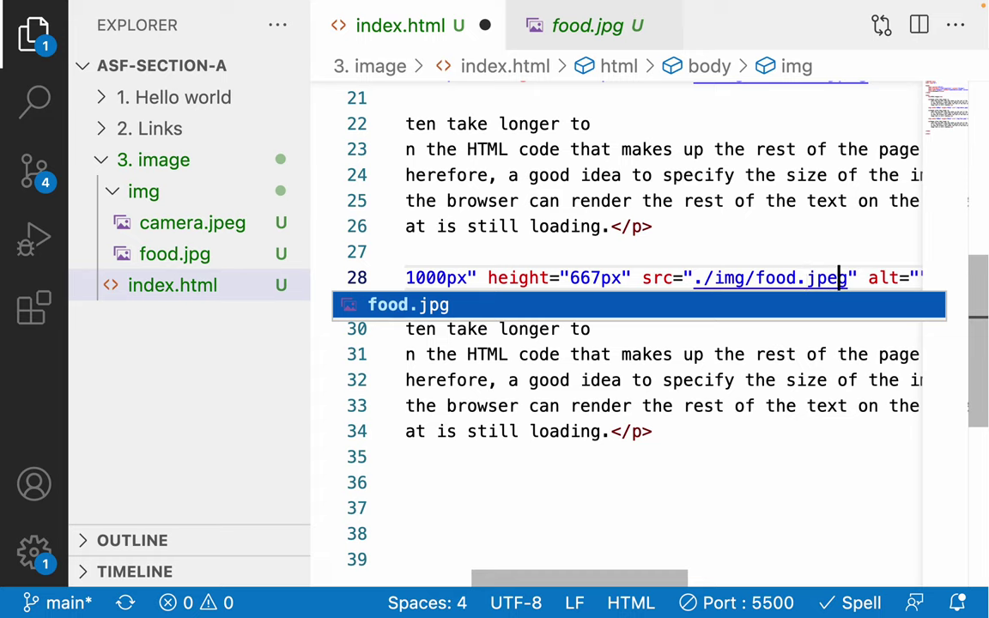
key("BackSpace")
key("ctrl+s")
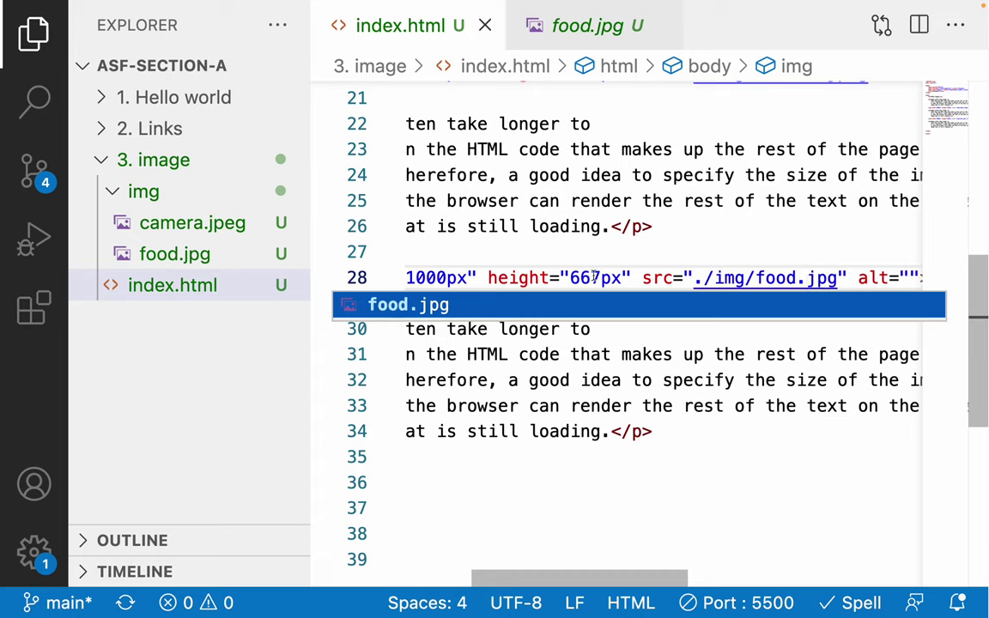
- Set the width attribute of the food.jpg image to 500px
left_click(507, 280)
scroll(441, 280, "left", 3)
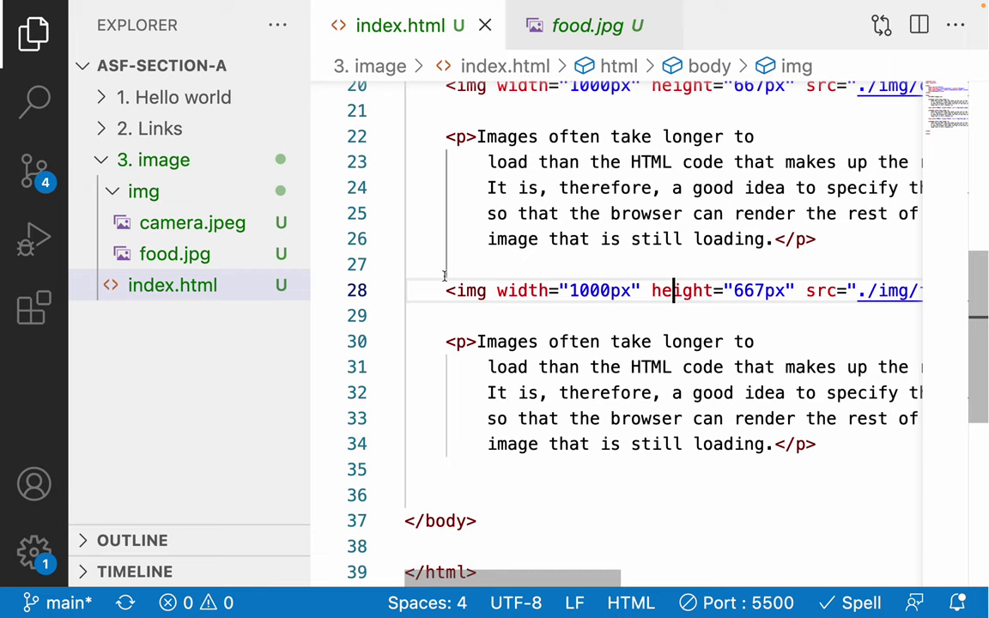
double_click(587, 292)
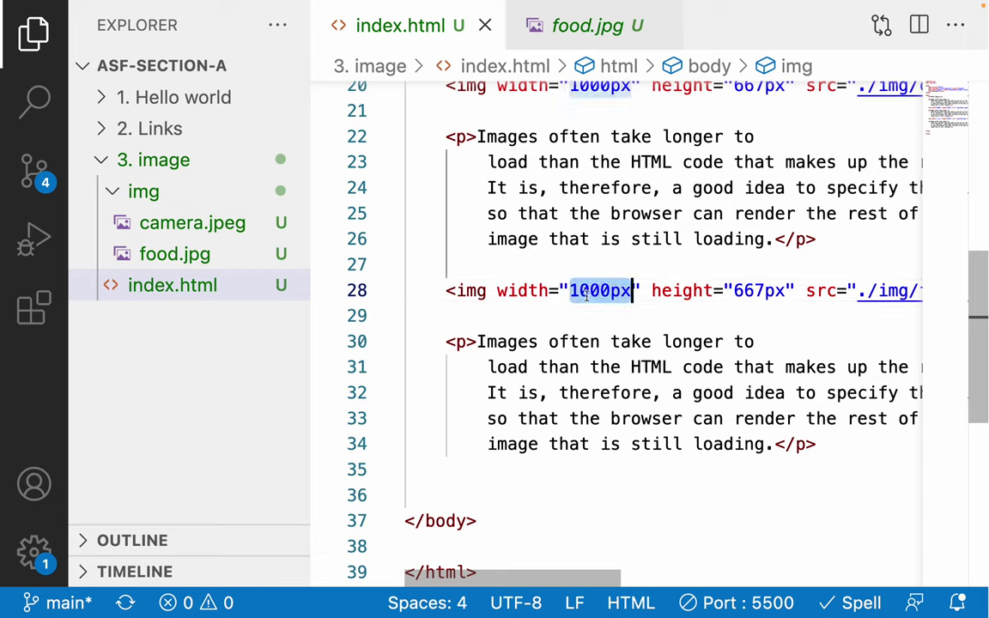
type("500px")
- Set the height attribute of the food.jpg image to 500px and save index.html
key("Right")
key("Right")
key("Right")
key("Right")
key("Right")
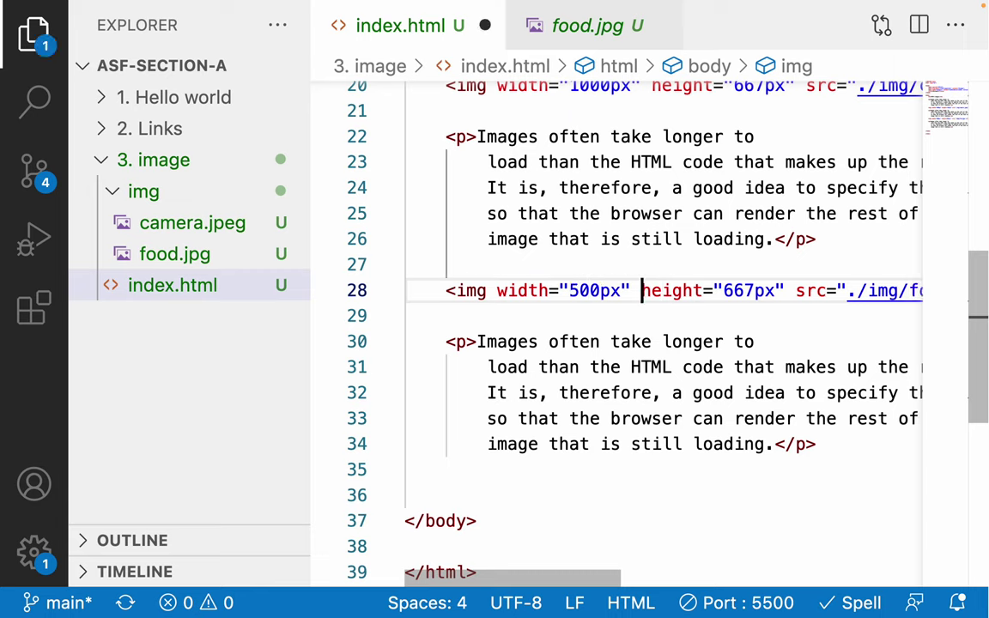
key("Right")
key("Right")
key("Right")
key("Right")
key("Right")
key("Right")
key("Right")
key("Right")
key("BackSpace")
key("BackSpace")
key("BackSpace")
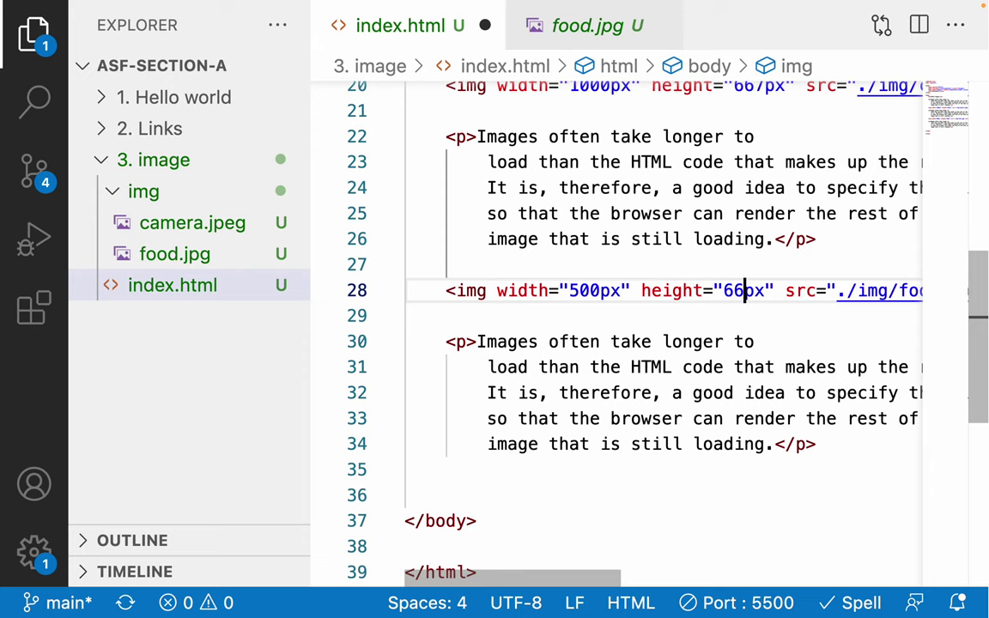
type("500")
key("super+s")
- Switch to Chrome, examine the camera and food photos on the HTML5 Images page, and reload the page
key("ctrl+Right")
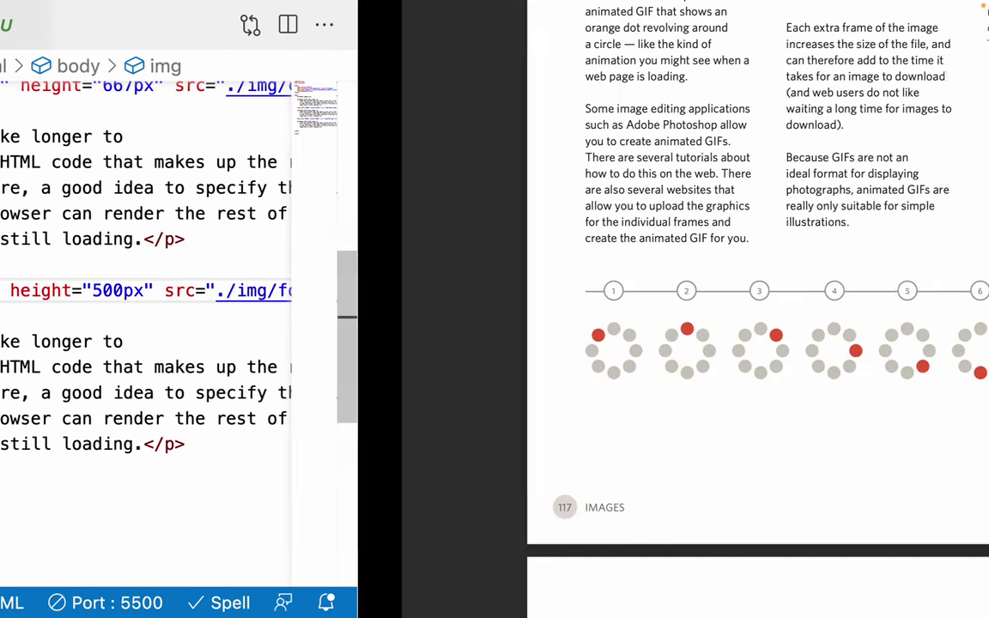
key("ctrl+Left")
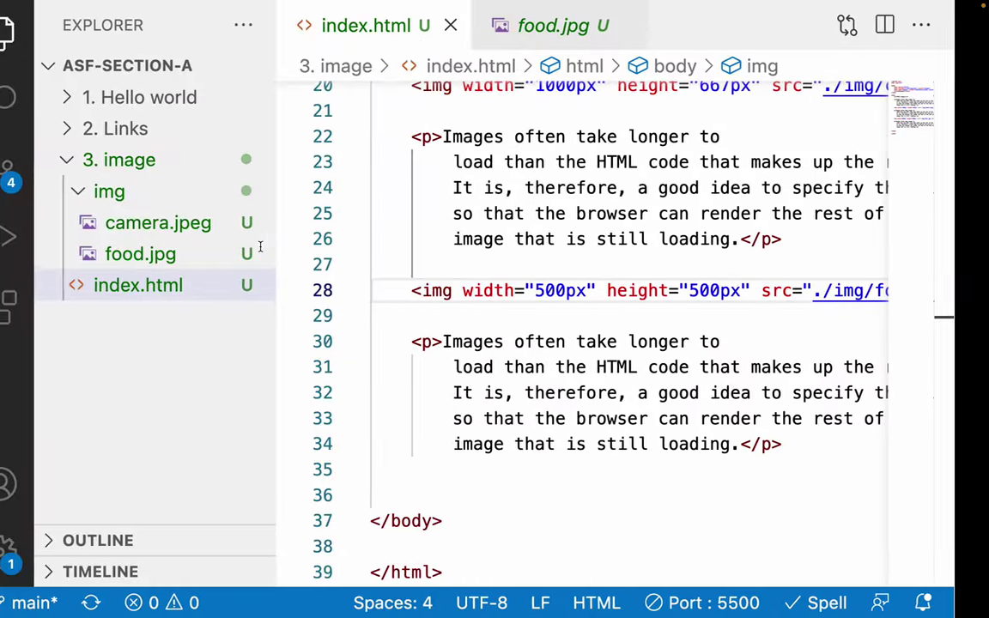
left_click(498, 187)
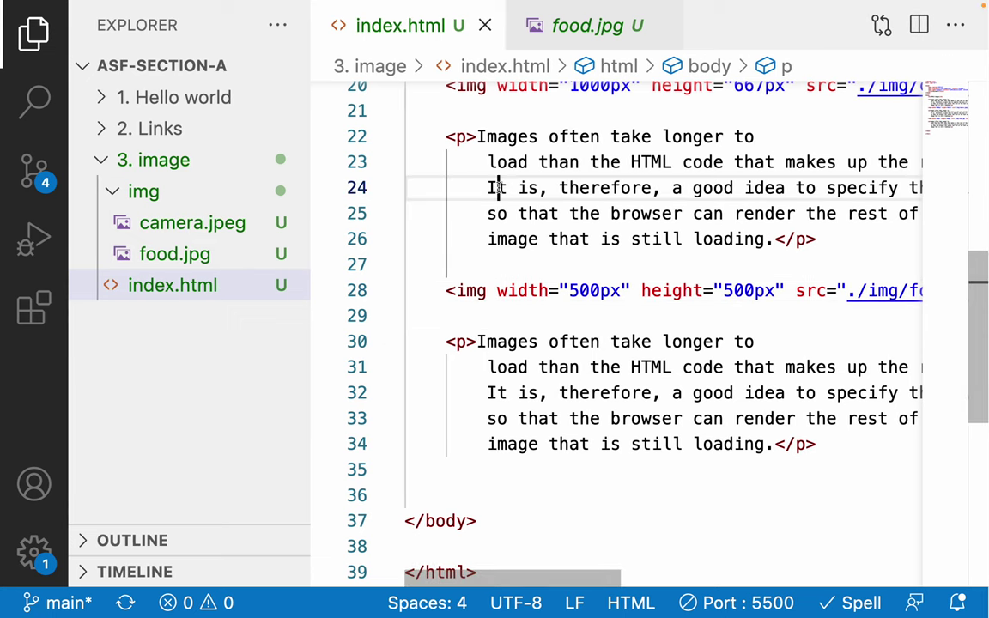
key("ctrl+Left")
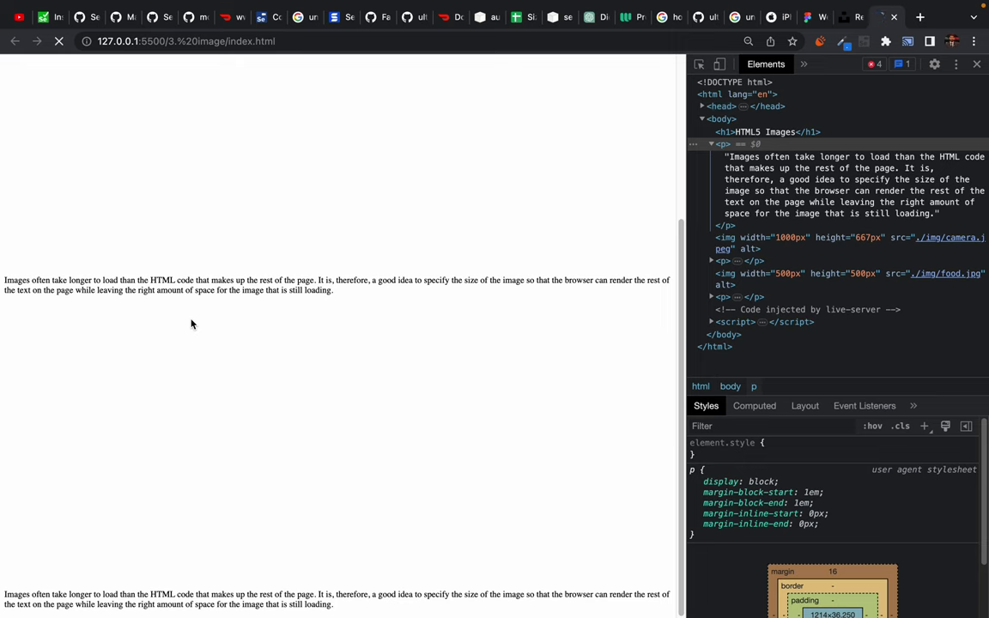
scroll(163, 412, "up", 2)
scroll(163, 412, "down", 2)
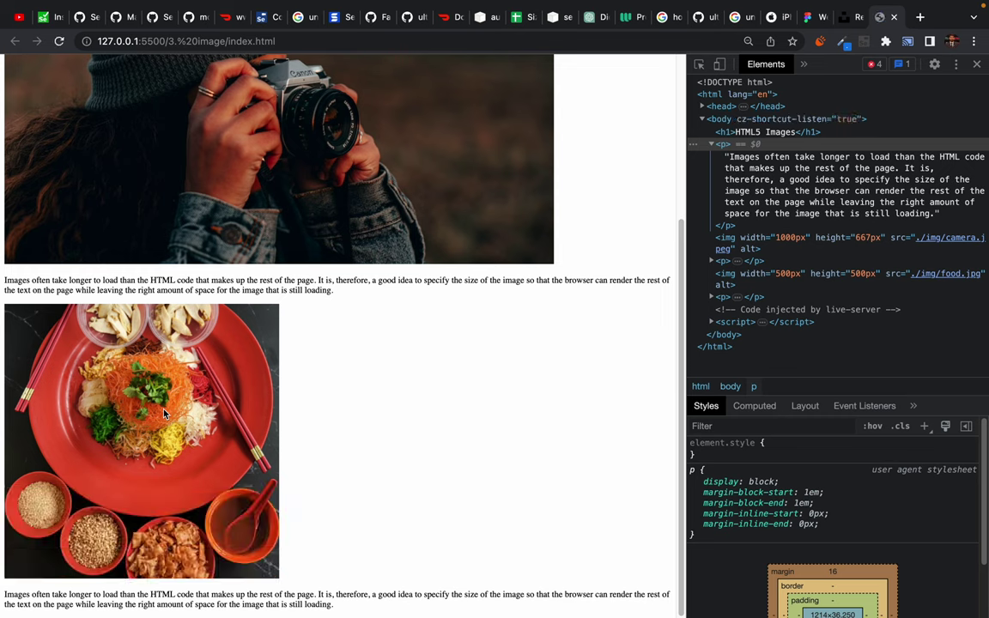
left_click(60, 41)
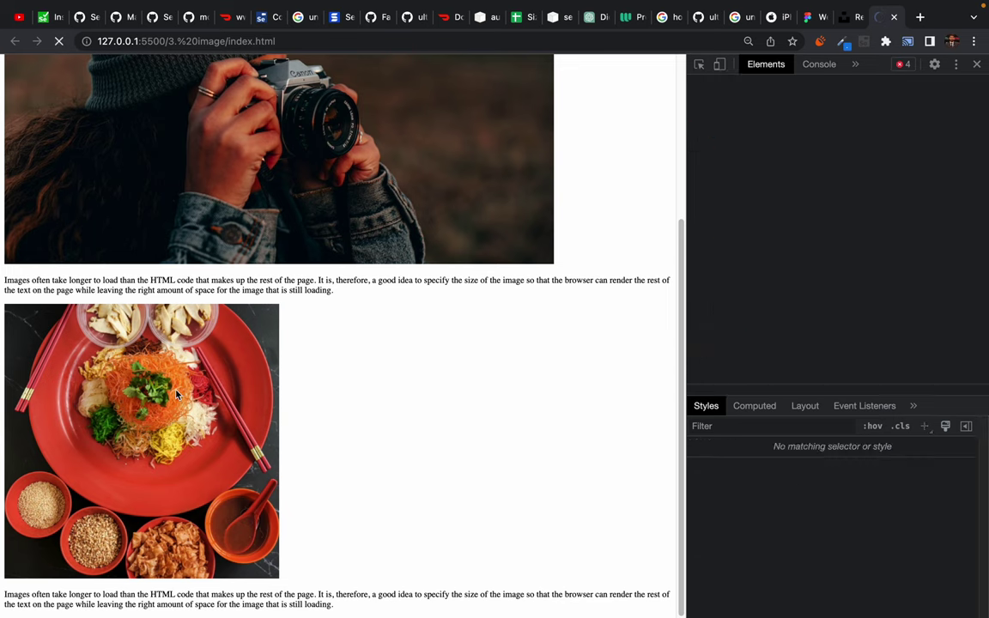